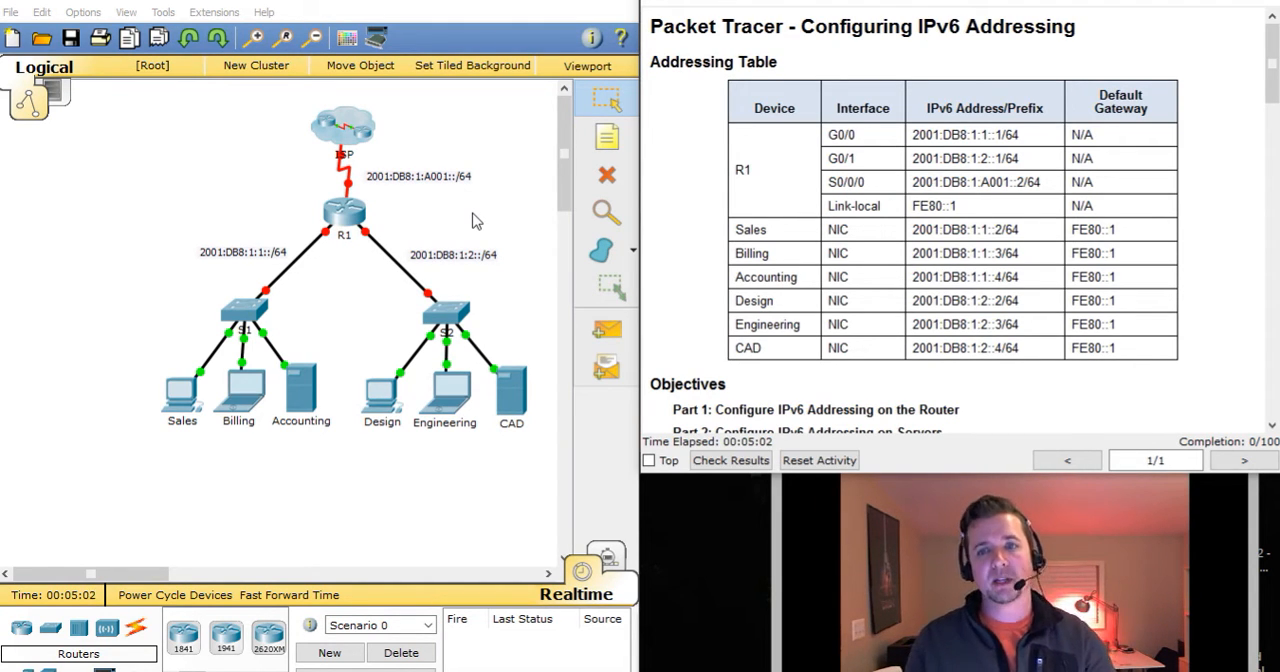
Review the IPv6 addressing table, the objectives and the Part 1 router configuration instructions.
left_click_drag(815, 27, 1064, 30)
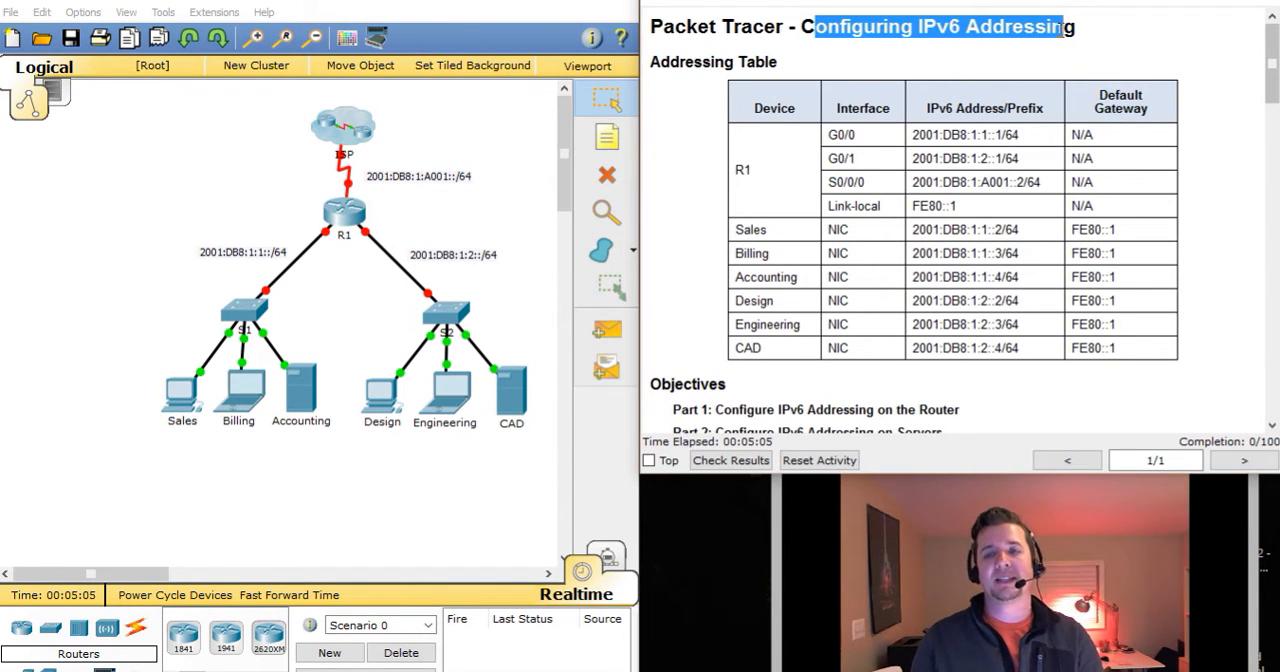
left_click(1212, 151)
scroll(1210, 151, "down", 3)
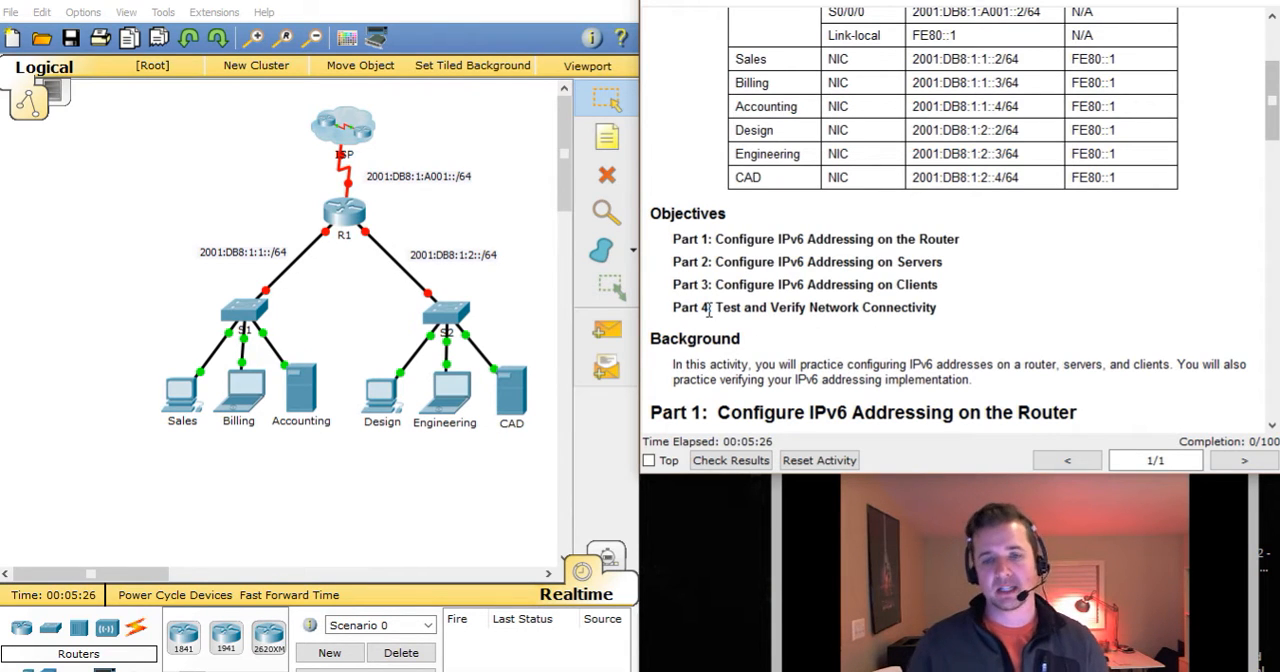
scroll(813, 331, "down", 1)
scroll(813, 331, "down", 1)
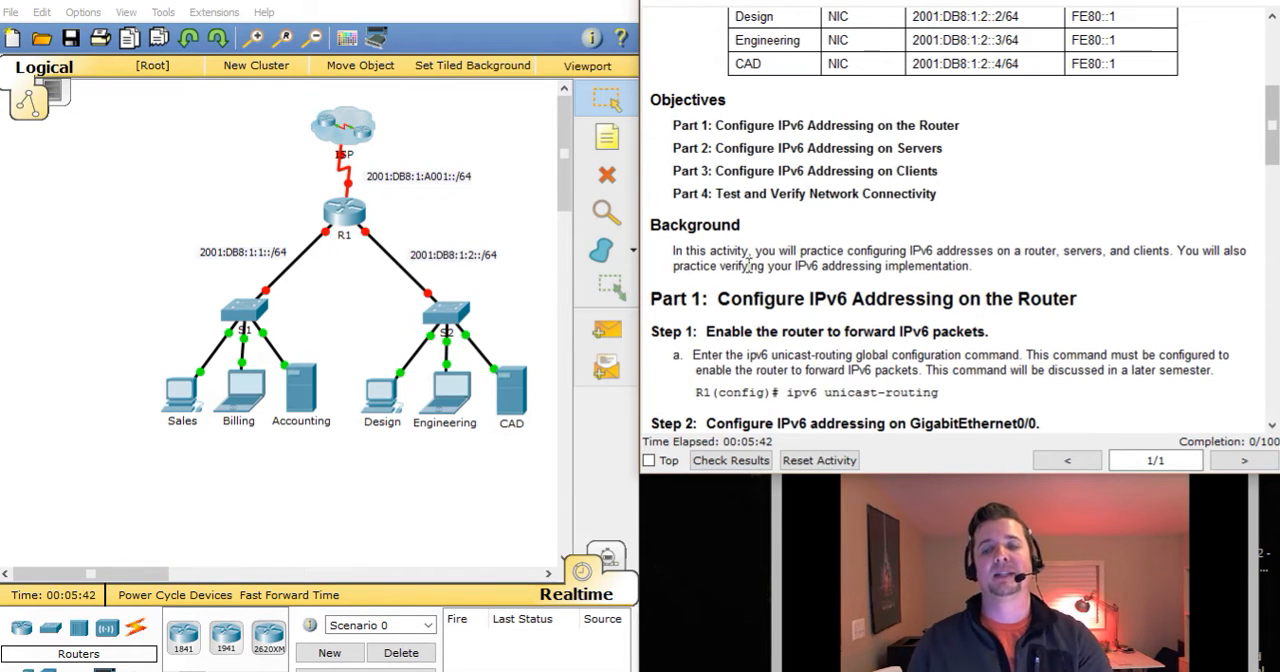
scroll(742, 298, "down", 1)
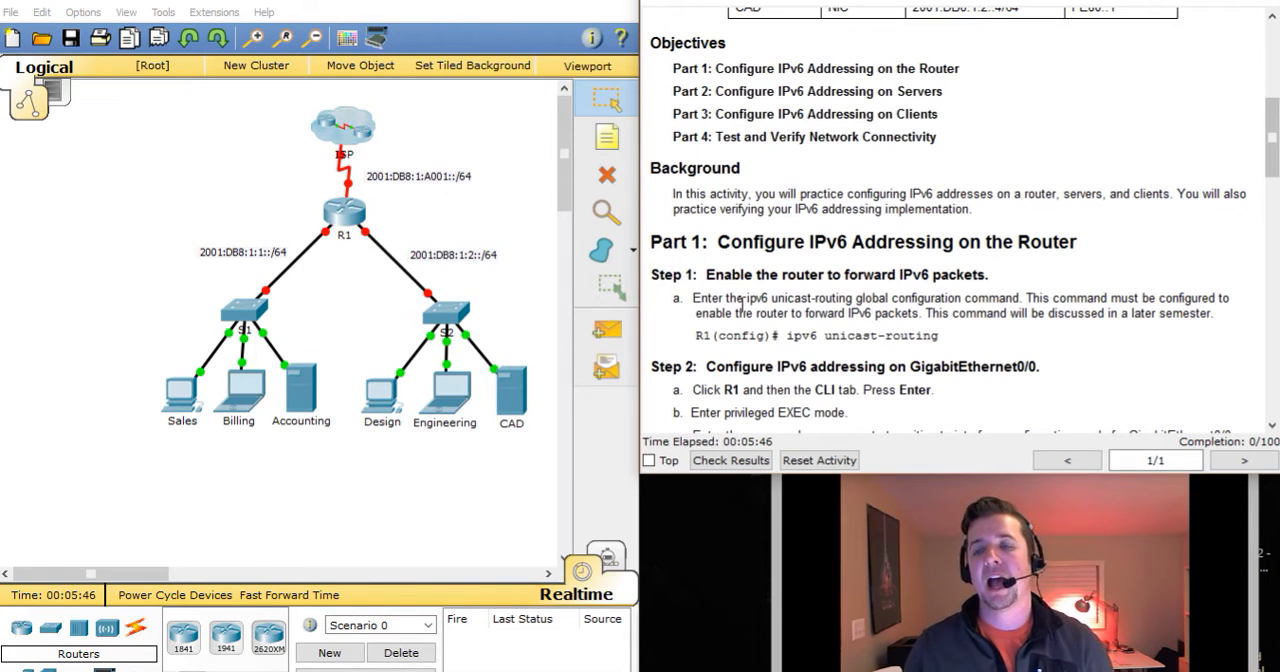
scroll(740, 300, "down", 1)
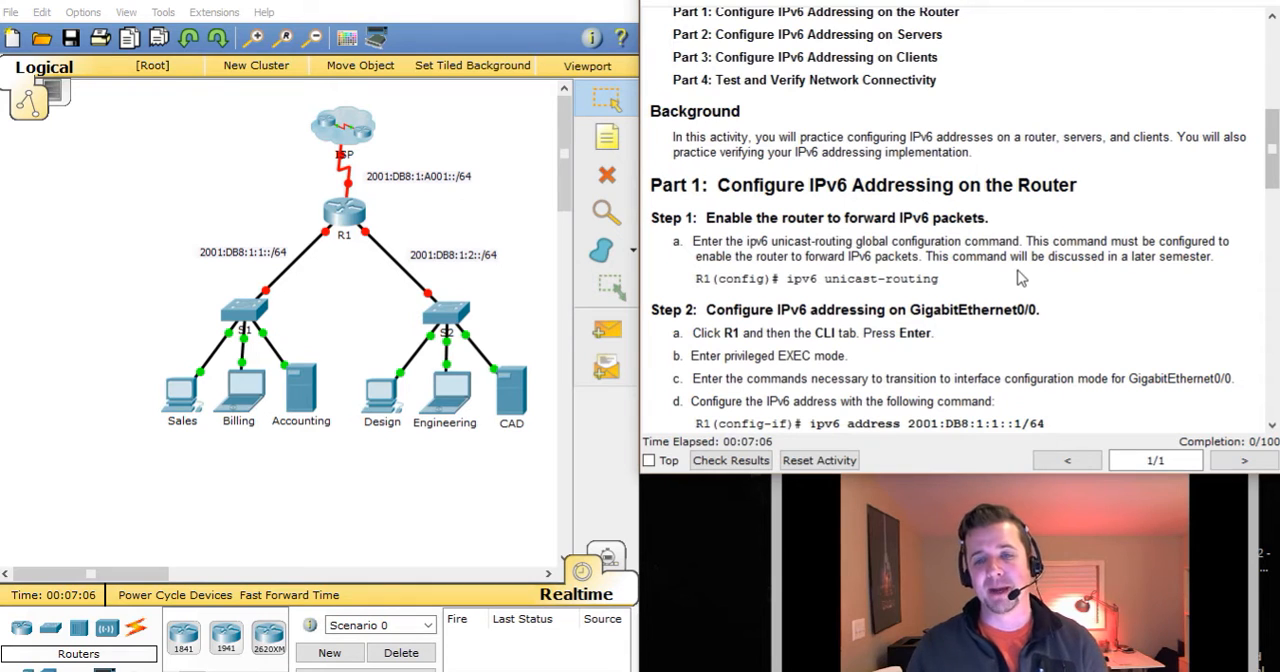
scroll(1018, 283, "down", 2)
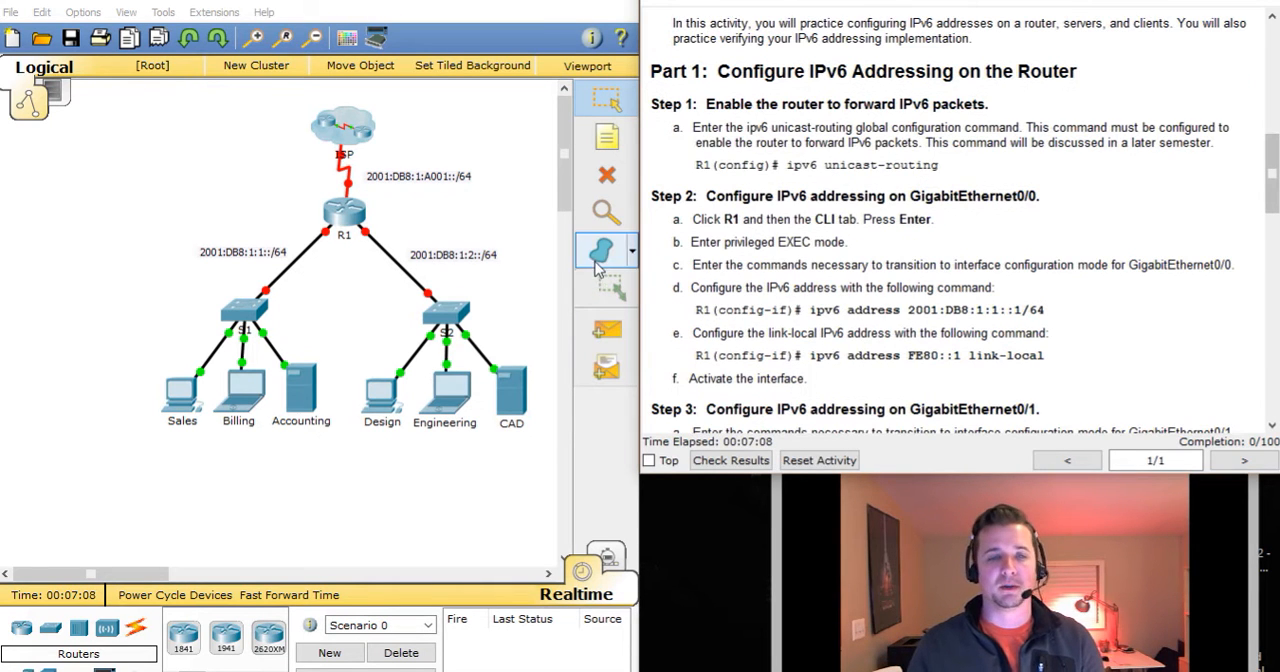
Open router R1's command line and go through privileged EXEC mode into global configuration mode.
left_click(343, 214)
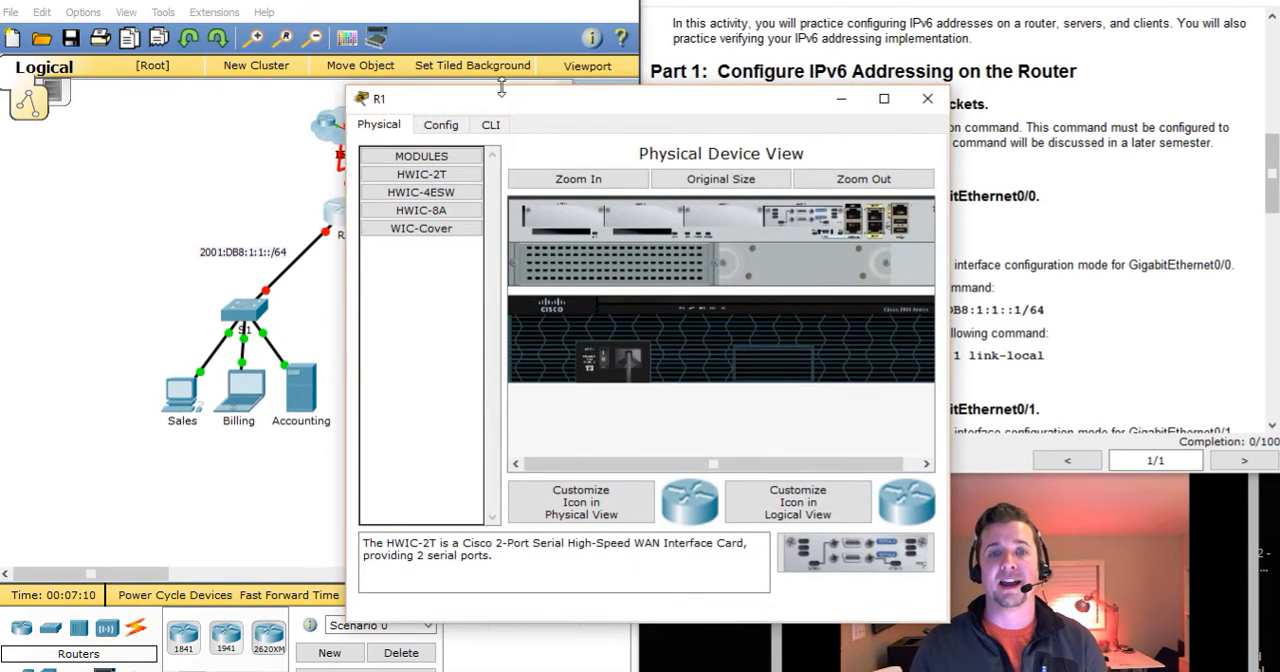
left_click_drag(508, 90, 161, 34)
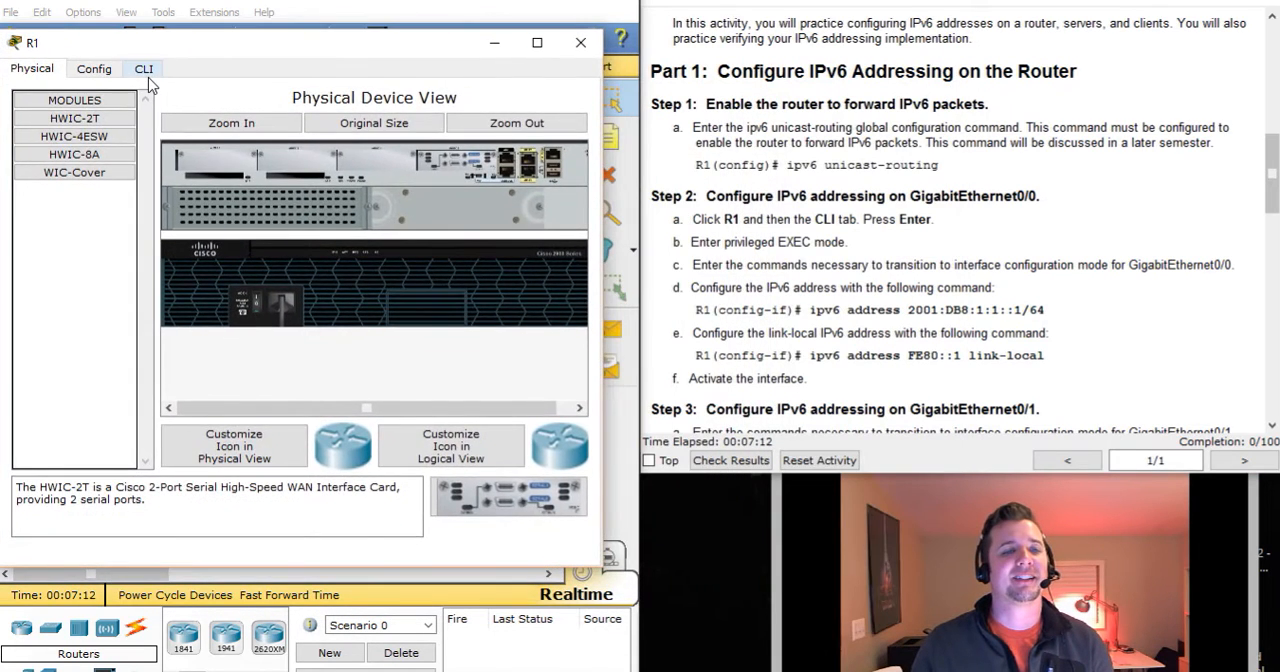
left_click(146, 68)
key("Return")
key("Return")
type("en")
key("Return")
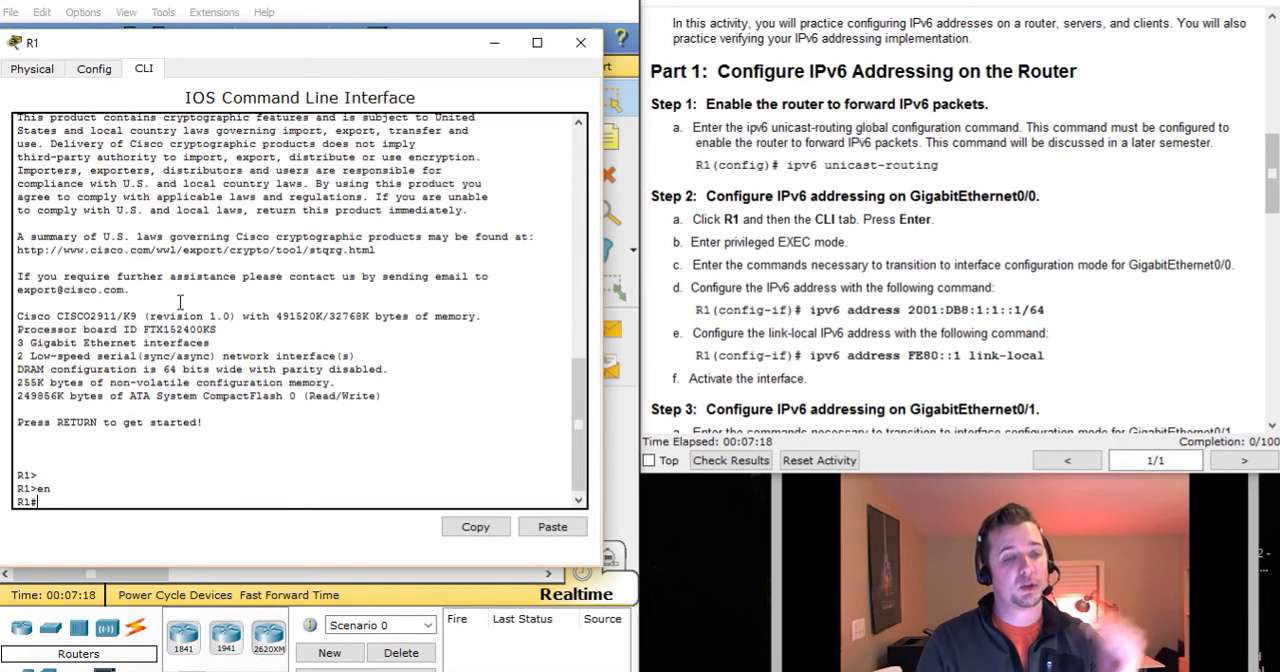
type("conf t")
key("Return")
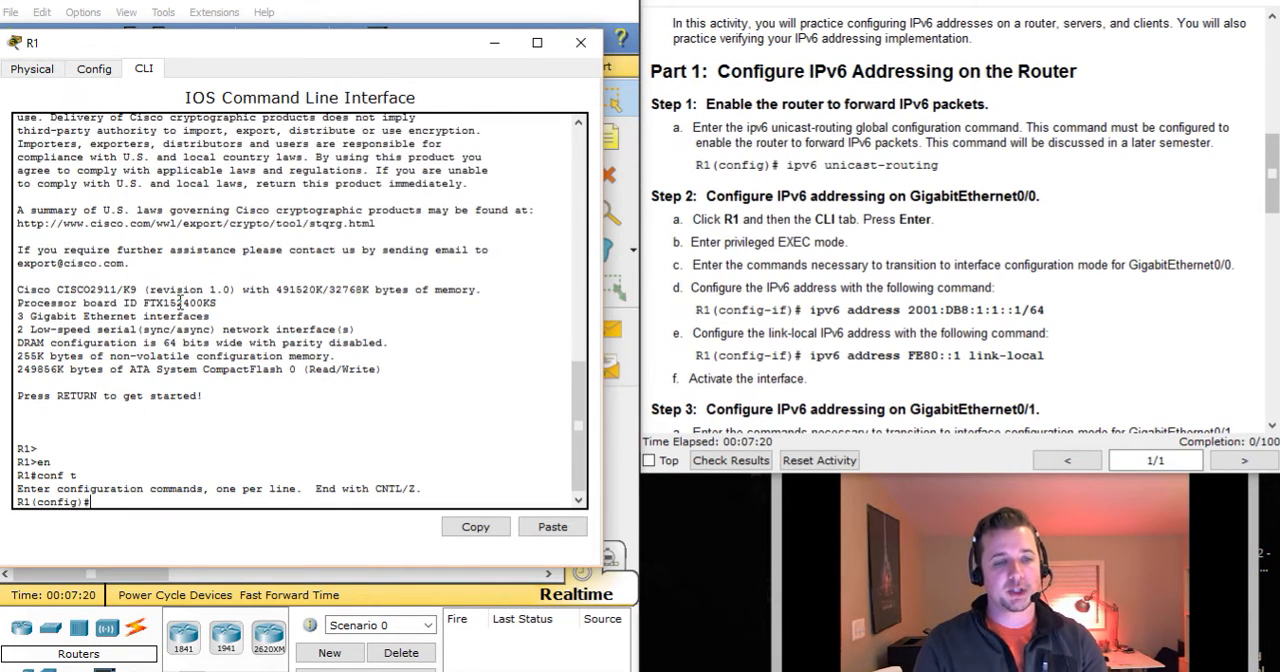
Enable IPv6 packet forwarding on R1 with the ipv6 unicast-routing command.
type("ip")
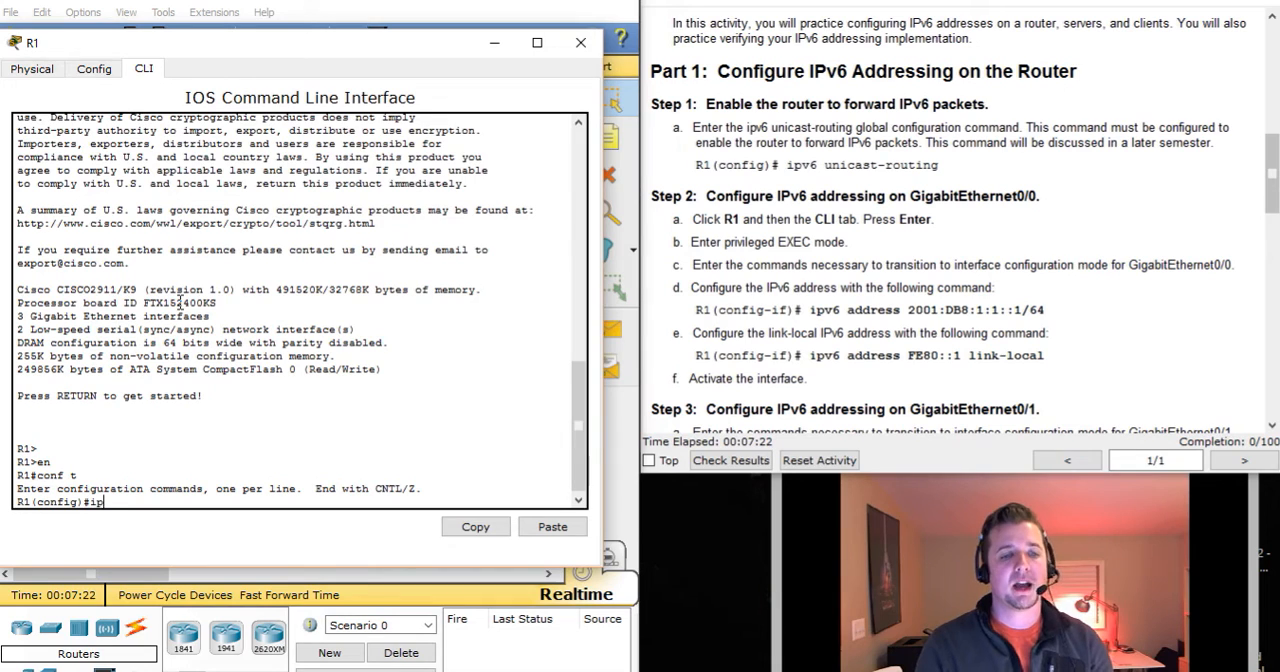
type("v6 us")
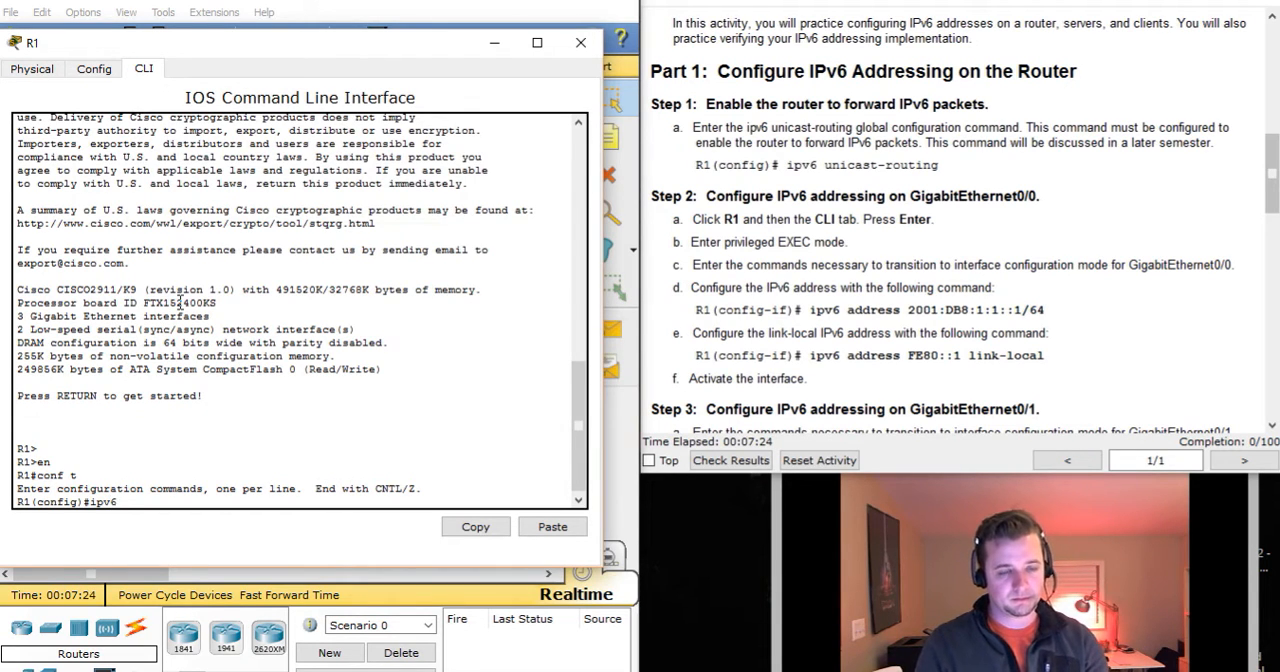
key("Tab")
key("BackSpace")
type("n")
key("Tab")
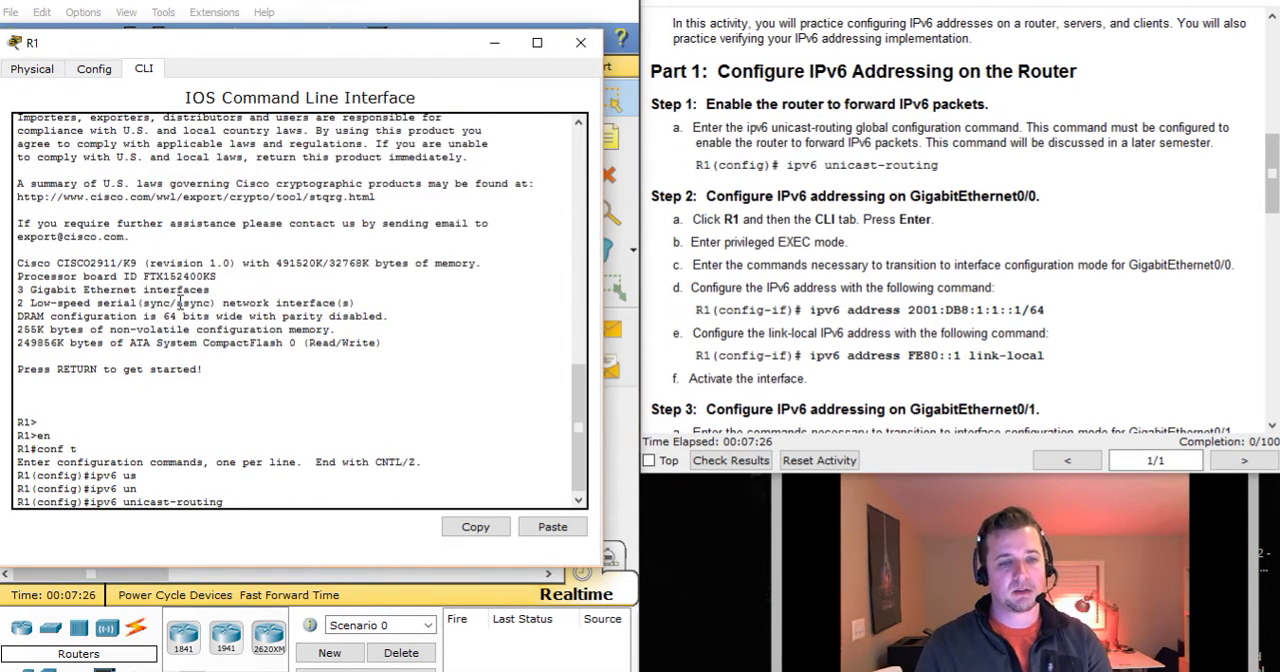
key("Return")
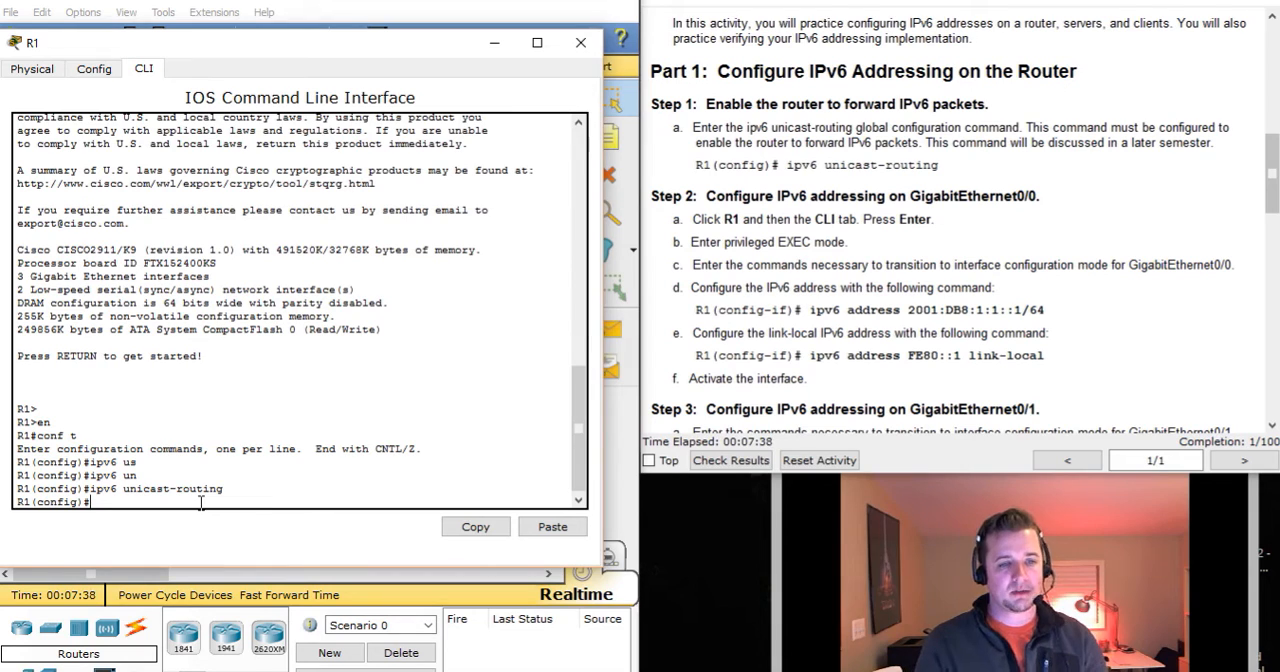
Enter interface configuration mode for GigabitEthernet 0/0 on R1.
type("in")
key("BackSpace")
type("t gi")
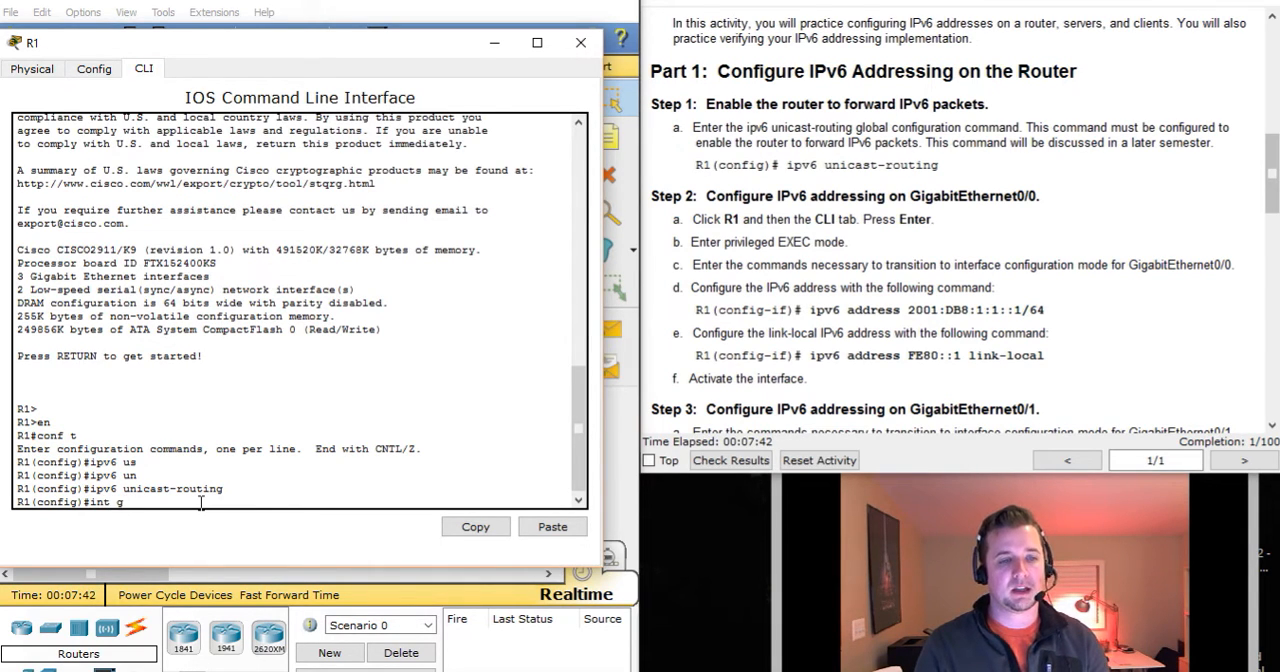
key("Tab")
type("0/0")
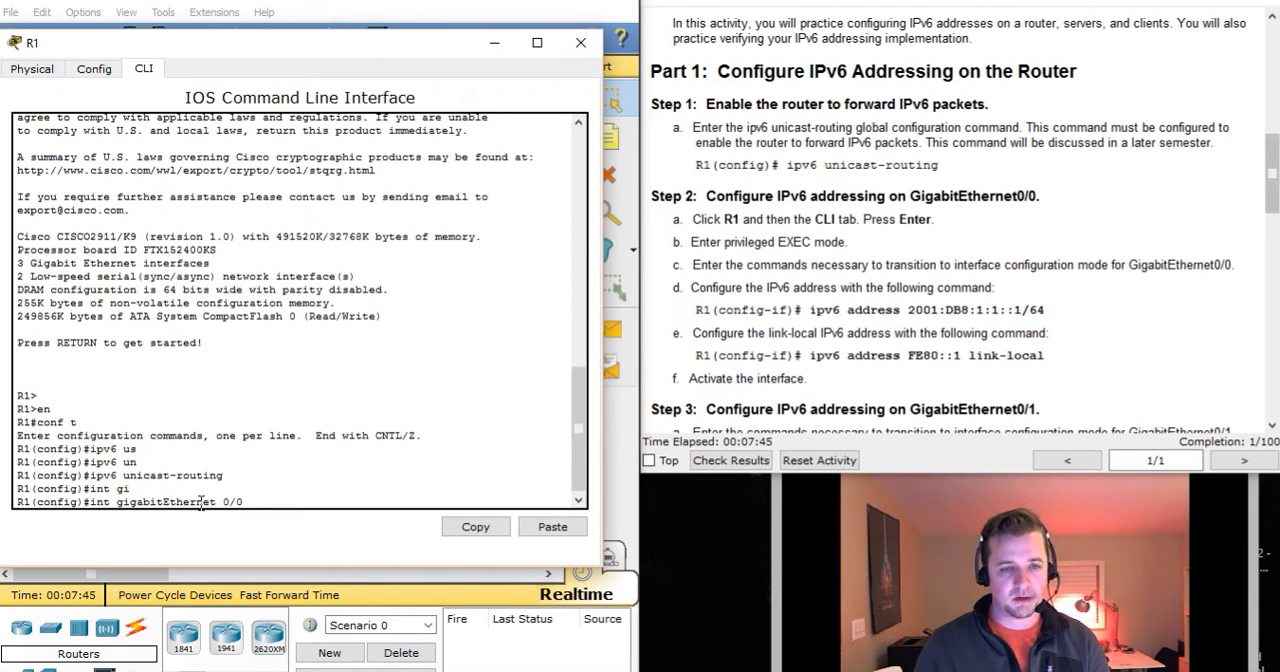
key("Return")
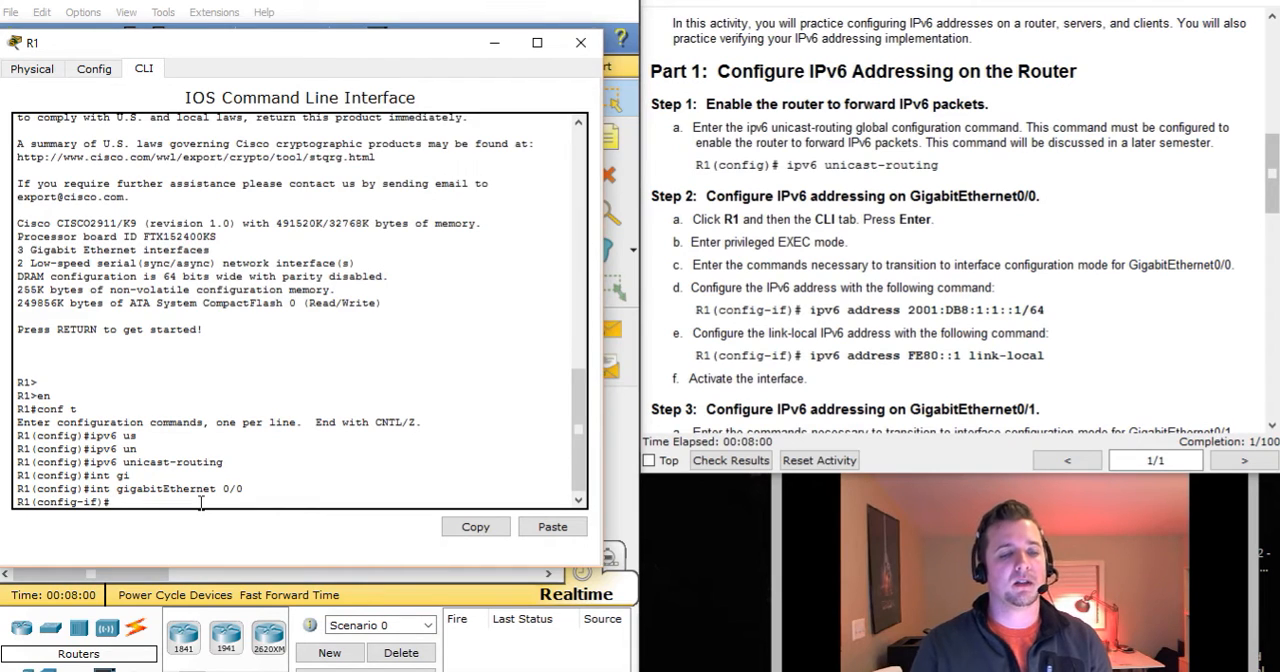
Assign the IPv6 address 2001:db8:1:1::1/64 to R1's GigabitEthernet 0/0 interface.
type("ipv6")
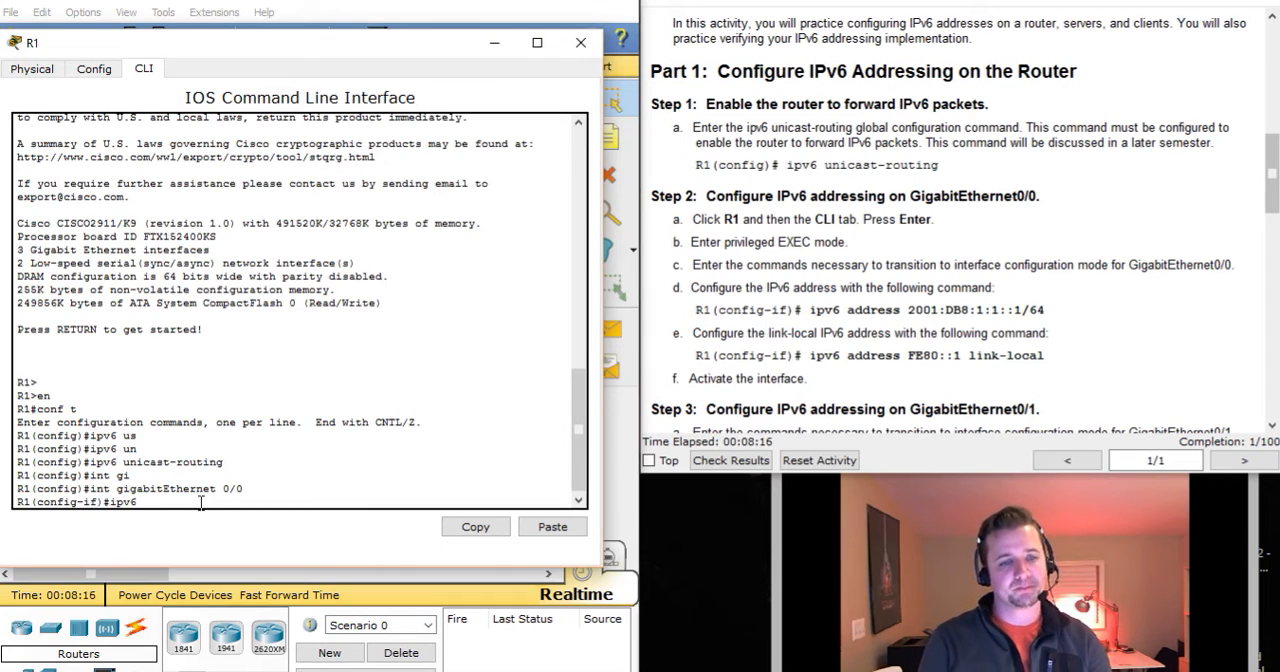
type("add")
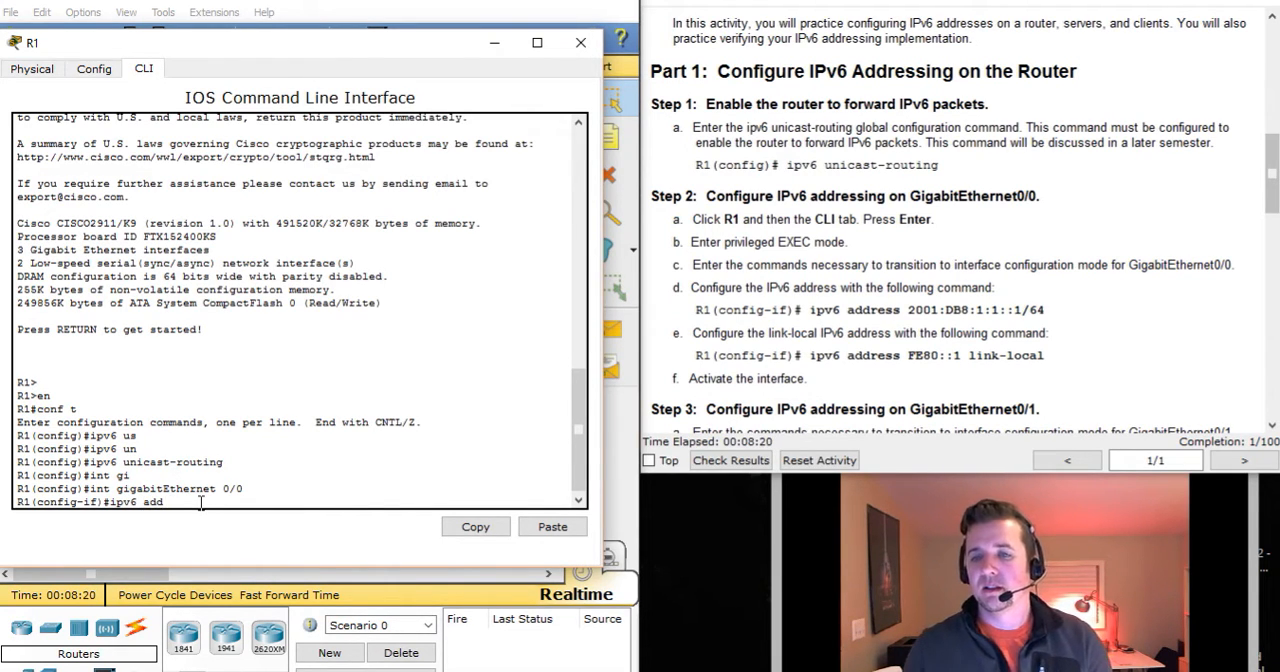
left_click_drag(808, 310, 1050, 310)
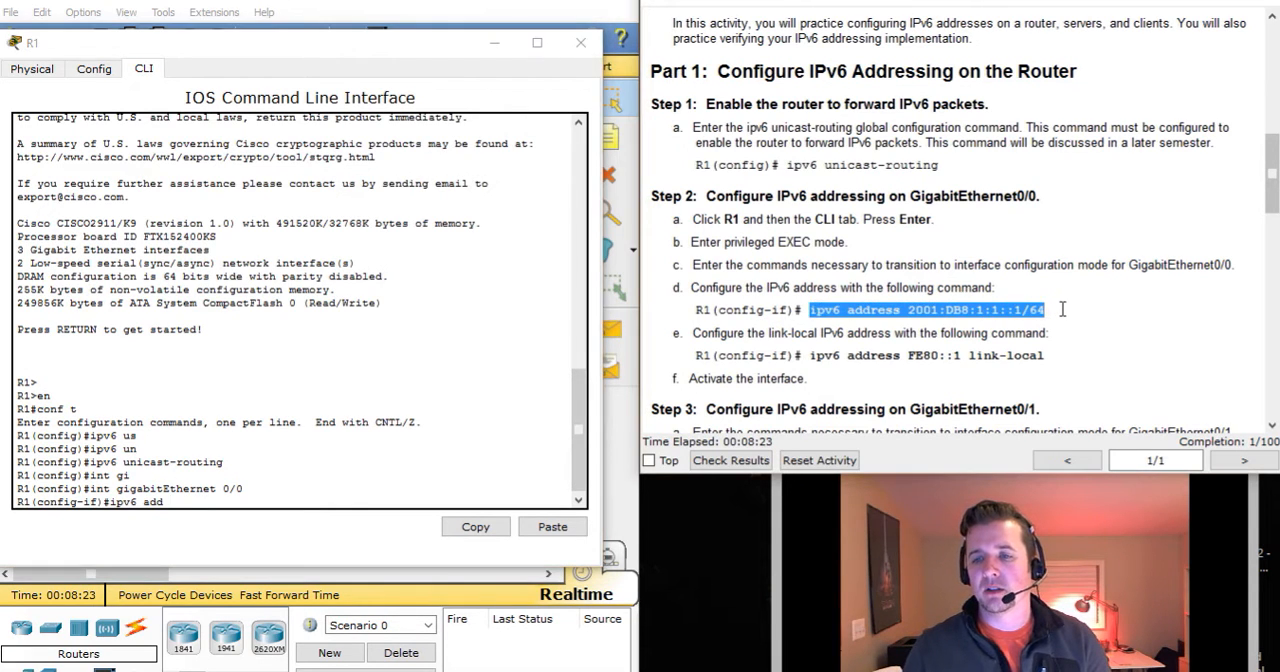
left_click(182, 496)
type("2")
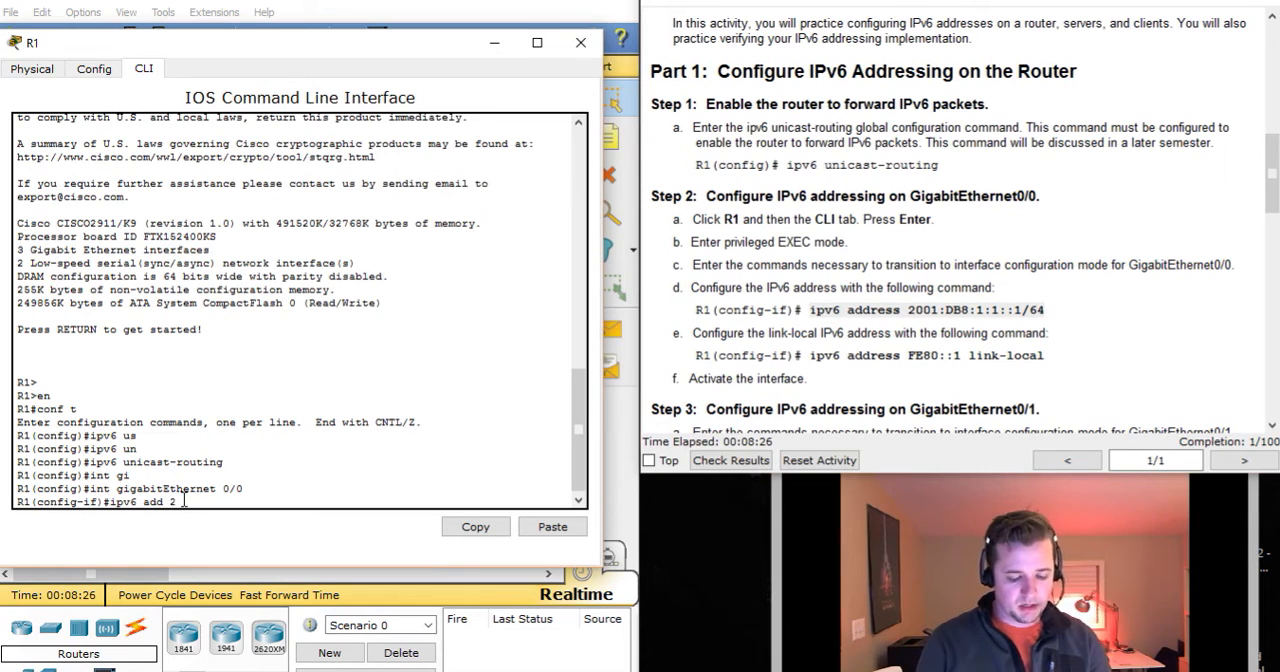
type("001:db8")
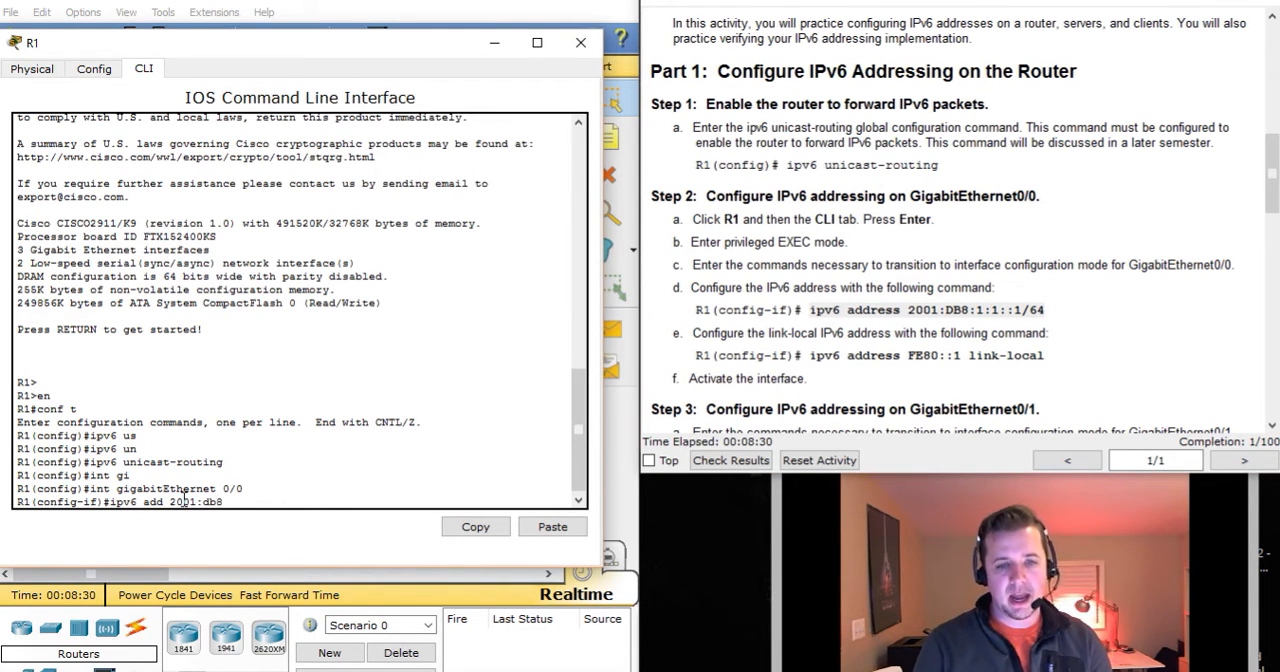
type(":1:1::")
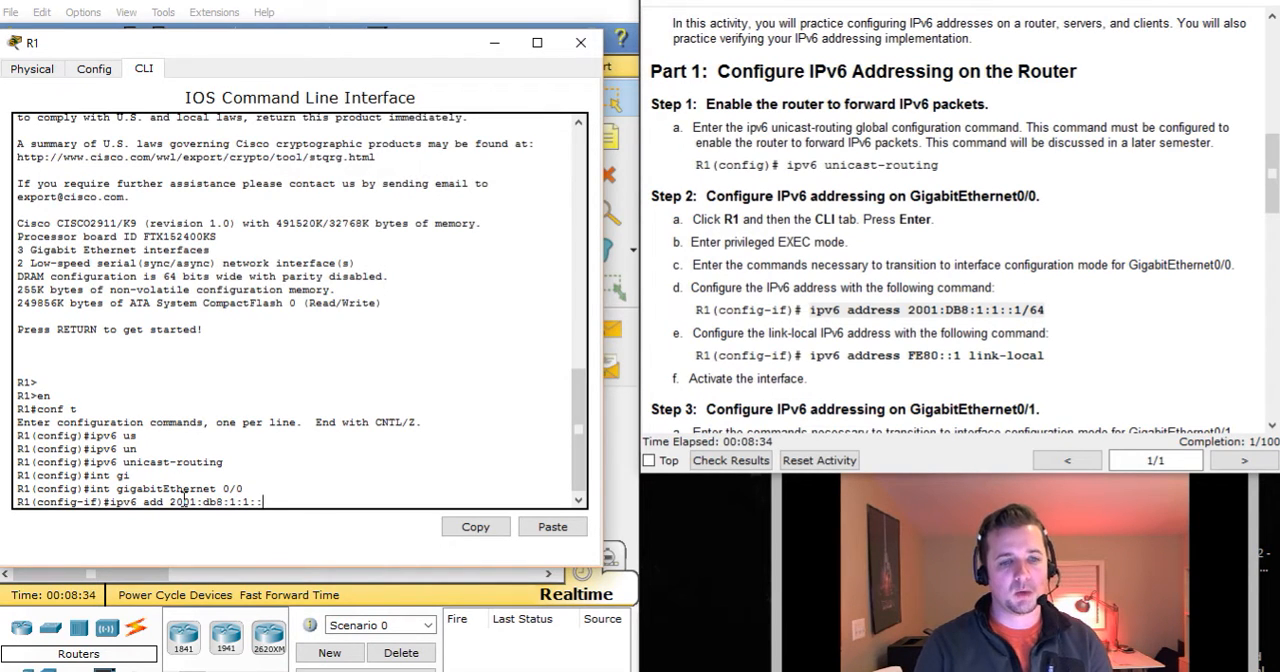
type("1/64")
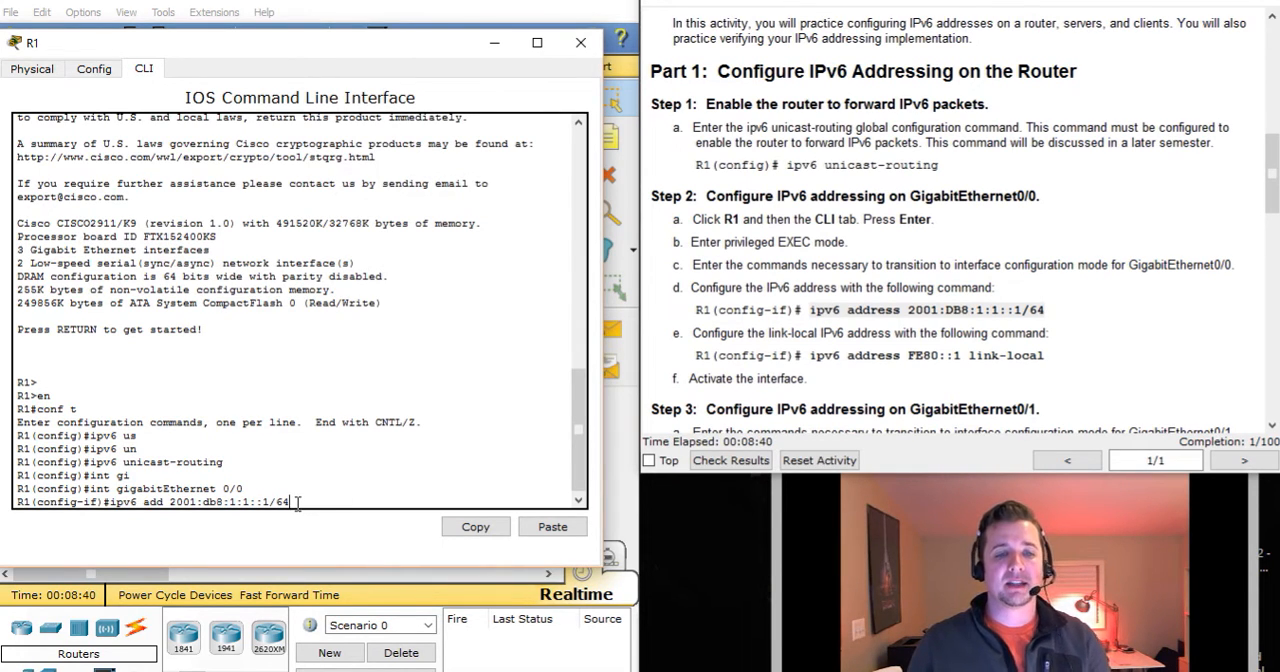
left_click_drag(276, 501, 292, 500)
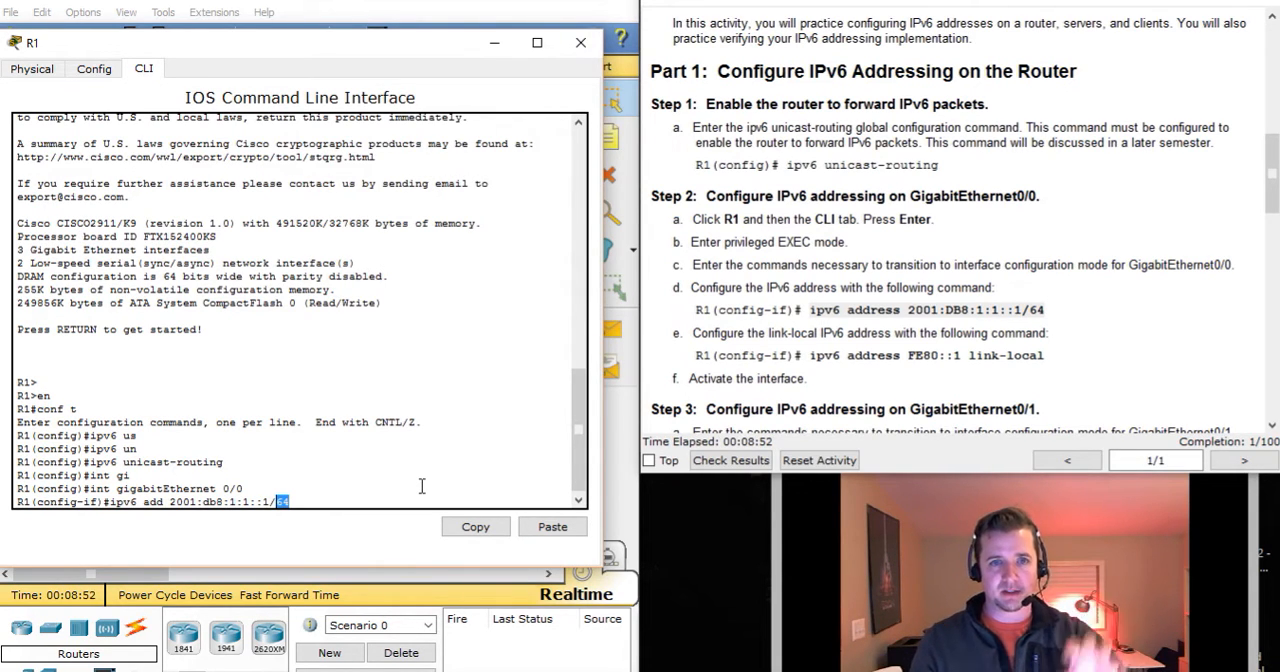
left_click(305, 498)
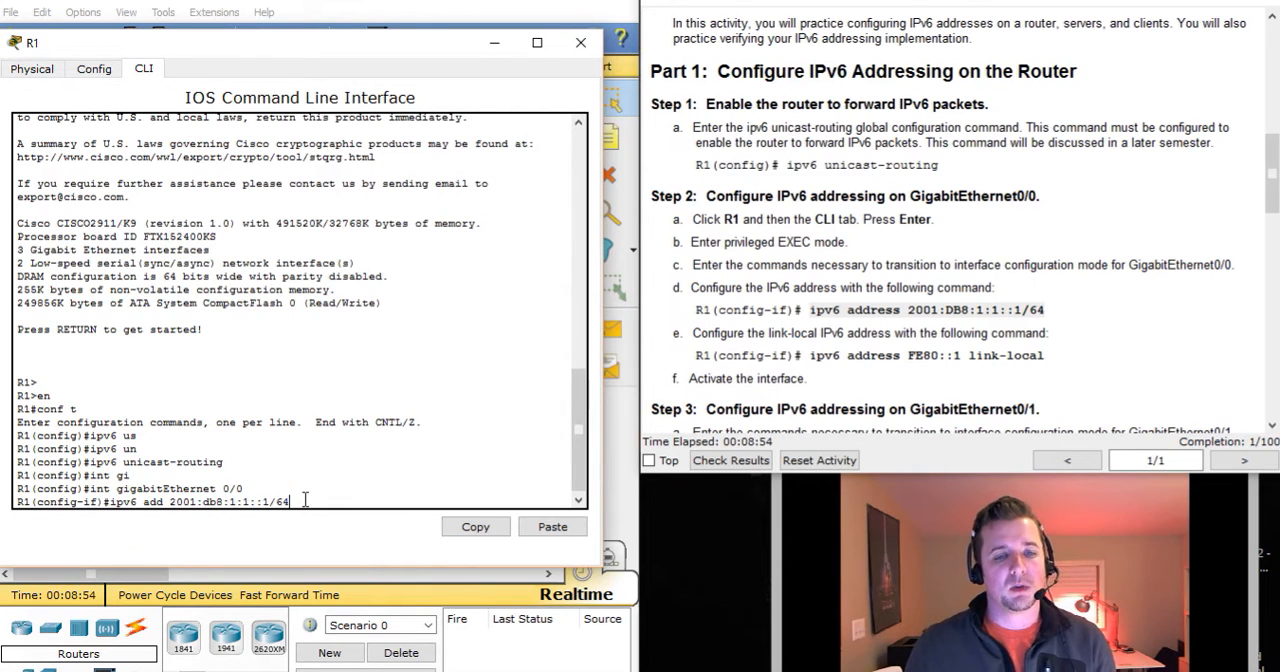
key("Return")
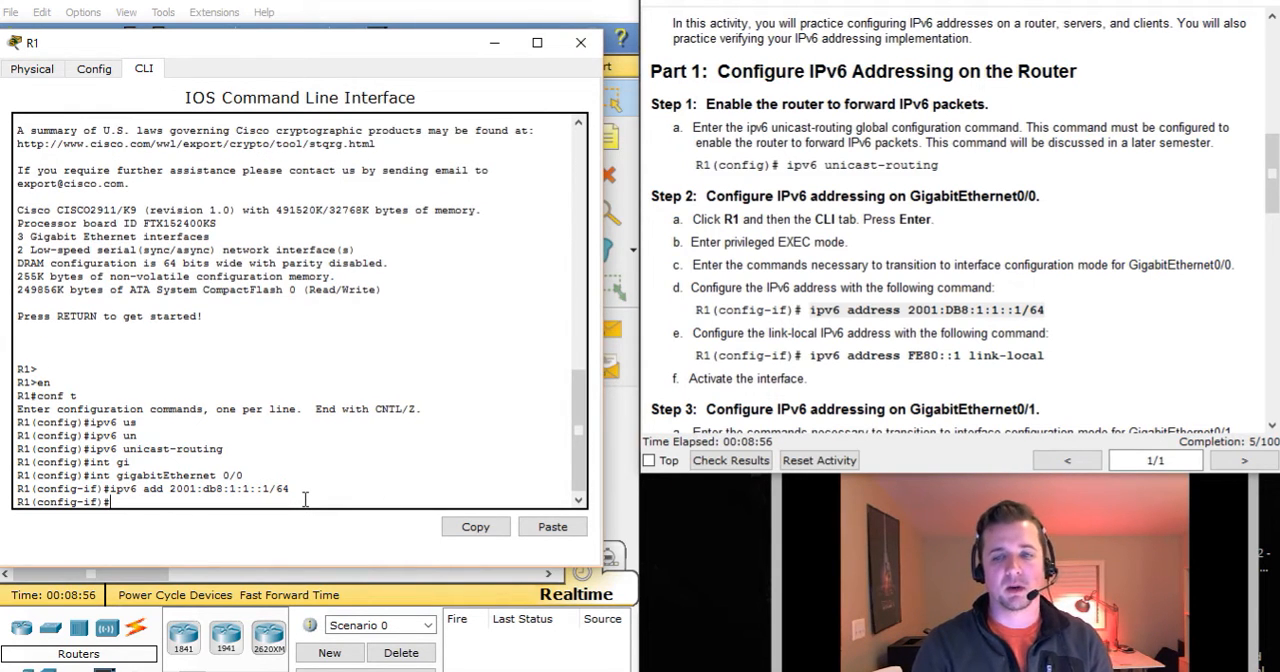
Assign the link-local IPv6 address fe80::1 to R1's GigabitEthernet 0/0 interface.
type("ip")
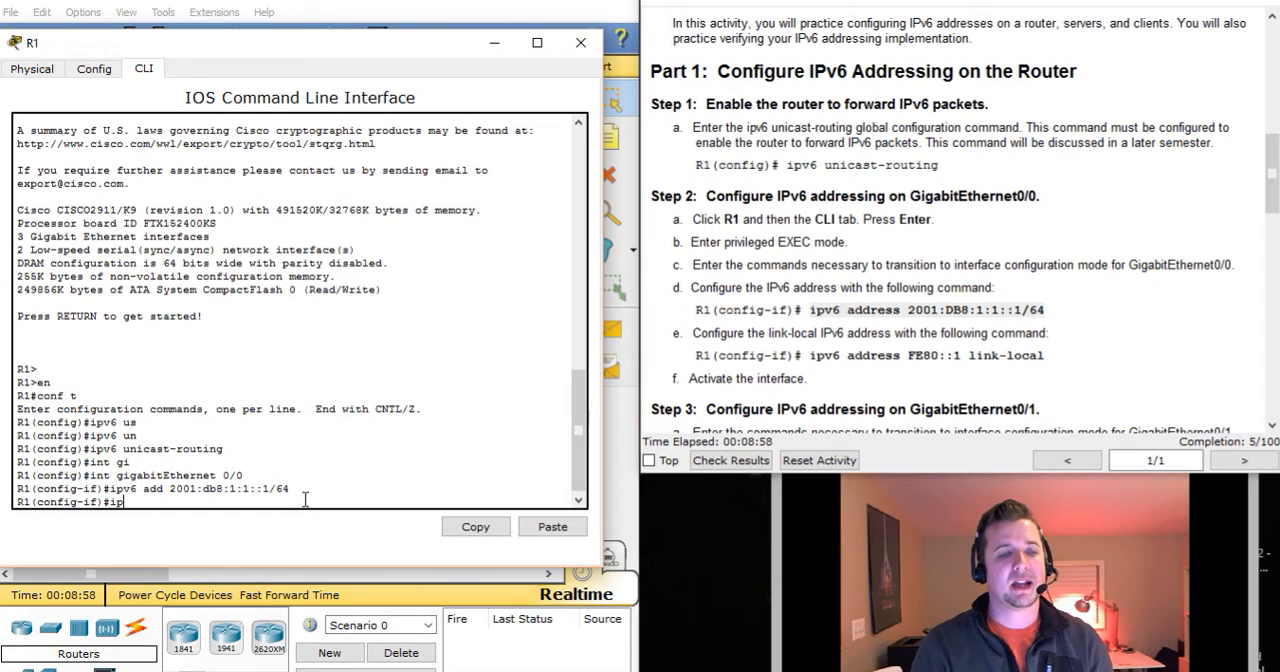
type("v6")
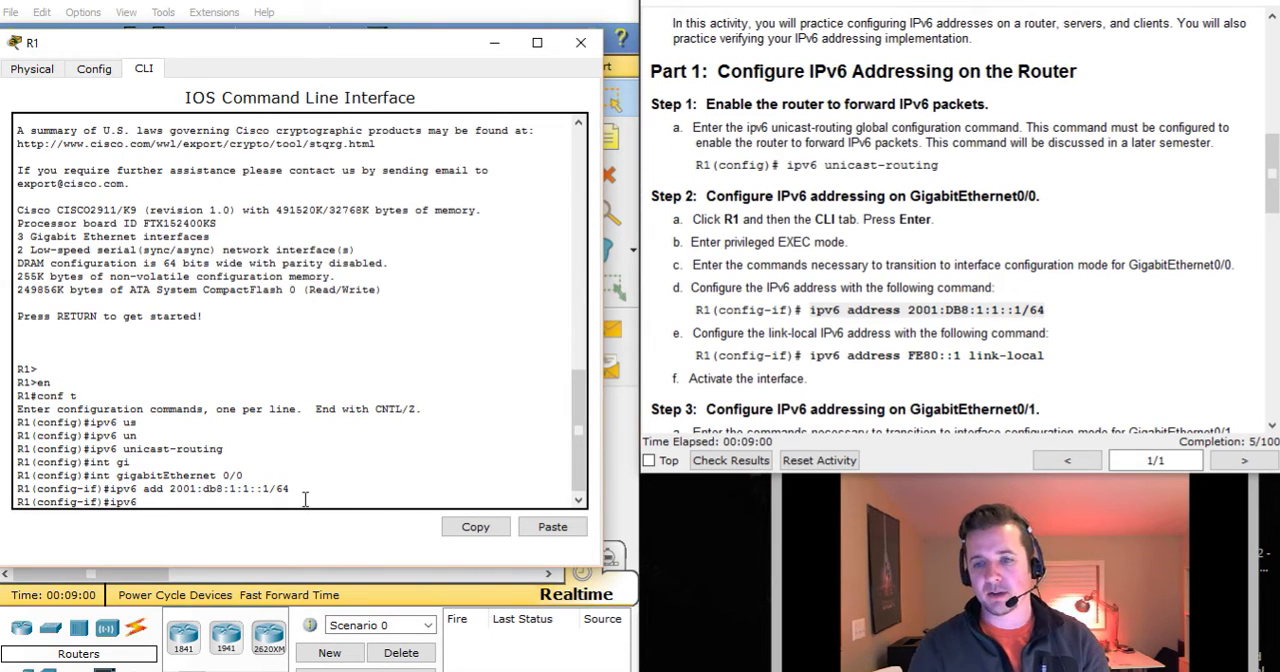
left_click_drag(720, 333, 1040, 328)
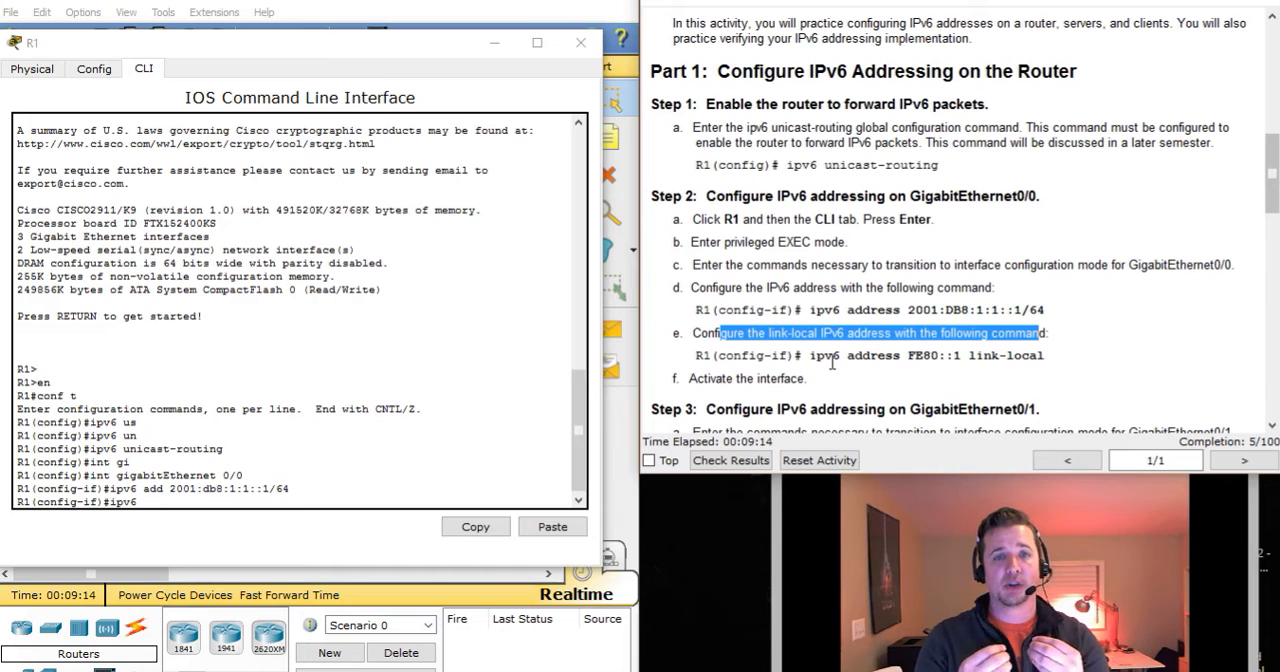
left_click(912, 354)
left_click_drag(910, 355, 985, 352)
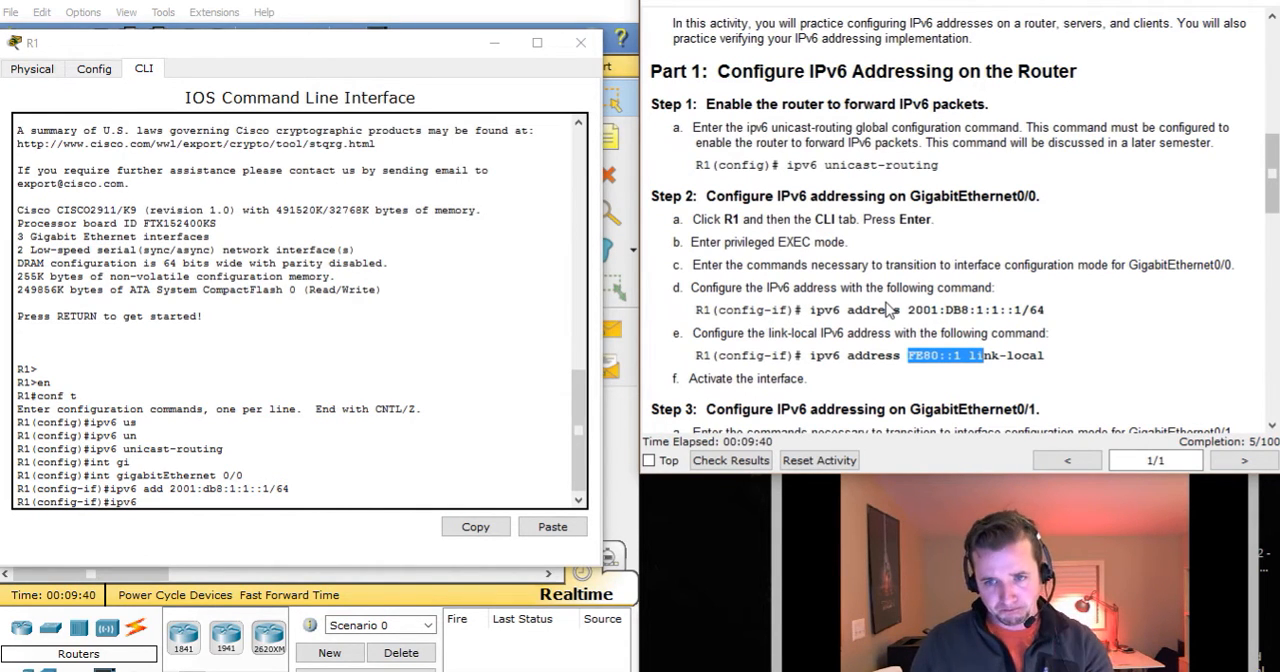
left_click(226, 517)
type("add")
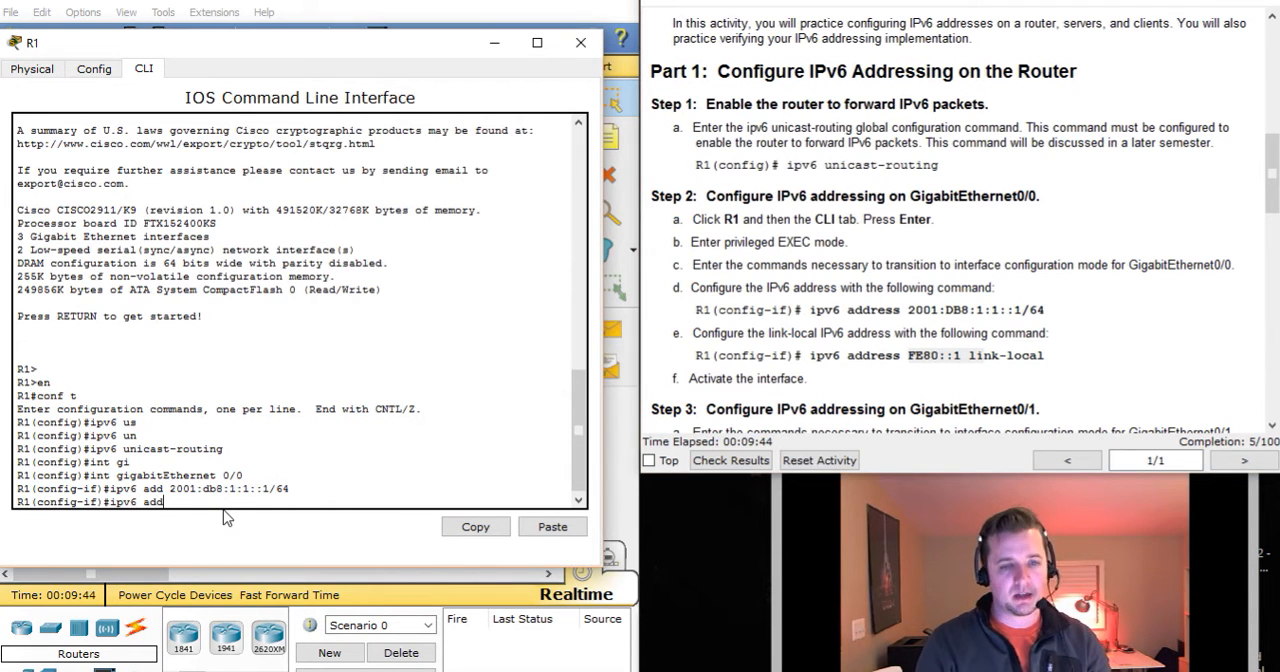
type(" fe80:")
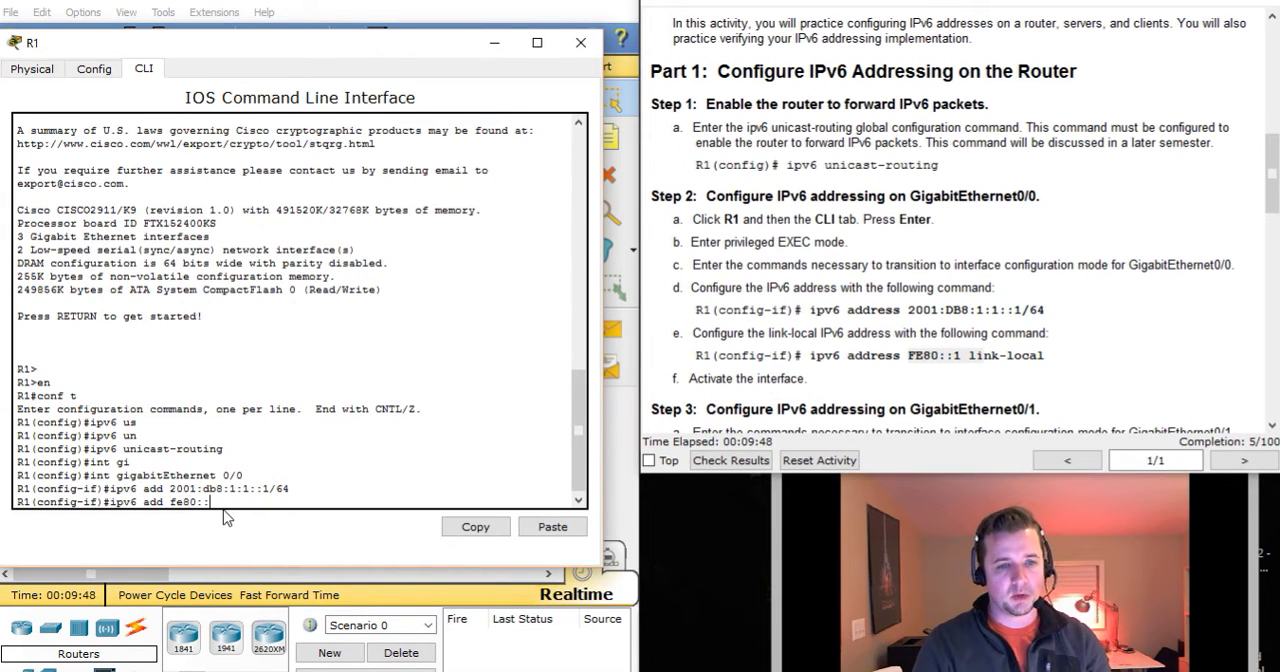
type(":1 li")
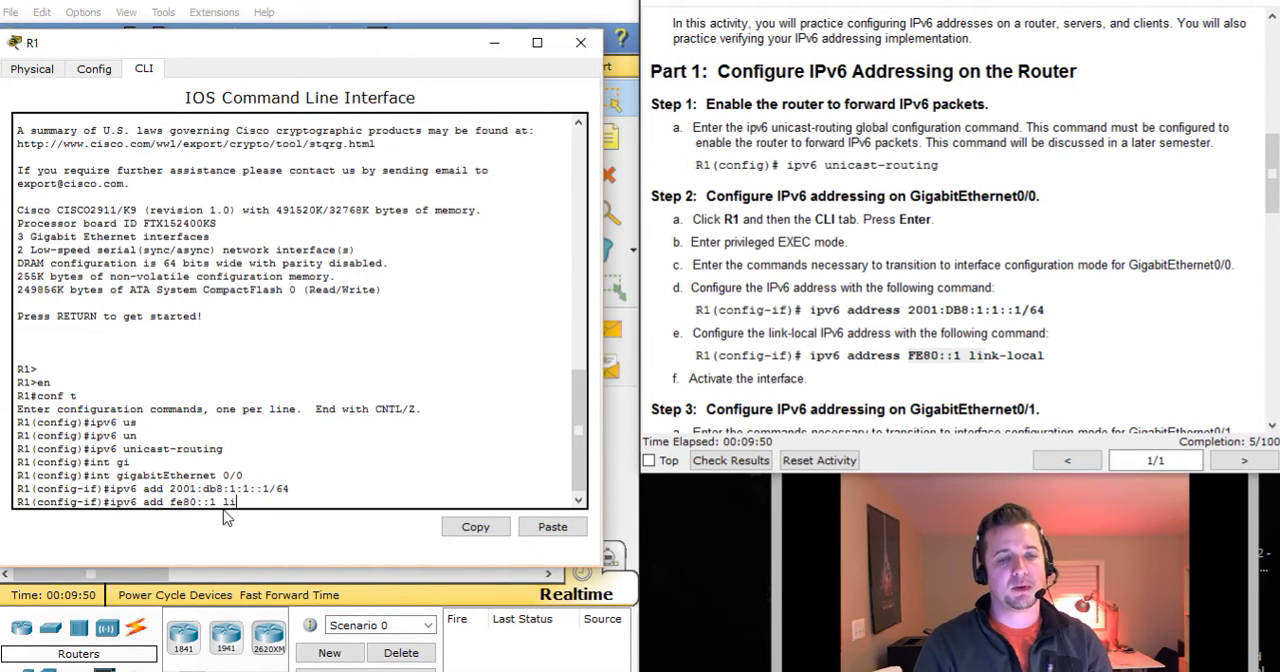
key("Tab")
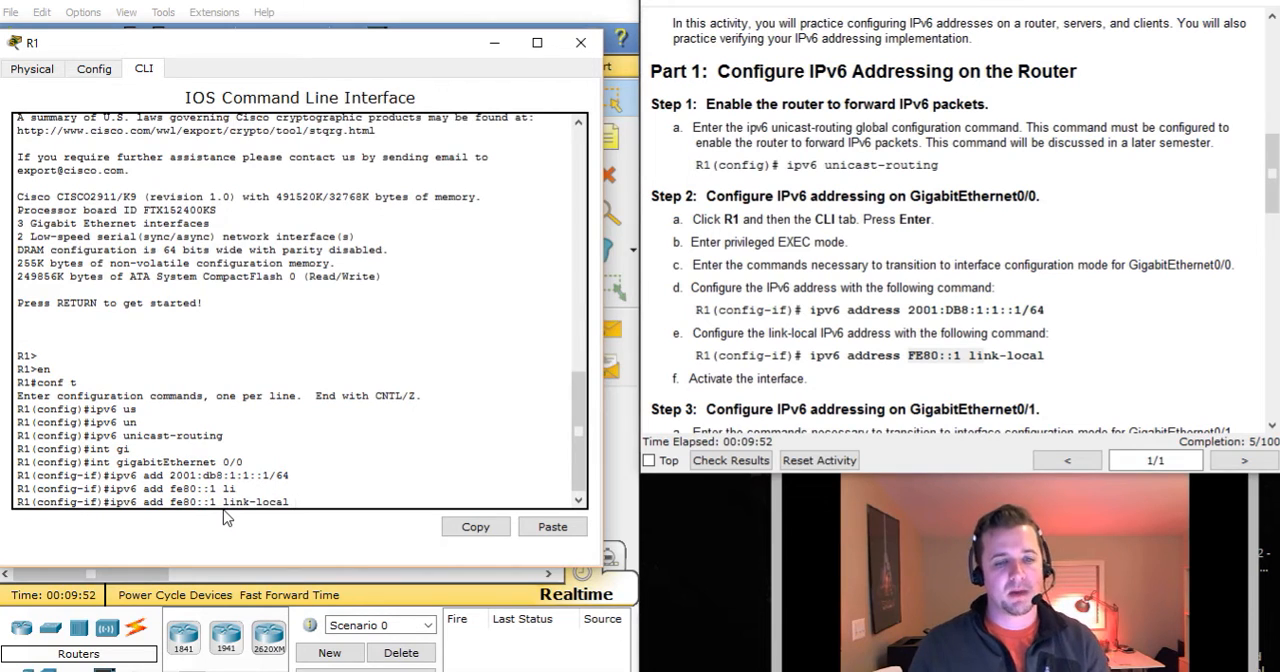
left_click_drag(225, 499, 321, 495)
left_click(315, 503)
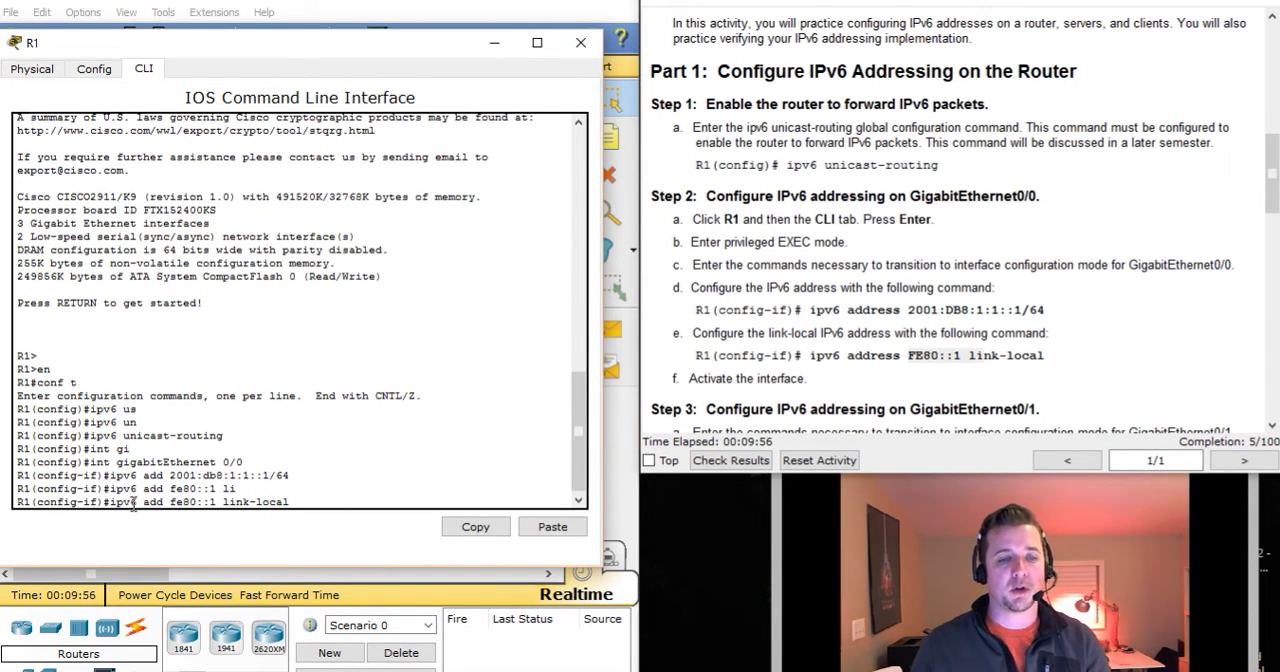
left_click_drag(130, 501, 228, 501)
left_click(296, 503)
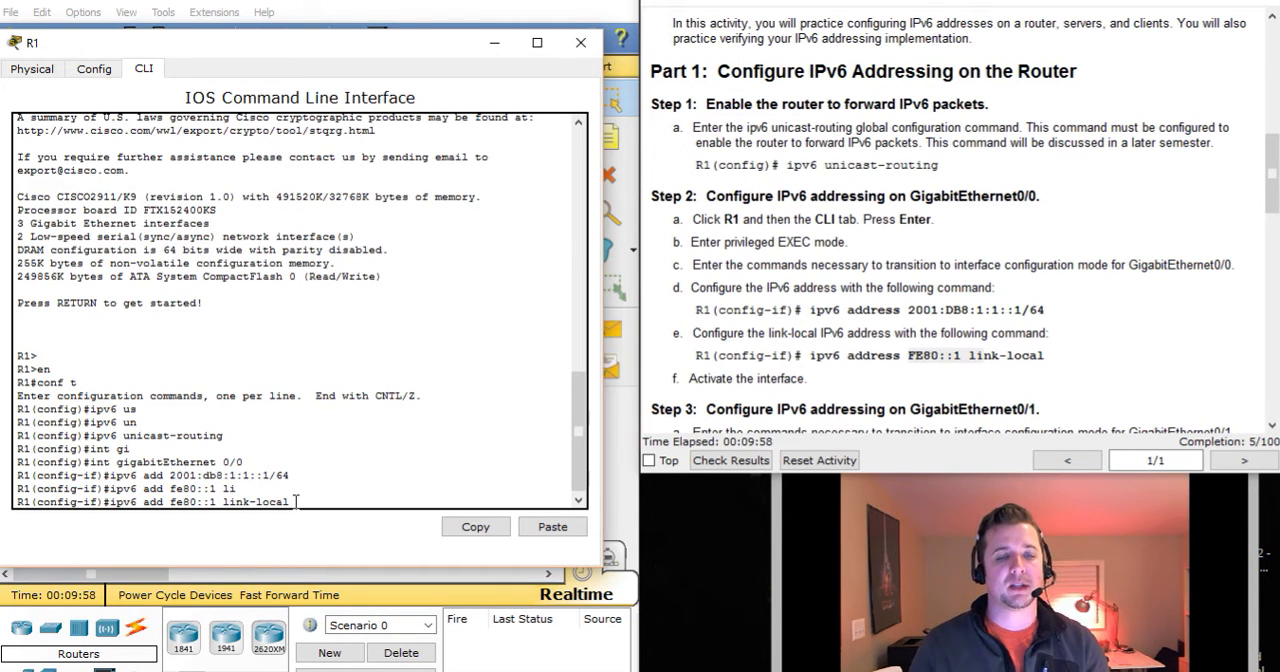
key("Return")
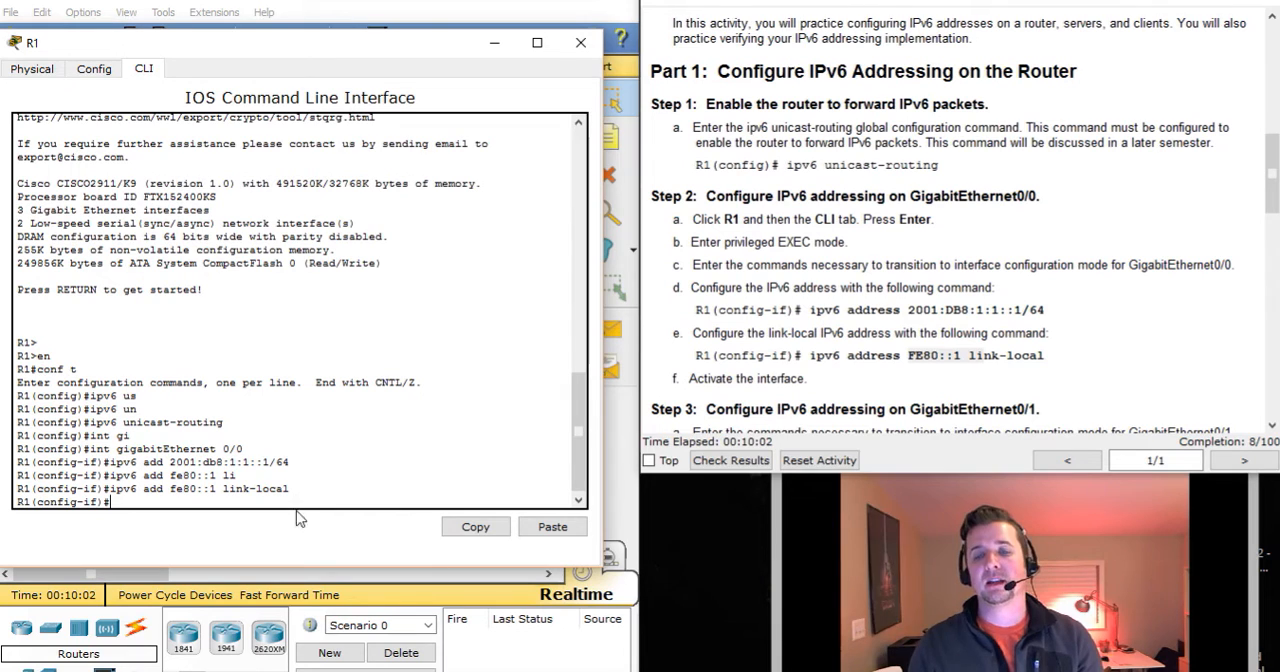
Activate R1's GigabitEthernet 0/0 interface with the no shutdown command.
left_click_drag(689, 378, 770, 379)
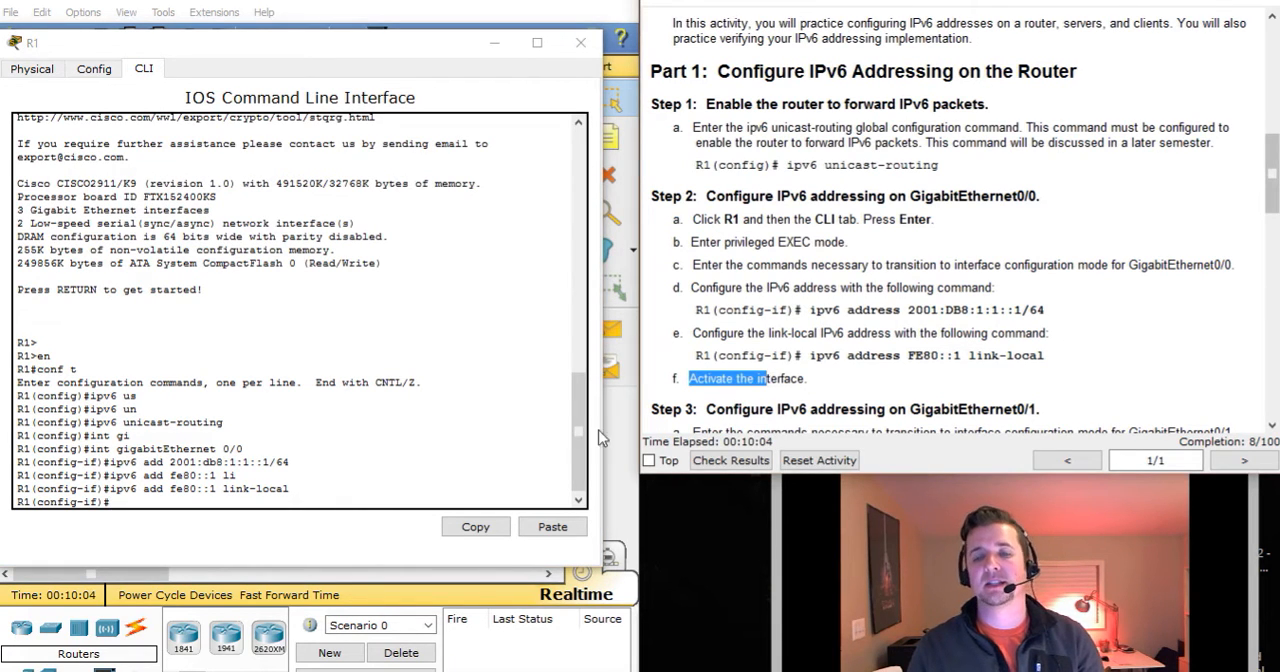
left_click(275, 503)
type("no shut")
key("Tab")
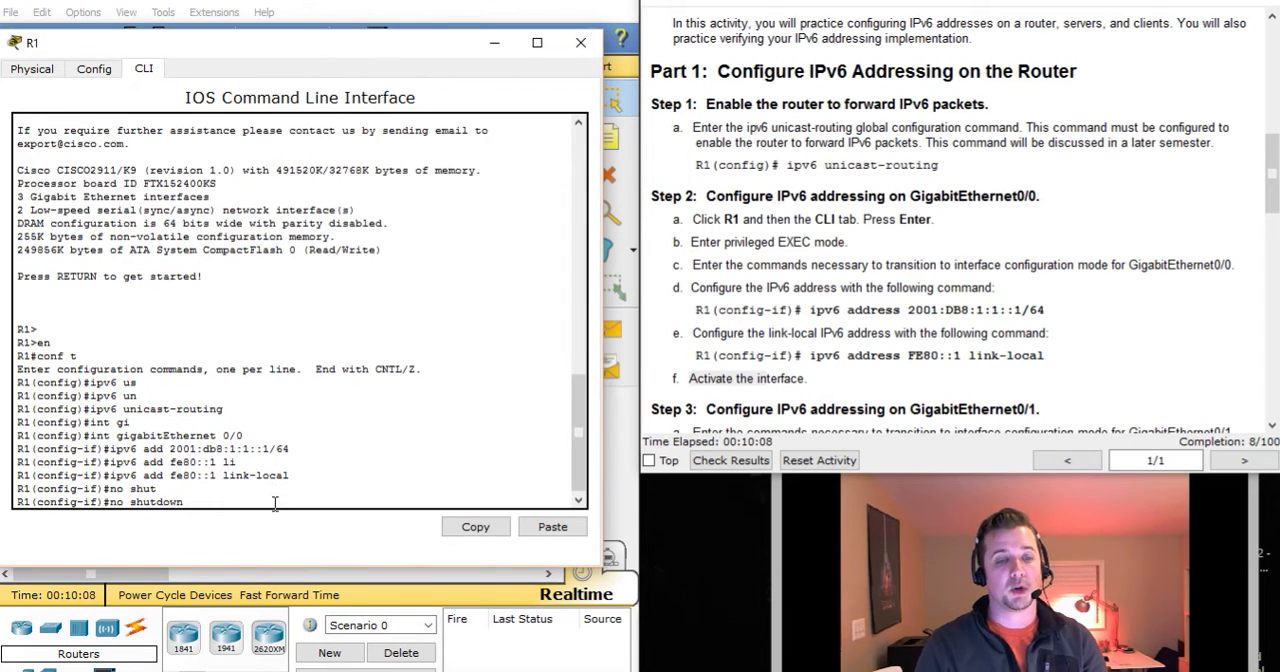
key("Return")
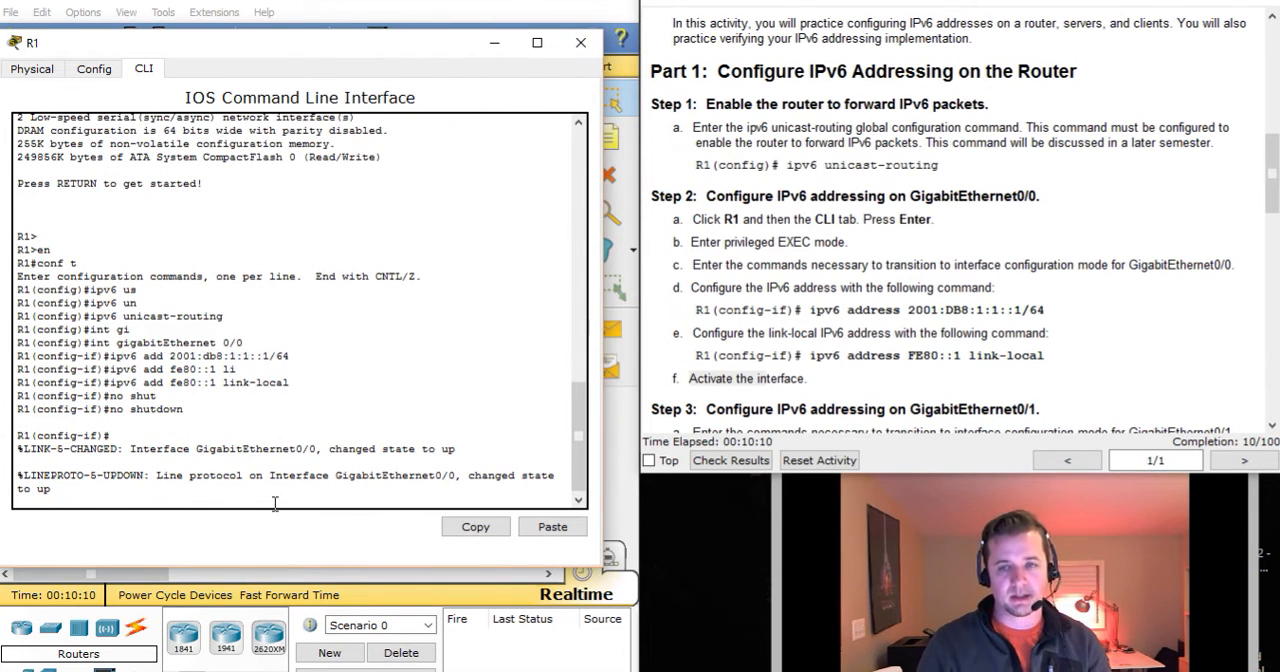
key("Return")
key("Return")
key("Return")
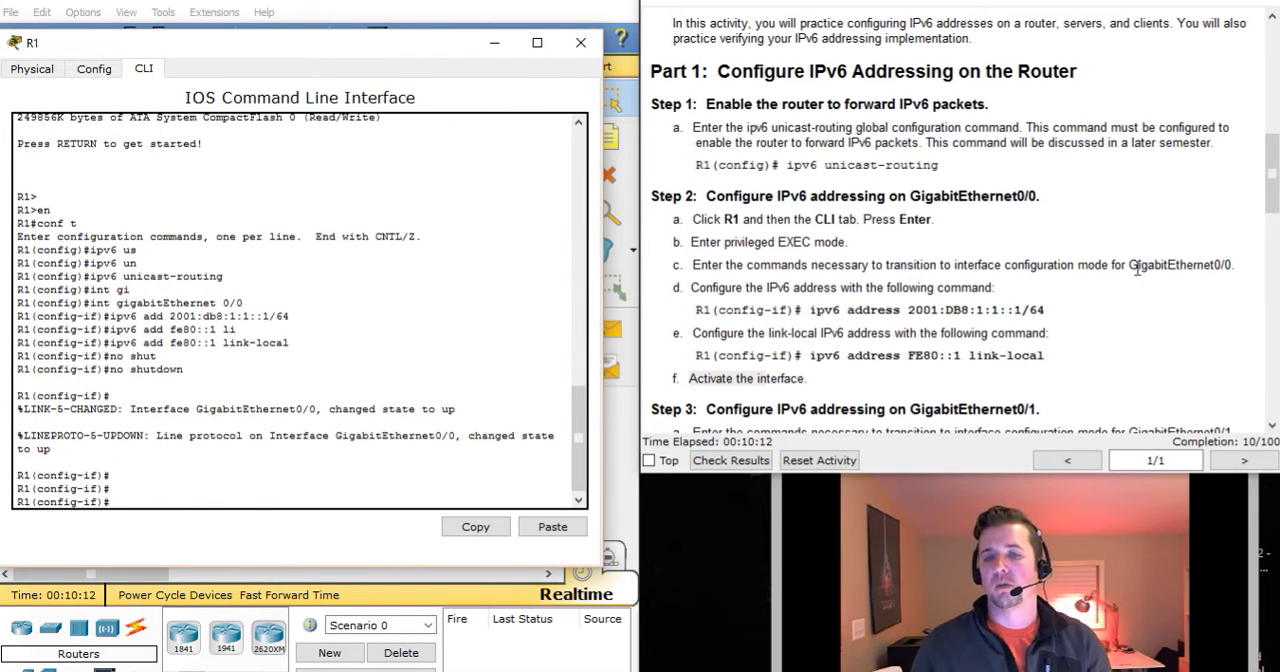
Review the Step 3 instructions for GigabitEthernet 0/1 and R1's entries in the Addressing Table.
left_click(1177, 323)
scroll(1177, 323, "up", 10)
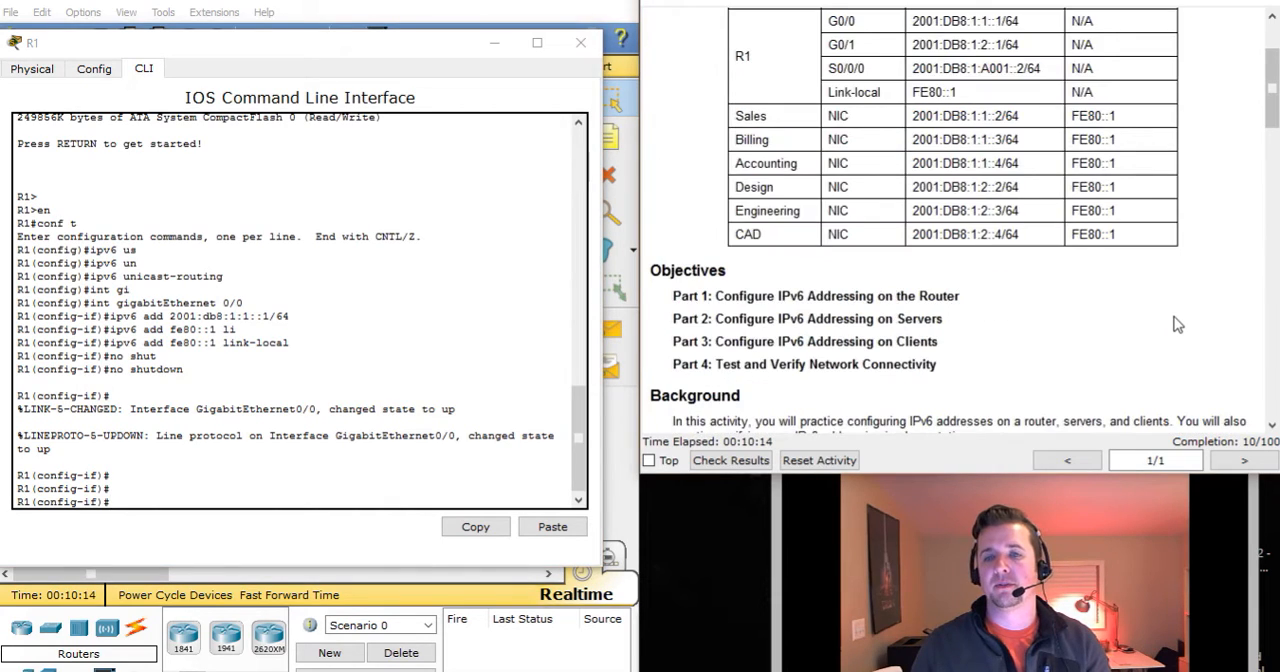
scroll(1177, 323, "down", 10)
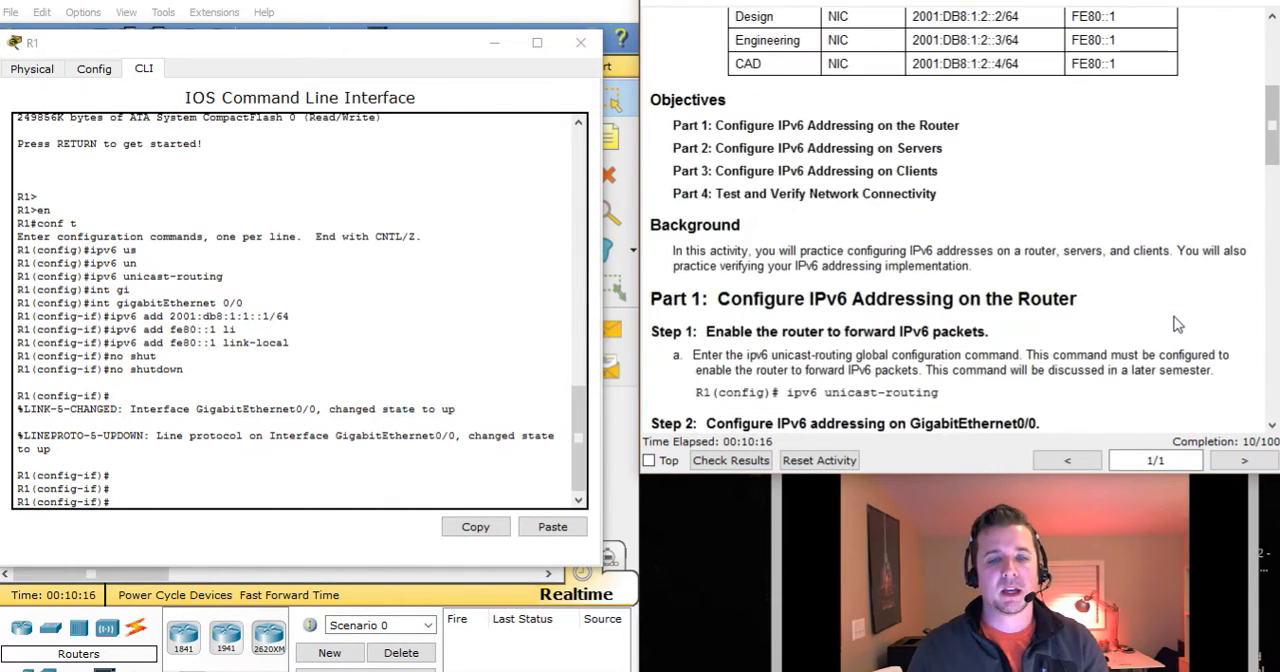
scroll(1177, 323, "down", 3)
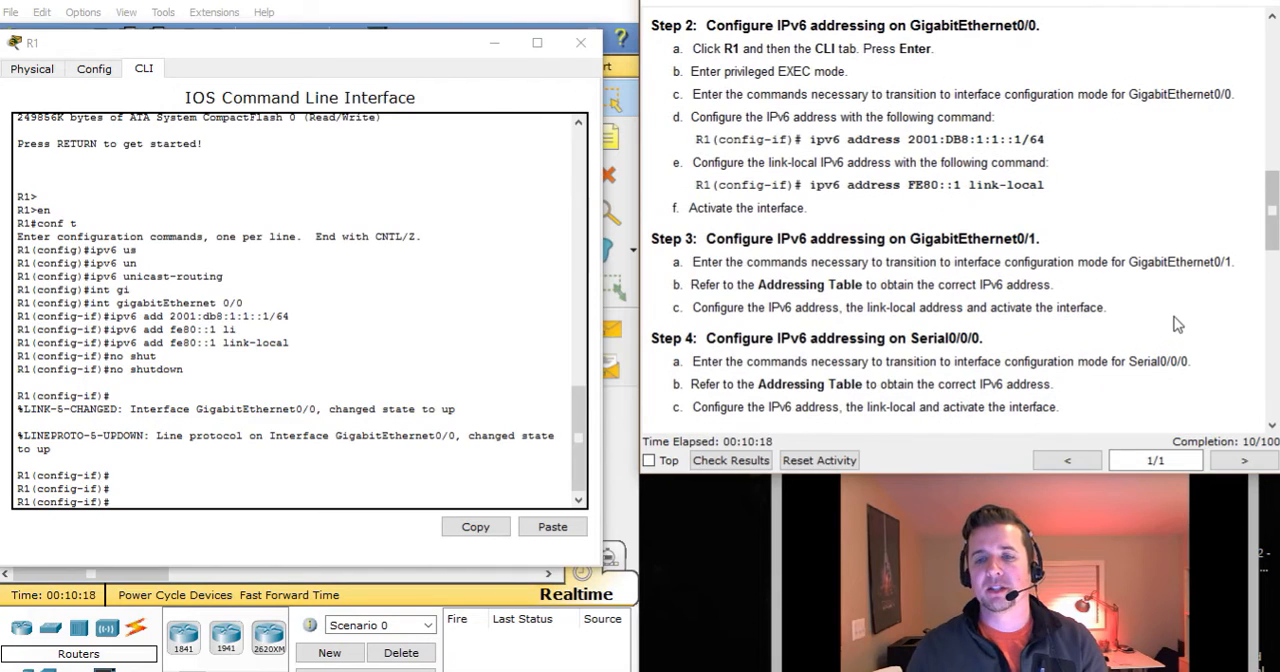
left_click_drag(705, 238, 962, 238)
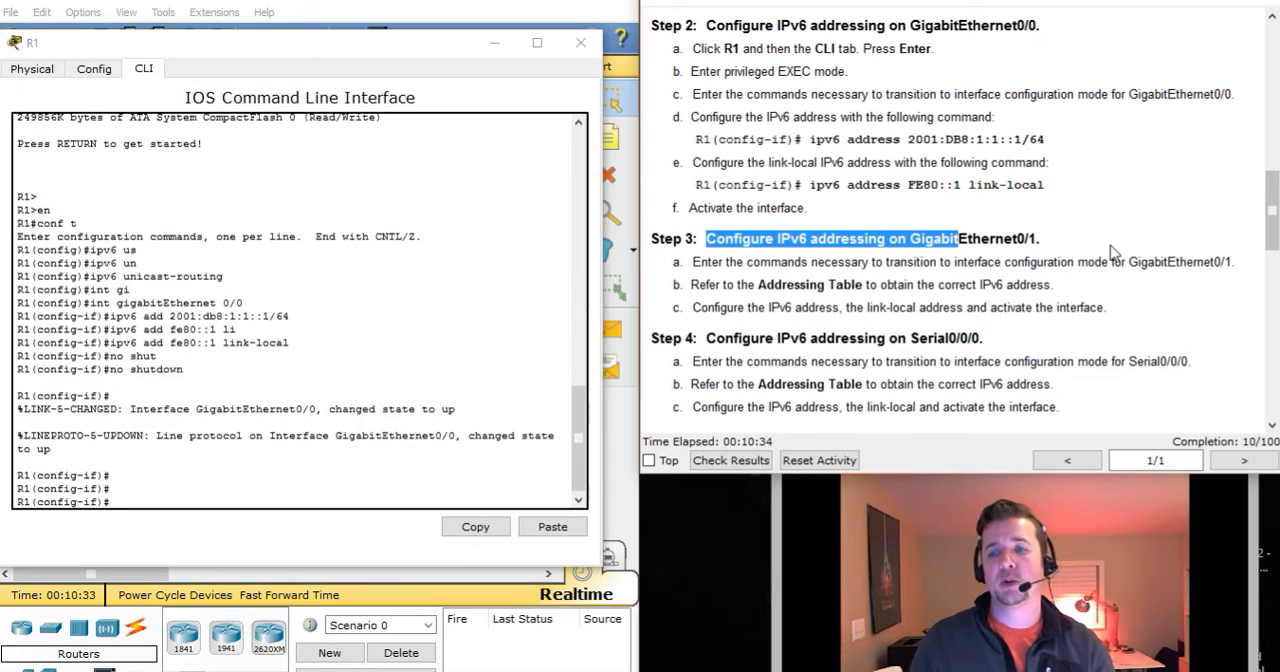
left_click_drag(766, 307, 797, 283)
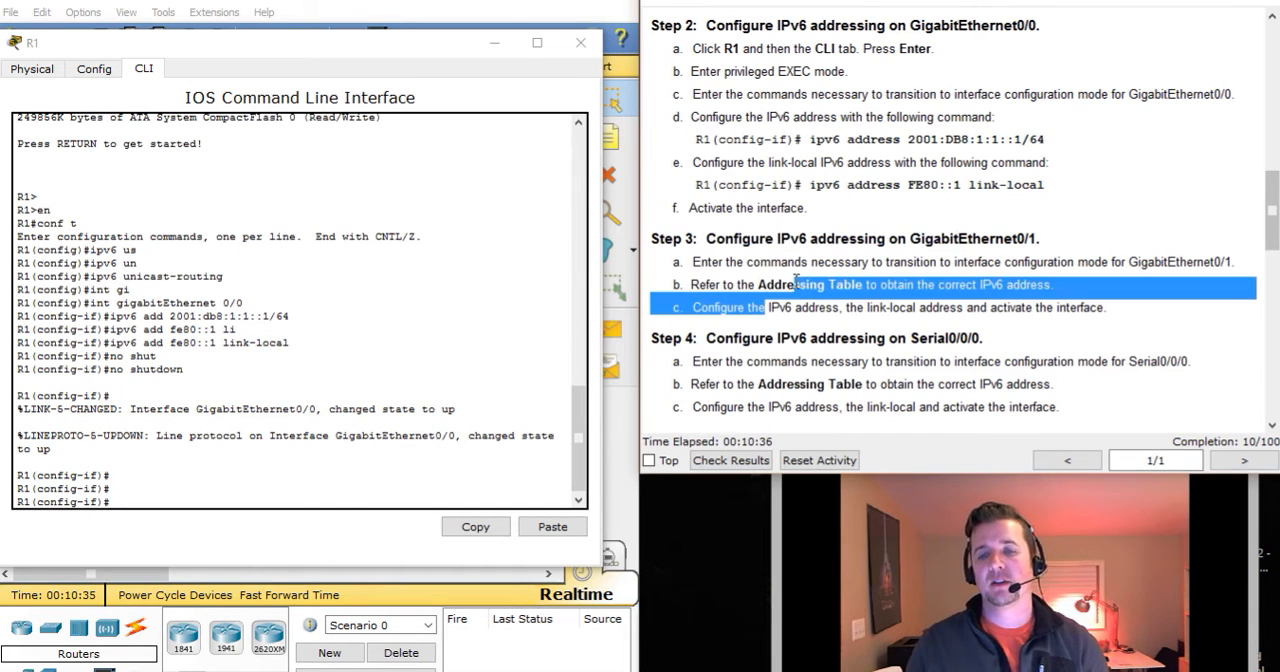
left_click(869, 322)
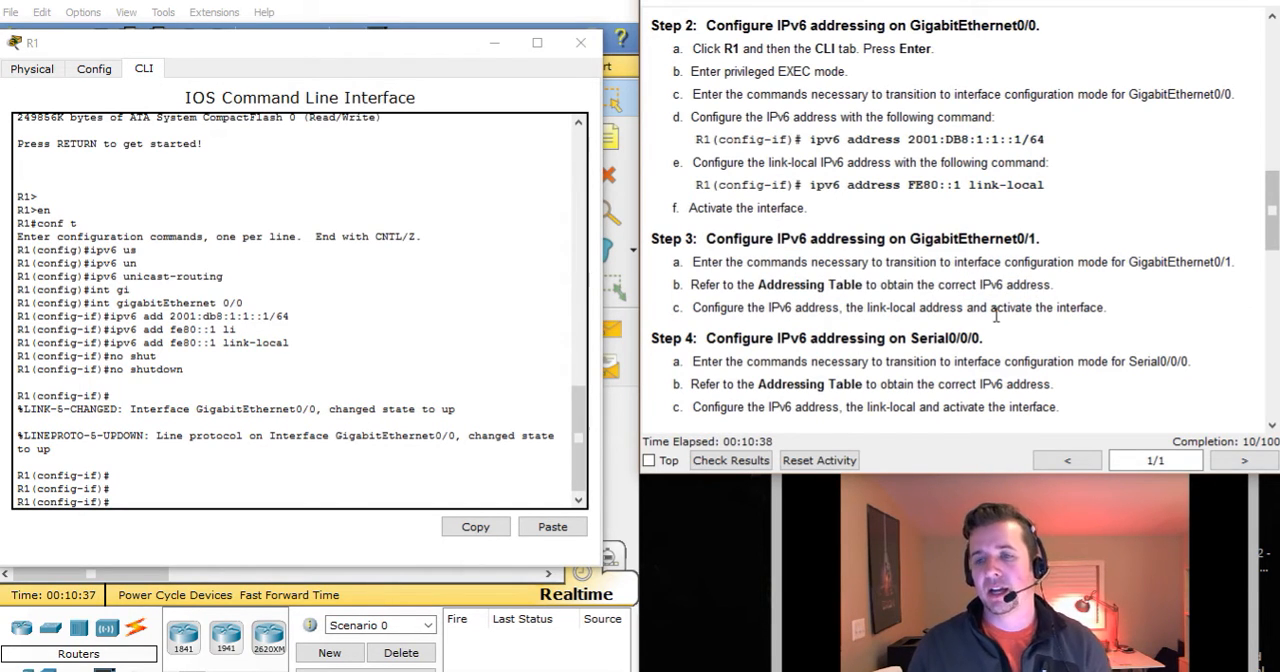
left_click_drag(996, 308, 1110, 312)
left_click(1134, 312)
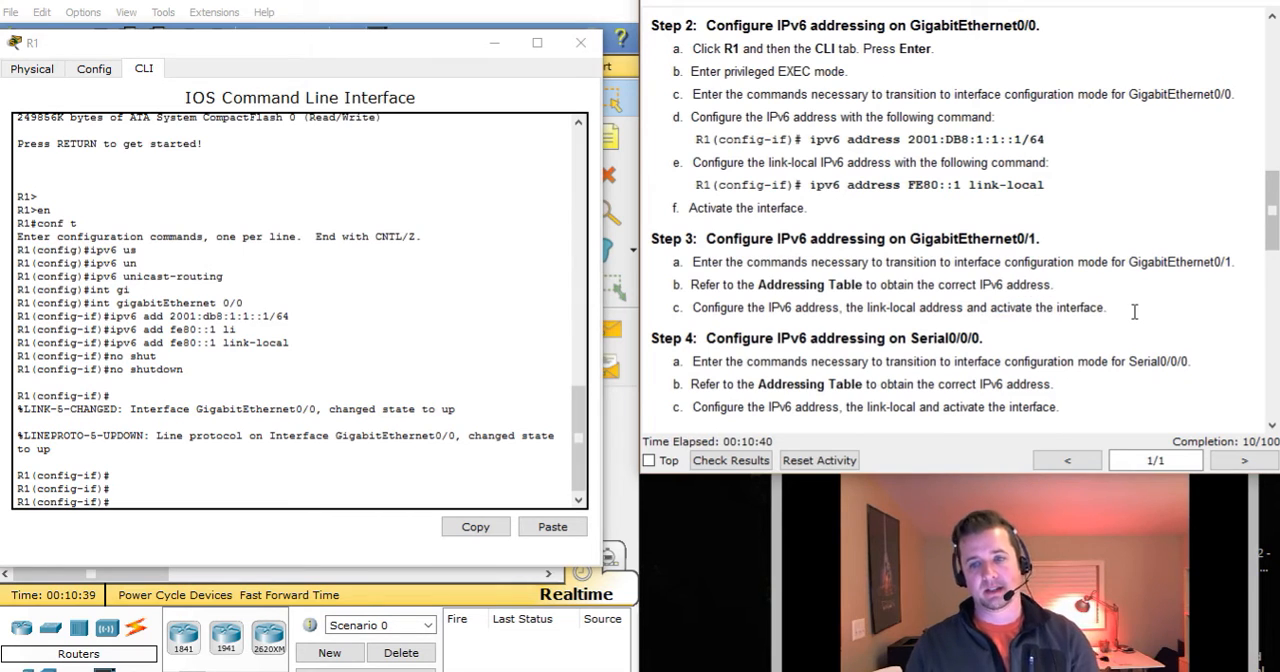
scroll(1134, 312, "up", 10)
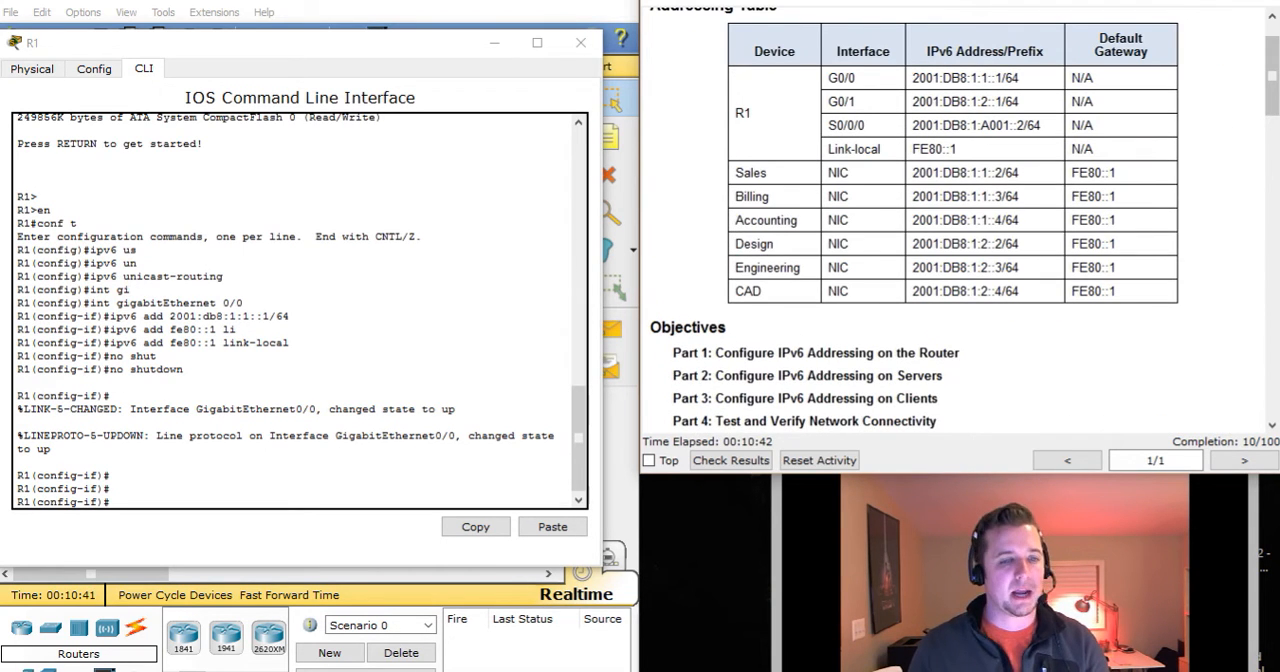
Switch to interface configuration mode for GigabitEthernet 0/1 on R1.
left_click(186, 481)
type("int")
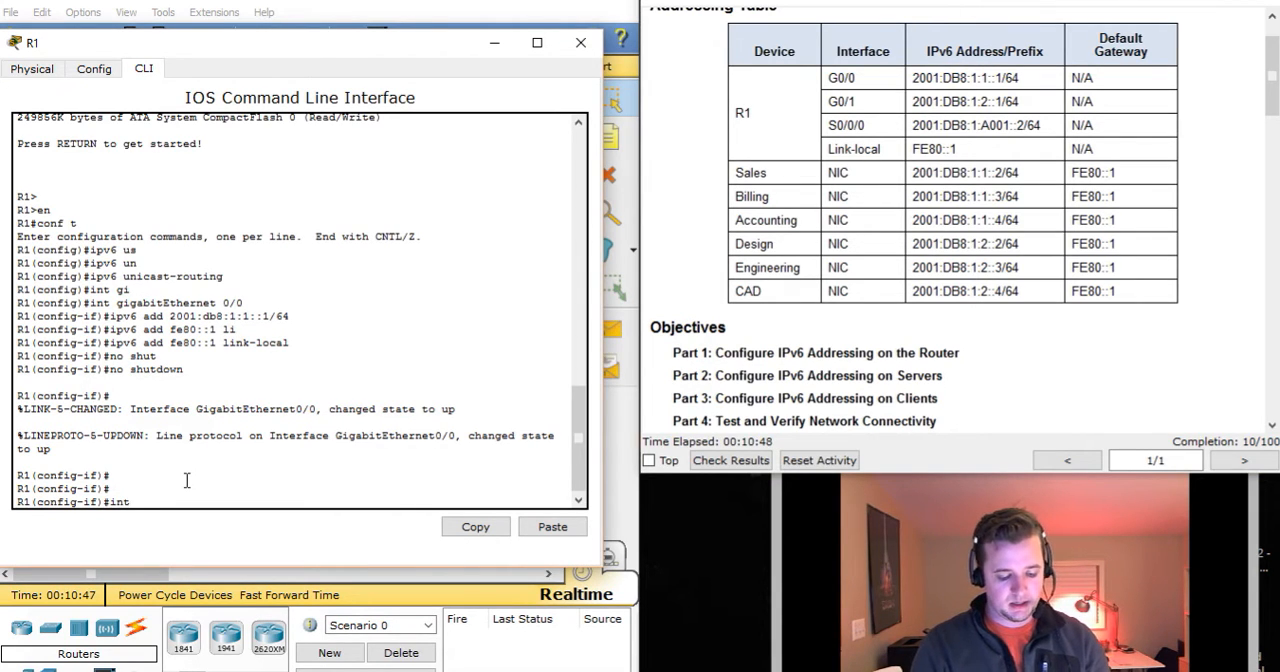
type(" g0/1")
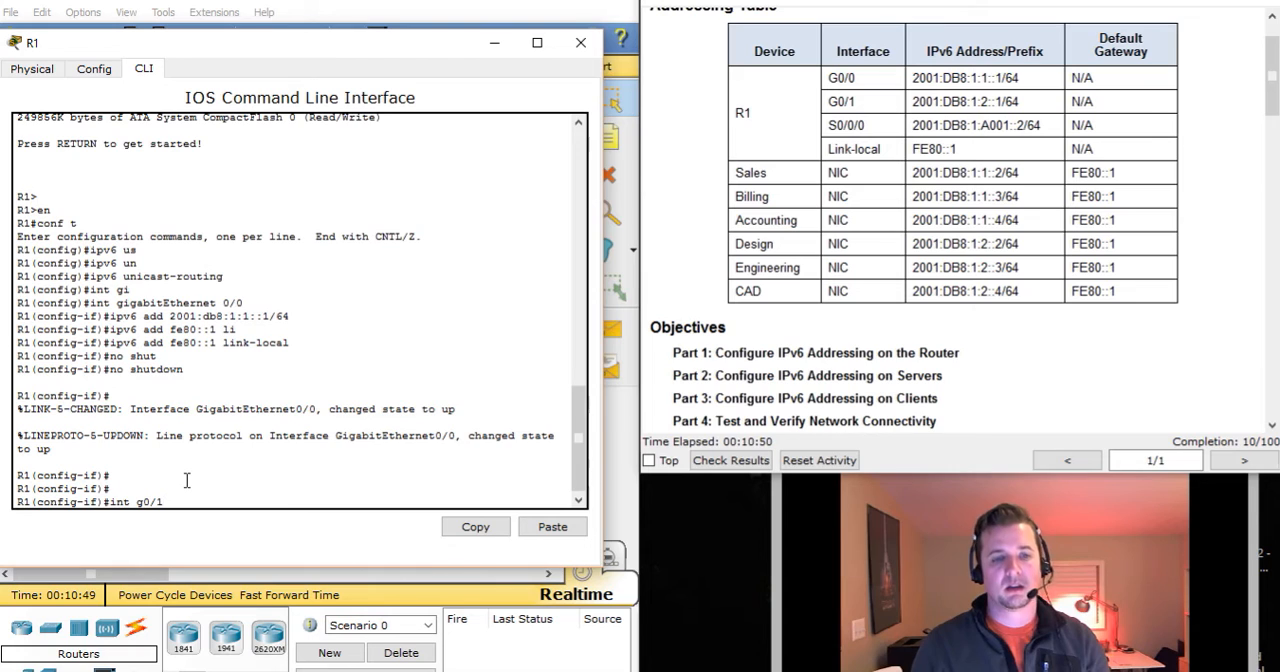
key("Return")
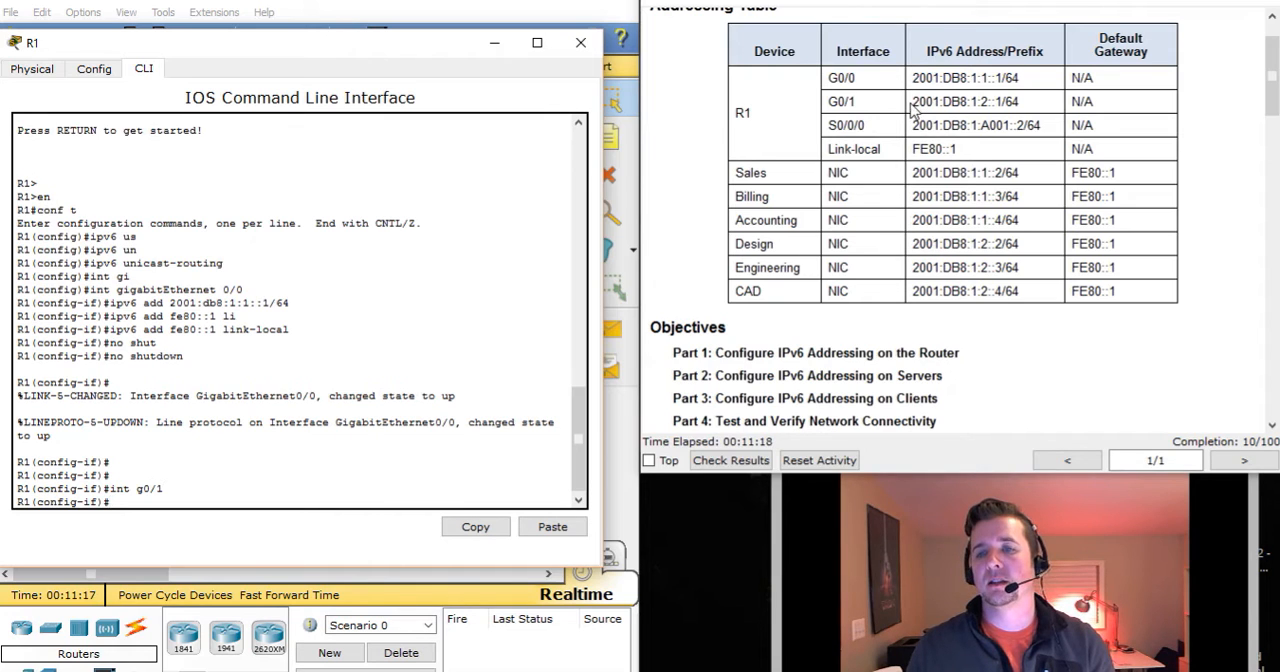
Assign the IPv6 address 2001:db8:1:2::1/64 from the Addressing Table to R1's GigabitEthernet 0/1 interface.
left_click_drag(911, 101, 1019, 102)
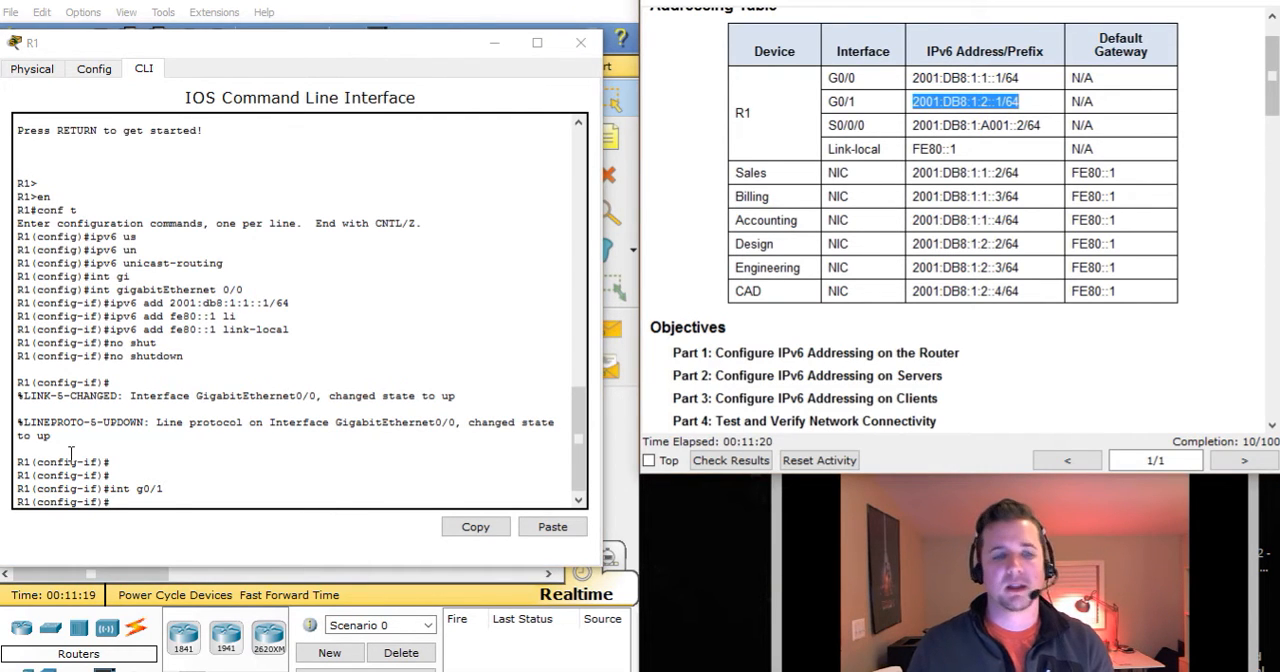
left_click(175, 501)
type("ipv6 ad")
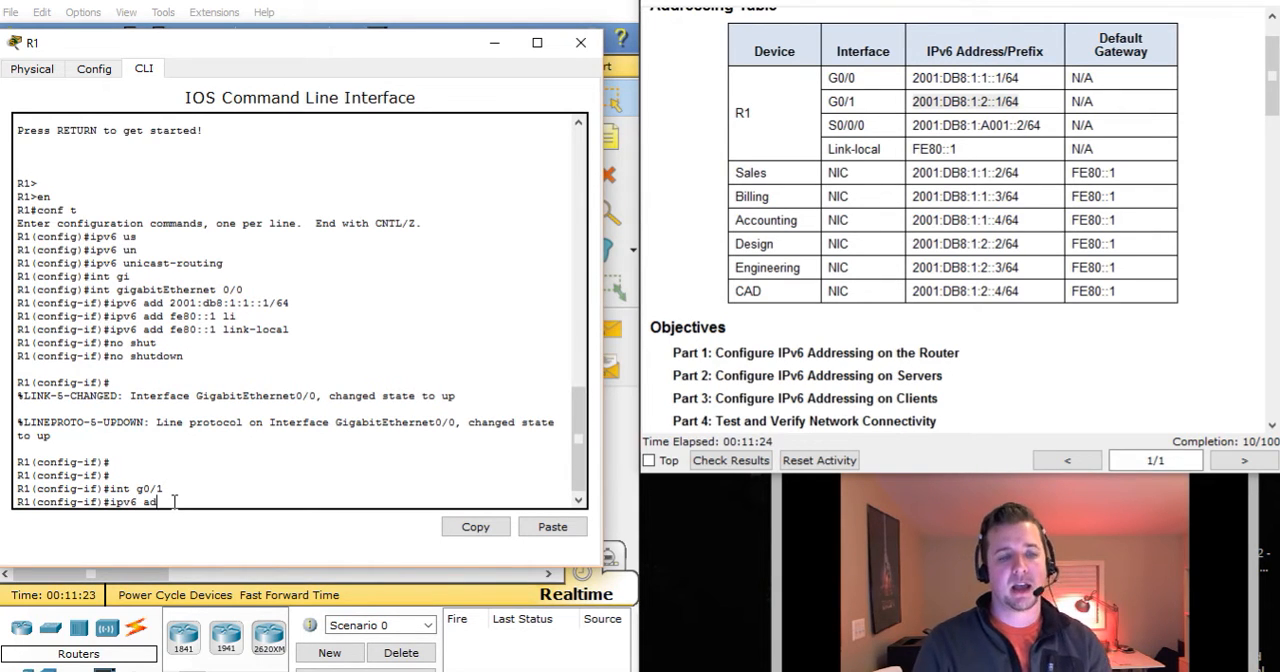
type("d 2001")
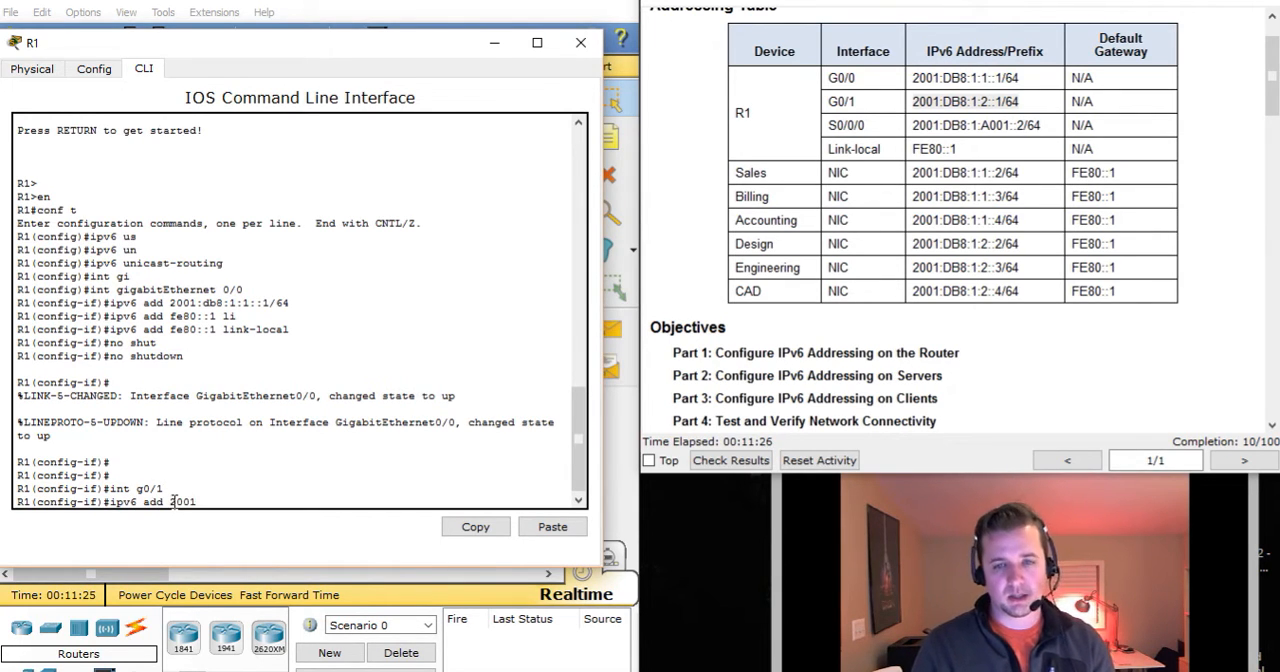
type(":db8:")
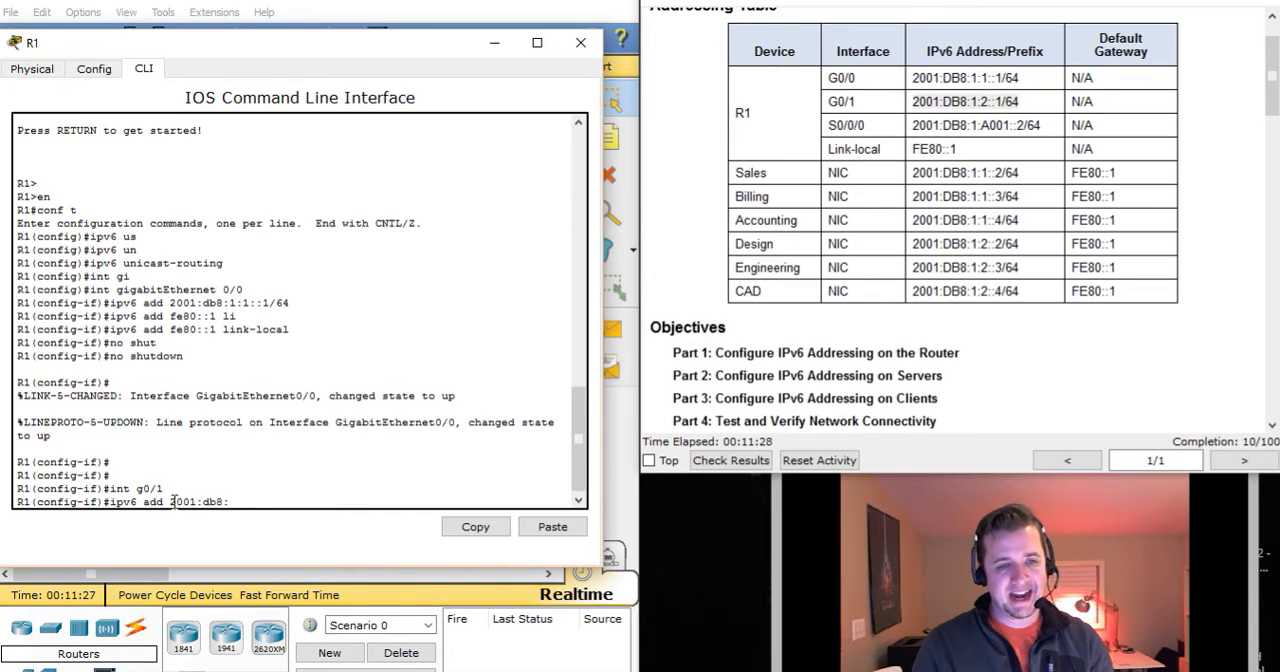
type("1:")
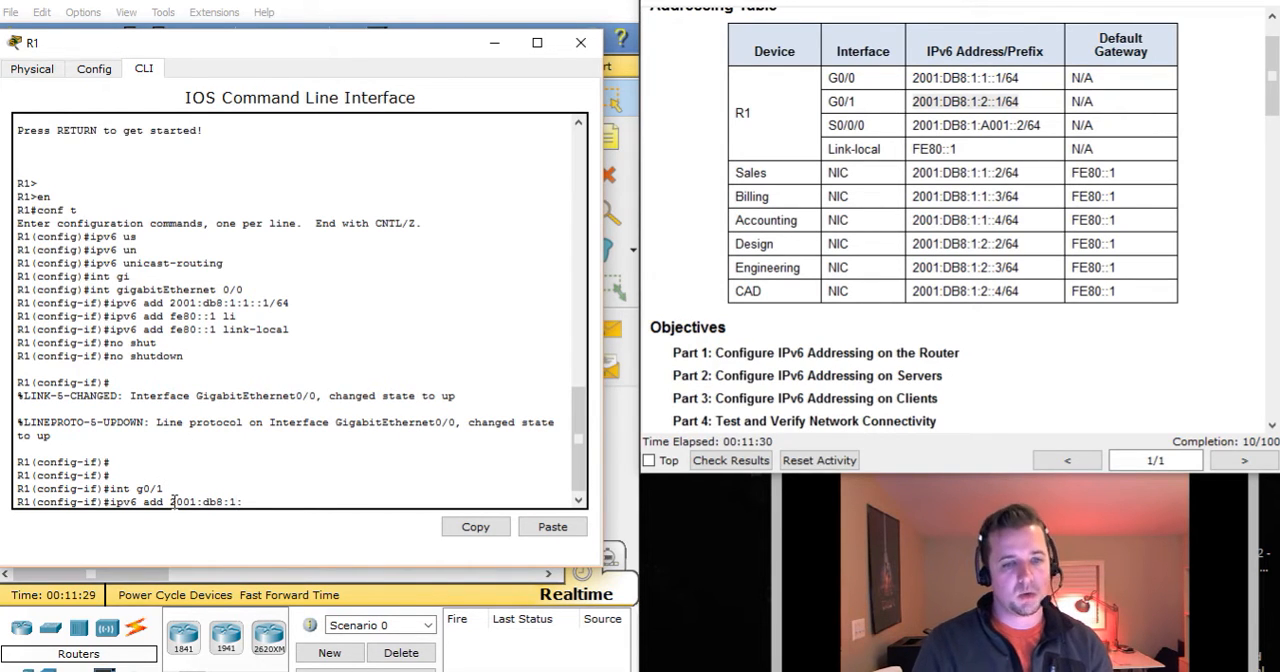
type("2::1")
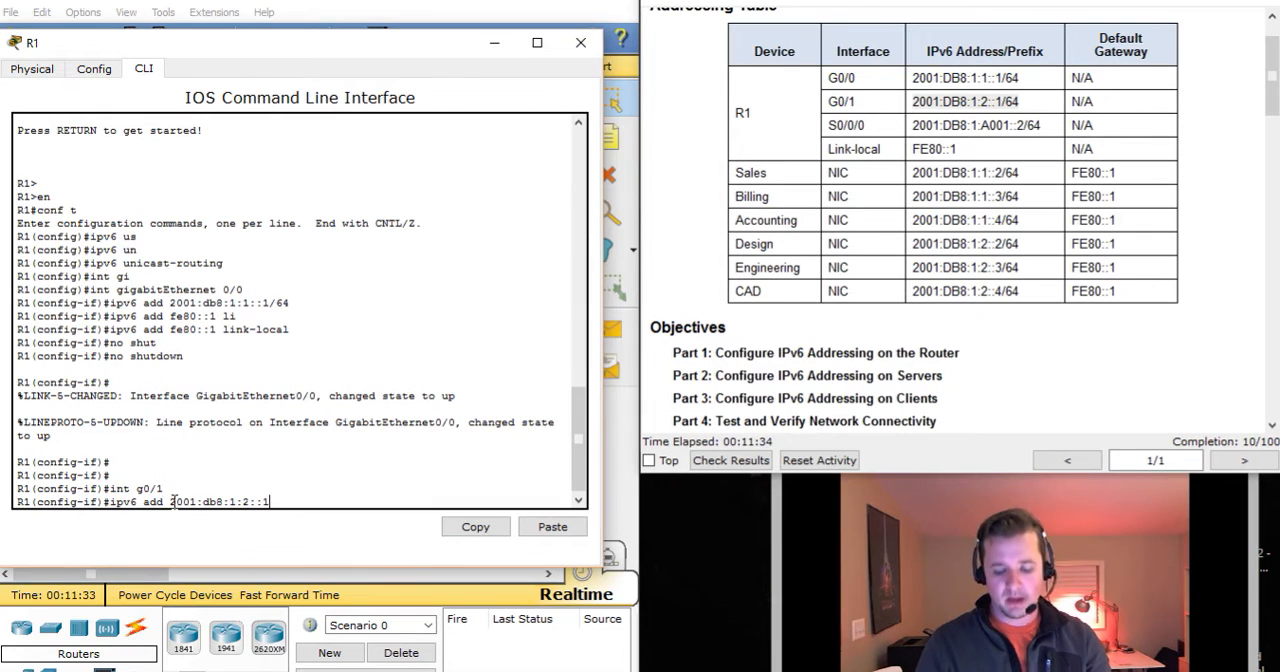
type("/")
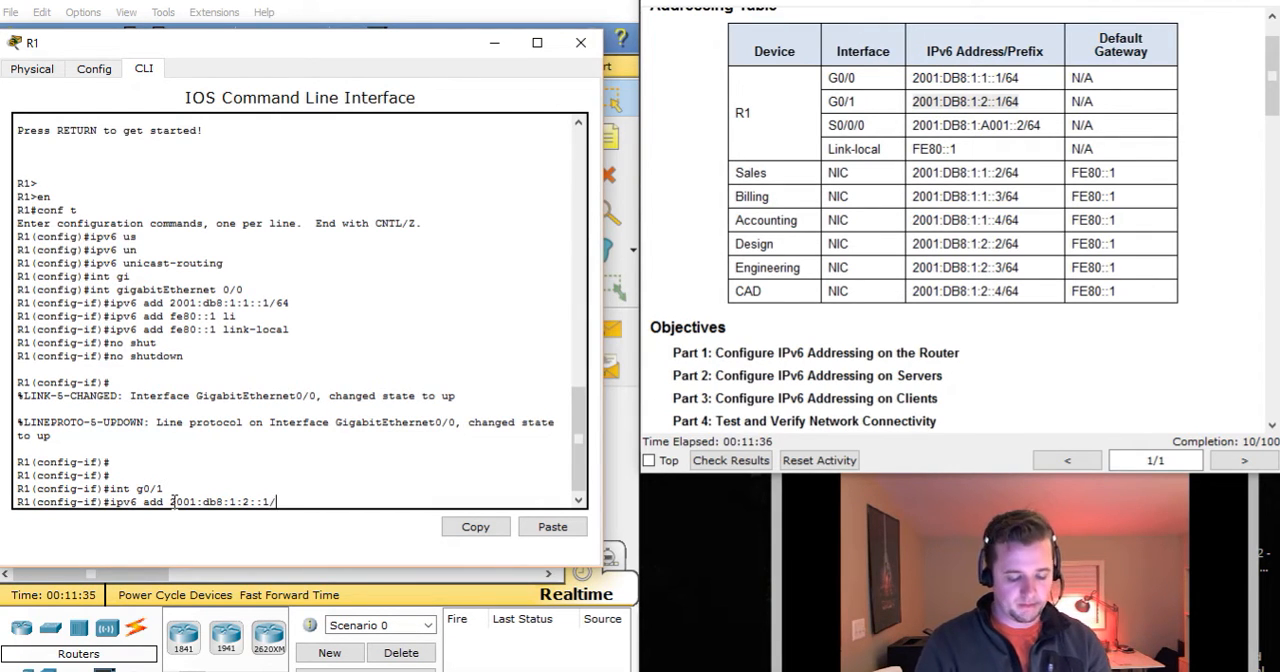
type("64")
key("Return")
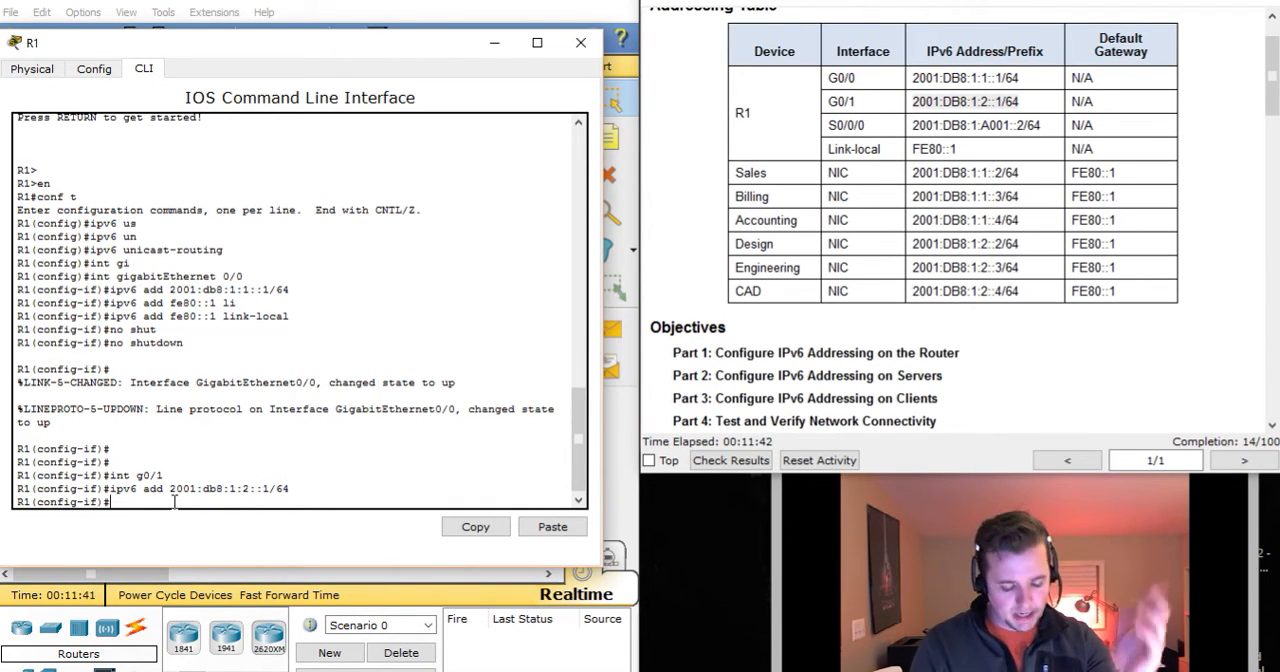
Assign the link-local IPv6 address fe80::1 to R1's GigabitEthernet 0/1 interface.
type("ip")
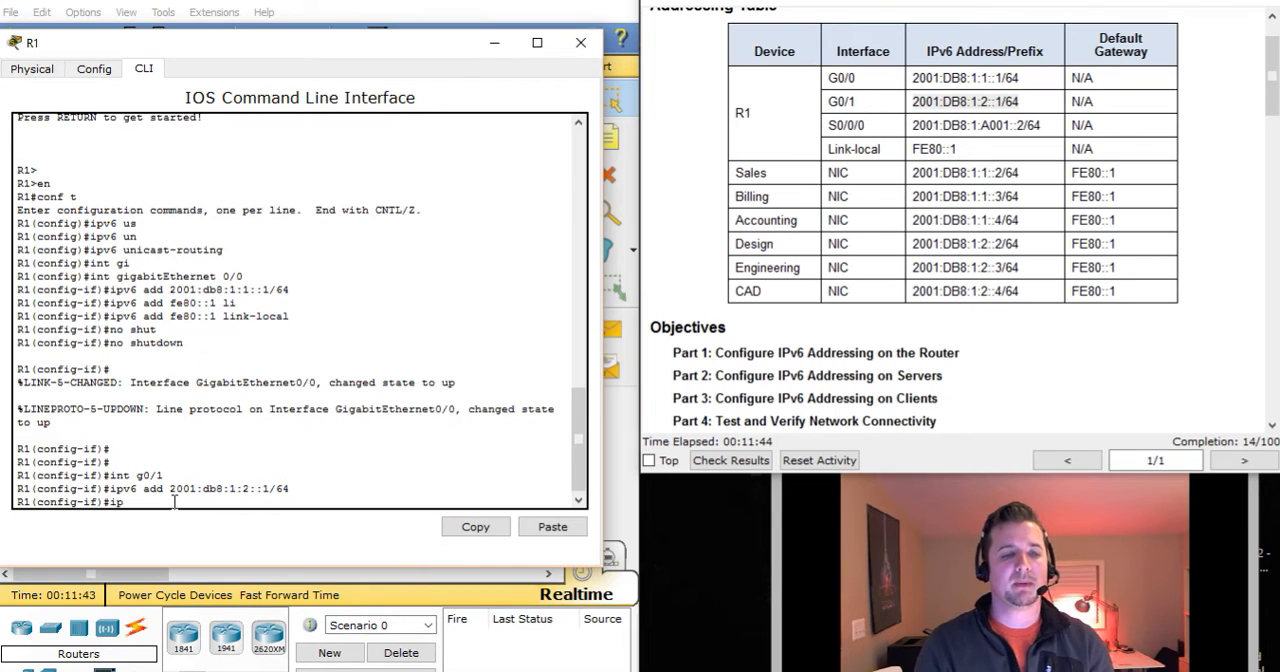
type("v6 ad")
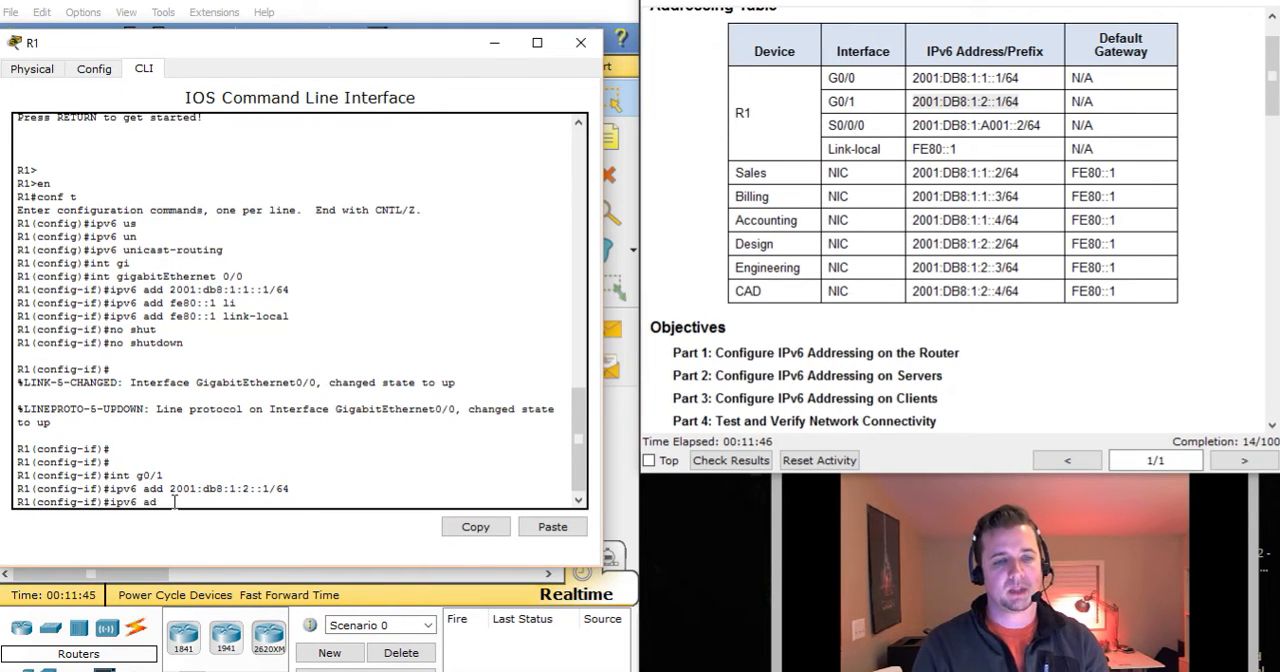
type("d 2001:d")
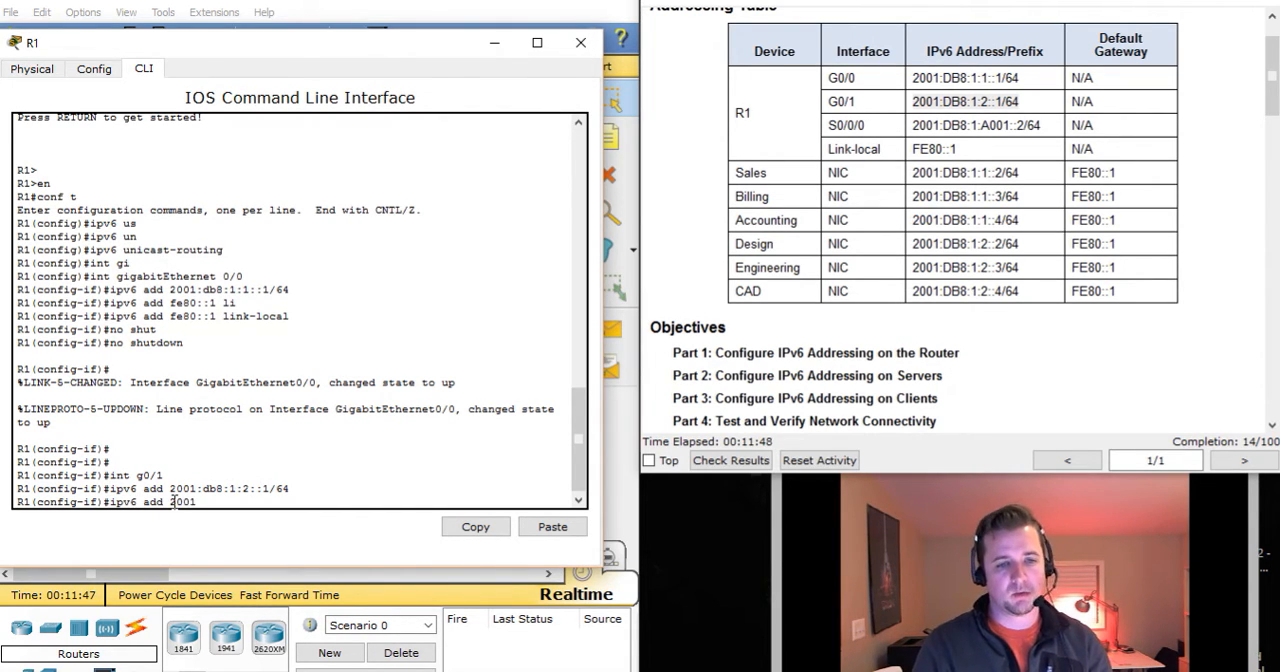
key("BackSpace")
key("BackSpace")
key("BackSpace")
key("BackSpace")
key("BackSpace")
key("BackSpace")
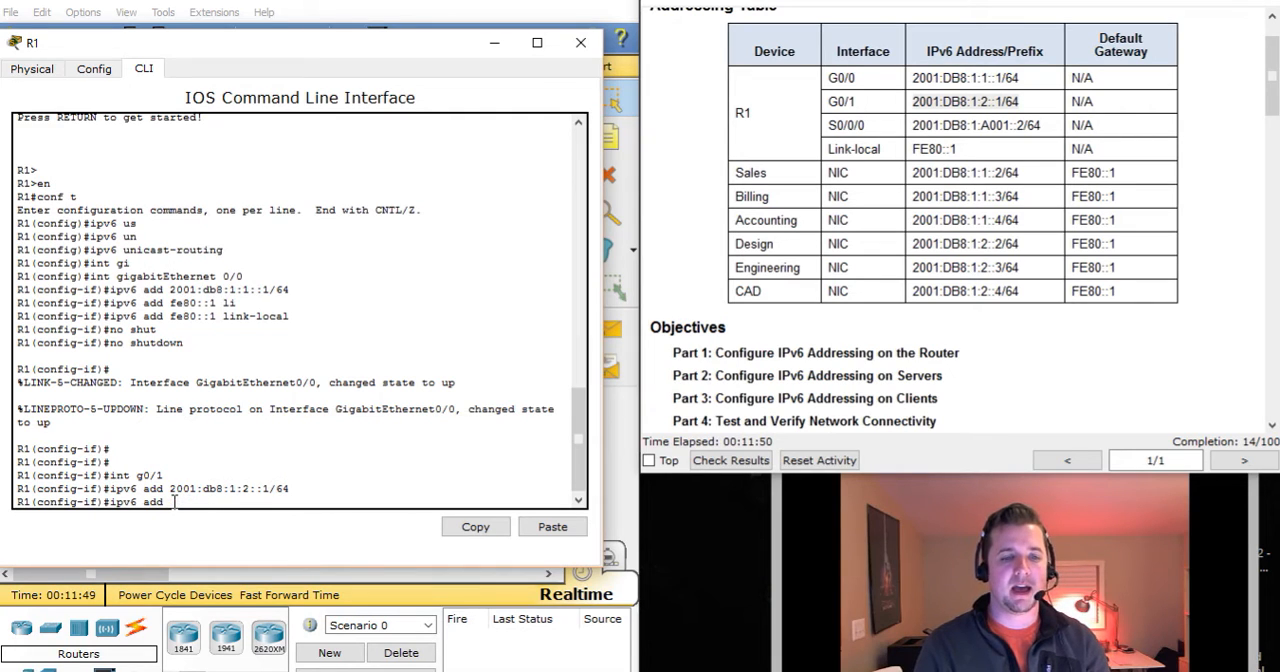
type("fe80::1 li")
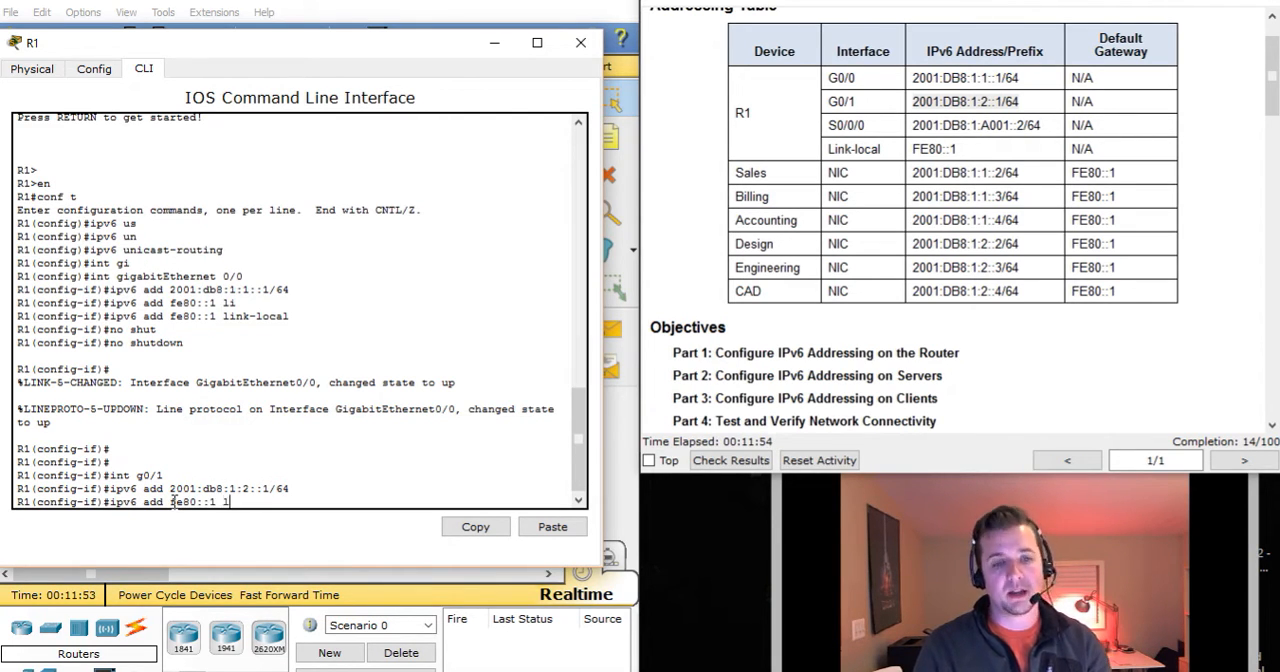
key("Tab")
key("Return")
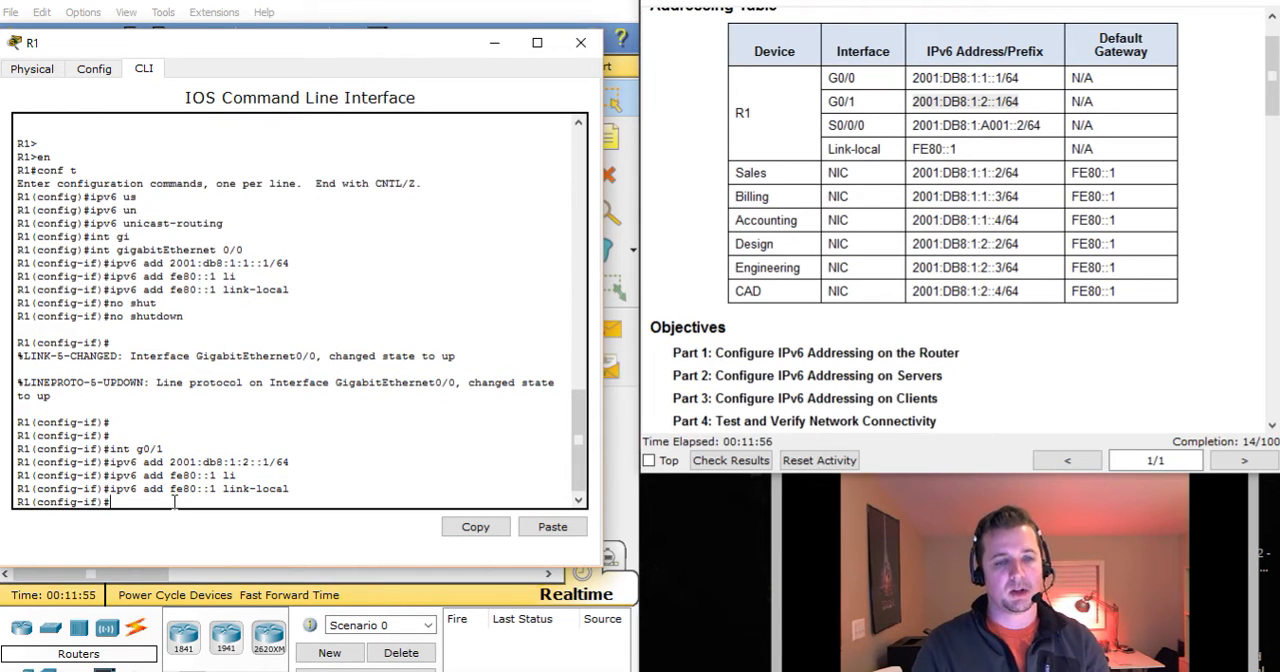
Activate R1's GigabitEthernet 0/1 interface with the no shutdown command.
type("no shut")
key("Return")
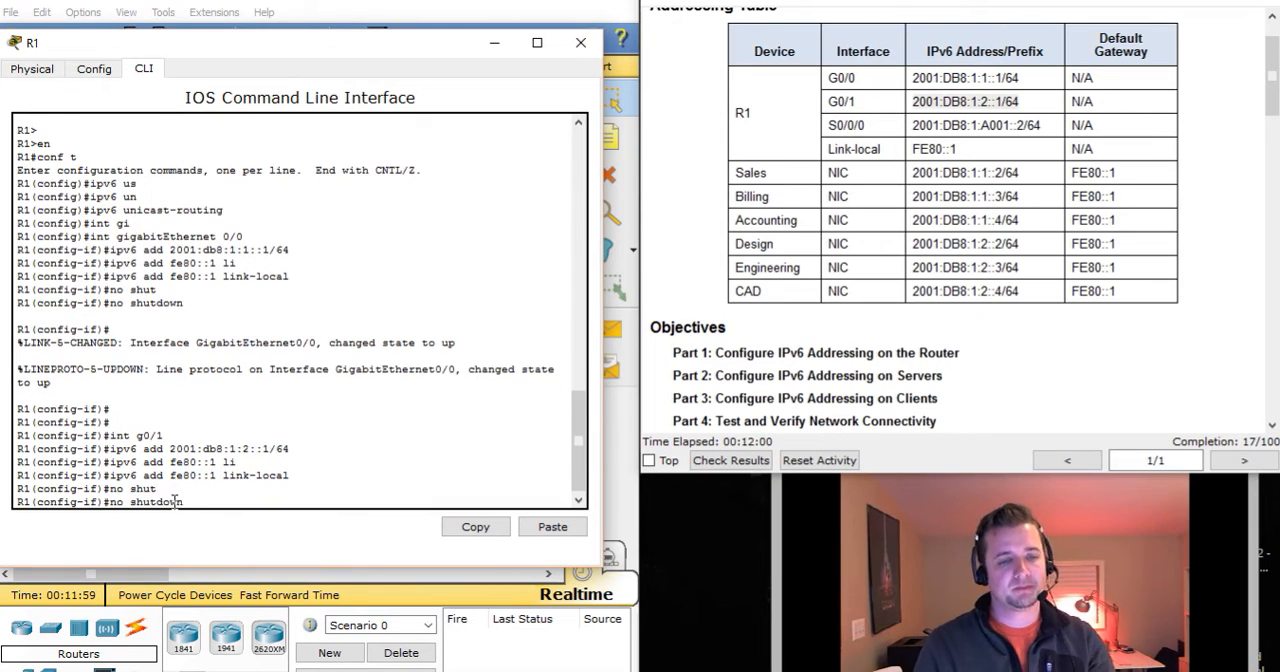
key("Return")
key("Return")
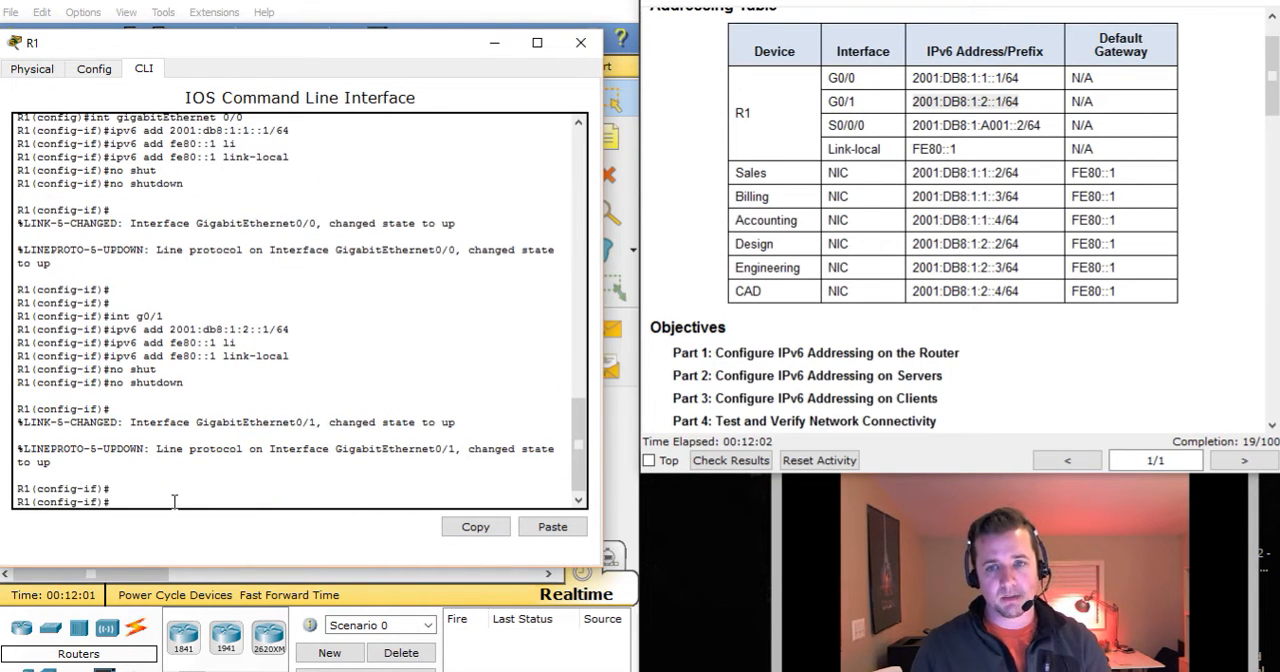
Review the Step 4 instructions for Serial0/0/0 and the S0/0/0 entry for R1 in the Addressing Table.
left_click(1117, 387)
scroll(1117, 385, "down", 3)
scroll(1117, 386, "down", 5)
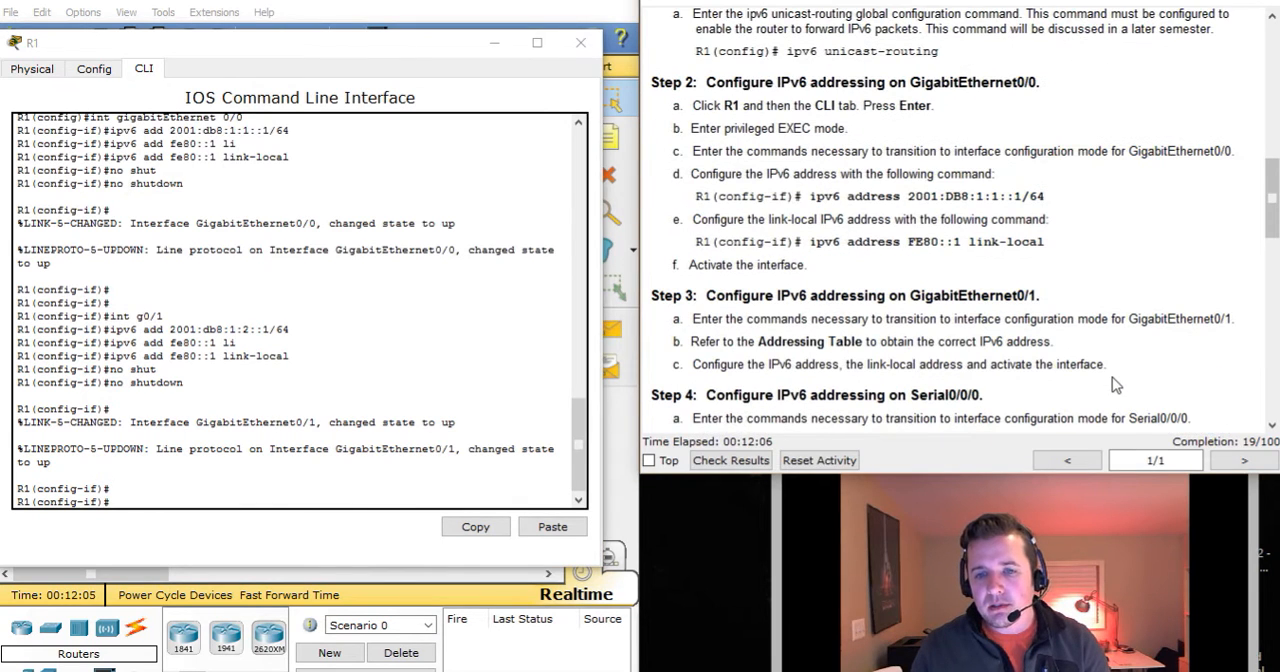
scroll(1117, 385, "down", 3)
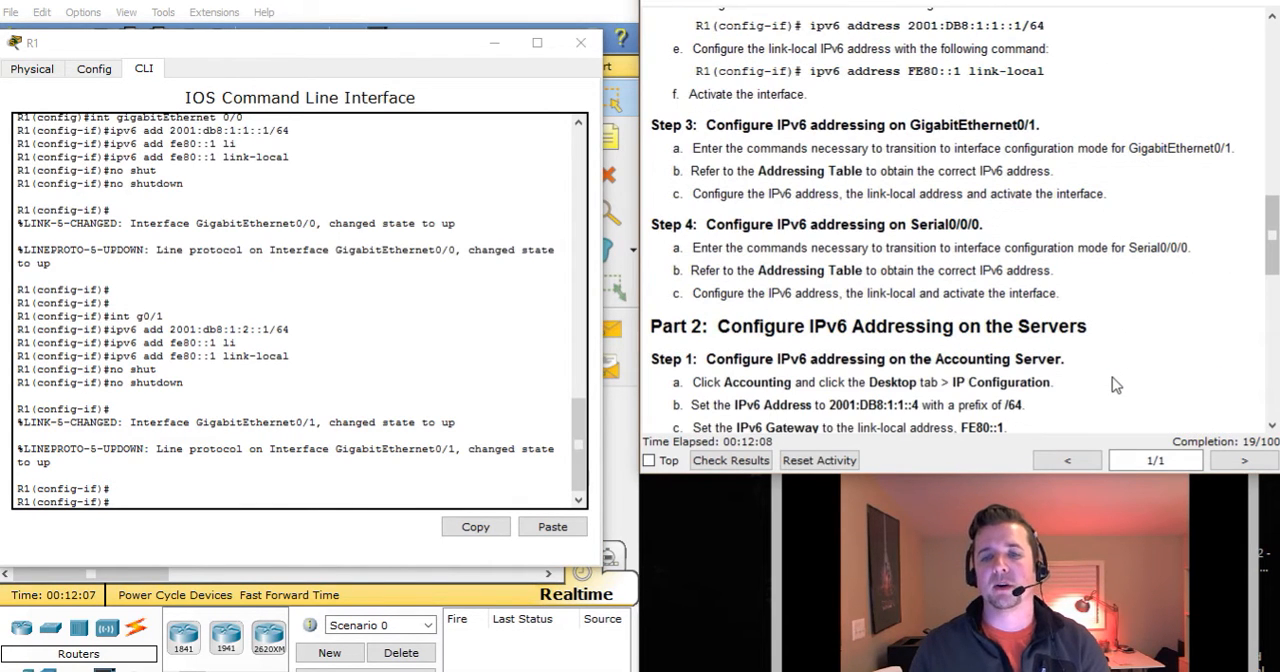
left_click_drag(740, 224, 975, 225)
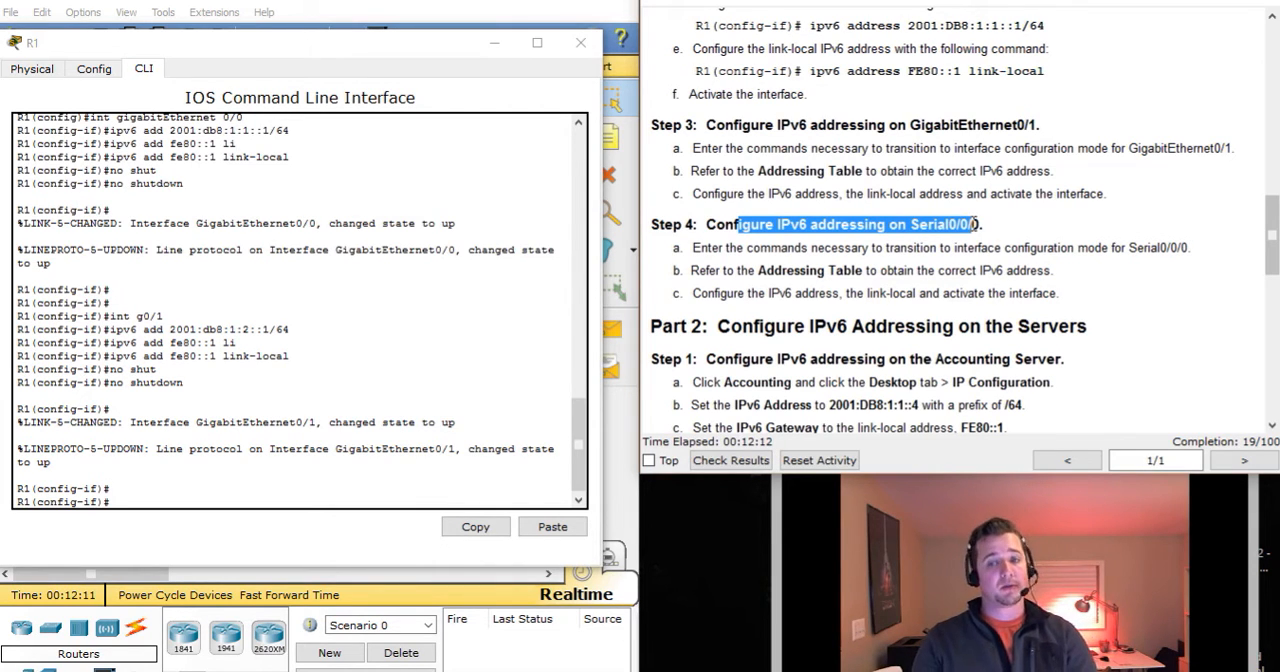
left_click(712, 248)
left_click_drag(729, 249, 976, 245)
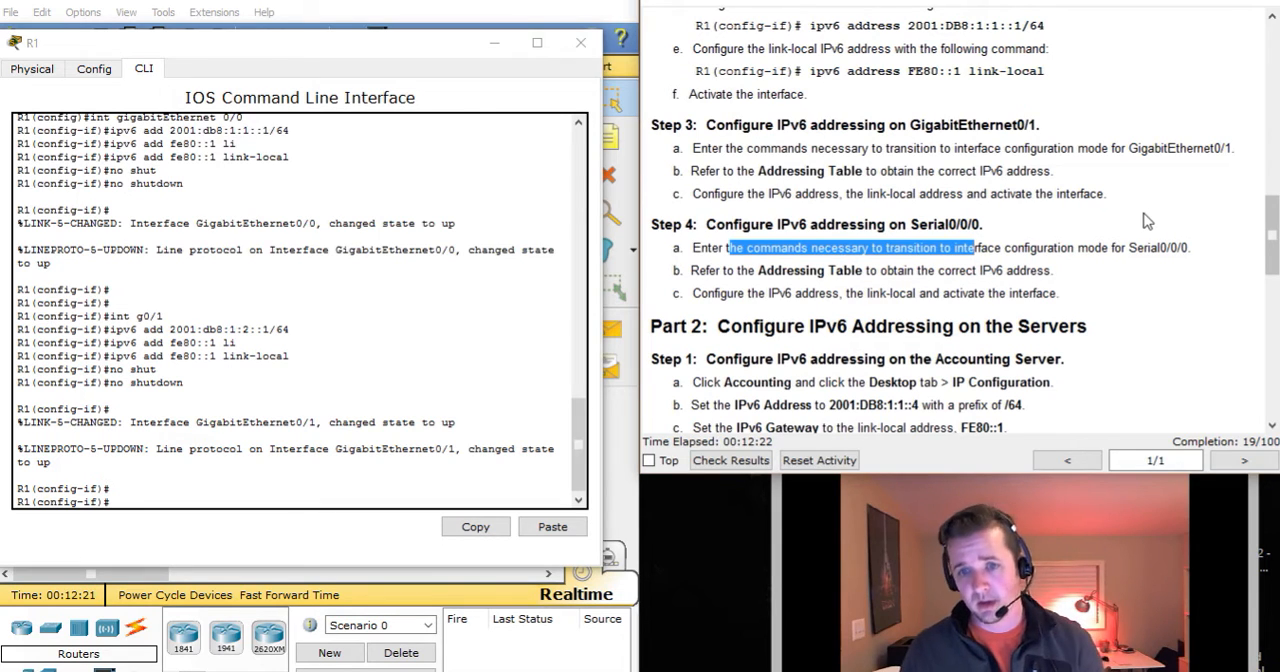
left_click_drag(749, 270, 940, 271)
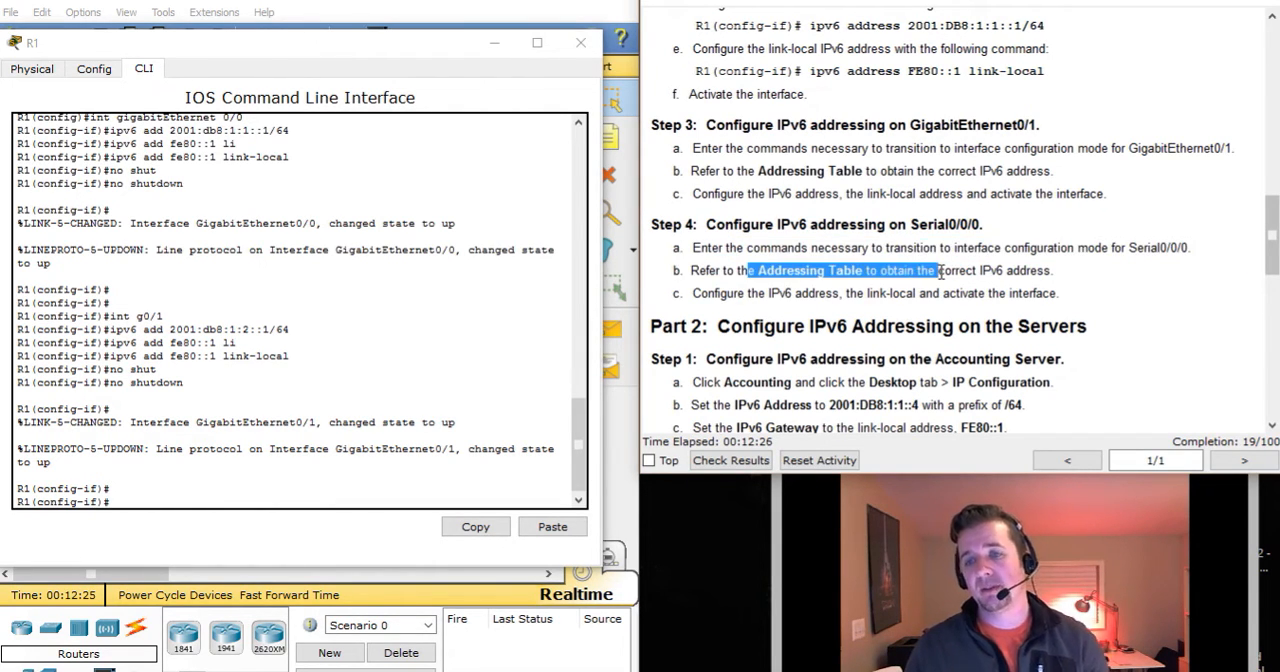
left_click_drag(769, 292, 836, 293)
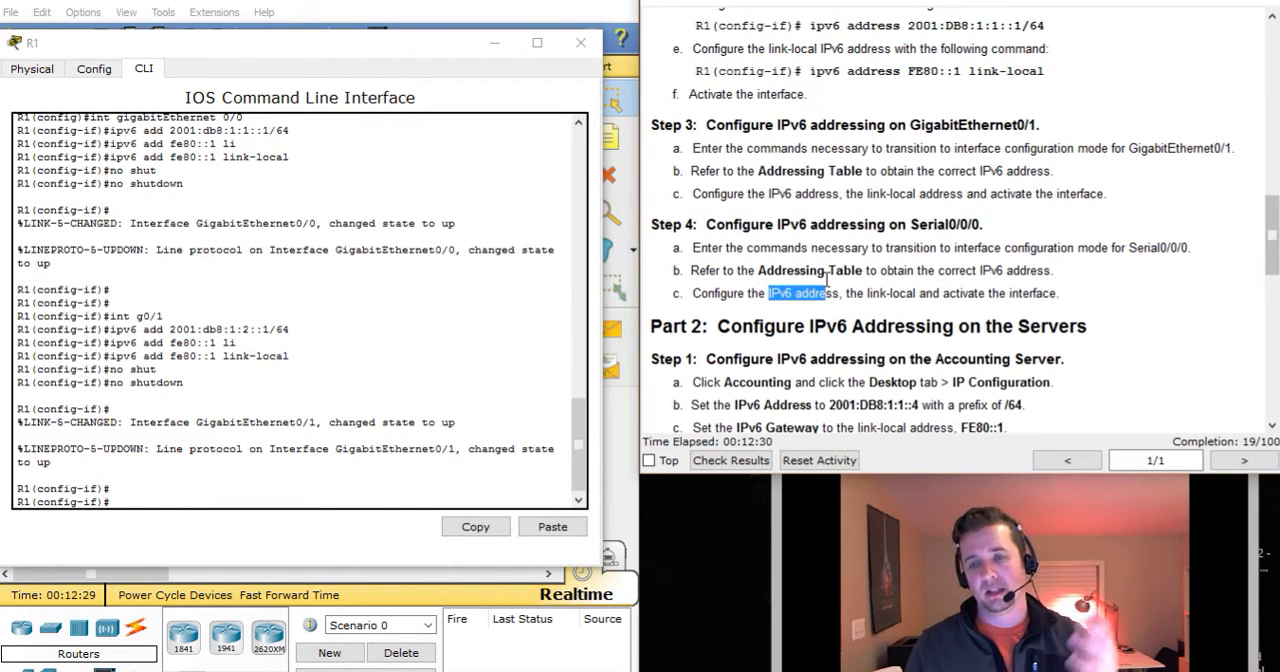
left_click(937, 289)
left_click_drag(937, 289, 1070, 290)
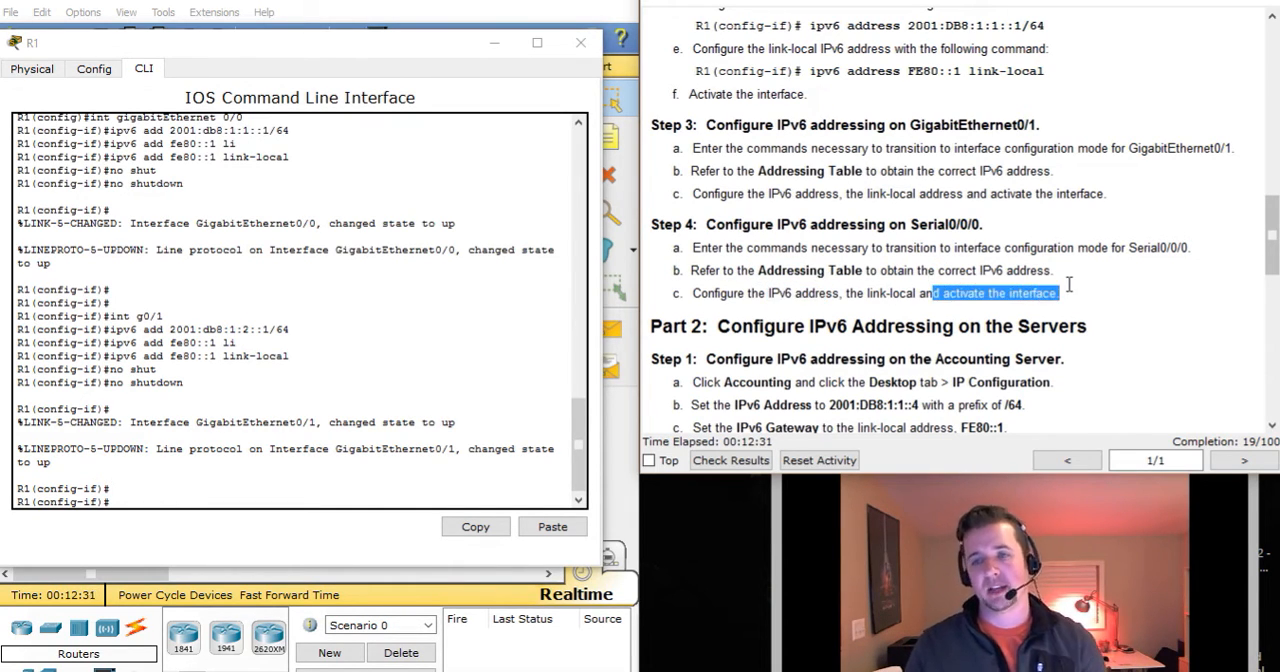
left_click(1057, 210)
scroll(1057, 210, "down", 4)
scroll(1057, 210, "up", 10)
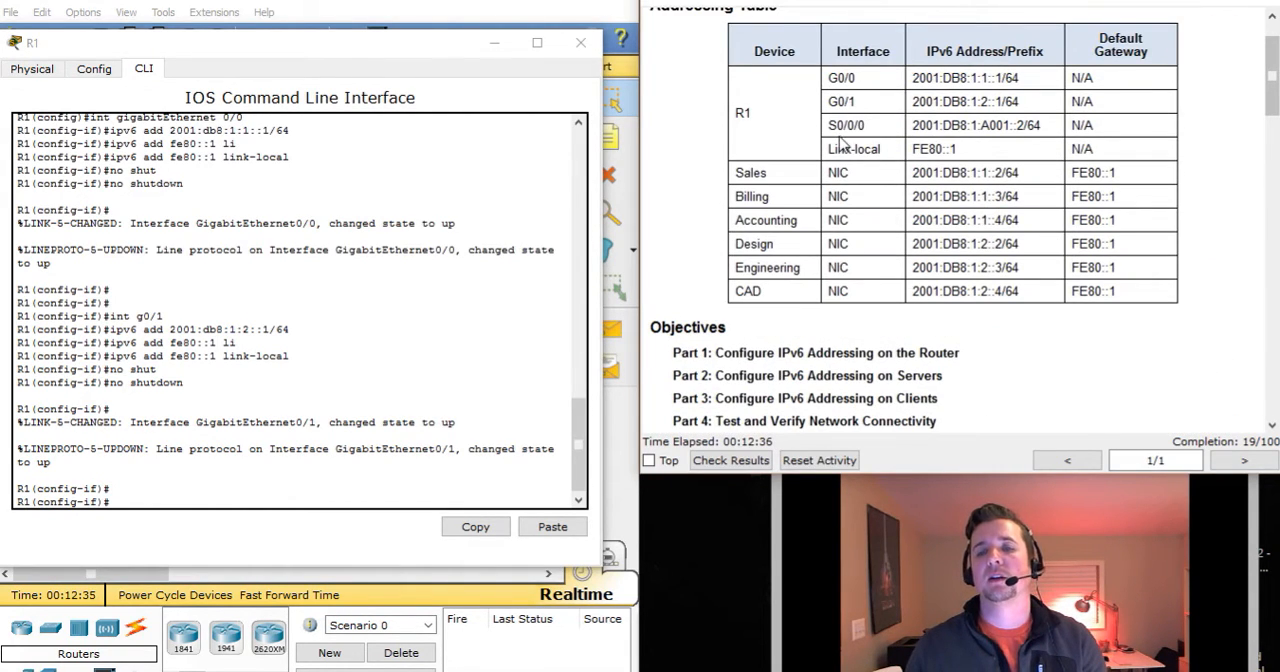
left_click_drag(826, 133, 1048, 131)
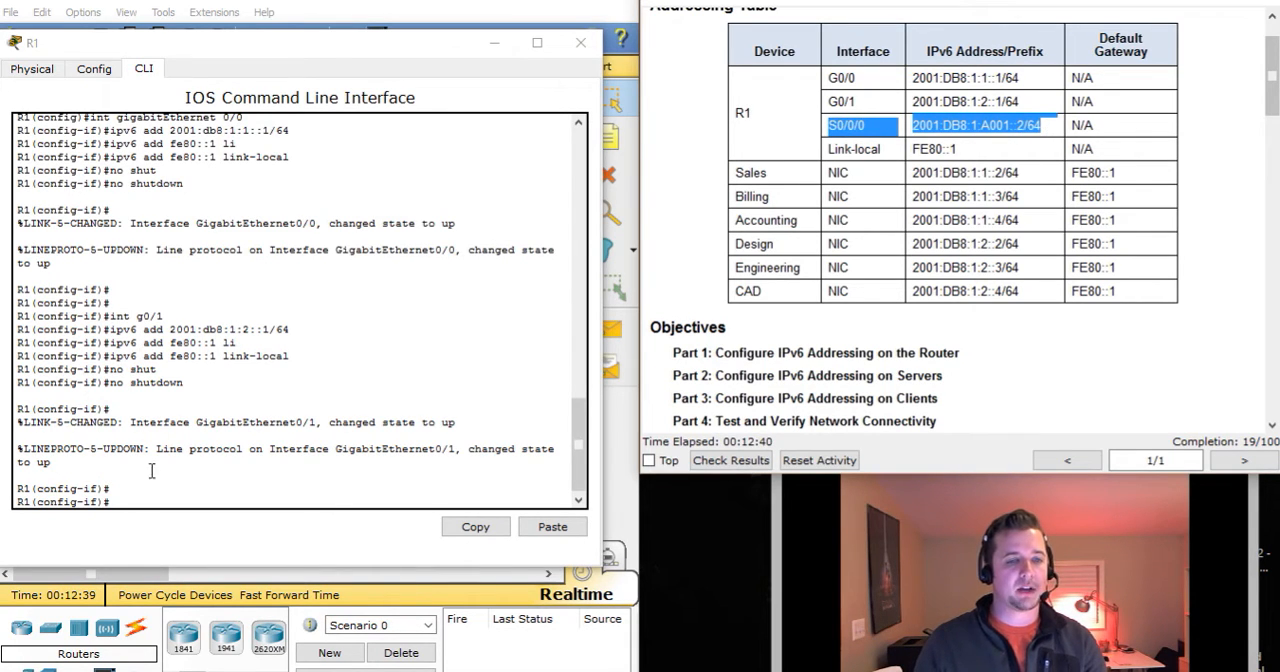
Switch to interface configuration mode for Serial 0/0/0 on R1.
left_click(148, 504)
type("int")
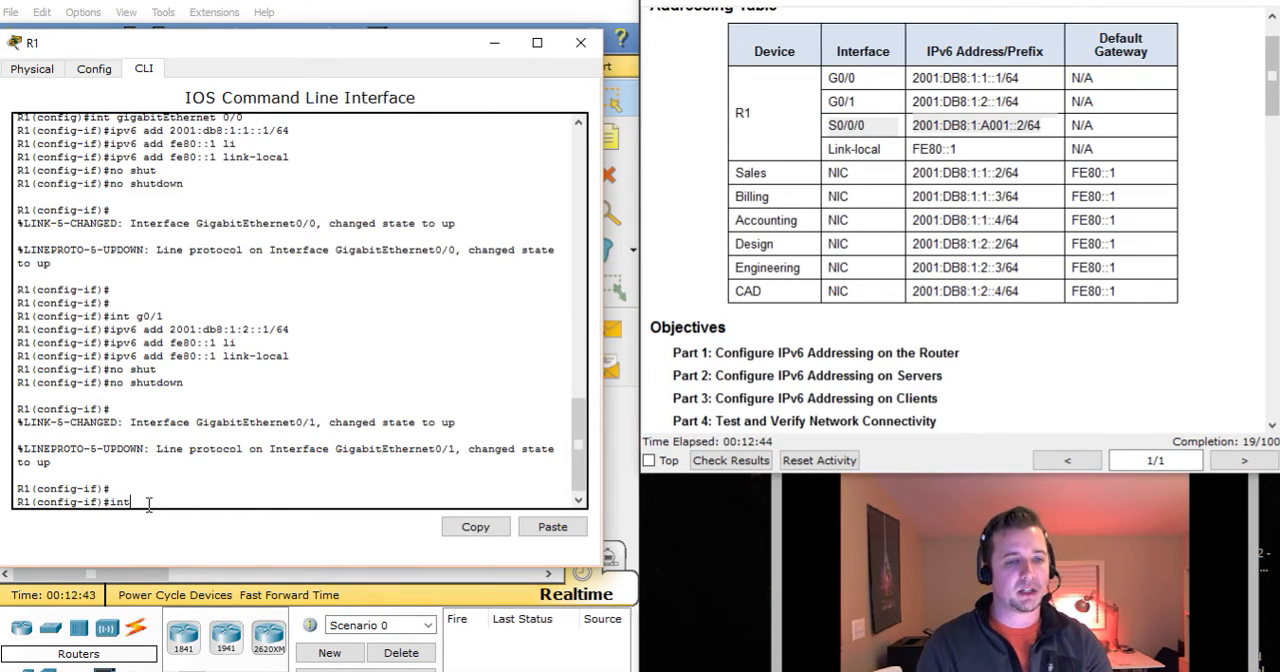
type(" s0/0/0")
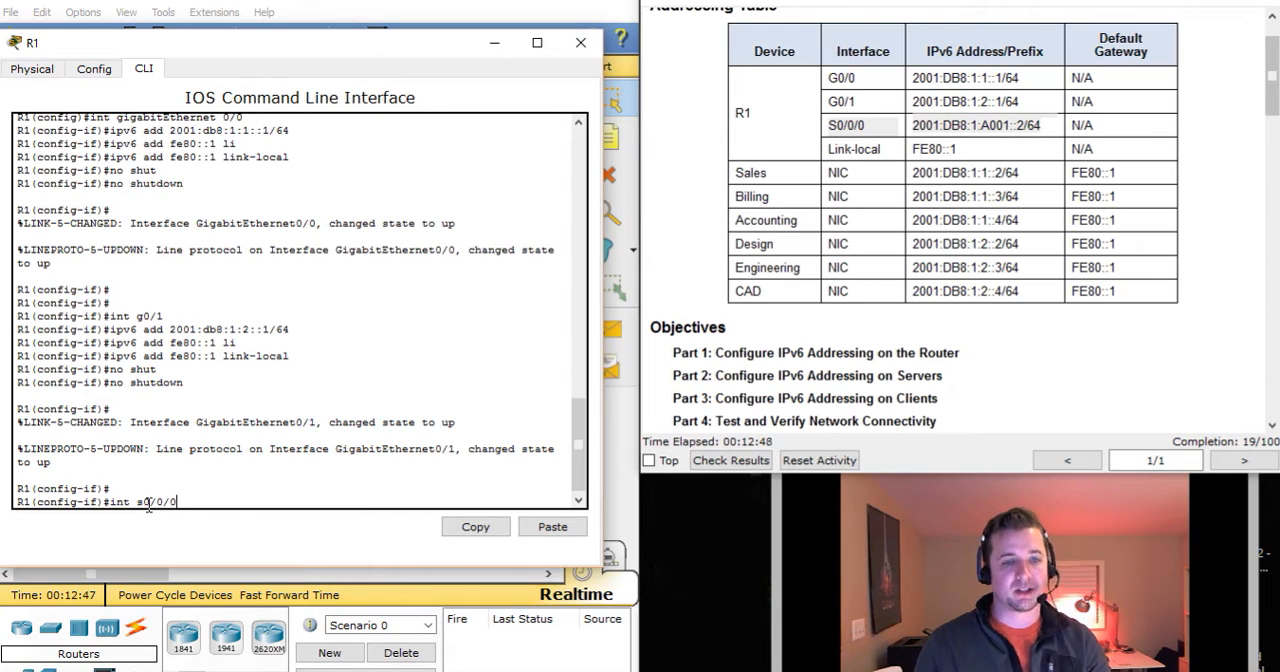
key("Return")
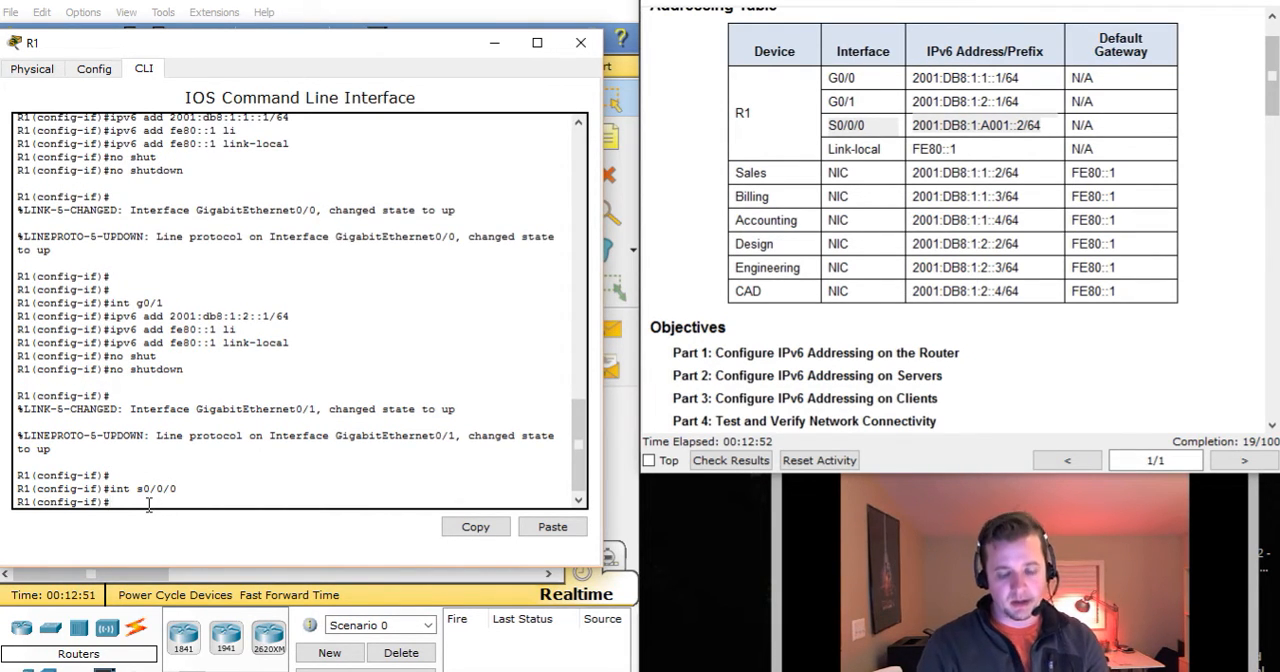
Assign the IPv6 address 2001:db8:1:a001::2/64 from the Addressing Table to R1's Serial 0/0/0 interface.
type("ipv6")
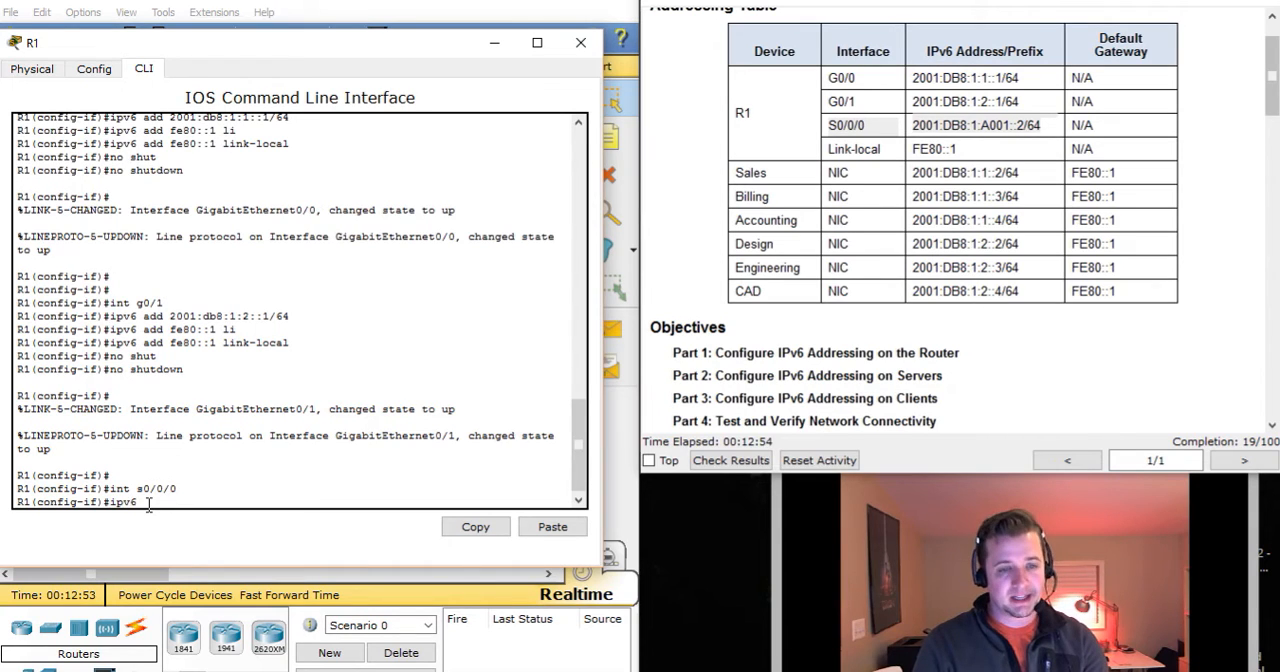
type(" add")
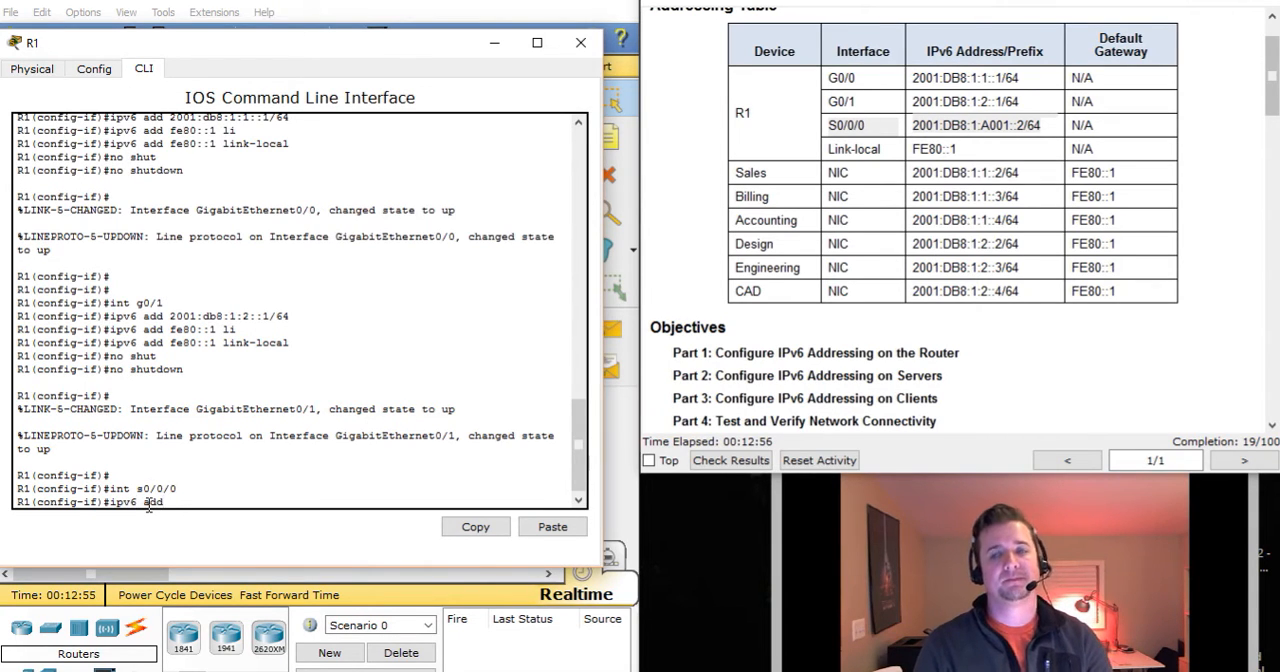
type(" 2001:db8:")
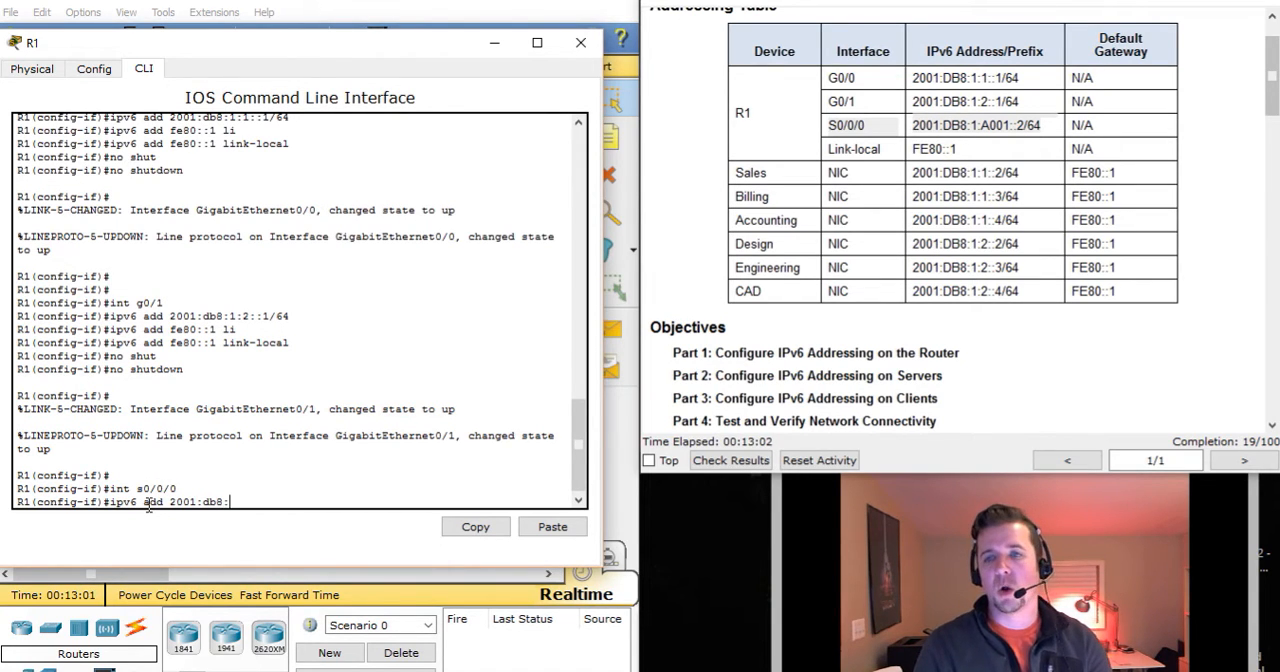
type("1:")
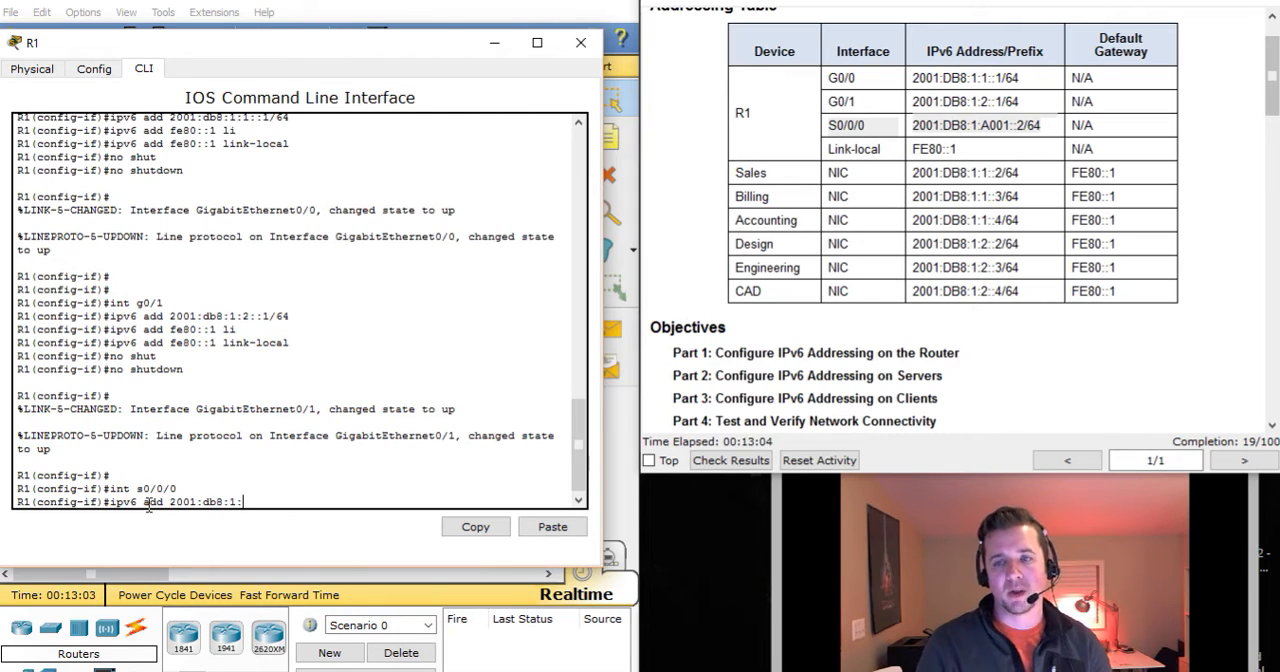
type("a001::2/64")
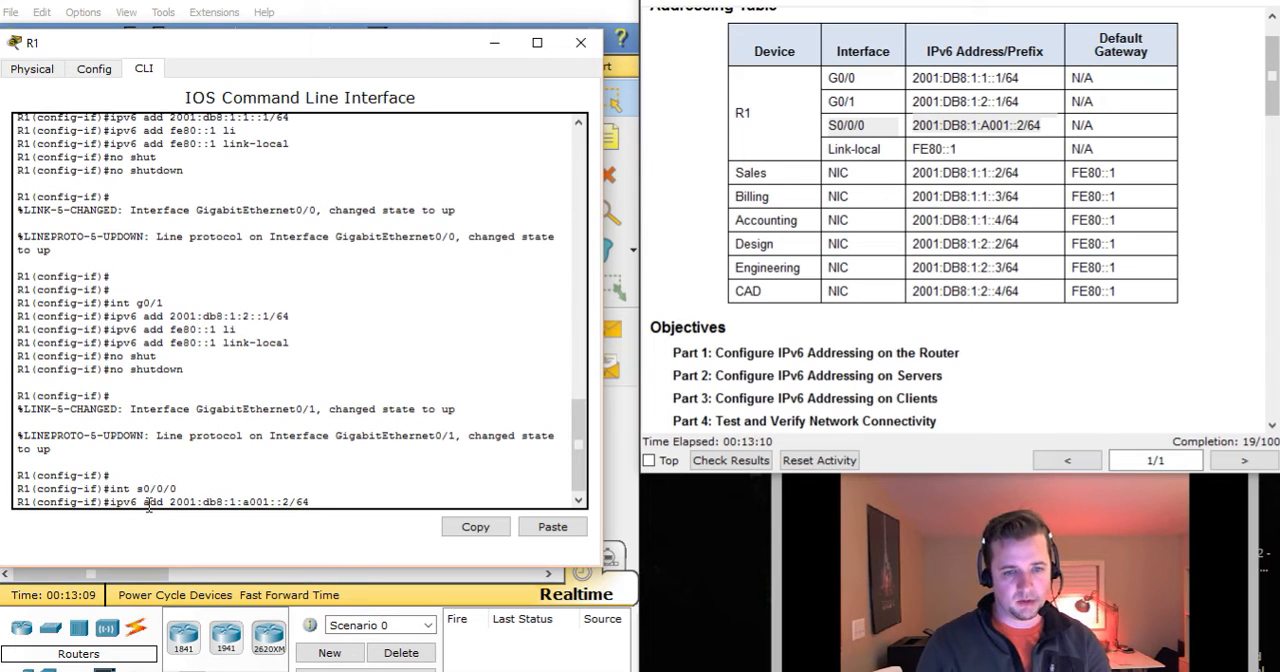
key("Return")
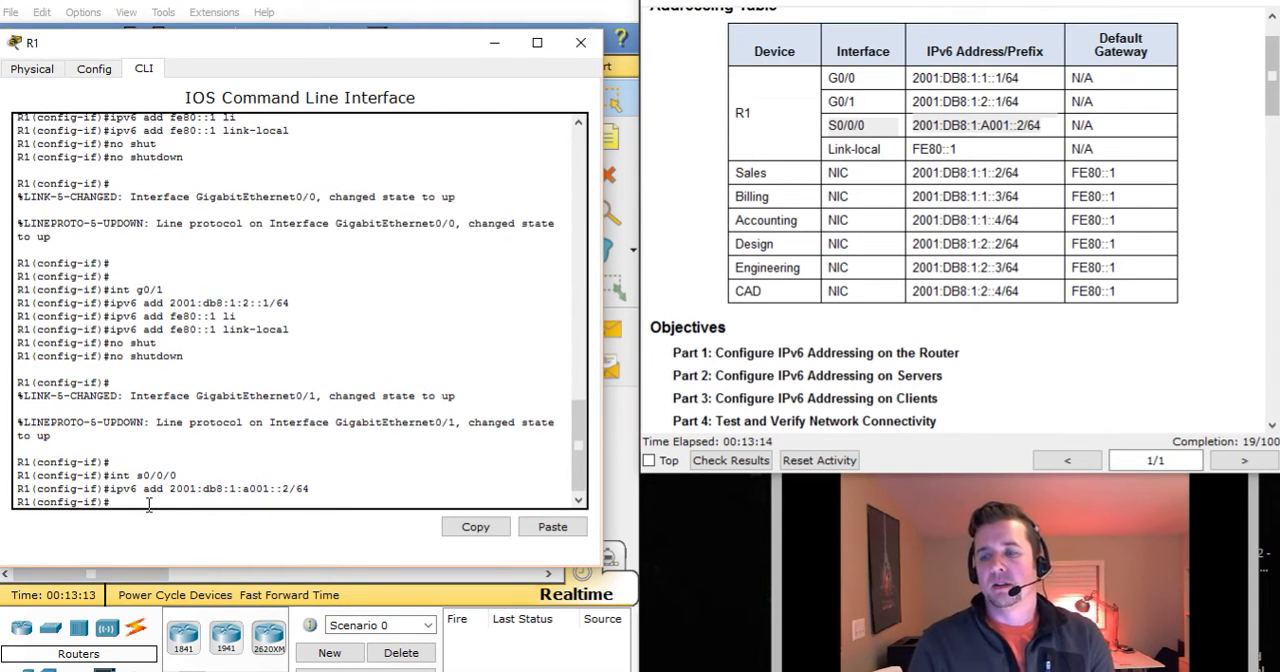
Assign the link-local IPv6 address fe80::1 to R1's Serial 0/0/0 interface.
type("ipv6 add fe8")
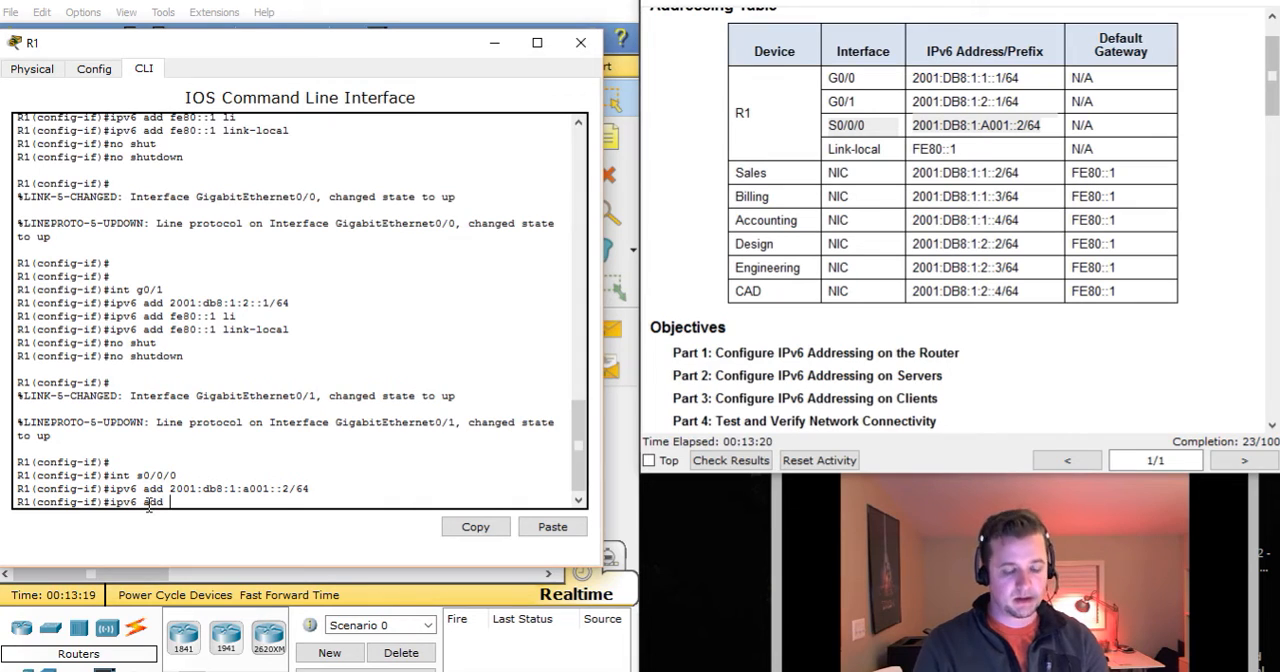
type("0::1 l")
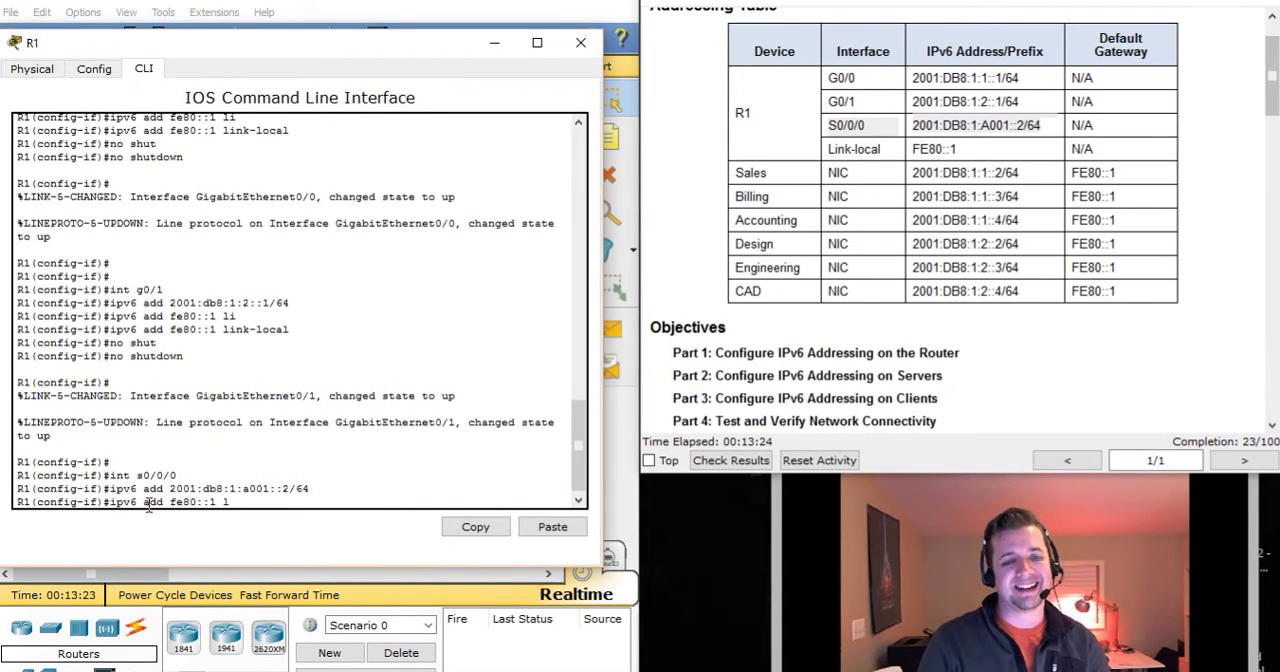
type("i")
key("Tab")
key("Return")
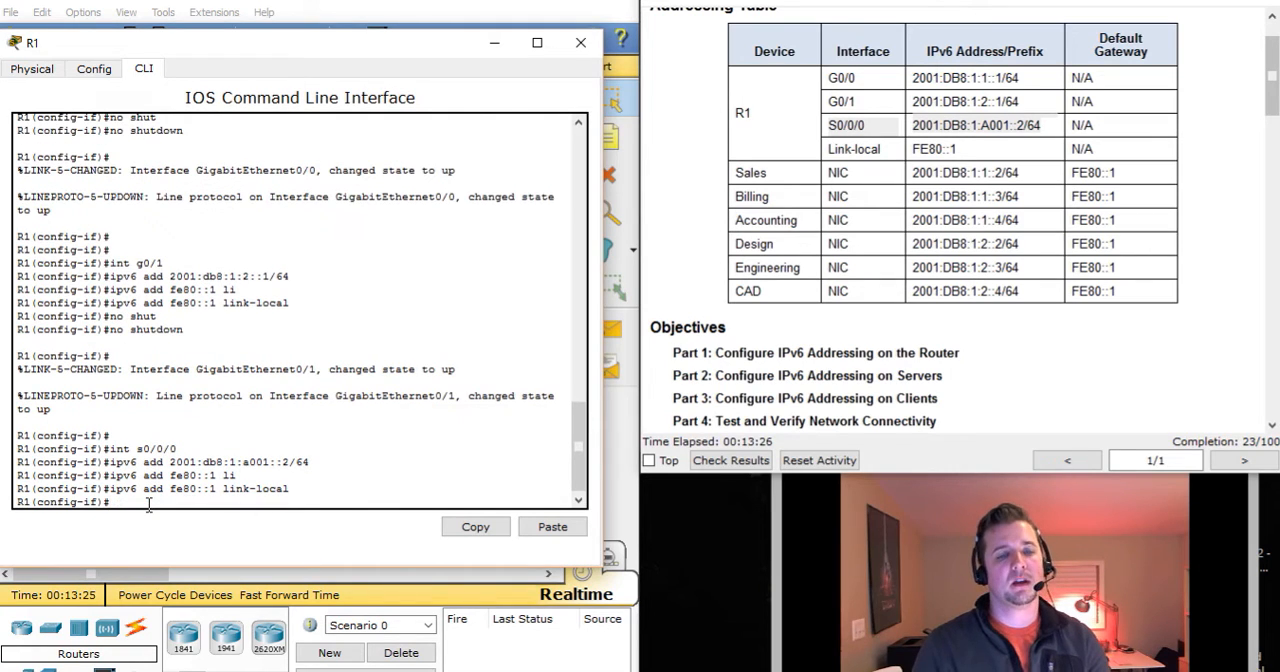
Activate R1's Serial 0/0/0 interface with the no shut command.
type("no shut")
key("Return")
key("Return")
key("Return")
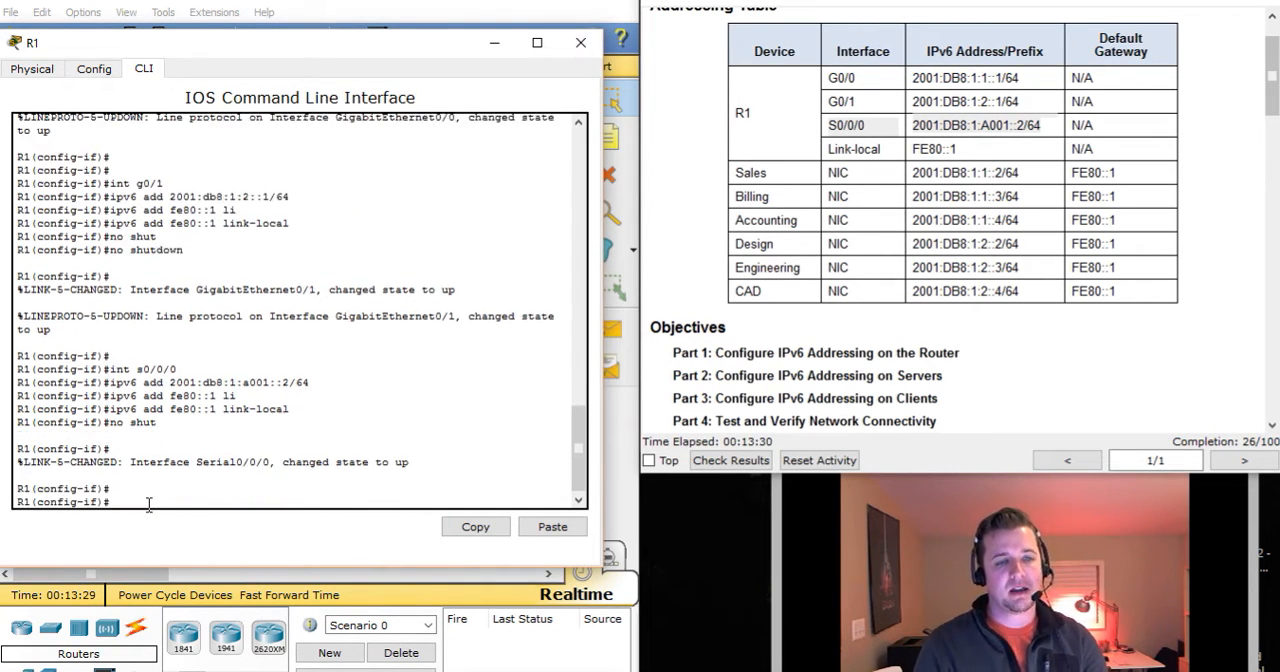
key("Return")
key("Return")
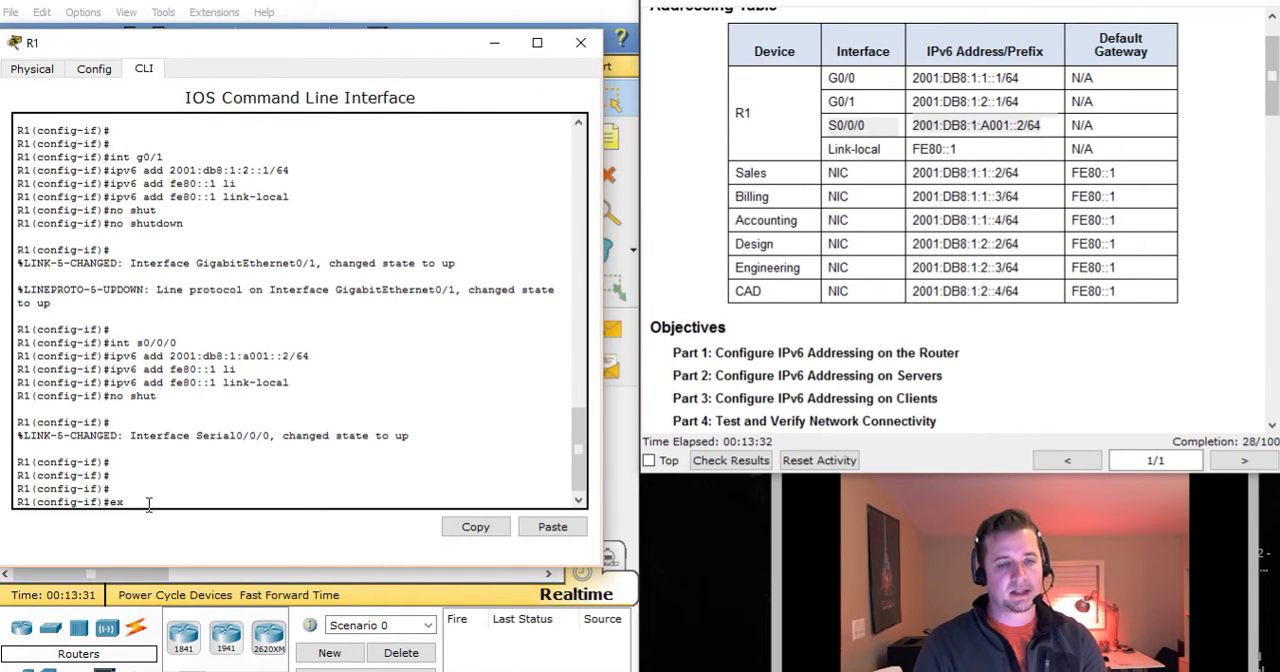
Leave interface configuration mode and return to privileged EXEC mode on R1.
key("ctrl+z")
key("Return")
key("Return")
key("Return")
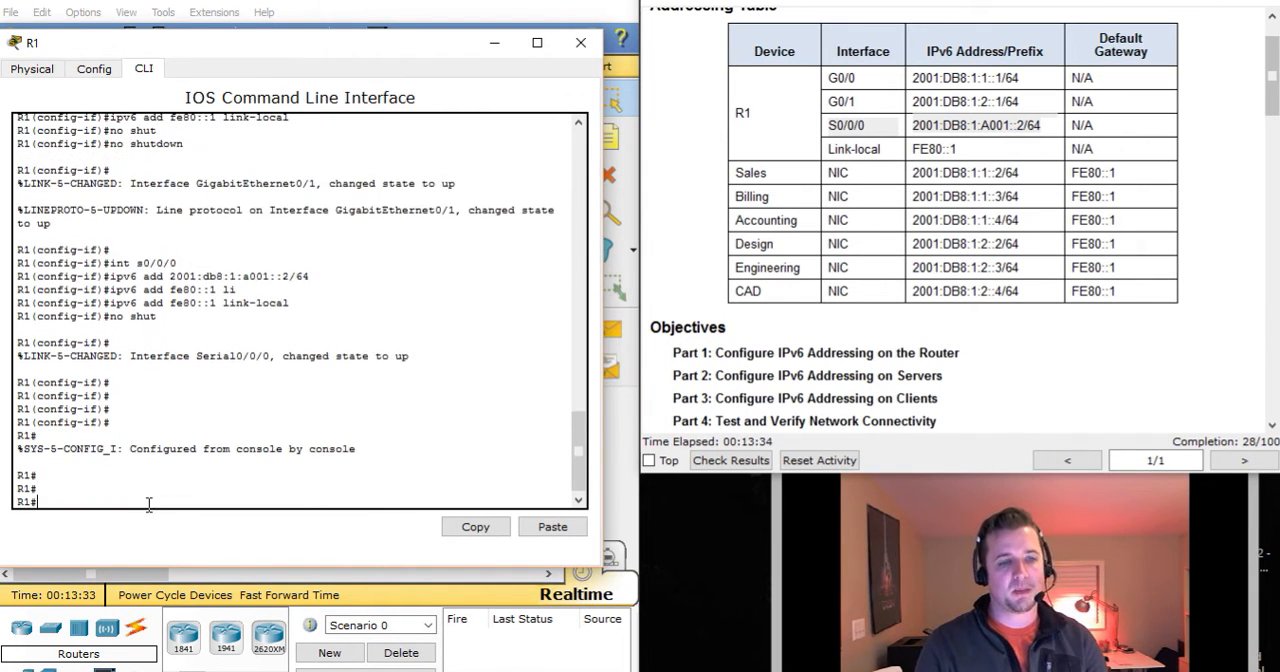
Display R1's IPv6 interface summary with the command show ipv6 int bri.
type("s")
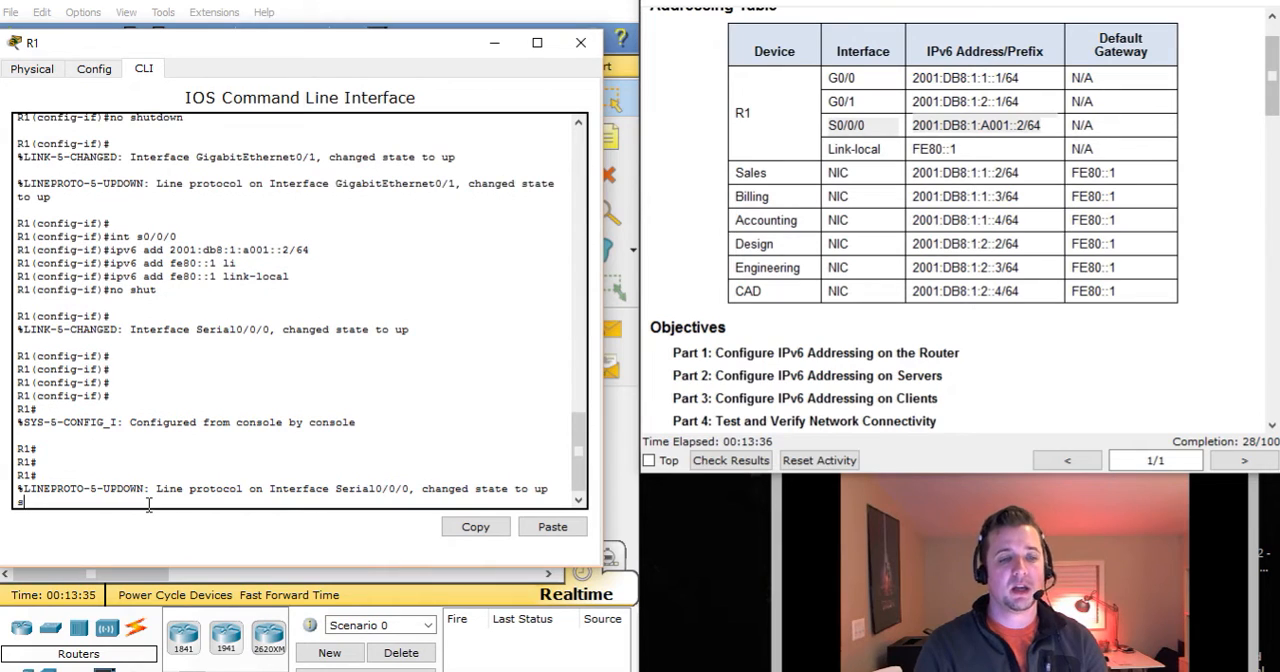
key("Return")
type("sh")
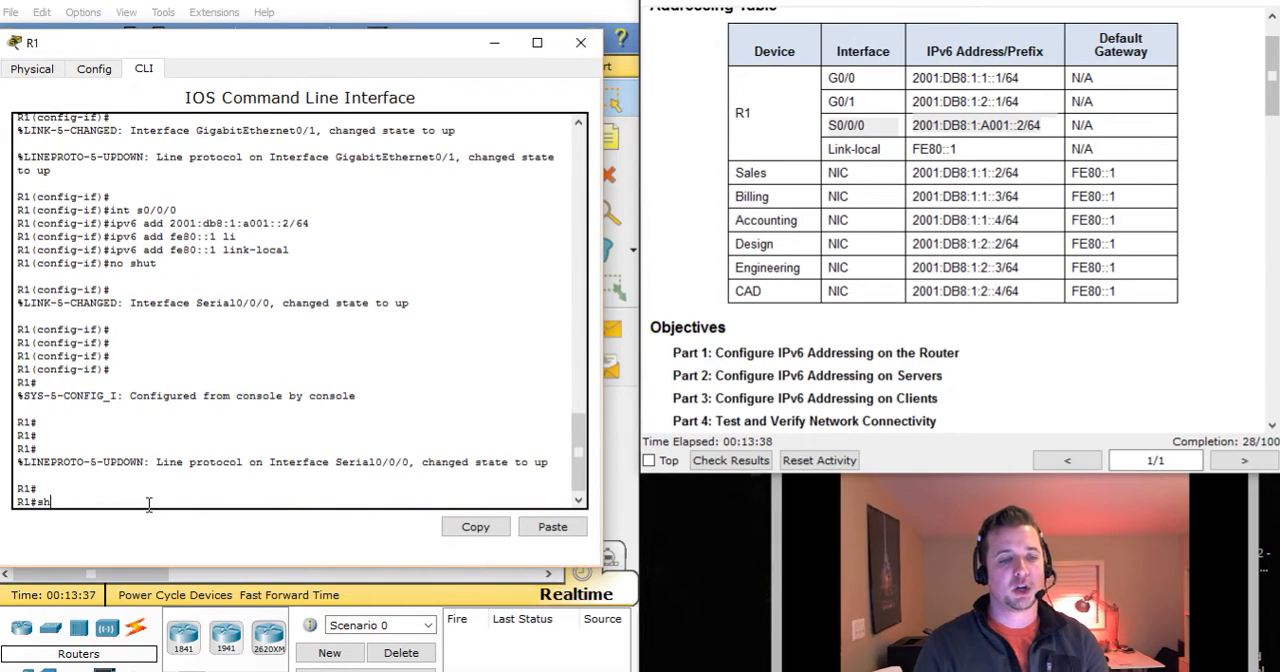
type("ow ip v6")
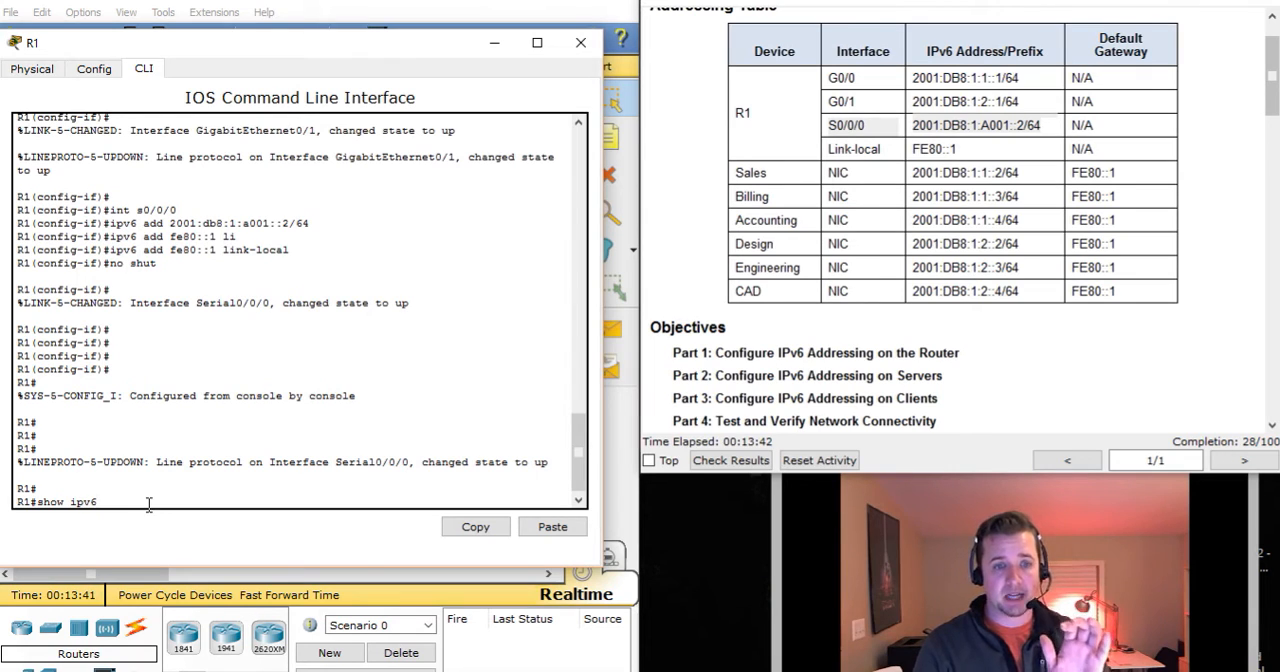
type(" int bri")
key("Return")
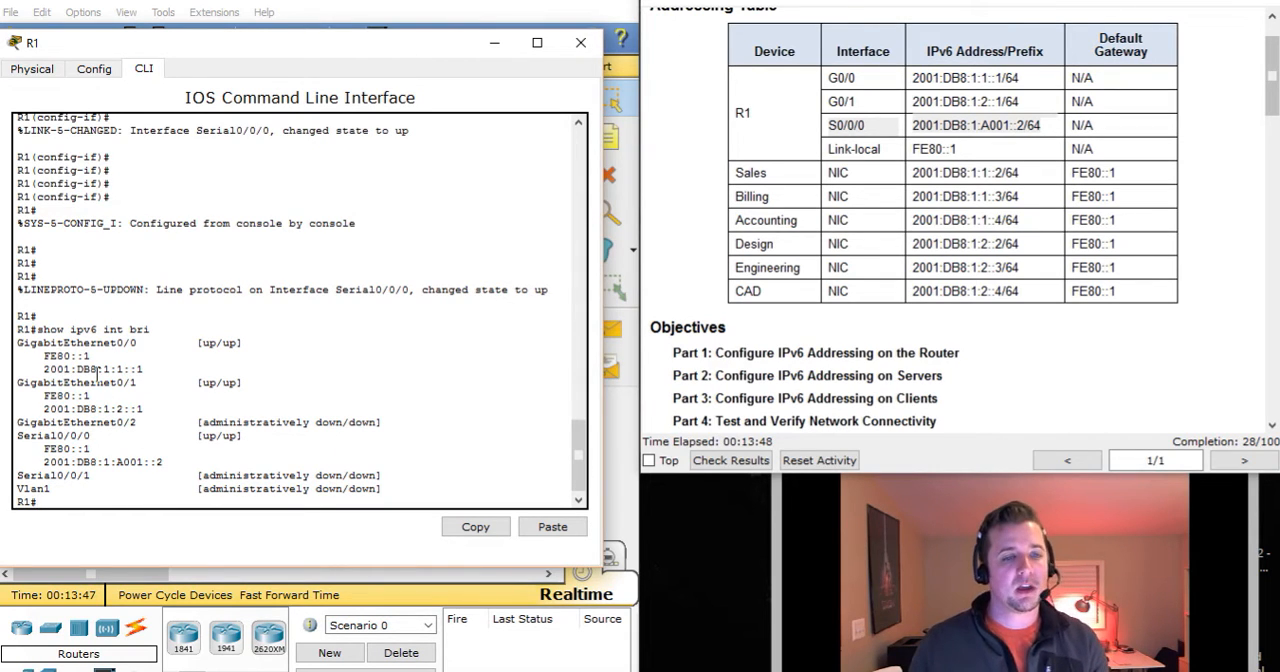
Check GigabitEthernet0/0's link-local address, global IPv6 address and status in R1's interface summary.
left_click_drag(22, 343, 150, 340)
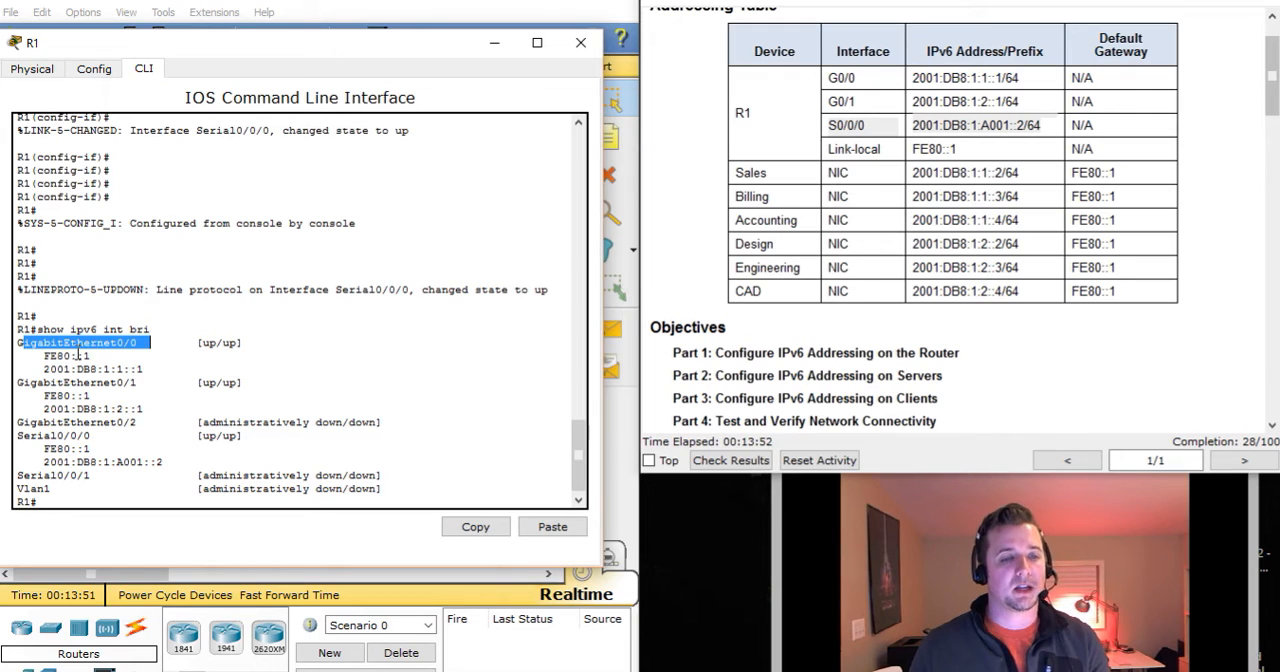
left_click(66, 355)
left_click_drag(46, 355, 102, 356)
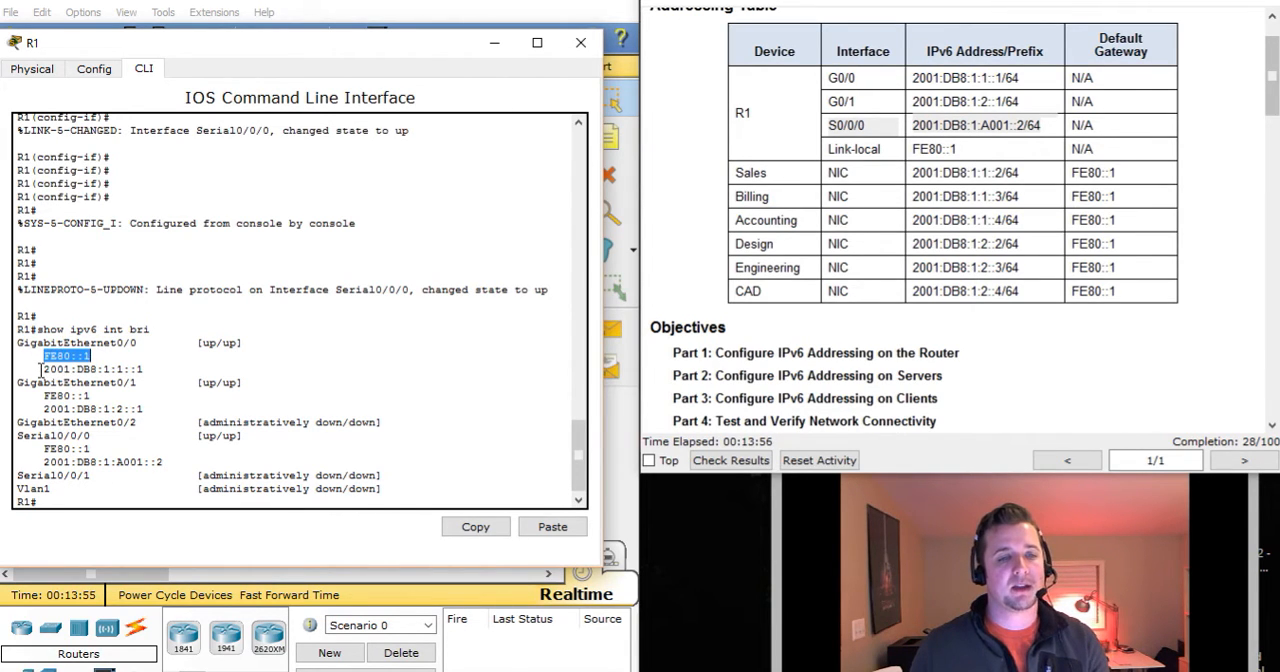
left_click_drag(40, 369, 158, 369)
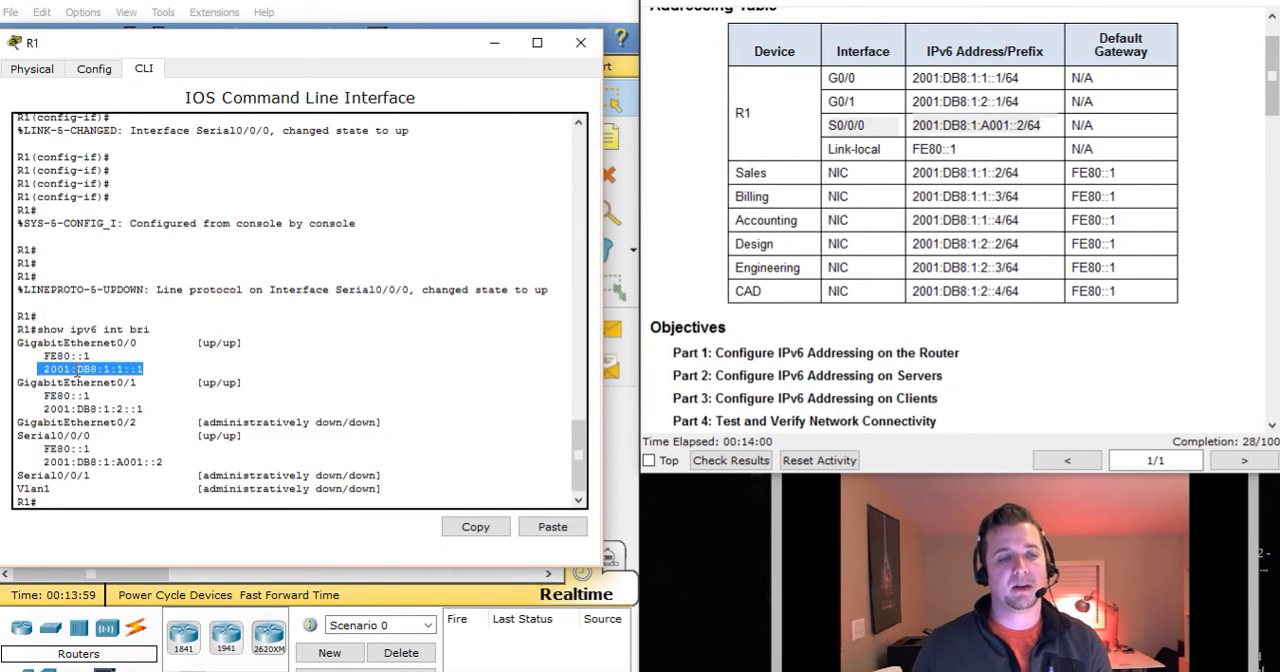
left_click(77, 369)
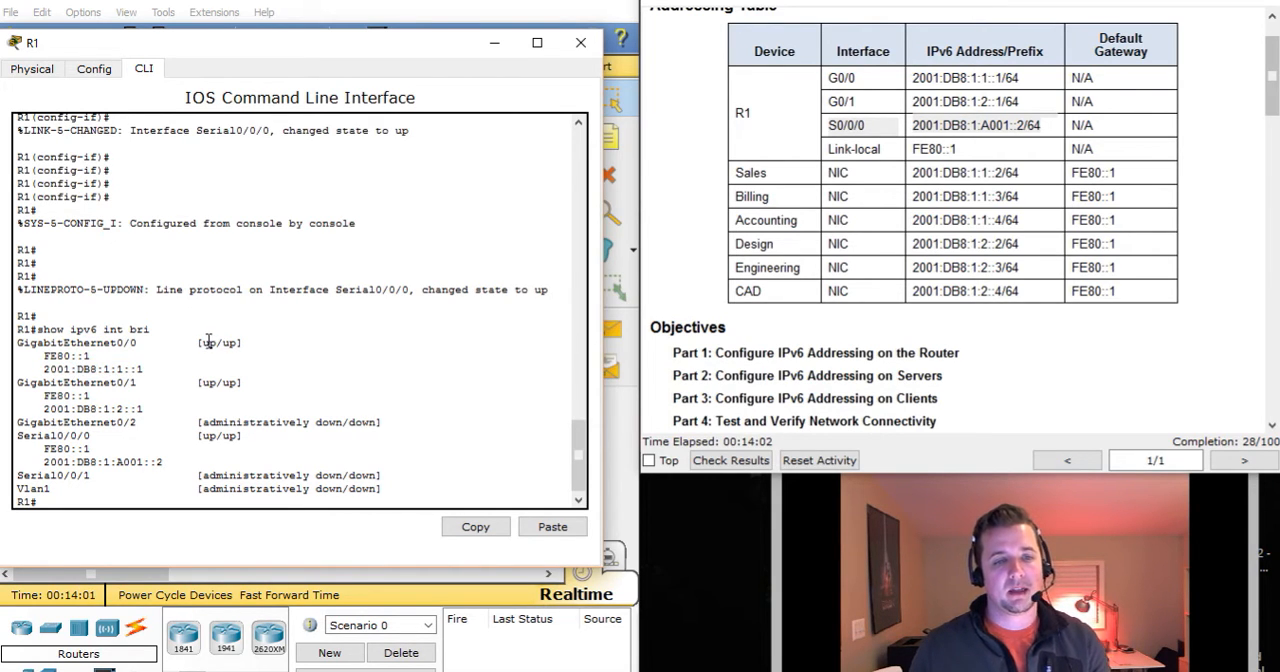
left_click_drag(190, 345, 272, 344)
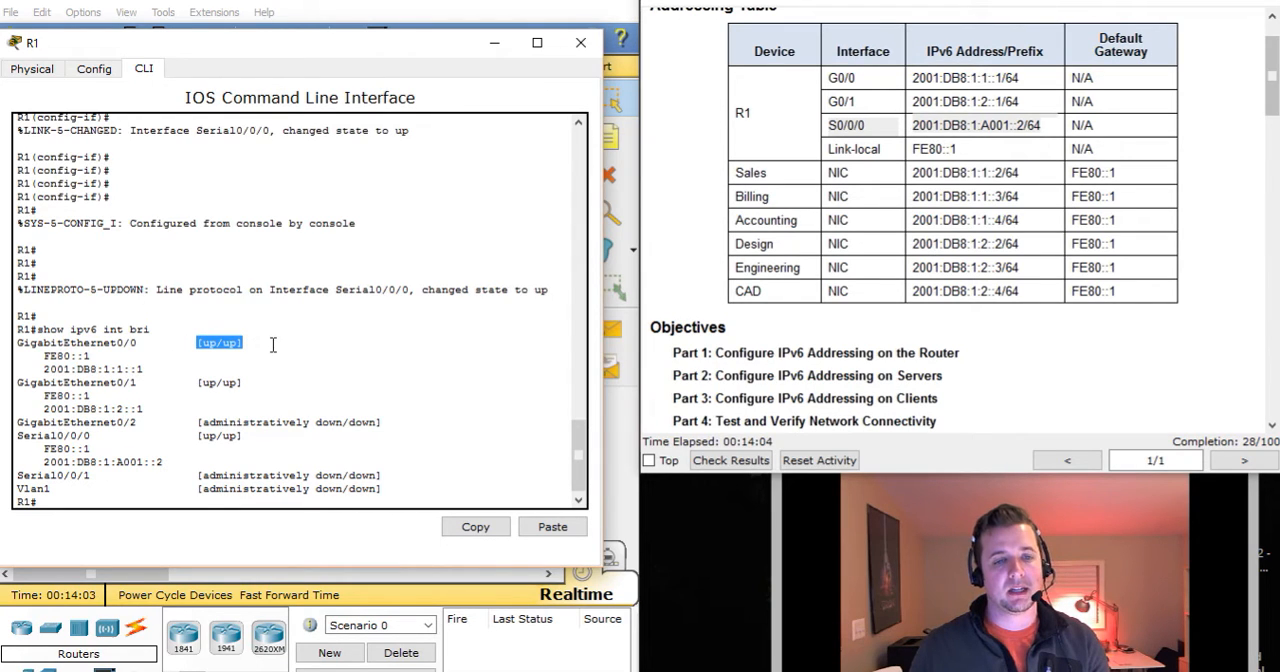
Check GigabitEthernet0/1's status and Serial0/0/0's IPv6 addresses in R1's interface summary.
left_click(50, 391)
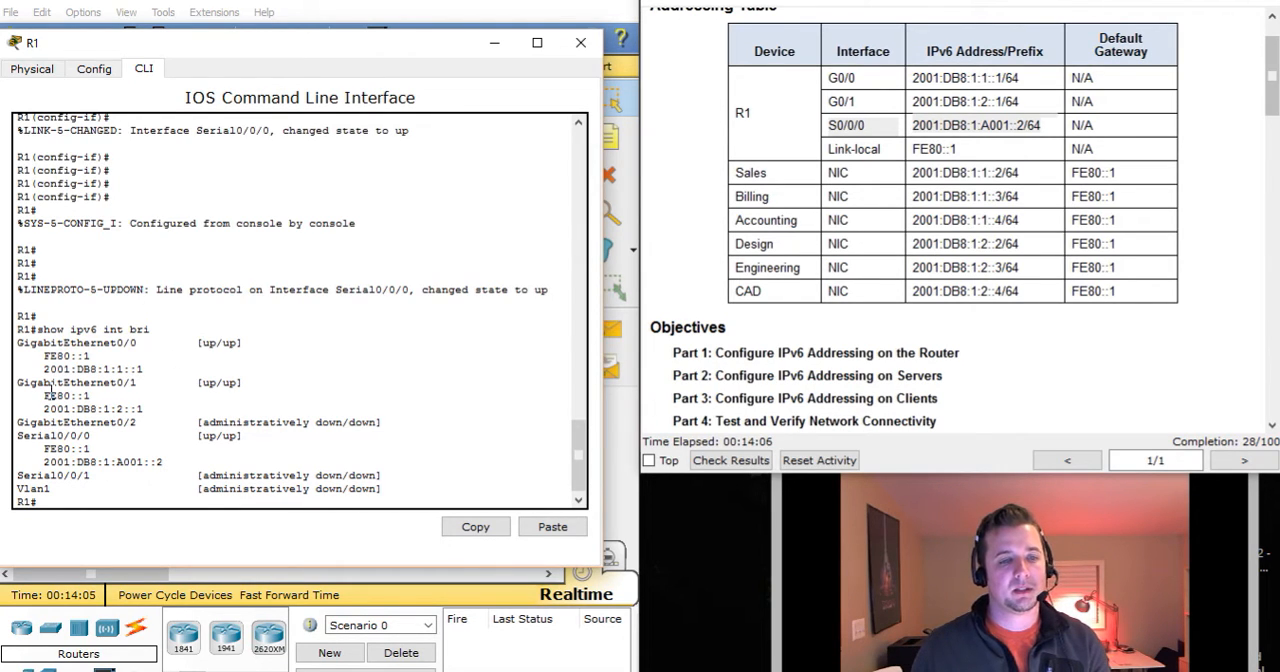
left_click_drag(186, 384, 284, 386)
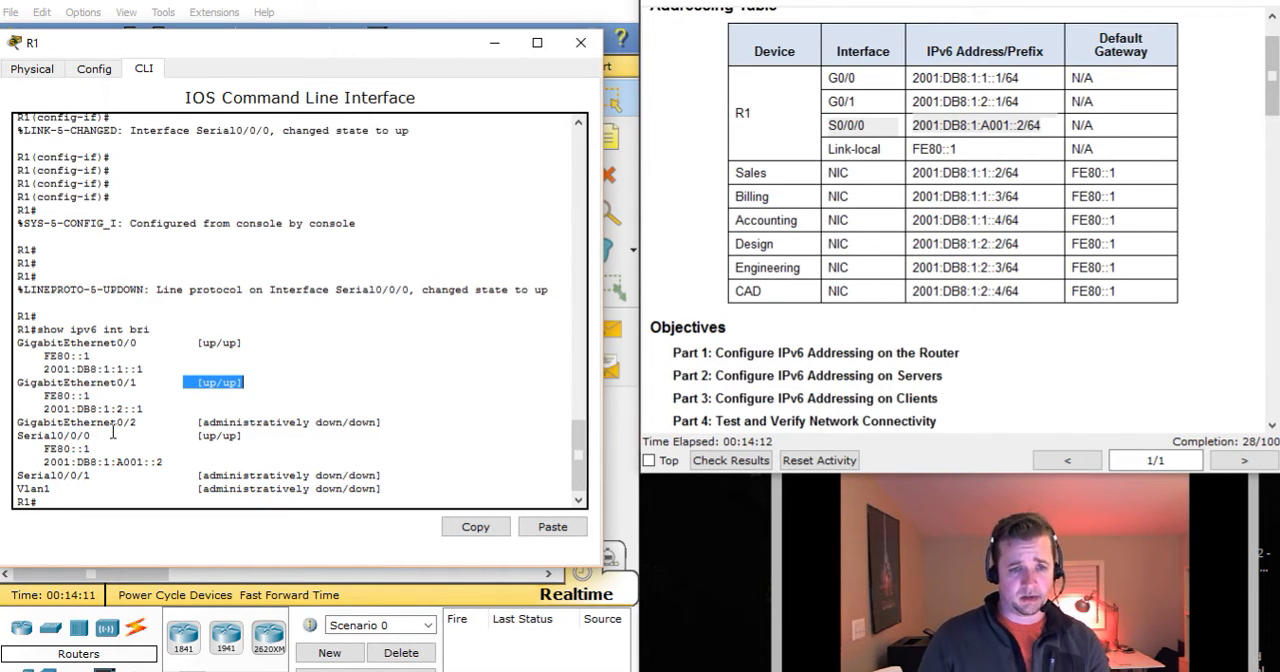
left_click(49, 452)
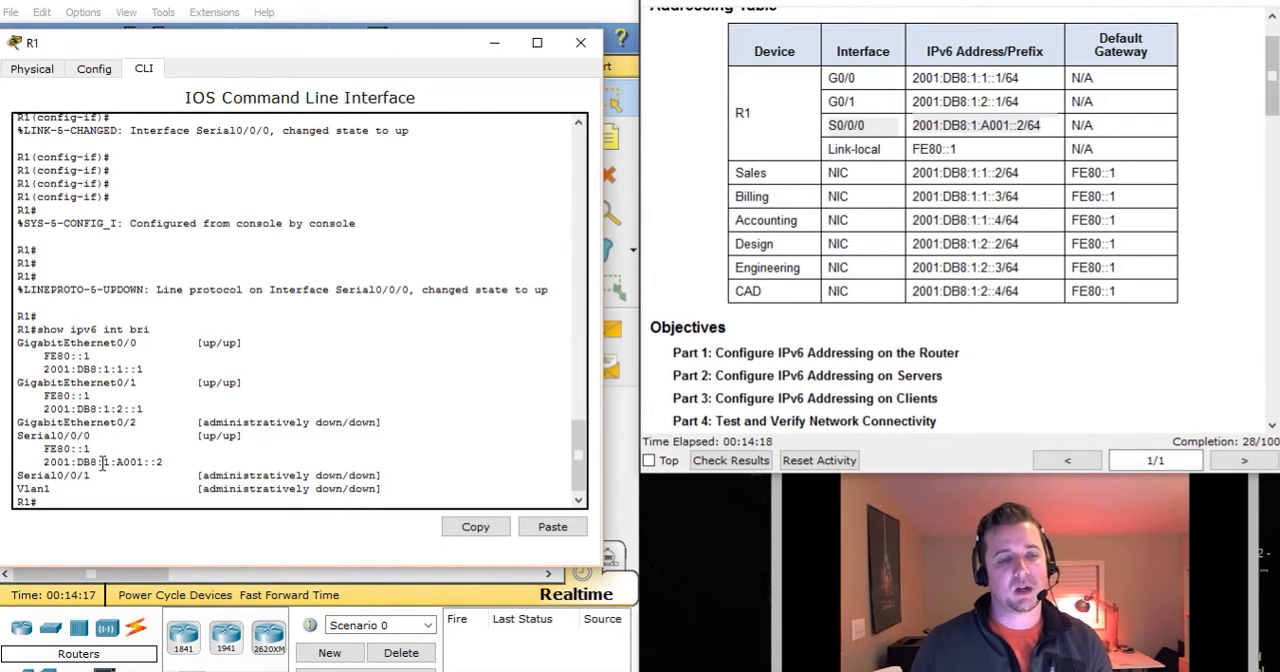
left_click_drag(30, 462, 169, 461)
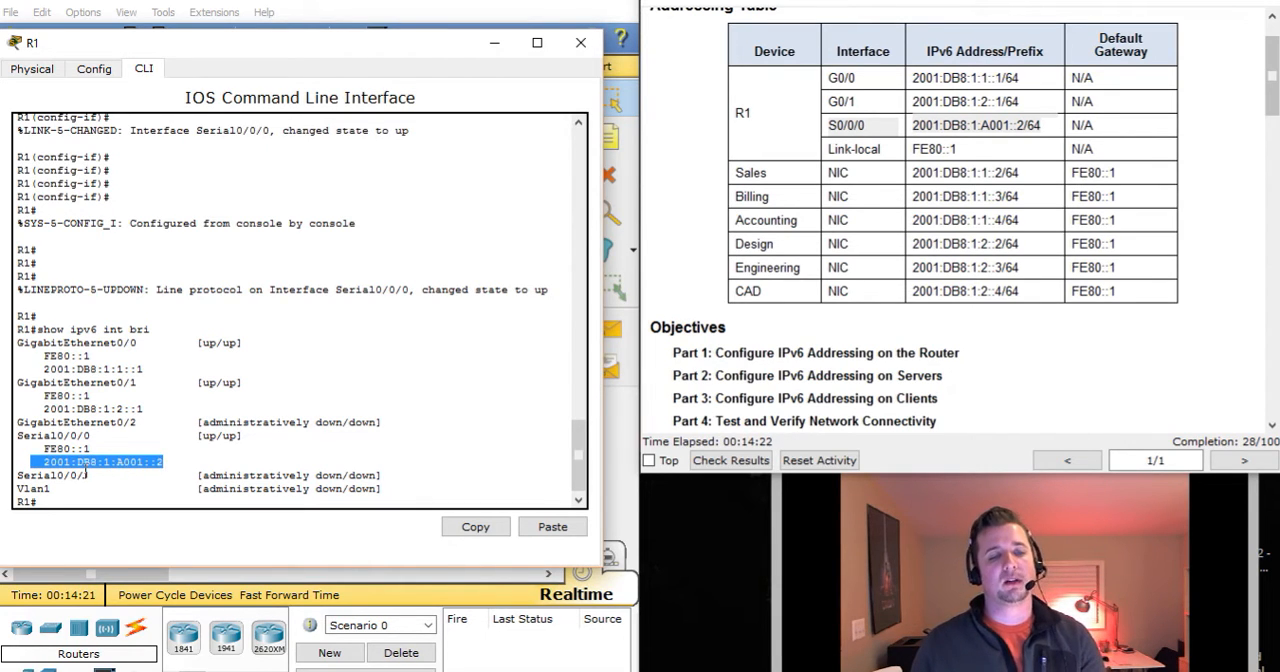
left_click(252, 452)
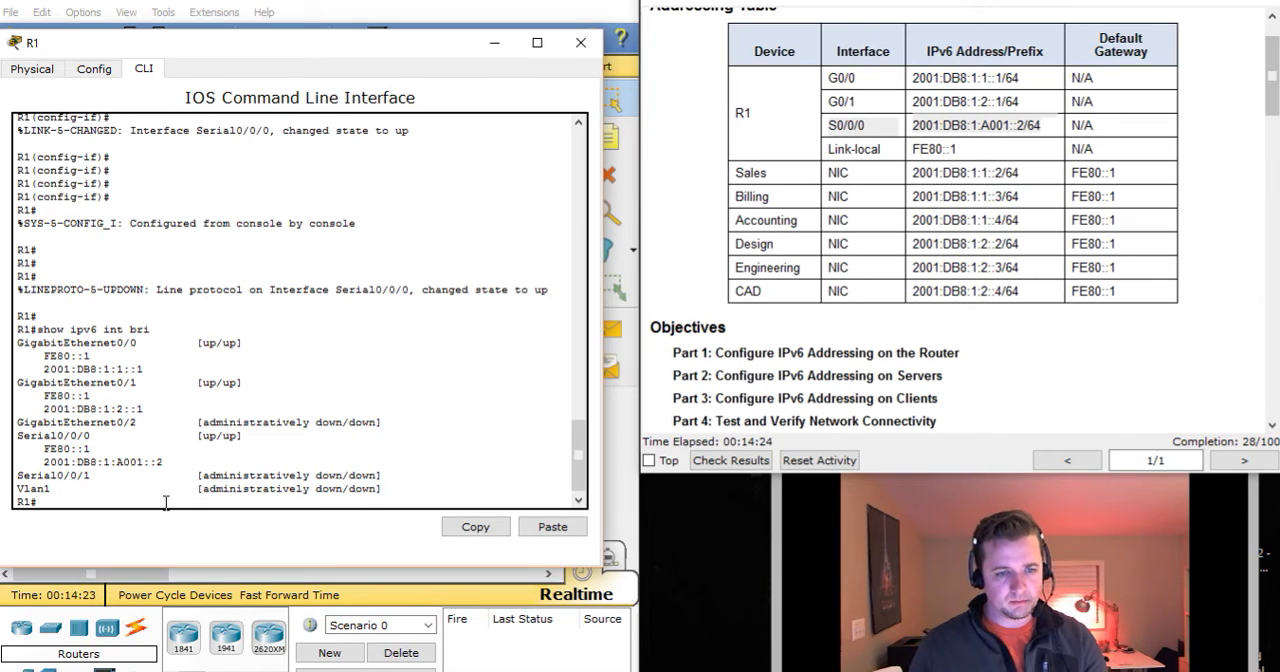
Display R1's running configuration with show run and check the IPv6 unicast-routing entry.
type("show run")
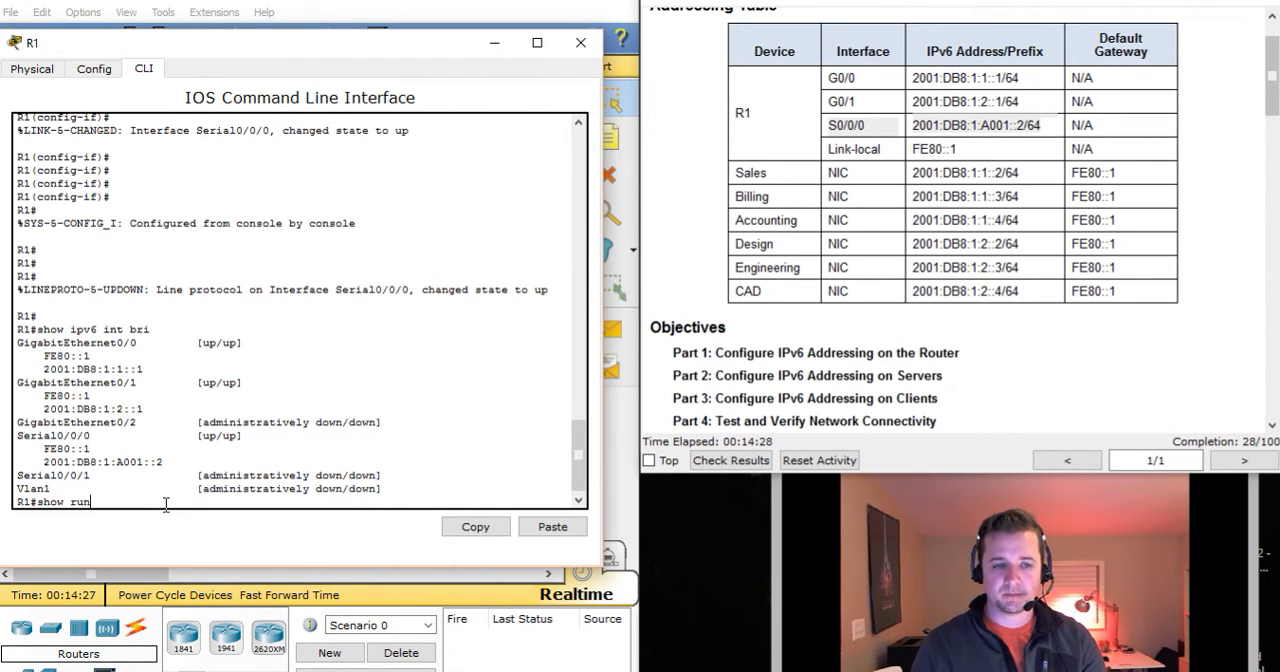
key("Return")
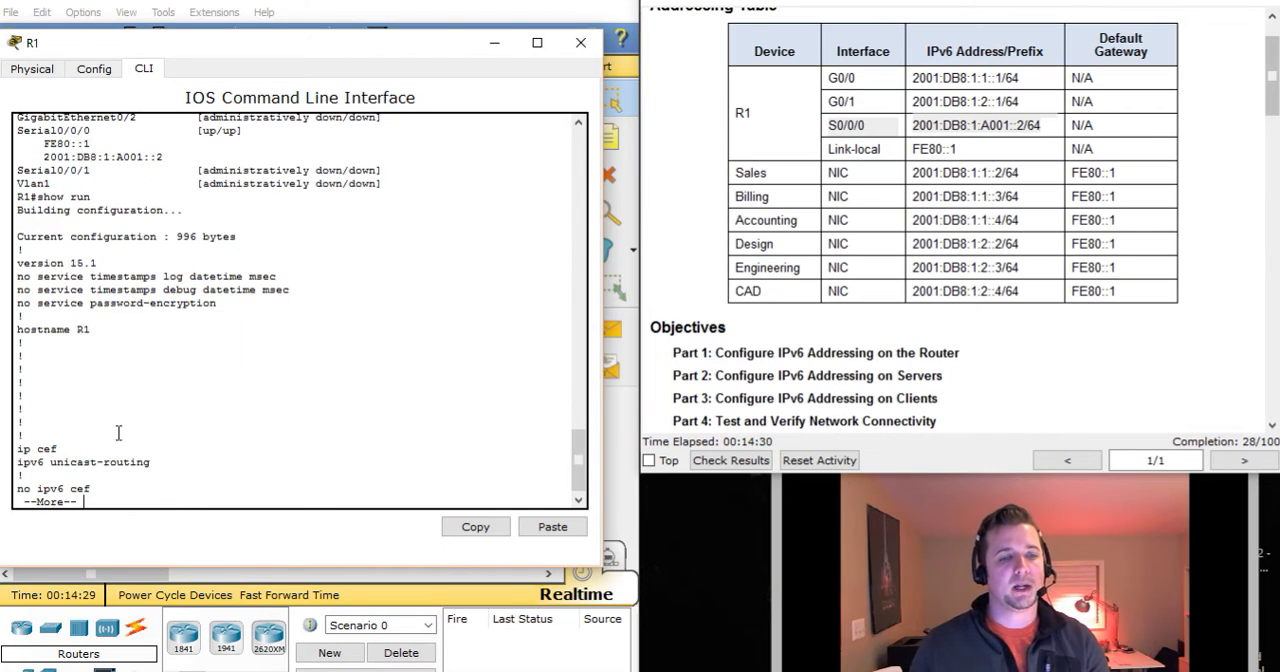
left_click_drag(16, 462, 150, 472)
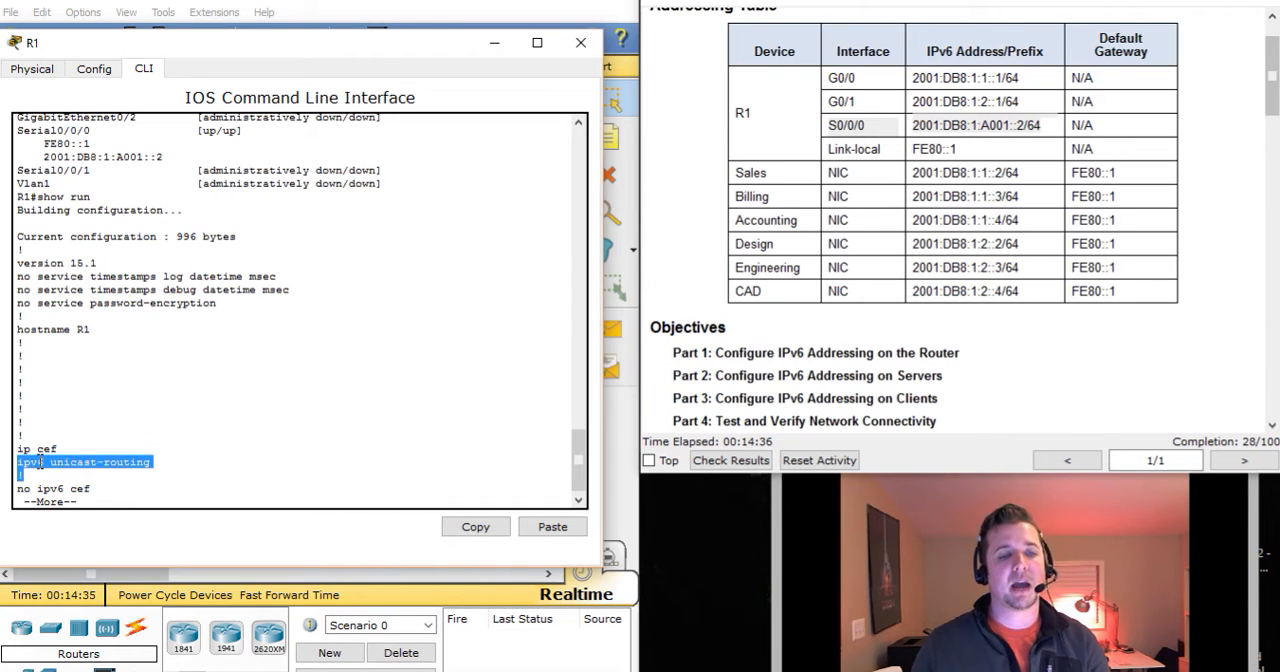
left_click(218, 438)
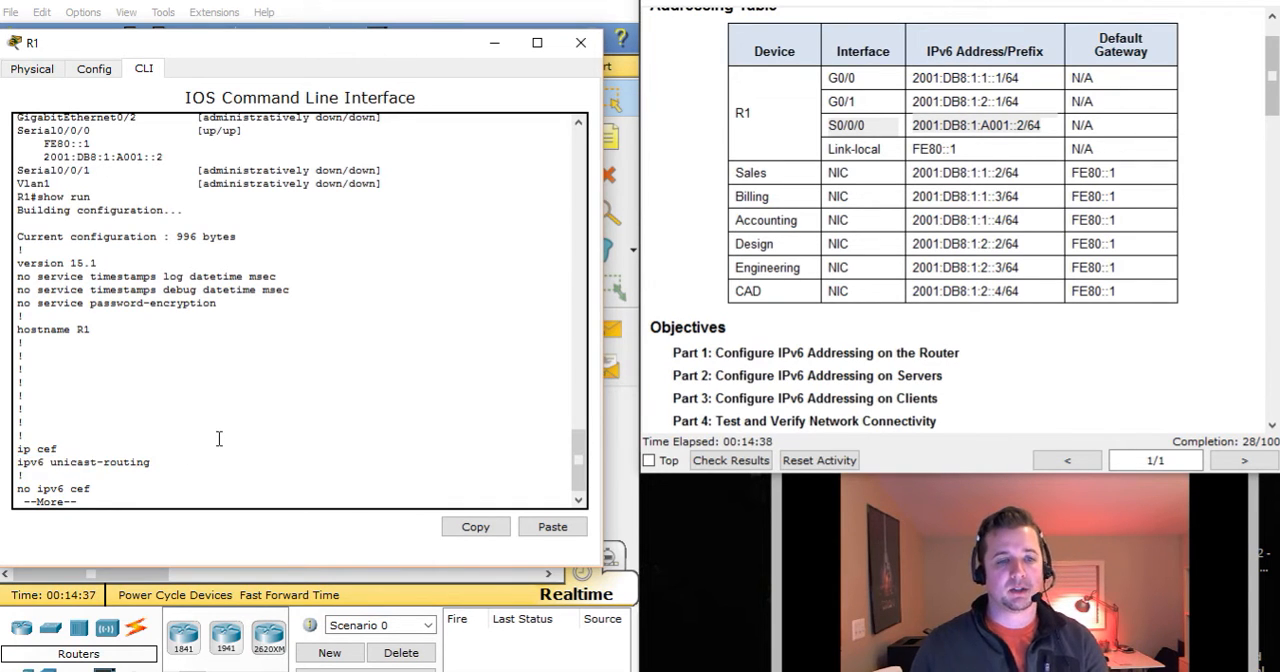
Examine the IP address, IPv6 address and shutdown lines of the GigabitEthernet interfaces in R1's running configuration.
key("space")
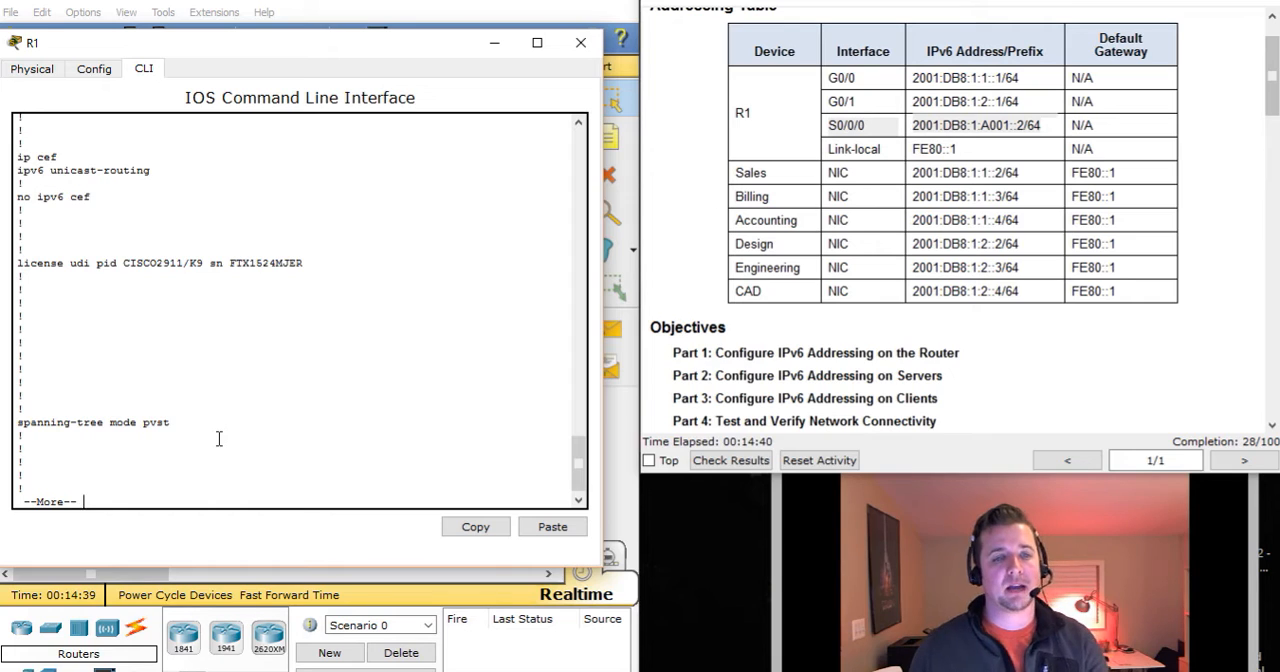
key("space")
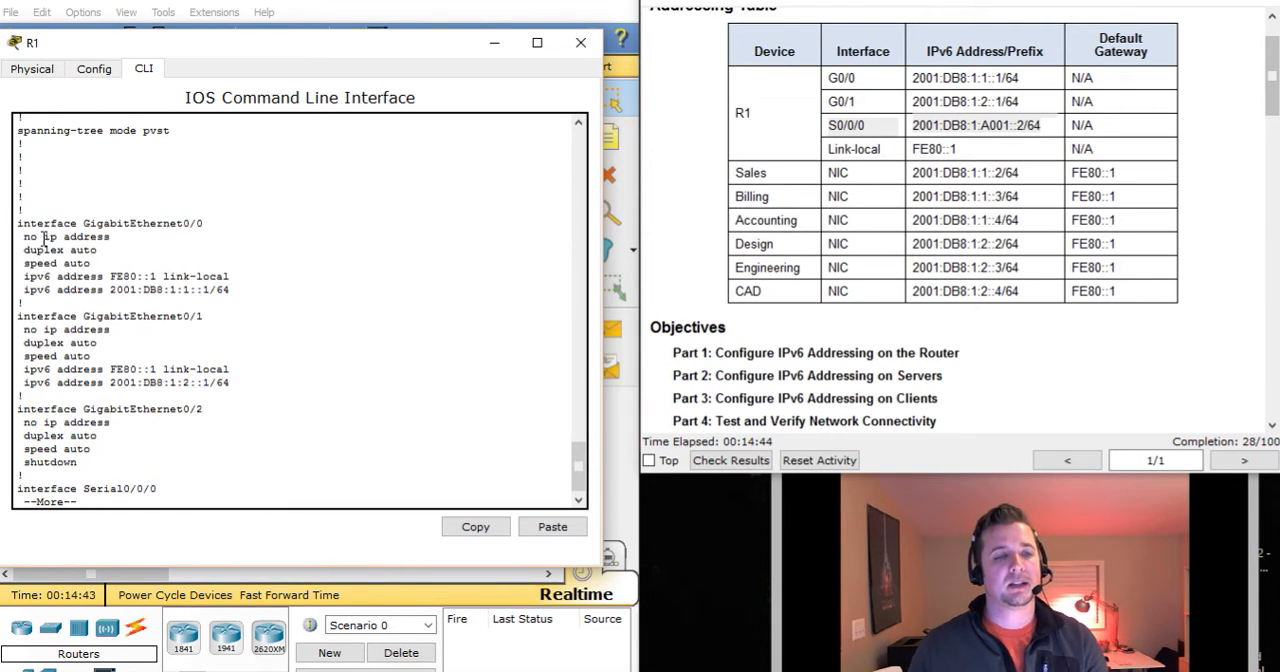
left_click_drag(23, 237, 124, 240)
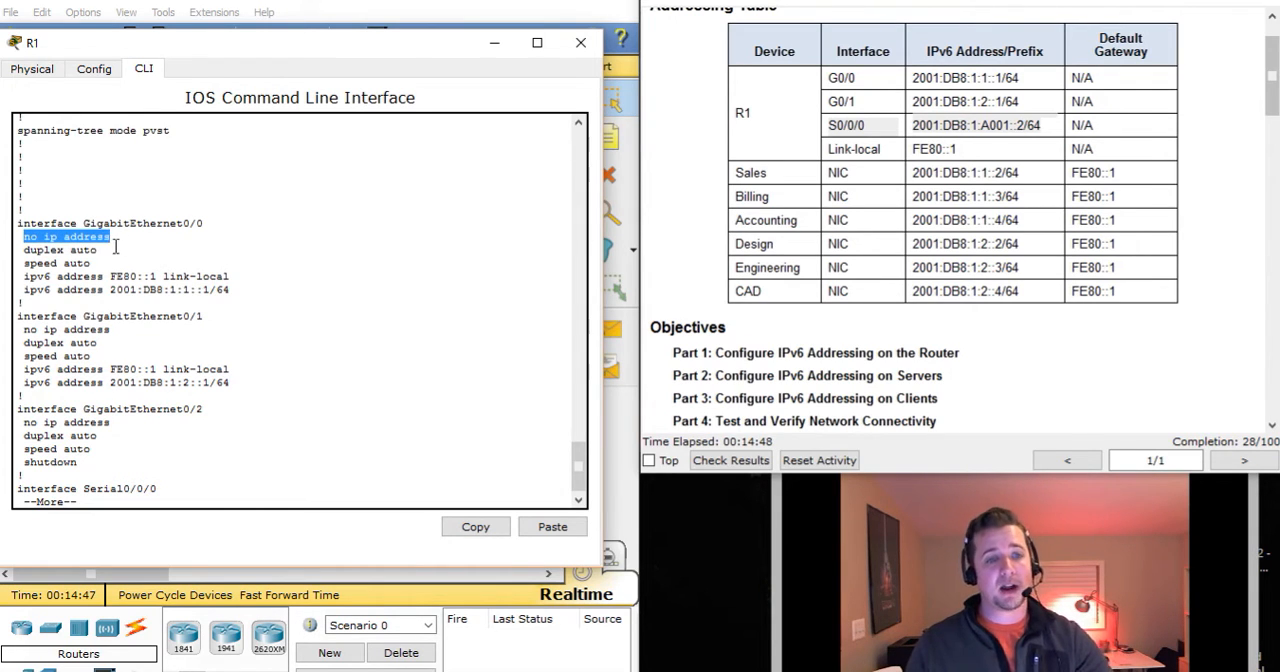
left_click_drag(24, 278, 240, 290)
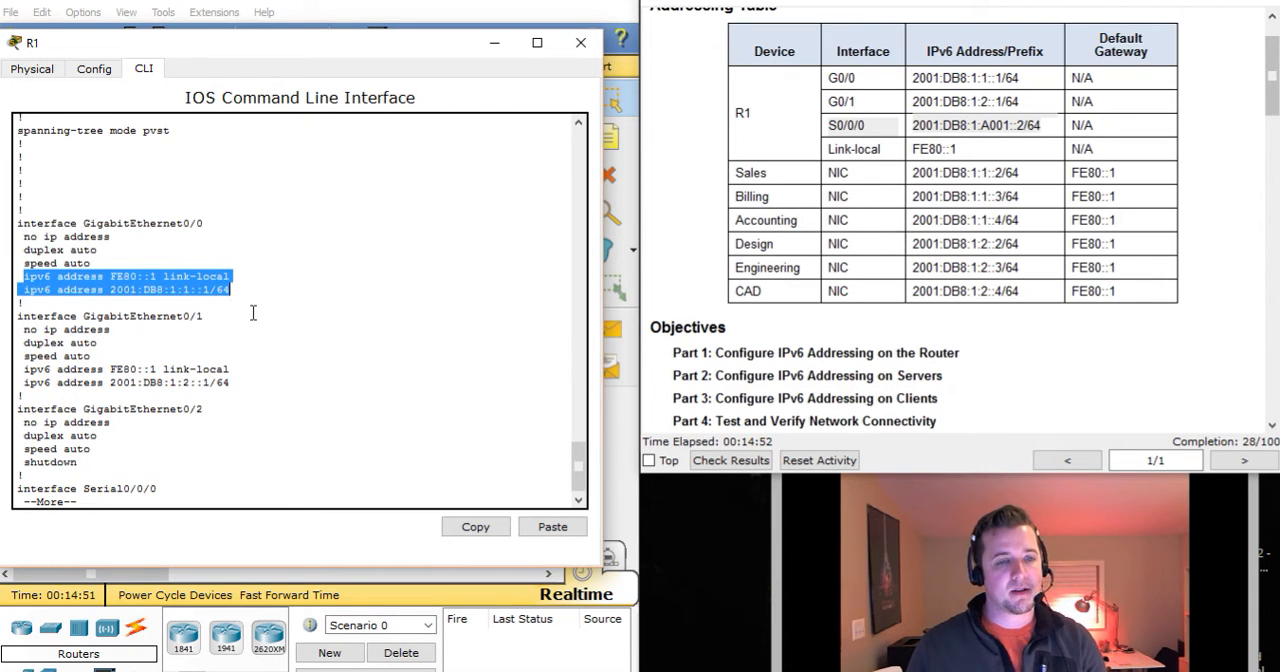
left_click(52, 305)
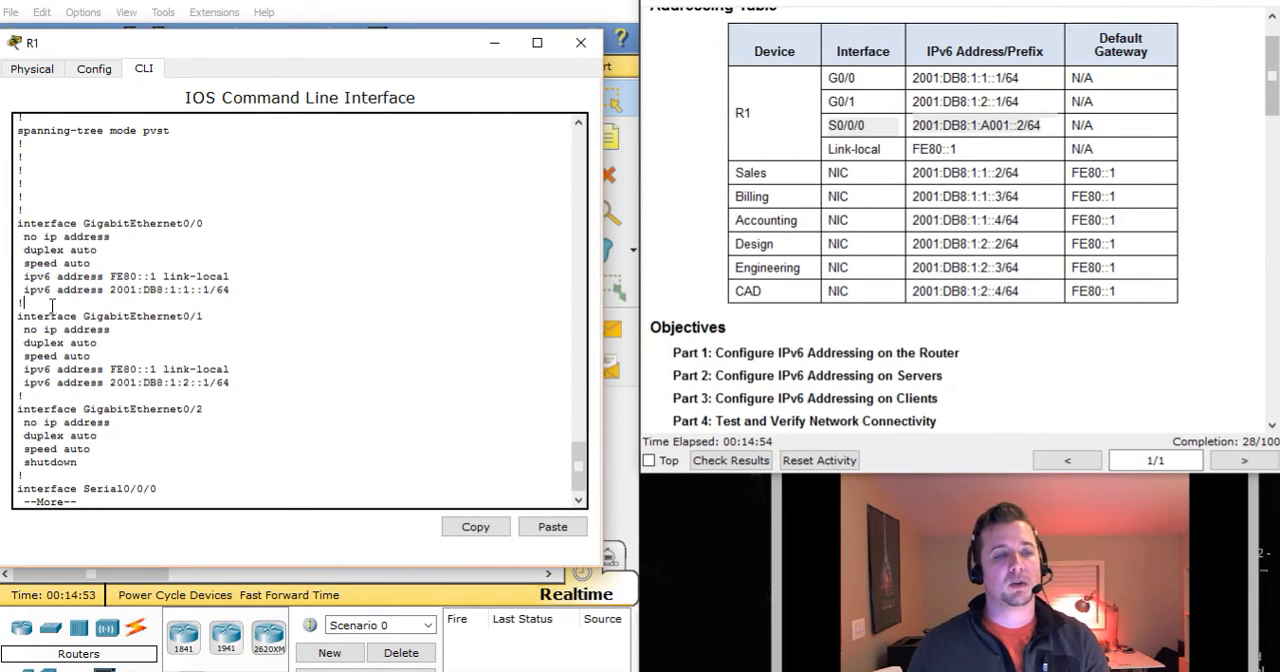
left_click(28, 460)
left_click_drag(25, 460, 80, 462)
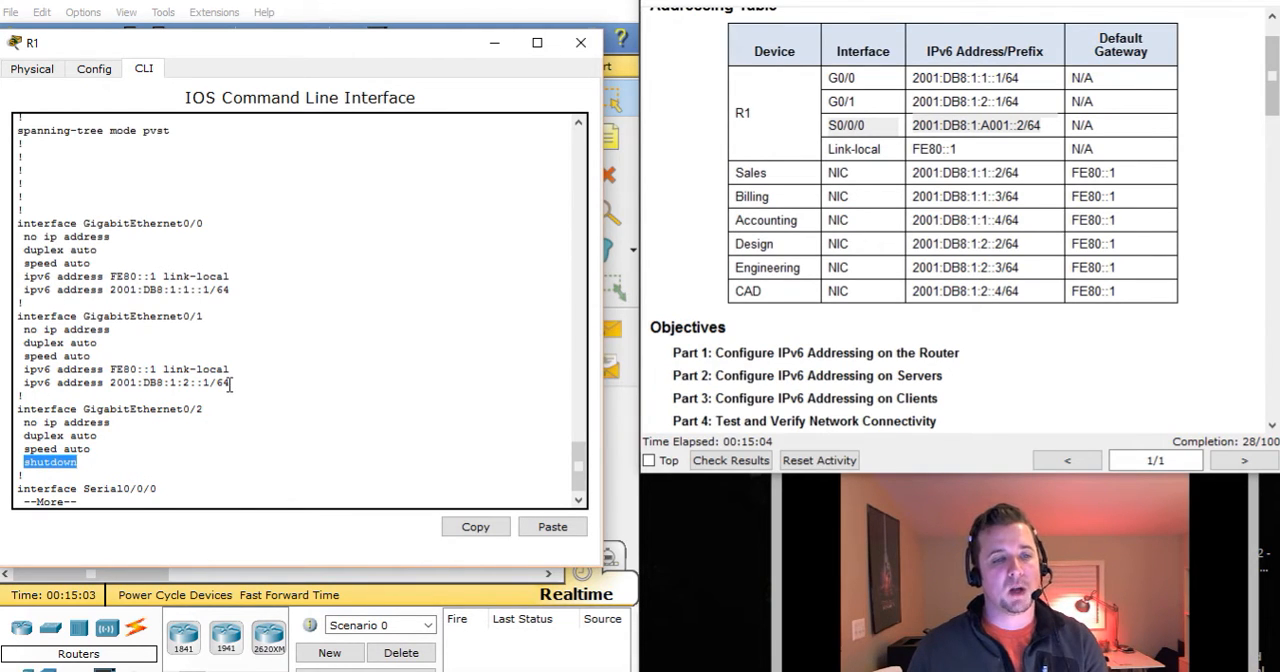
left_click(112, 367)
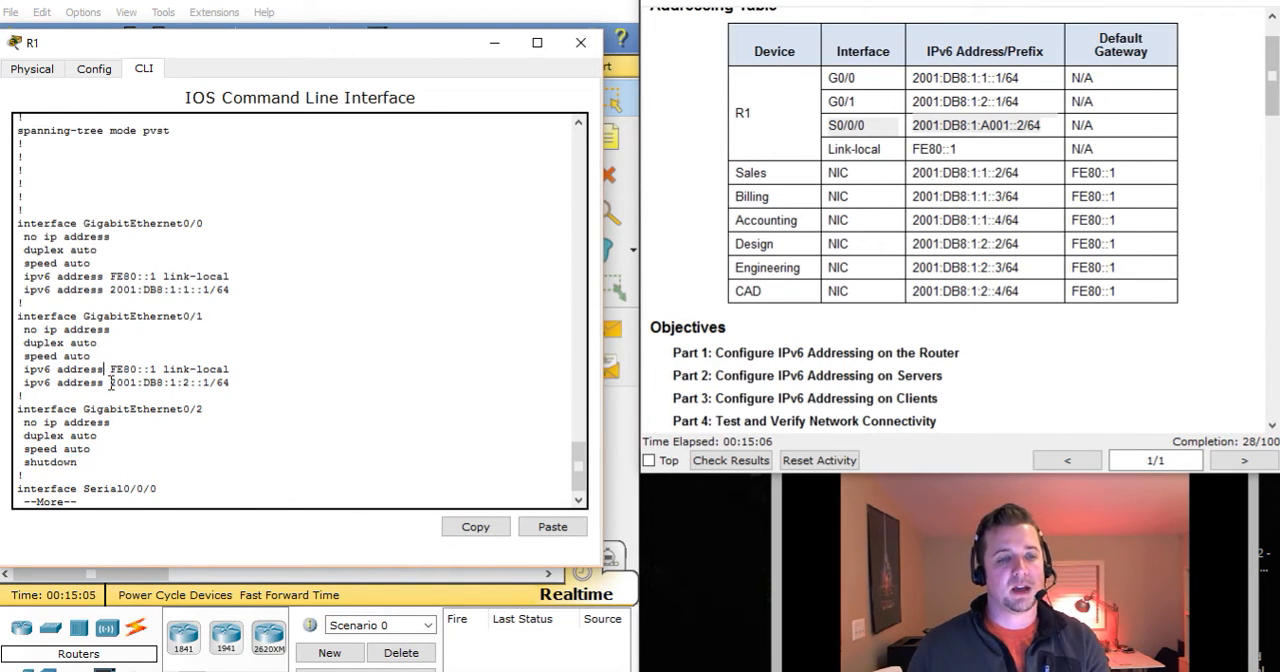
Review Serial0/0/0's entry in R1's running configuration and end the listing to return to the prompt.
key("space")
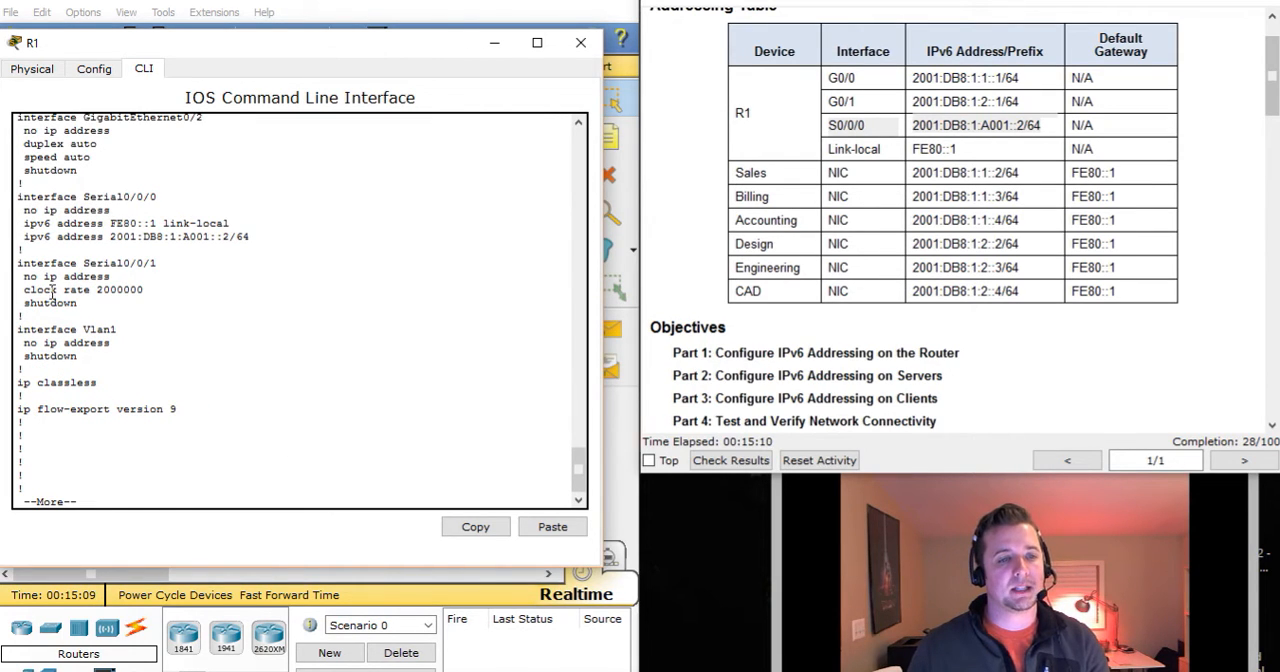
left_click_drag(22, 203, 267, 244)
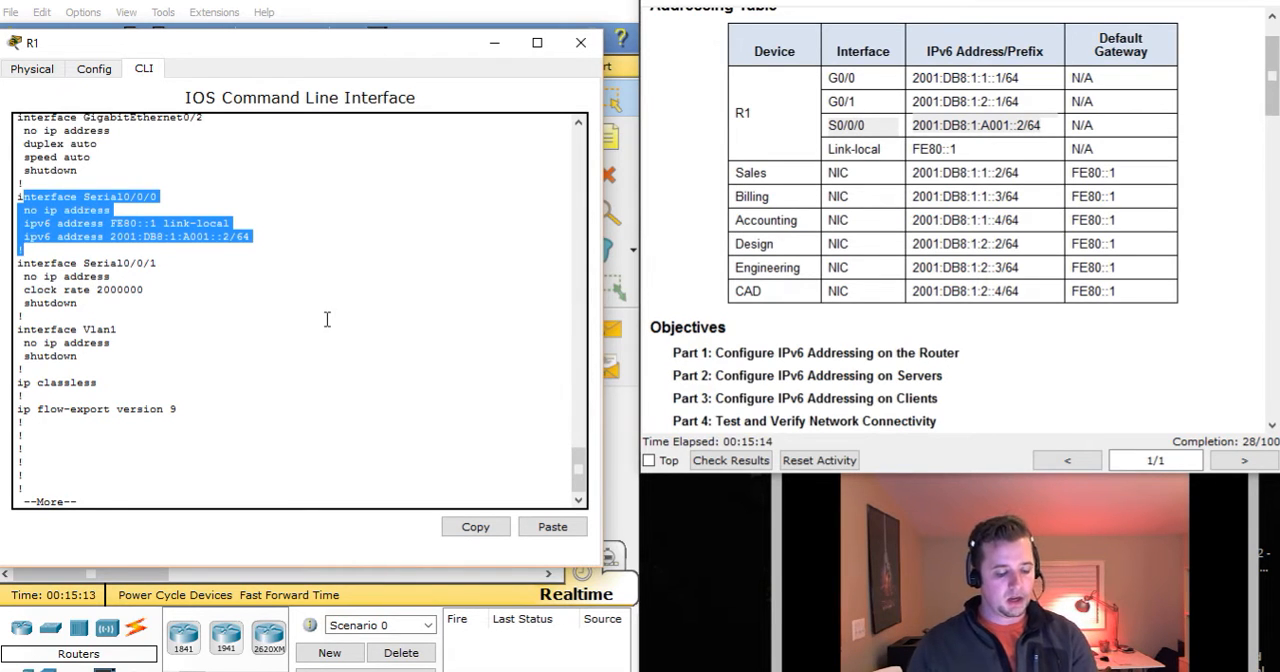
key("ctrl+c")
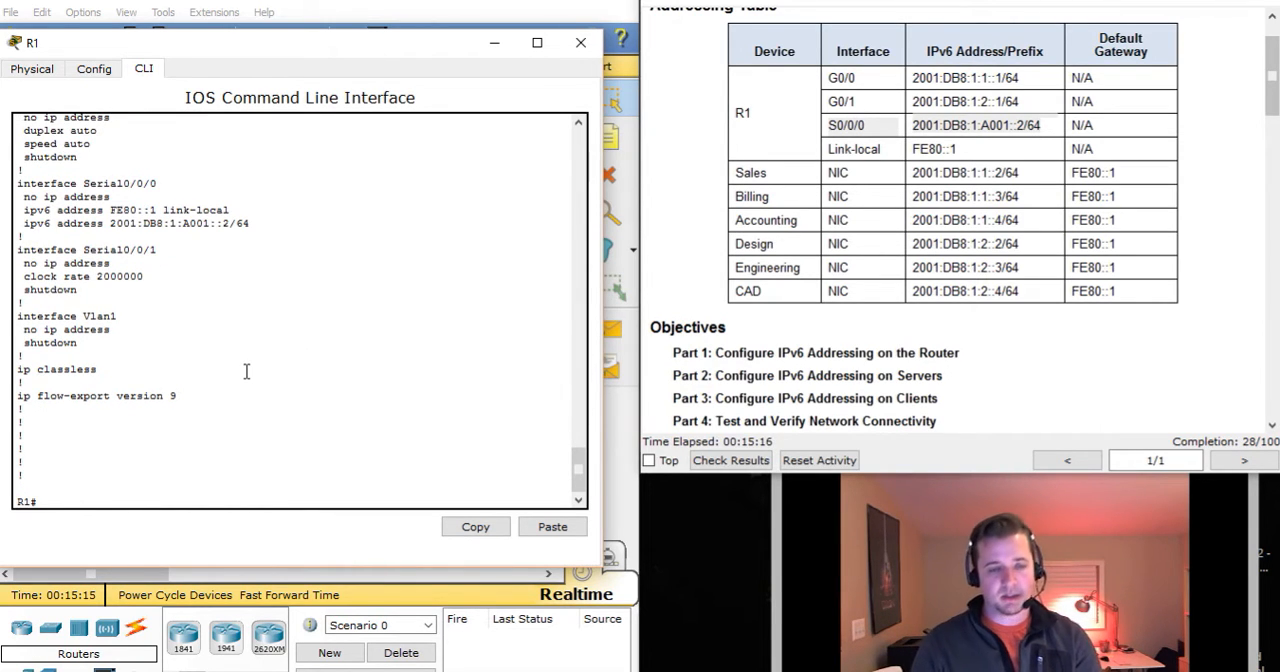
key("Return")
key("Return")
key("Return")
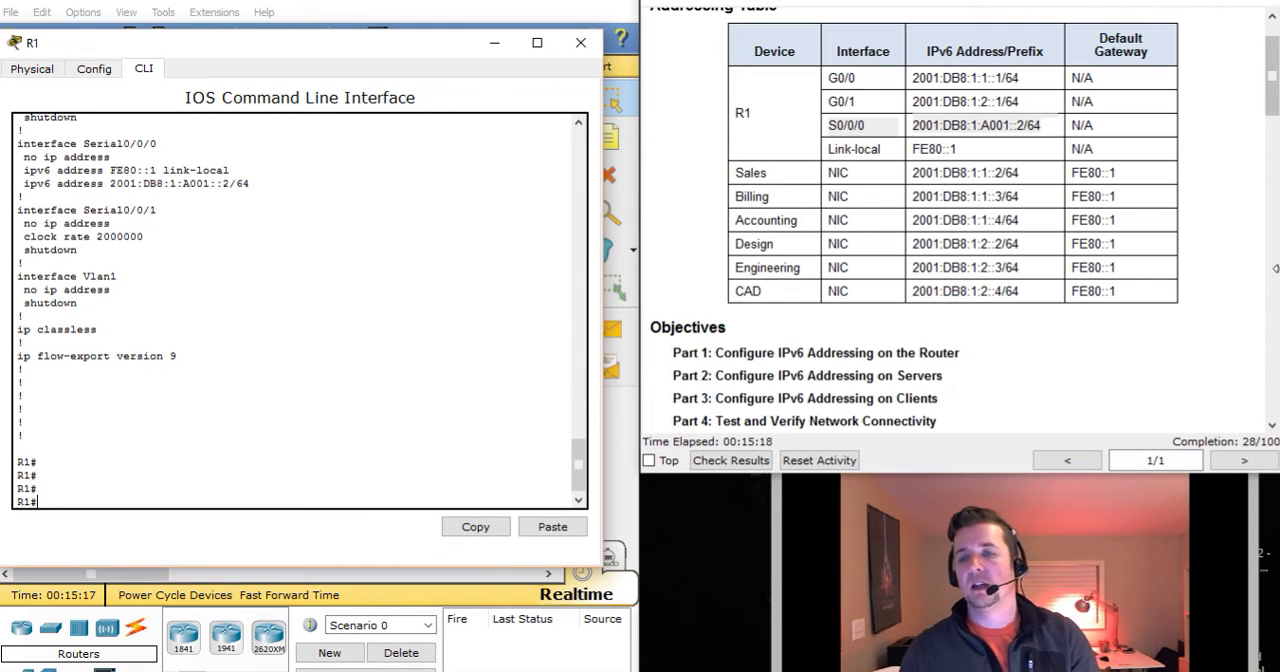
Go to Part 2, Step 1 of the activity instructions and read how to configure the Accounting Server.
left_click(1161, 343)
scroll(1162, 344, "down", 6)
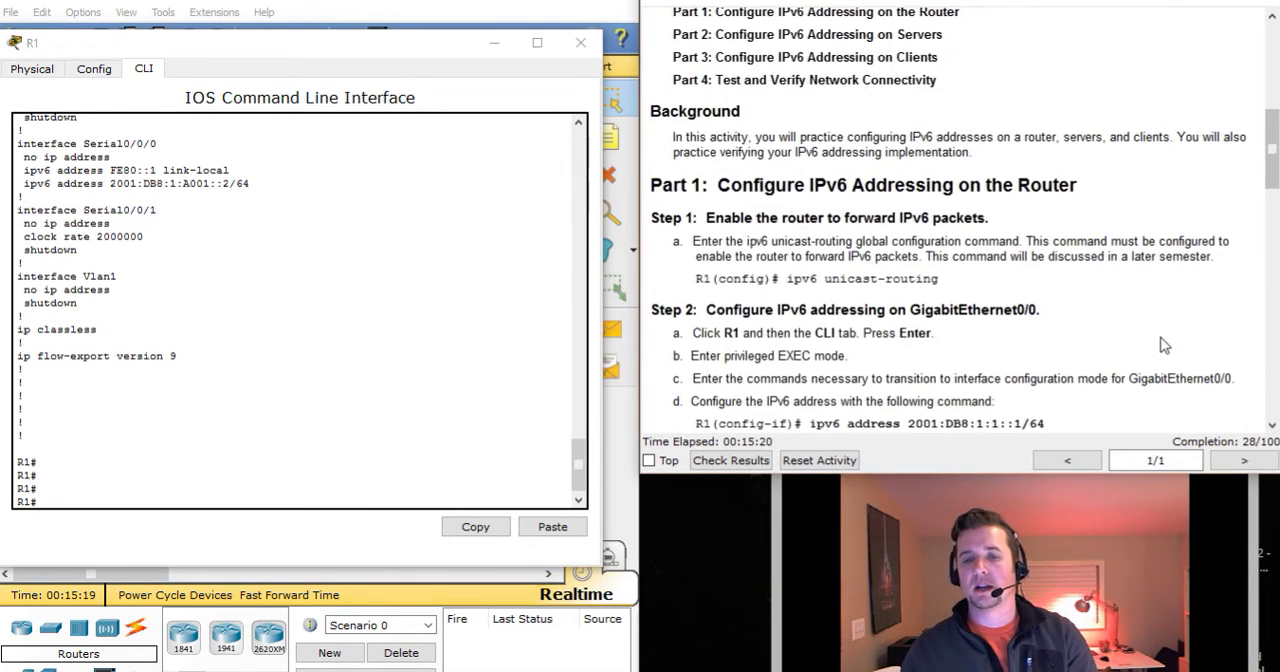
scroll(1161, 343, "down", 4)
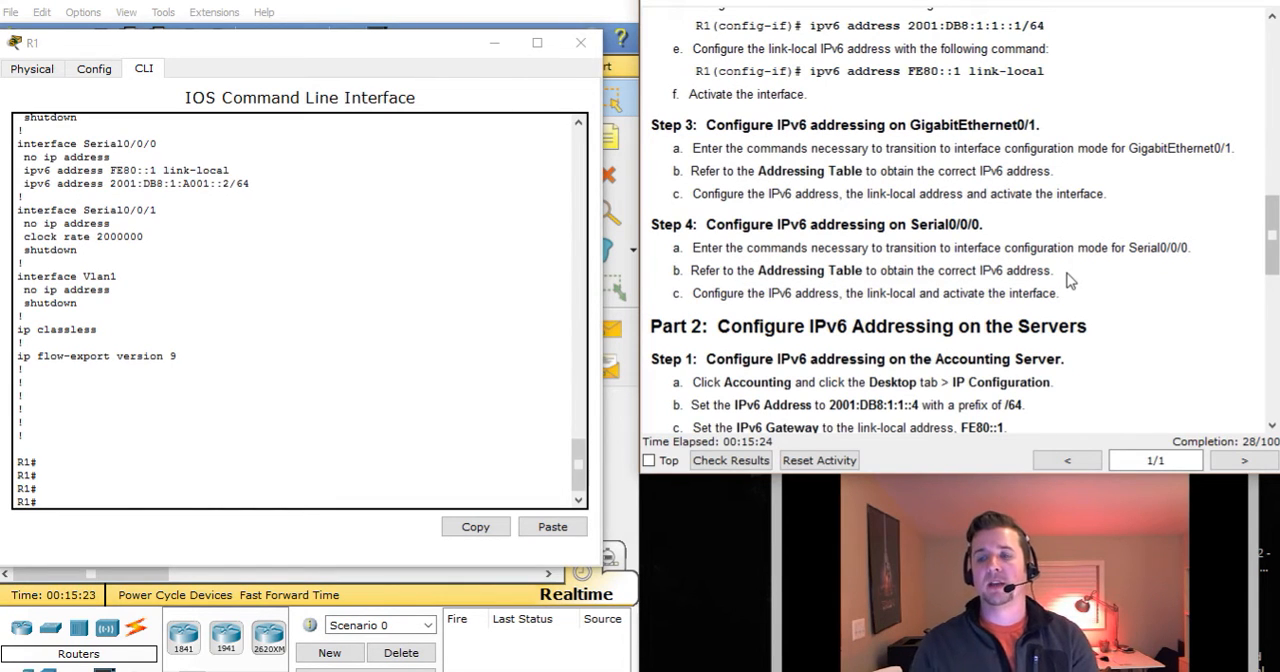
scroll(1105, 306, "down", 2)
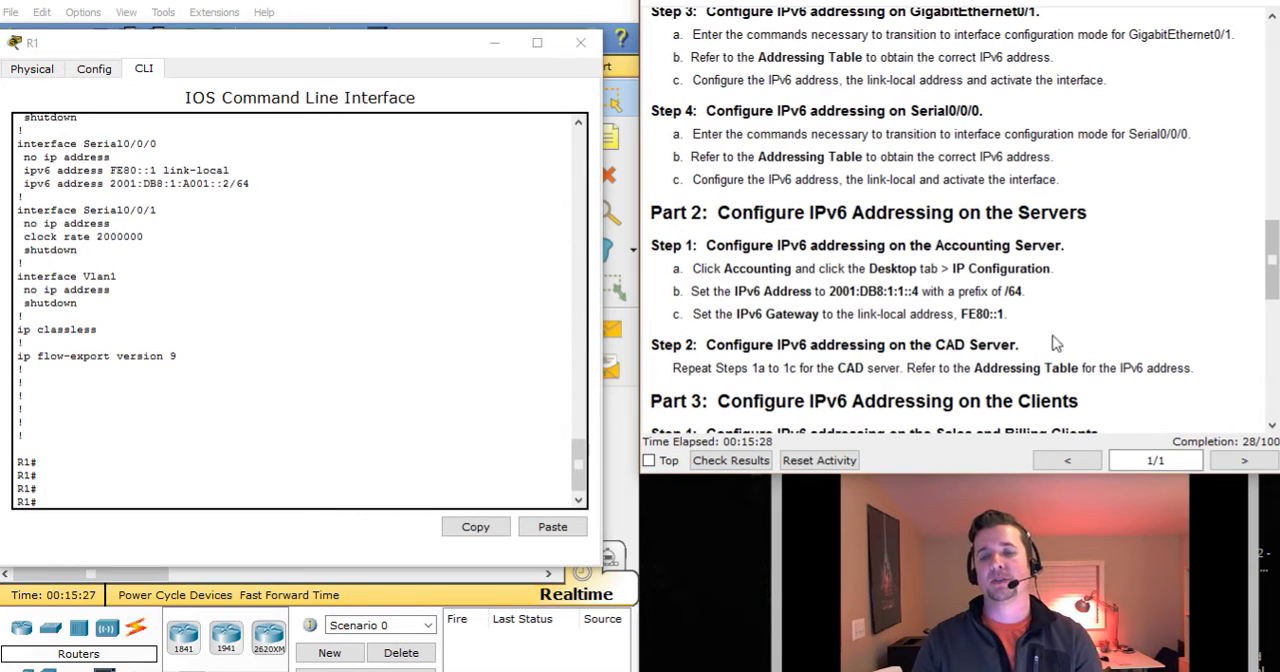
left_click_drag(716, 246, 1062, 246)
Close R1's window and open the Accounting server's device window, placed clear of the instructions.
left_click(580, 43)
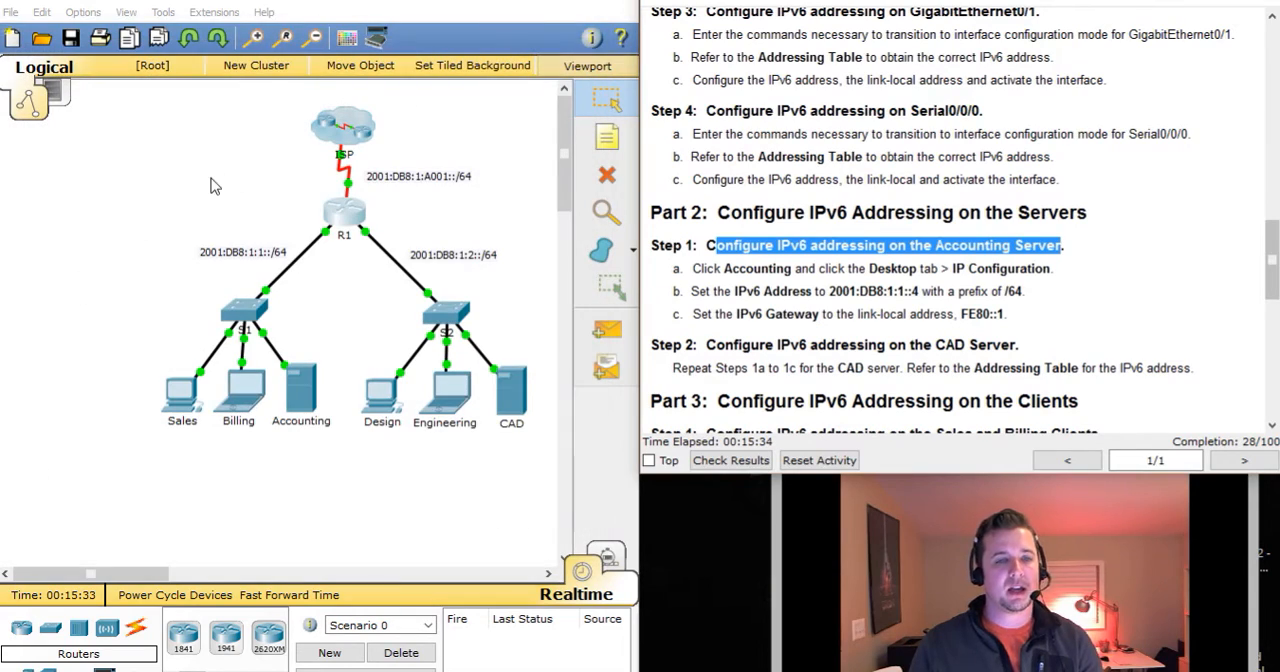
left_click(308, 390)
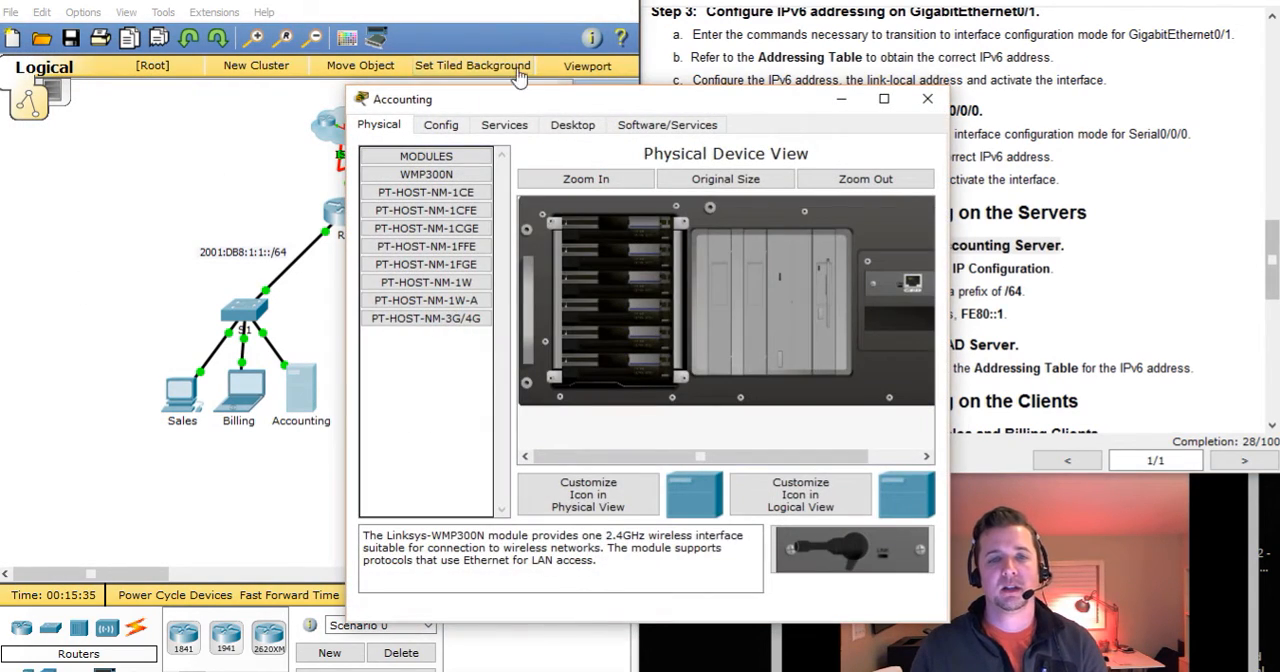
left_click_drag(535, 100, 212, 53)
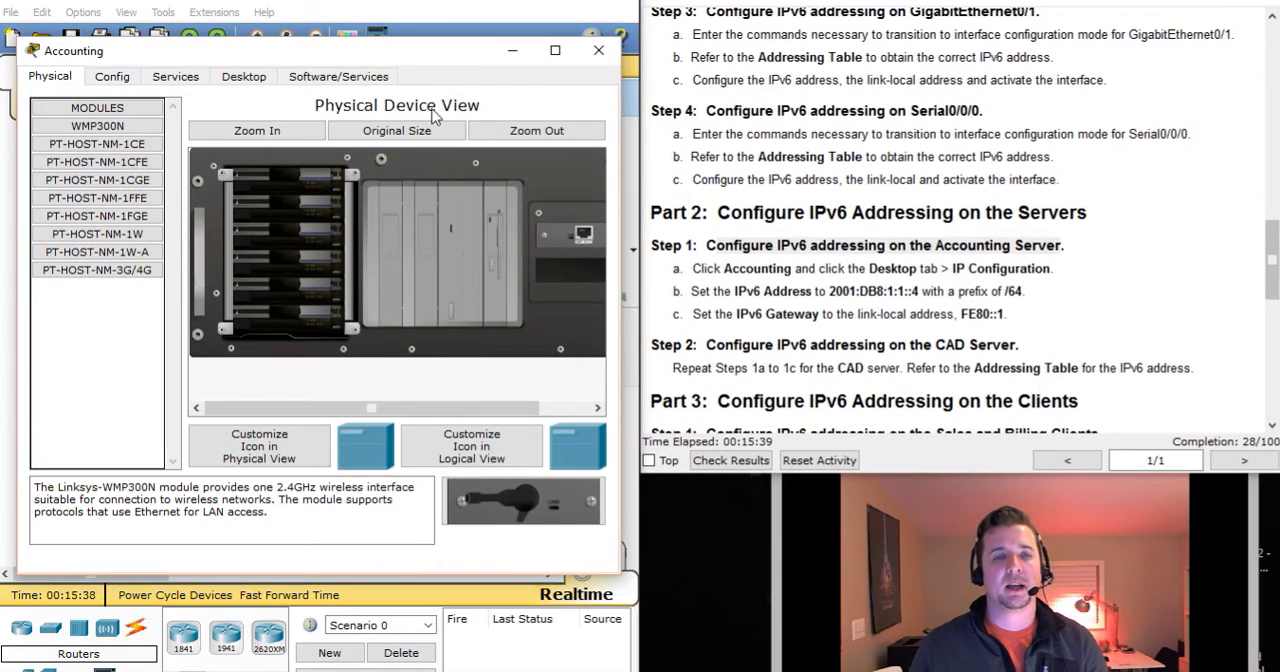
Open the Accounting server's IP Configuration and check the Part 2, Step 1 instructions for its IPv6 settings.
left_click(244, 76)
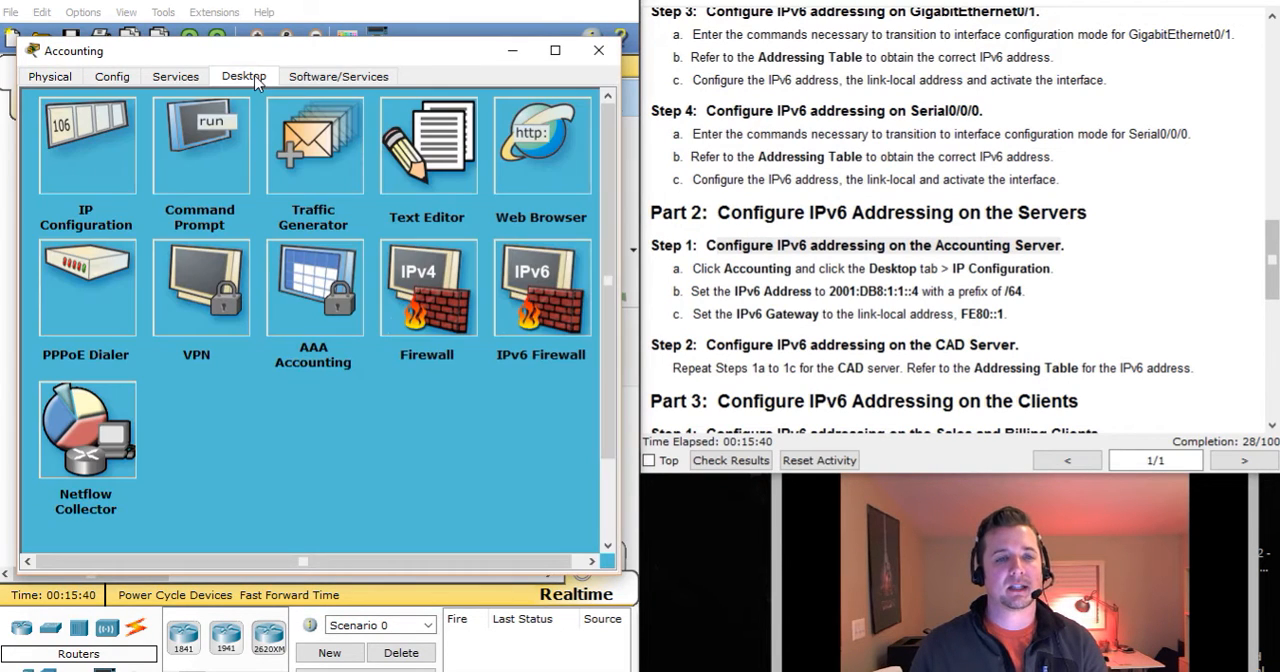
left_click(70, 142)
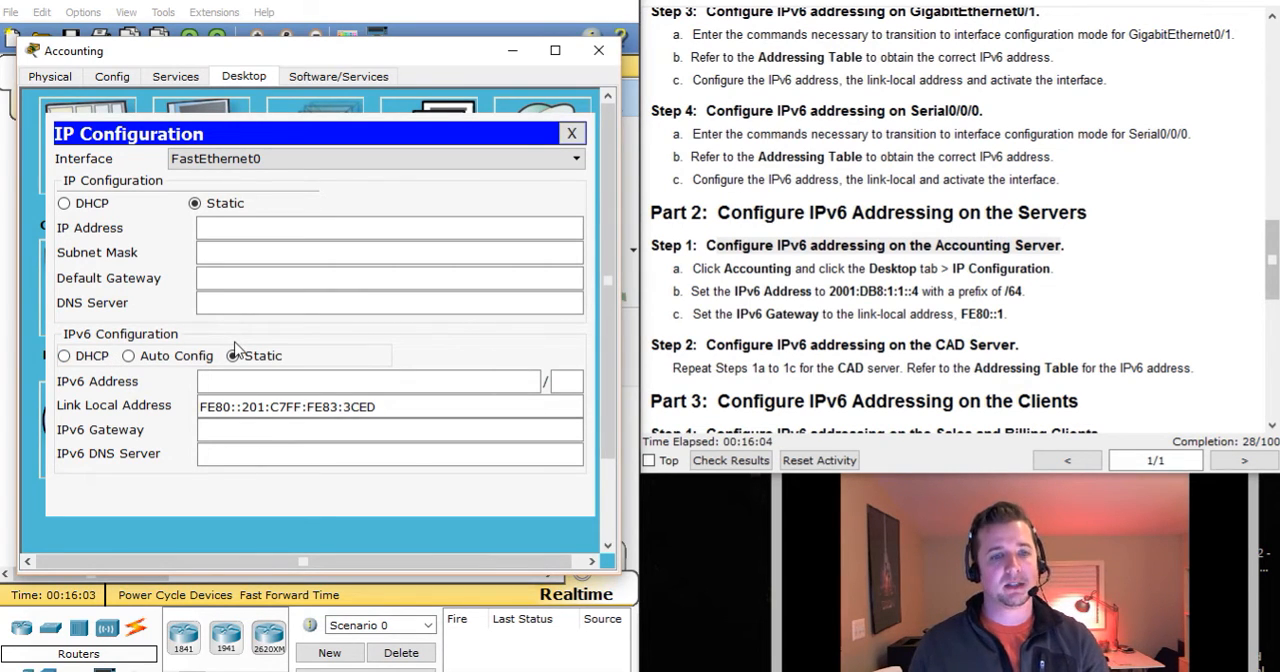
left_click(215, 378)
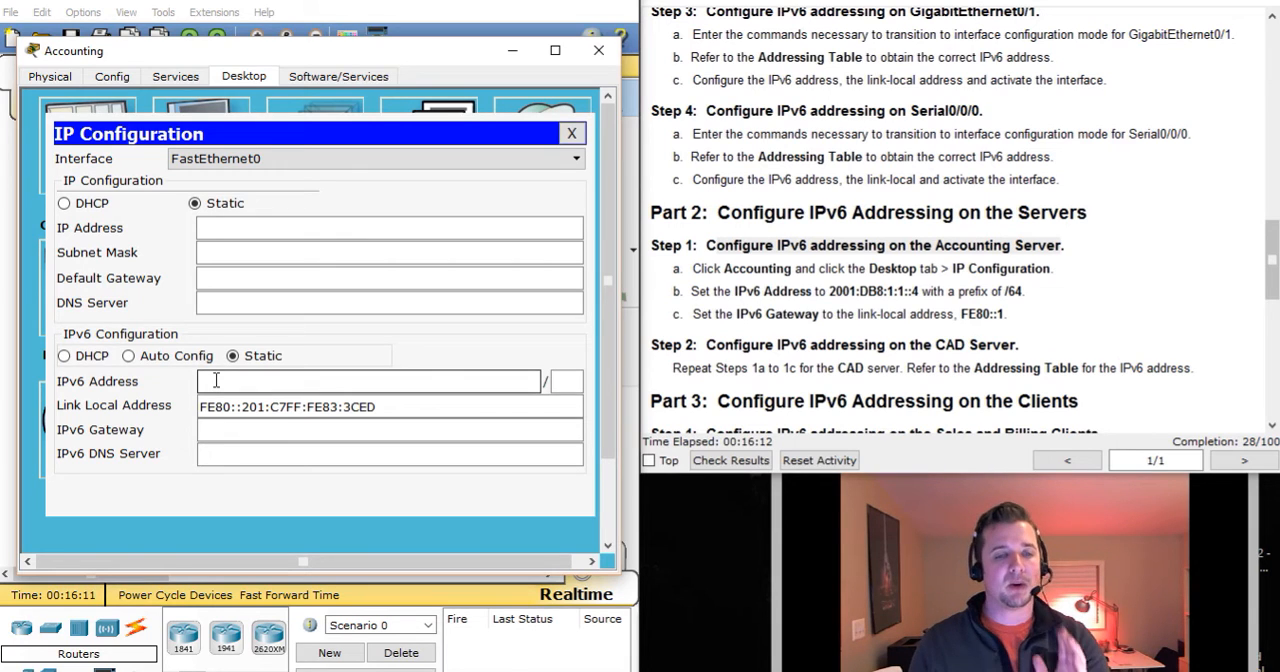
left_click(215, 381)
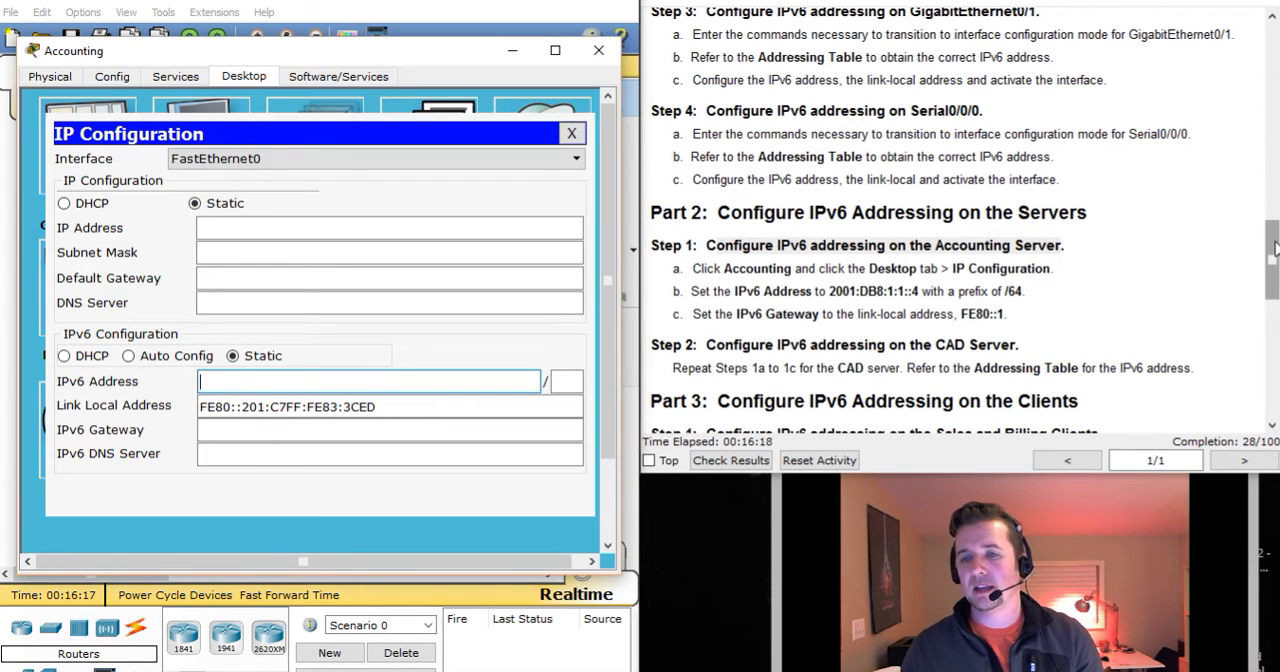
scroll(1275, 248, "down", 1)
left_click_drag(716, 218, 1062, 218)
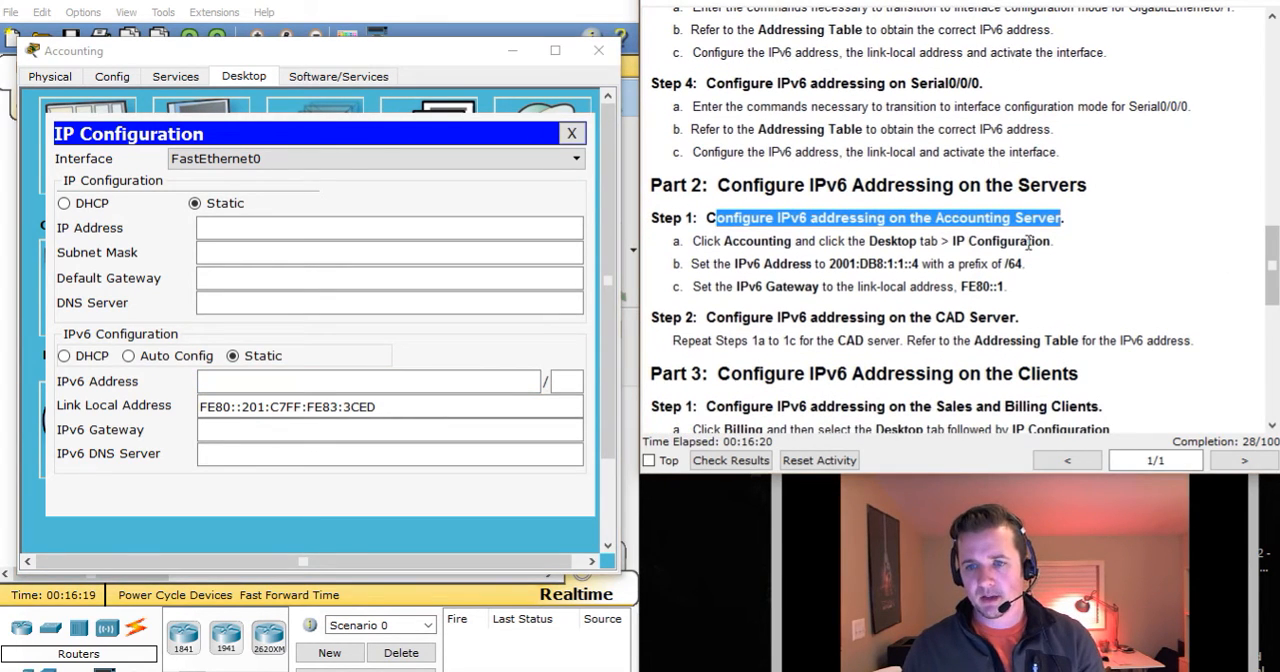
Set the Accounting server's static IPv6 address to 2001:db8:1:1::4 with a prefix of 64.
left_click(336, 383)
type("2001:db8")
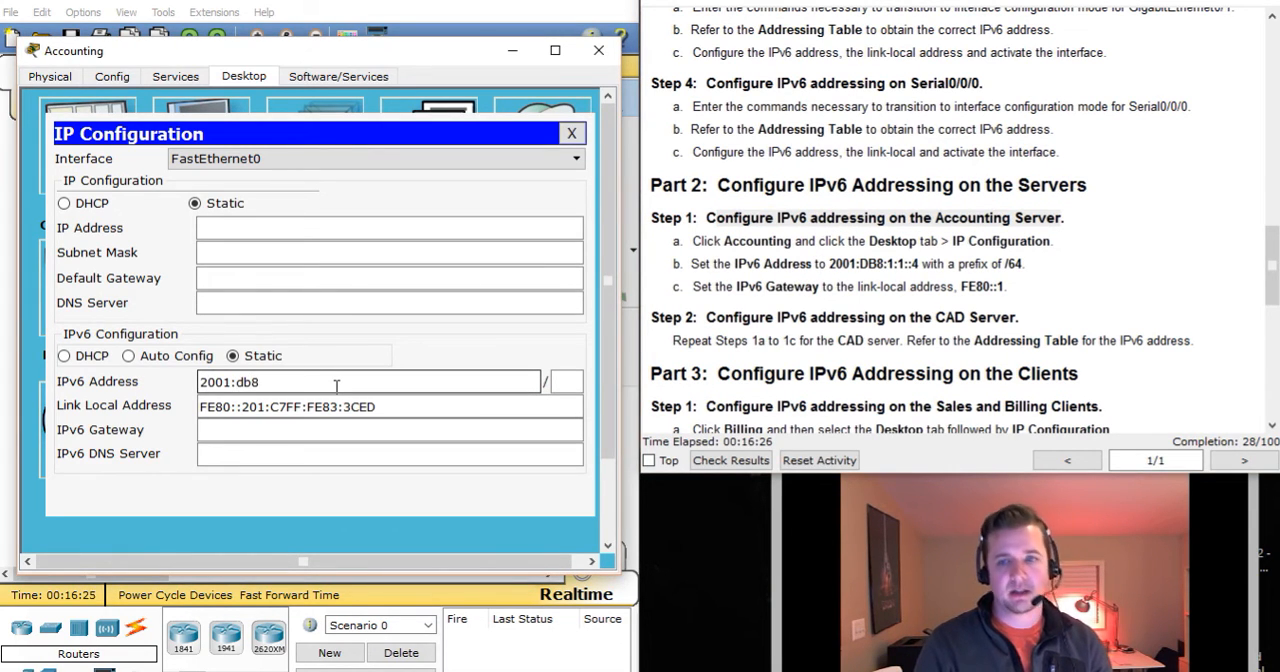
type(":1:1::4")
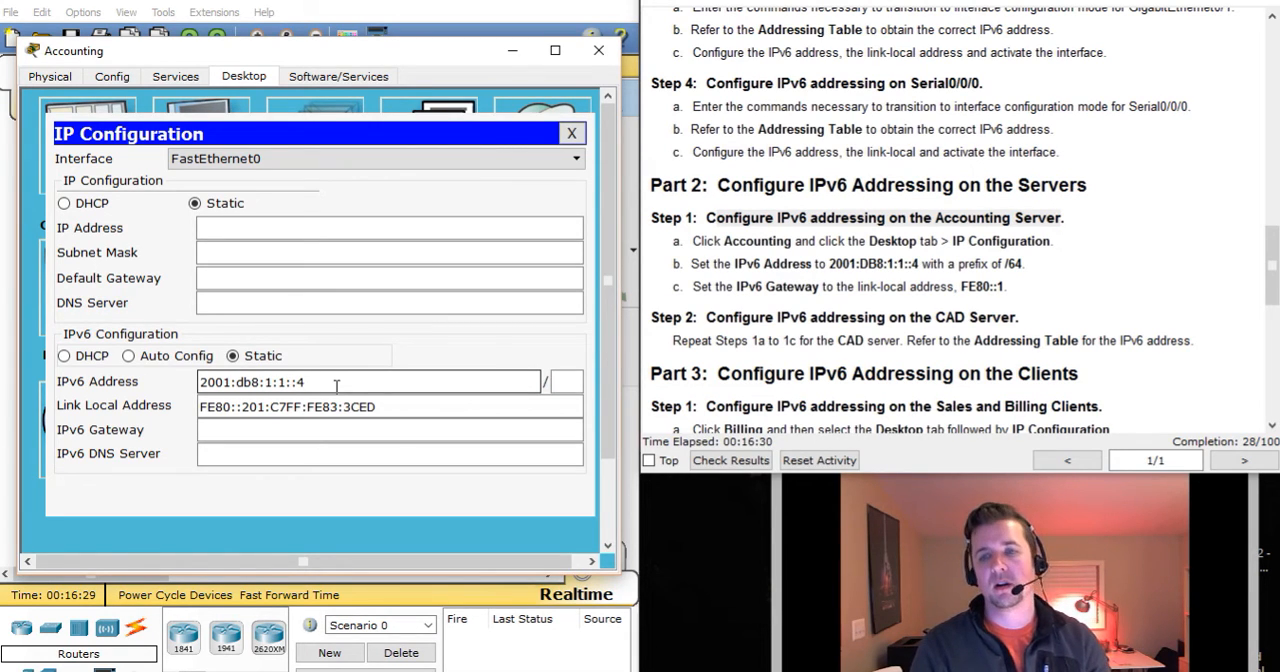
key("Tab")
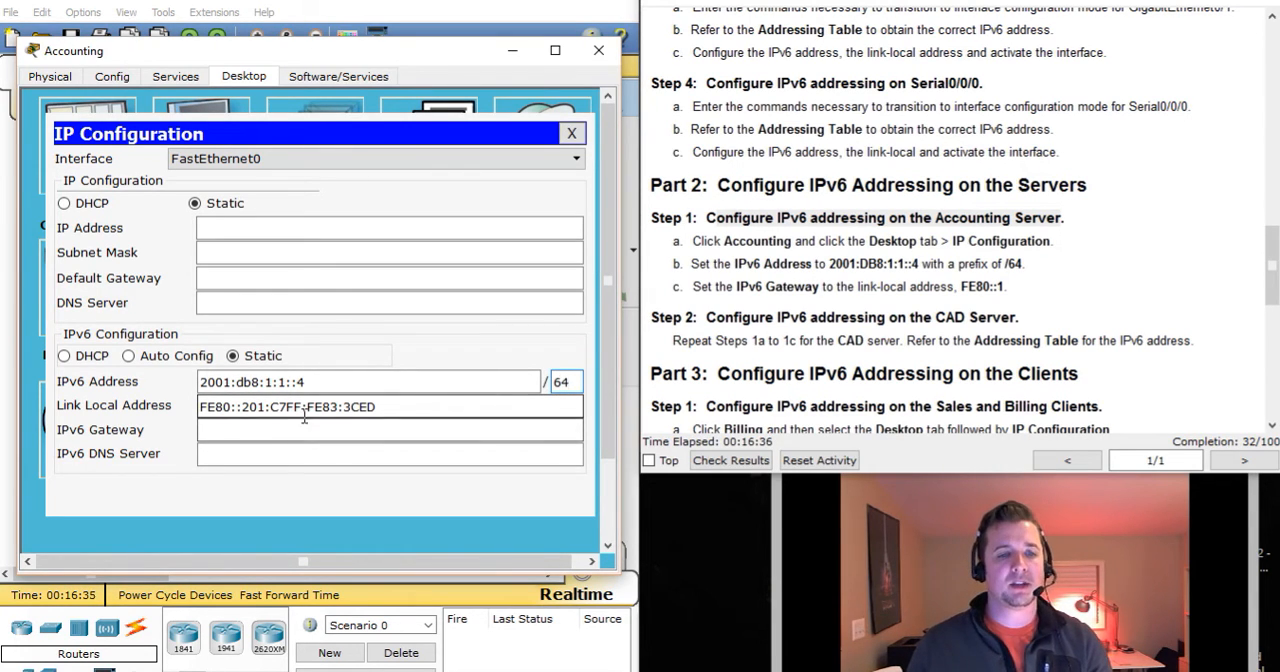
Set the Accounting server's IPv6 gateway to fe80::1, keeping its link-local address, and close its device window.
left_click(439, 407)
left_click_drag(439, 407, 200, 408)
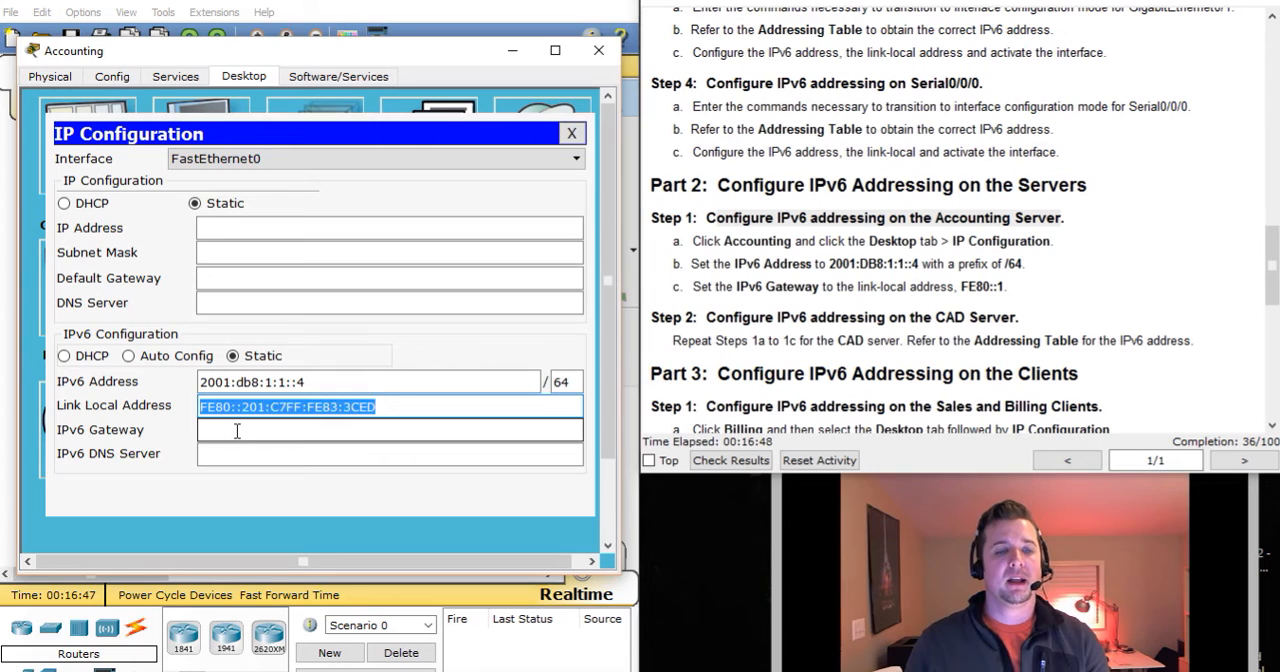
left_click(237, 431)
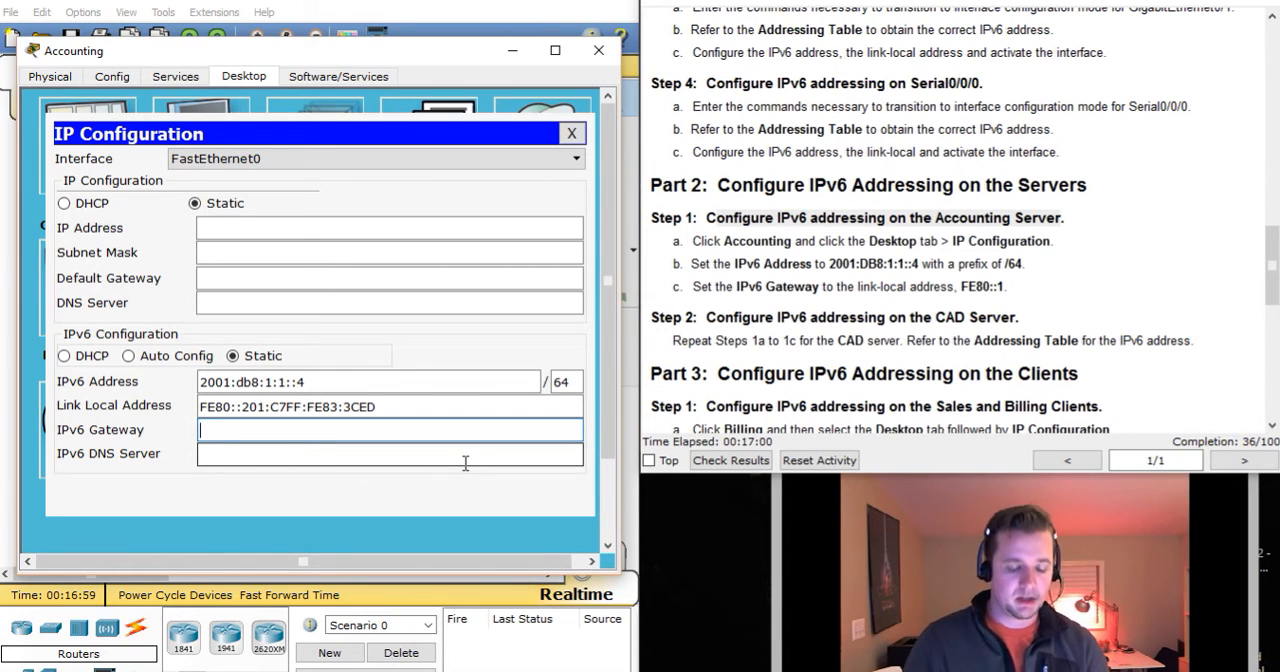
type("80:")
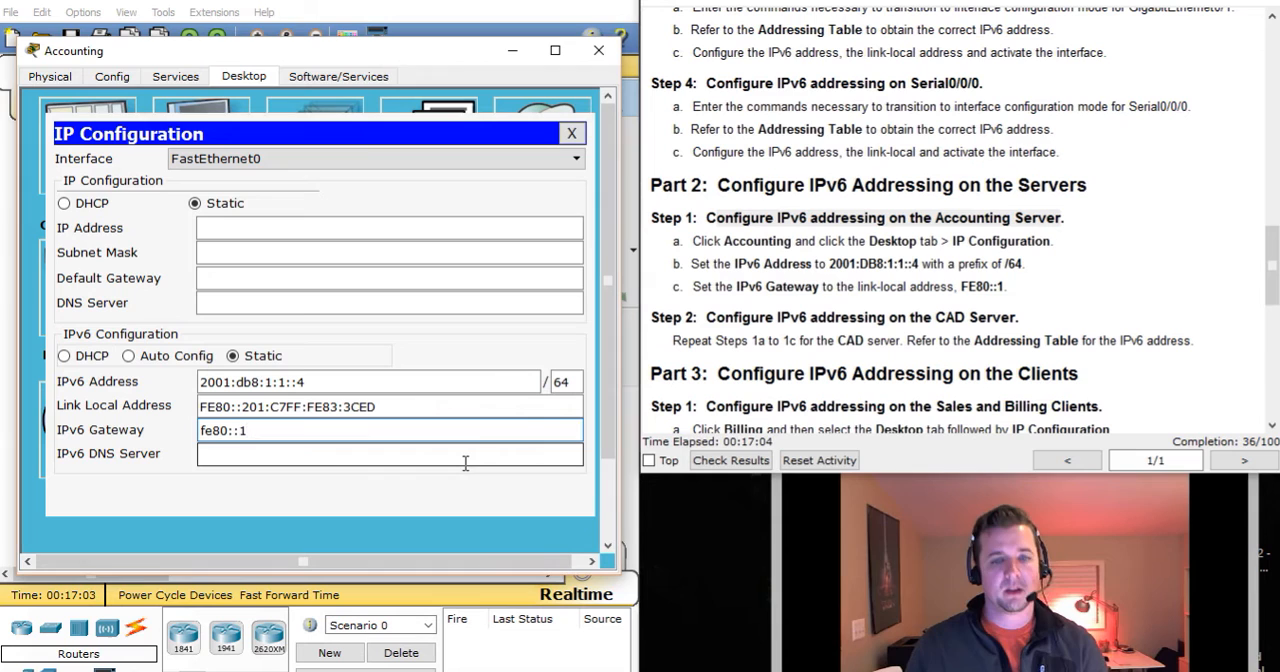
type(":1")
left_click(571, 133)
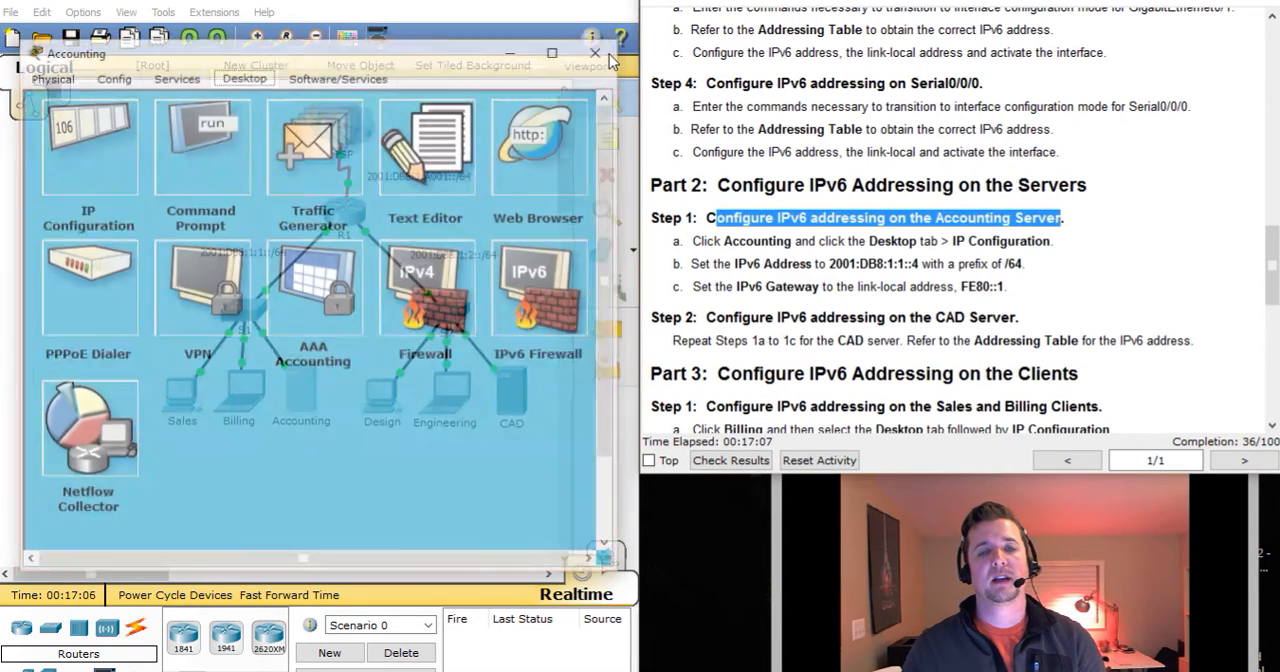
left_click(600, 52)
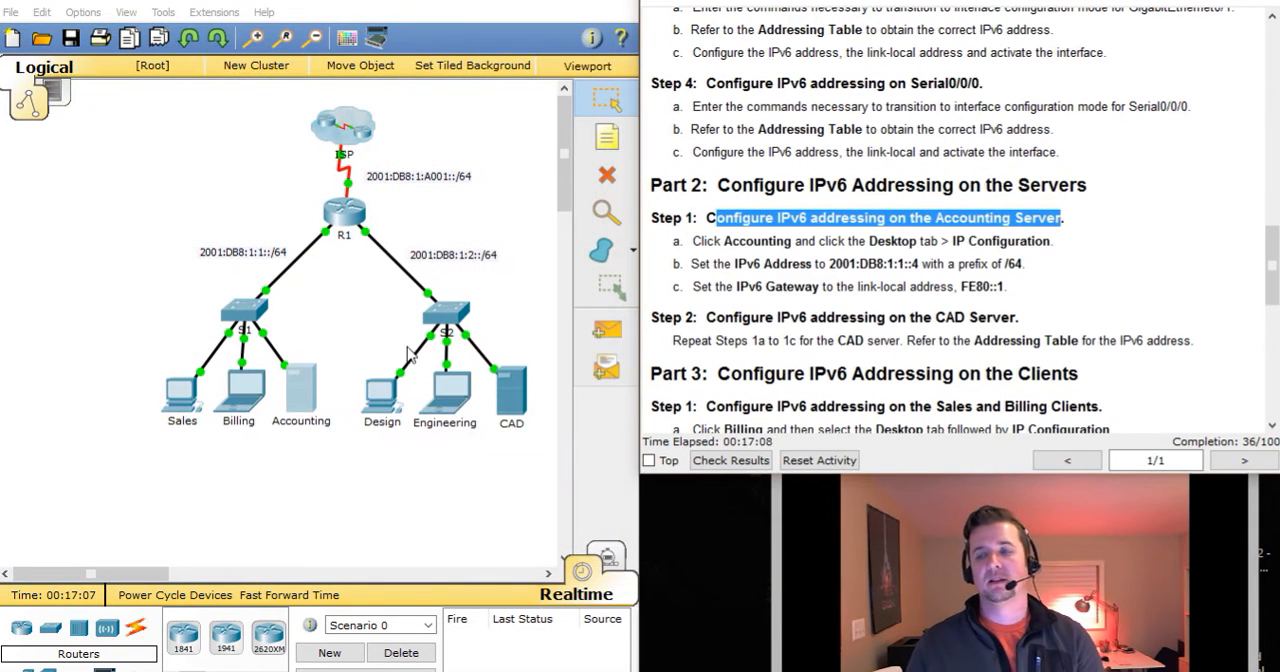
Open the CAD server's IP Configuration for Part 2, Step 2, with its window placed clear of the instructions.
left_click(1171, 241)
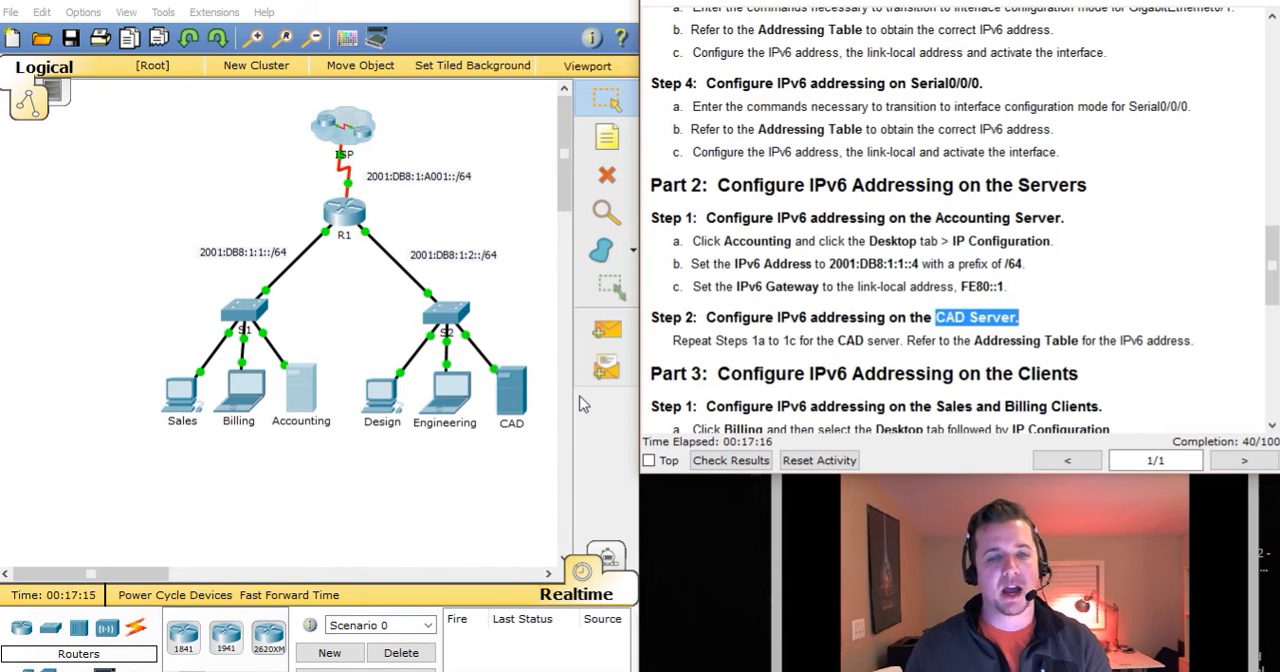
left_click(512, 398)
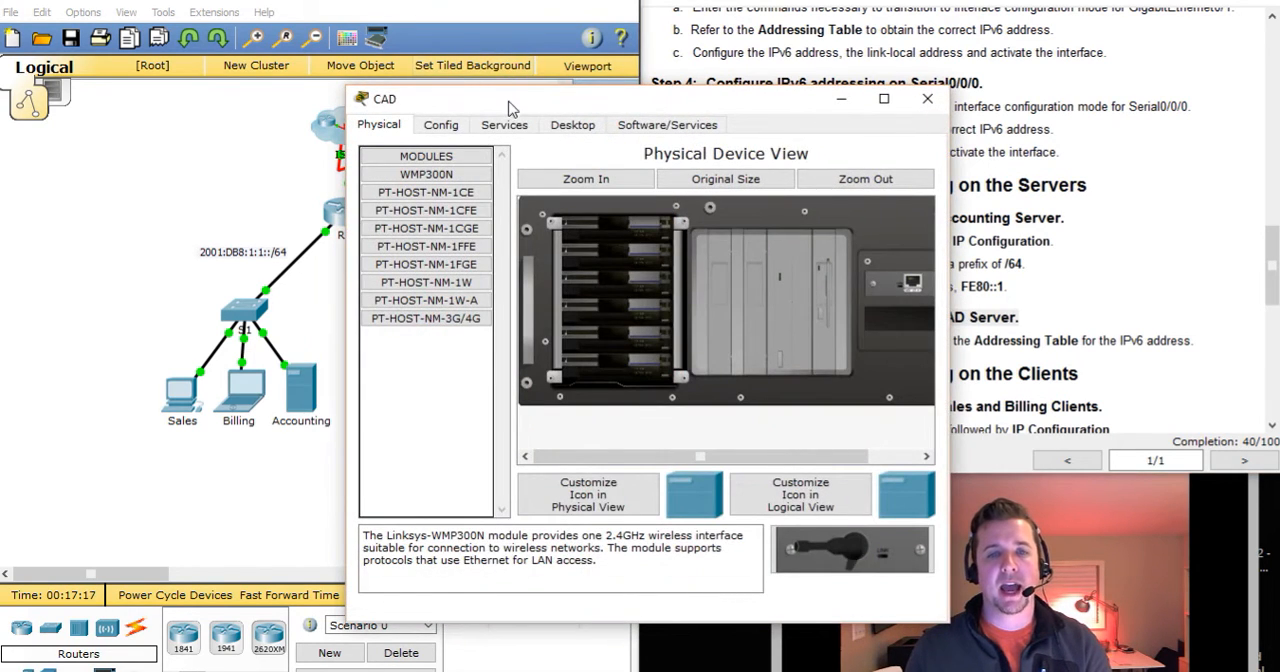
left_click_drag(514, 103, 196, 38)
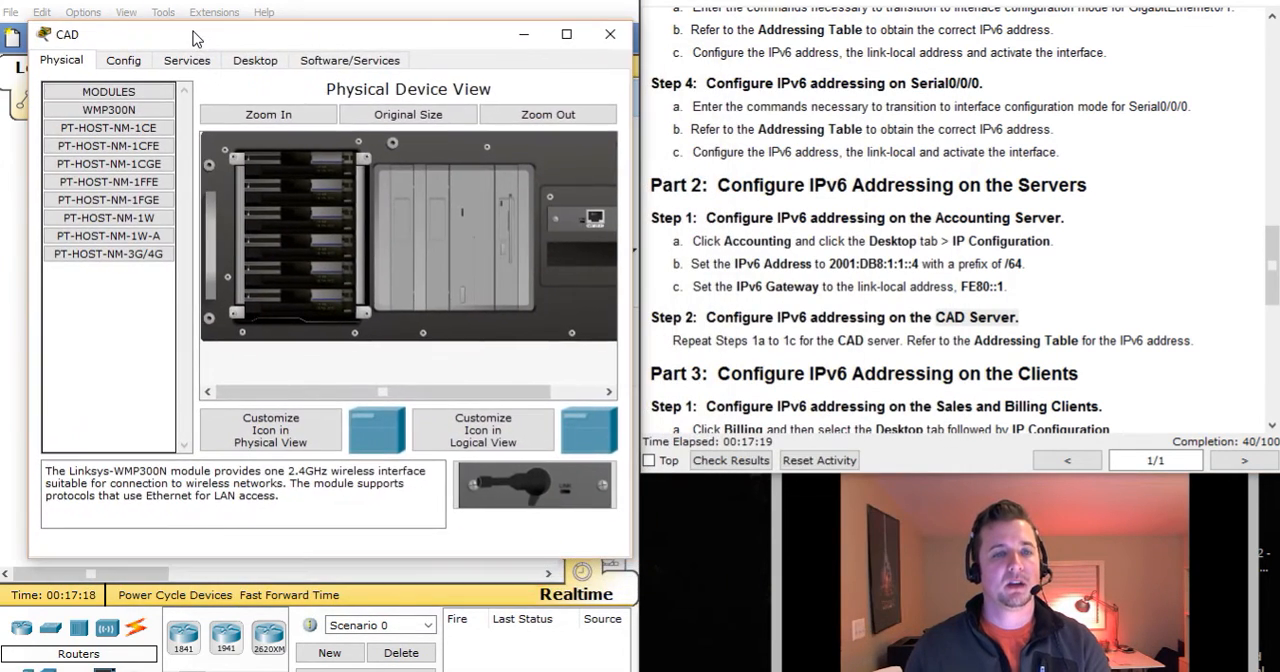
left_click(260, 61)
left_click(80, 97)
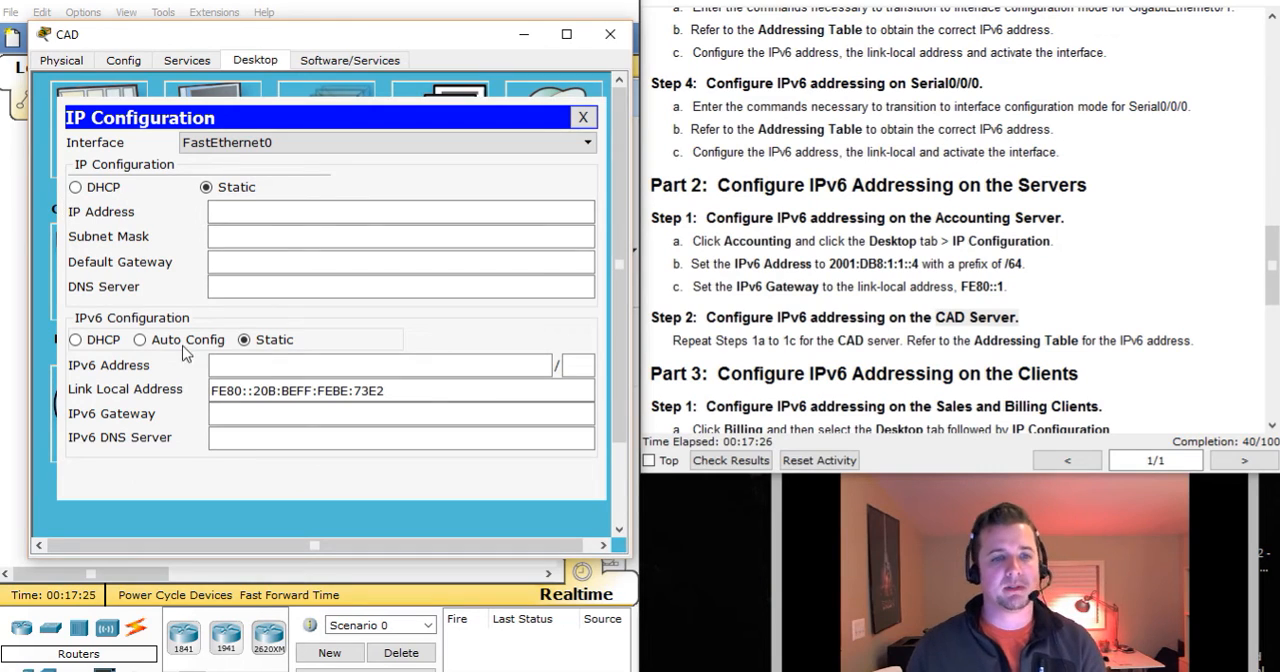
Look up CAD in the Addressing Table and set its static IPv6 address to 2001:db8:1:2::4 with a prefix of 64.
left_click(262, 364)
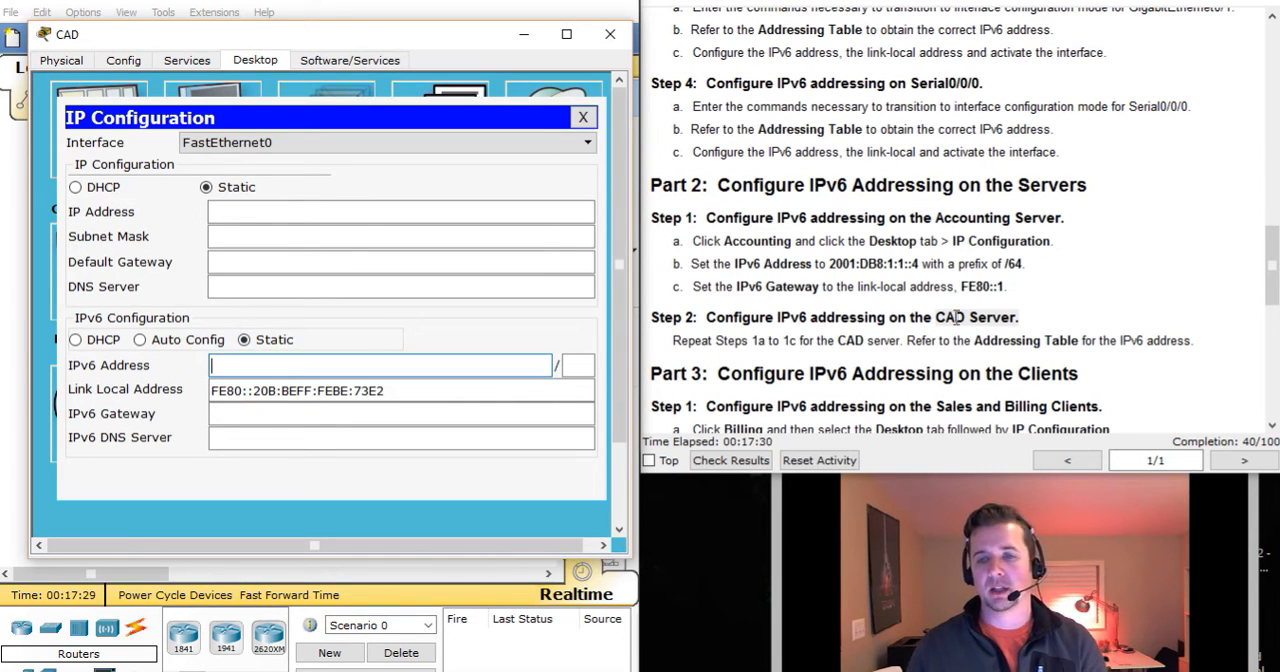
left_click(1271, 258)
left_click_drag(1271, 258, 1275, 70)
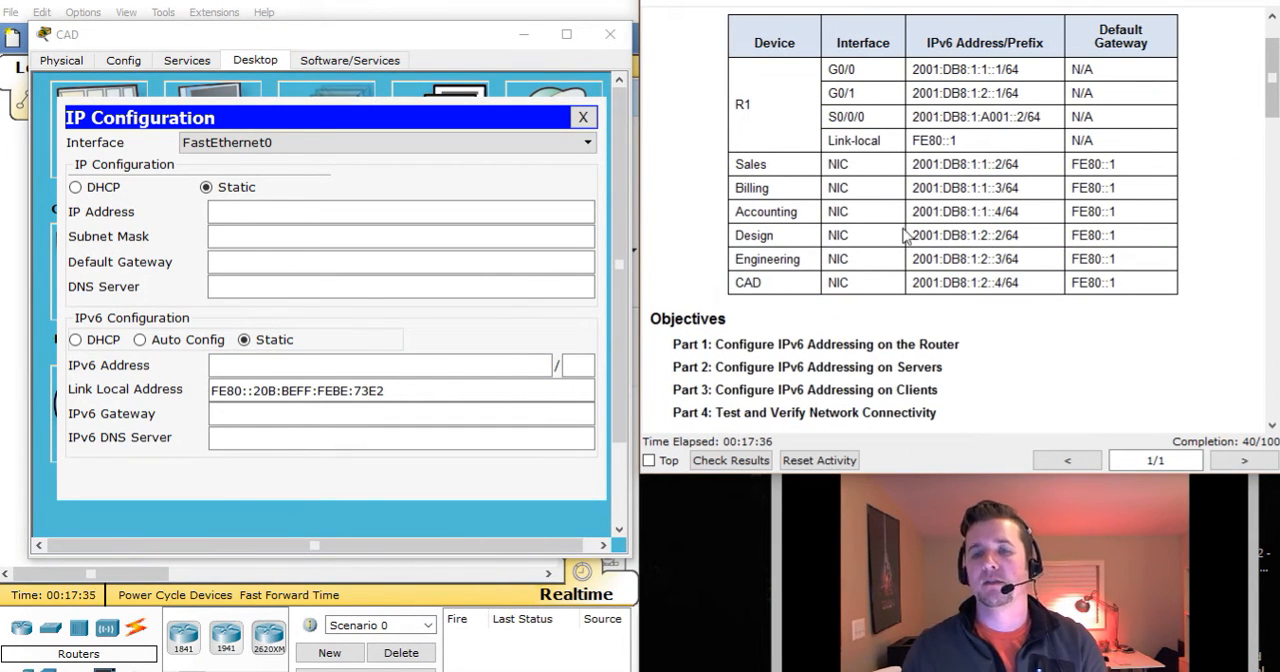
left_click_drag(913, 283, 1020, 283)
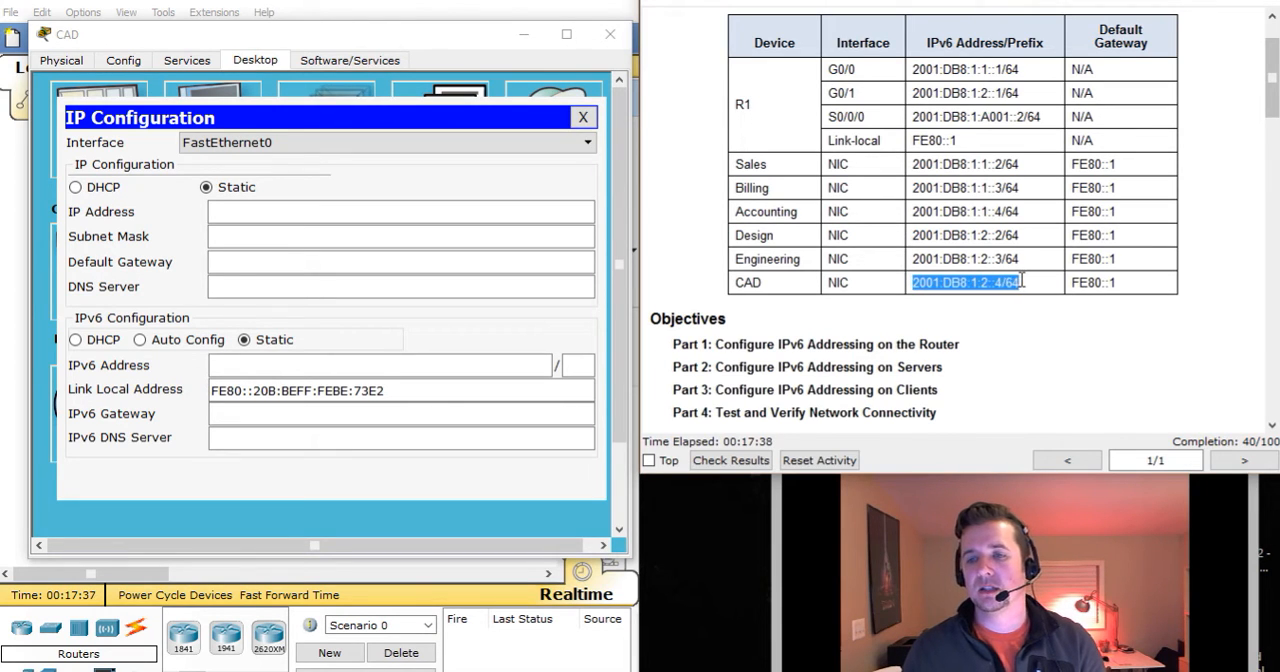
left_click(295, 366)
type("2001:db8:1:2::4")
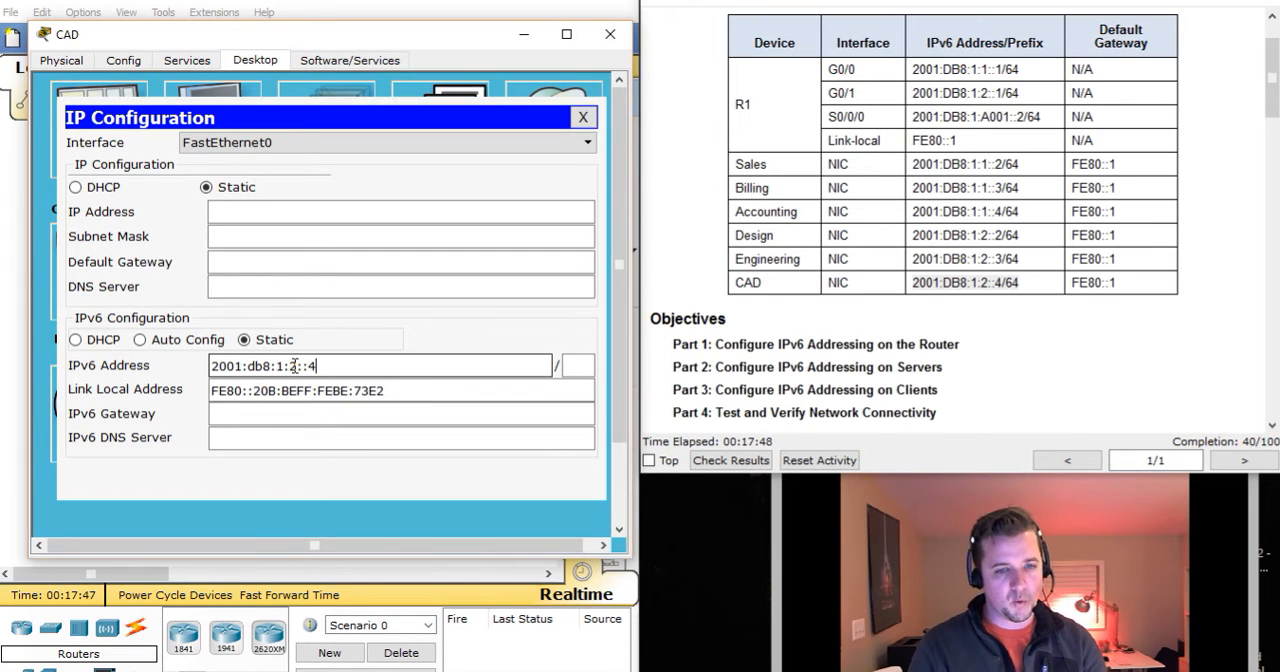
key("Tab")
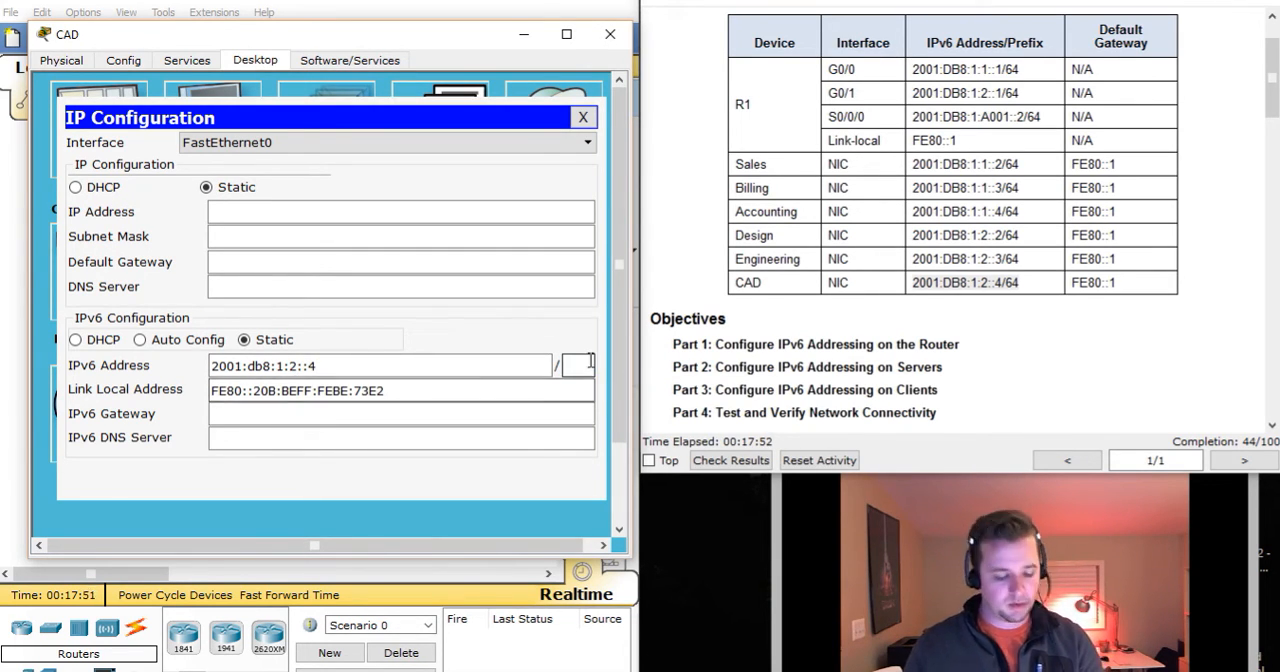
type("64")
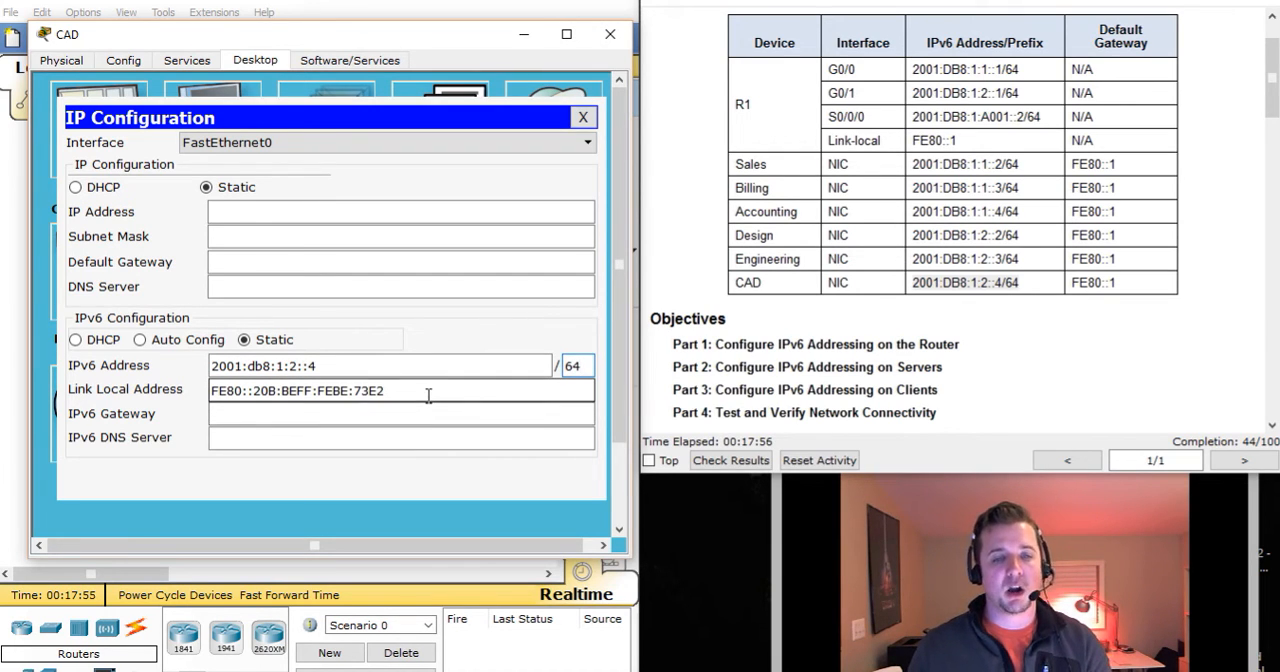
Set the CAD server's IPv6 gateway to fe80::1 and close its device window.
left_click_drag(428, 395, 248, 395)
left_click(250, 418)
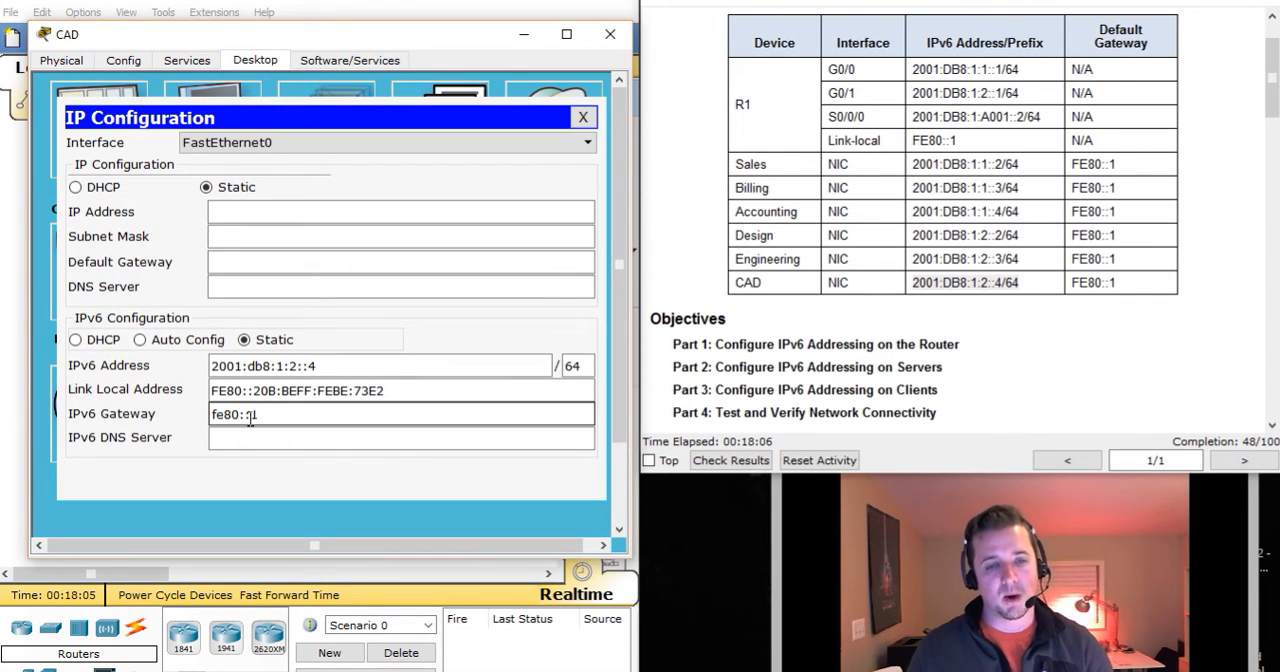
left_click(471, 440)
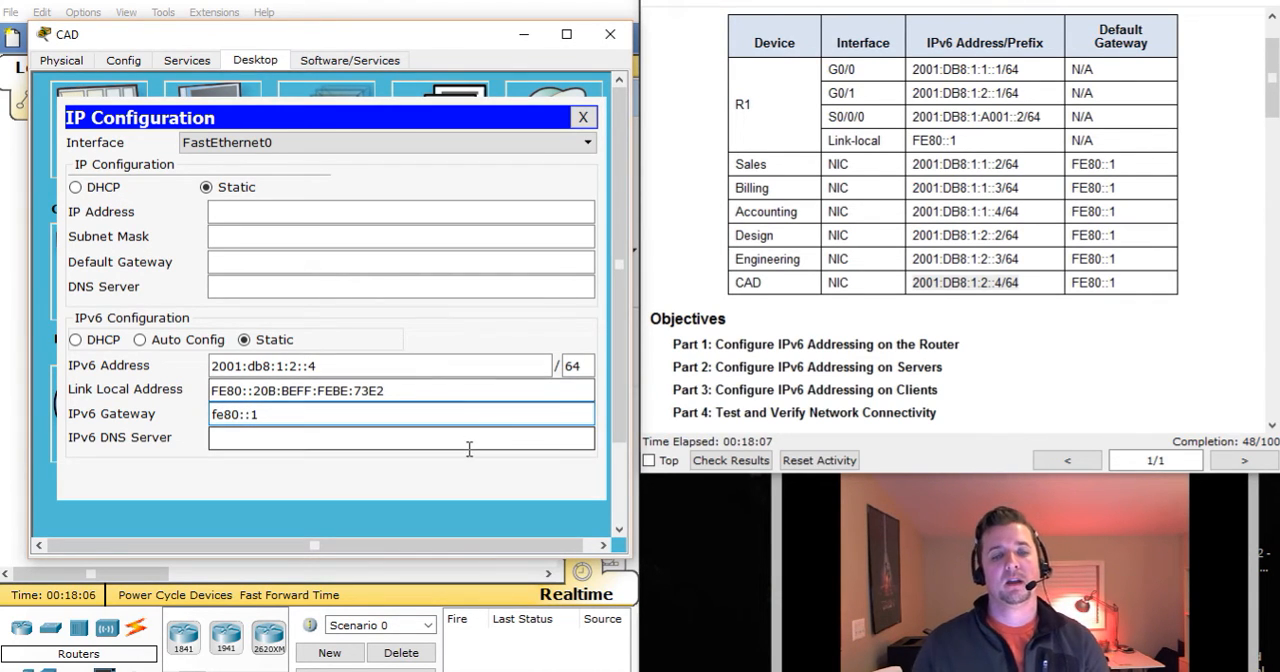
left_click(583, 118)
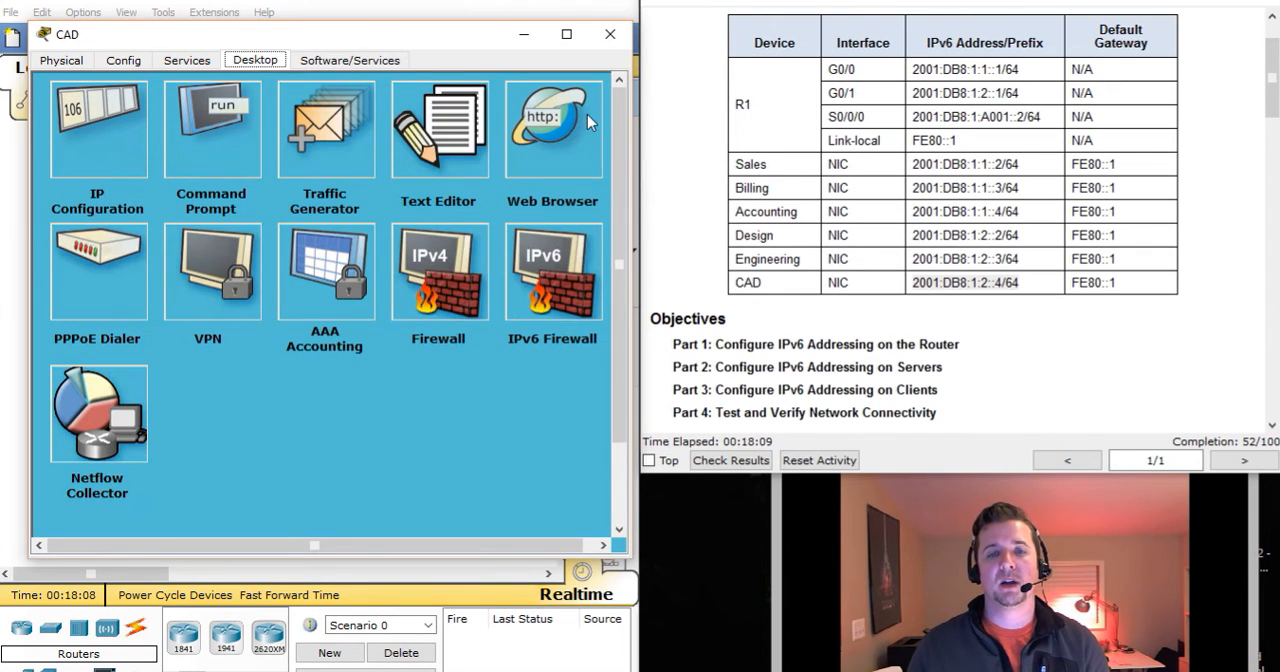
left_click(610, 38)
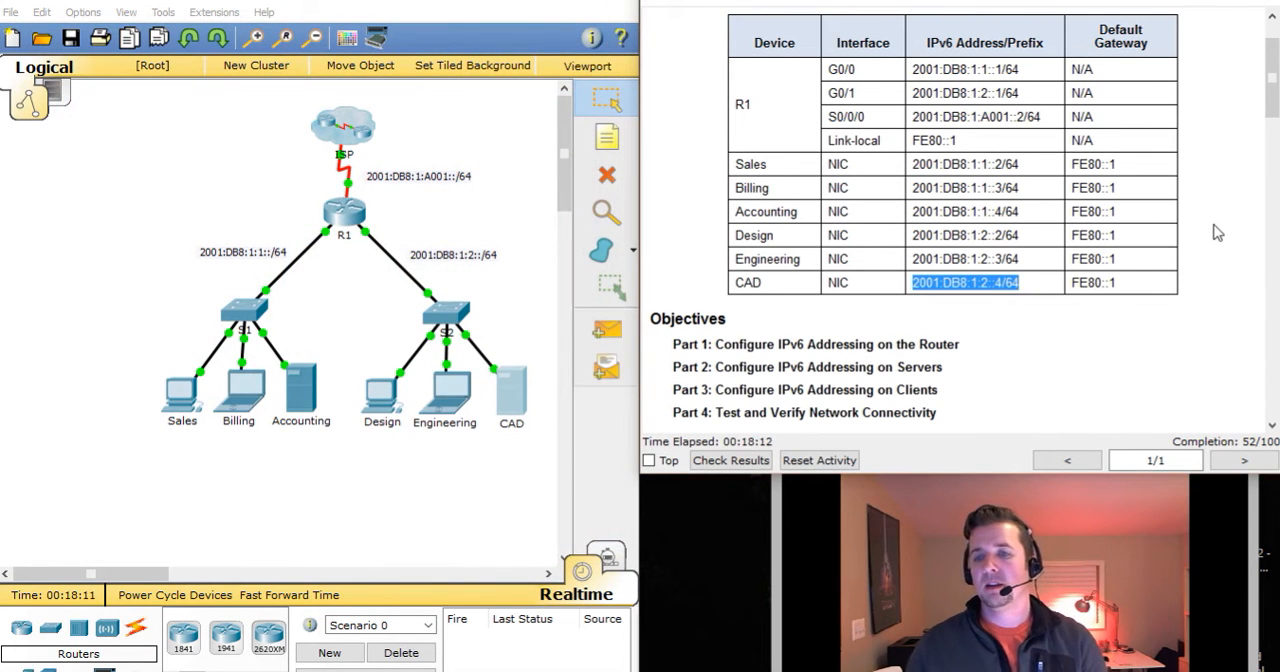
Go to Part 3 of the activity instructions and read how to configure the Sales and Billing clients.
left_click(1217, 241)
scroll(1217, 241, "down", 15)
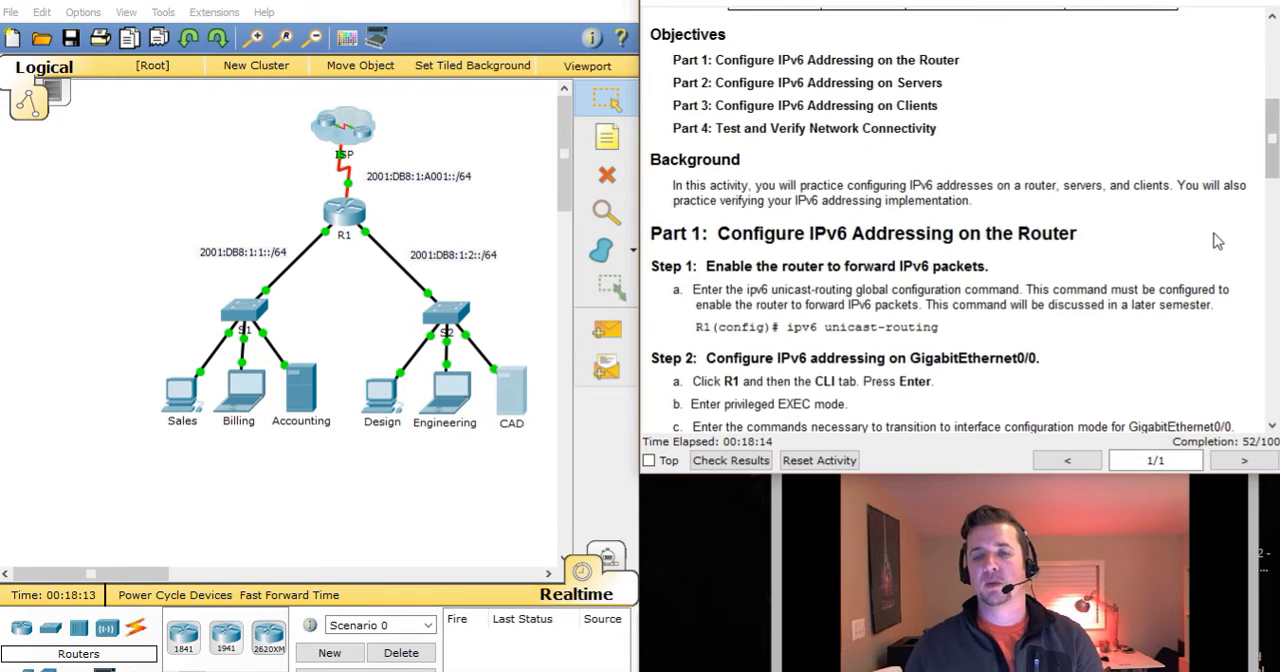
scroll(1217, 241, "down", 1)
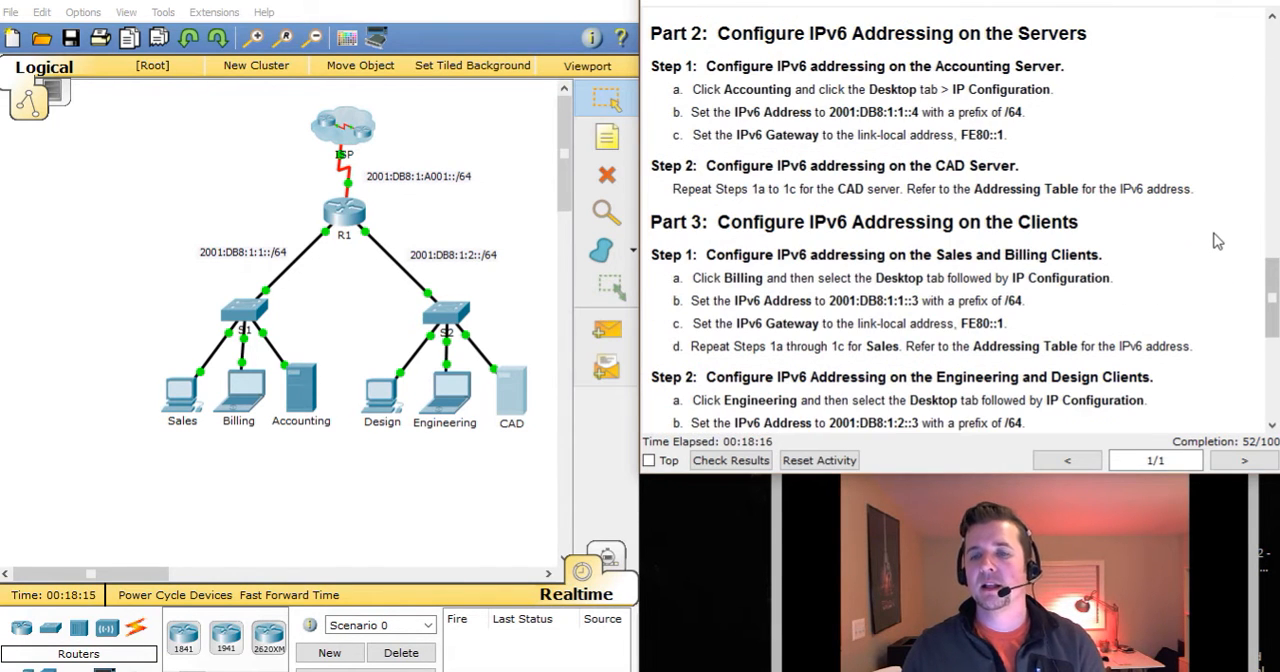
left_click_drag(776, 221, 1085, 240)
left_click(966, 307)
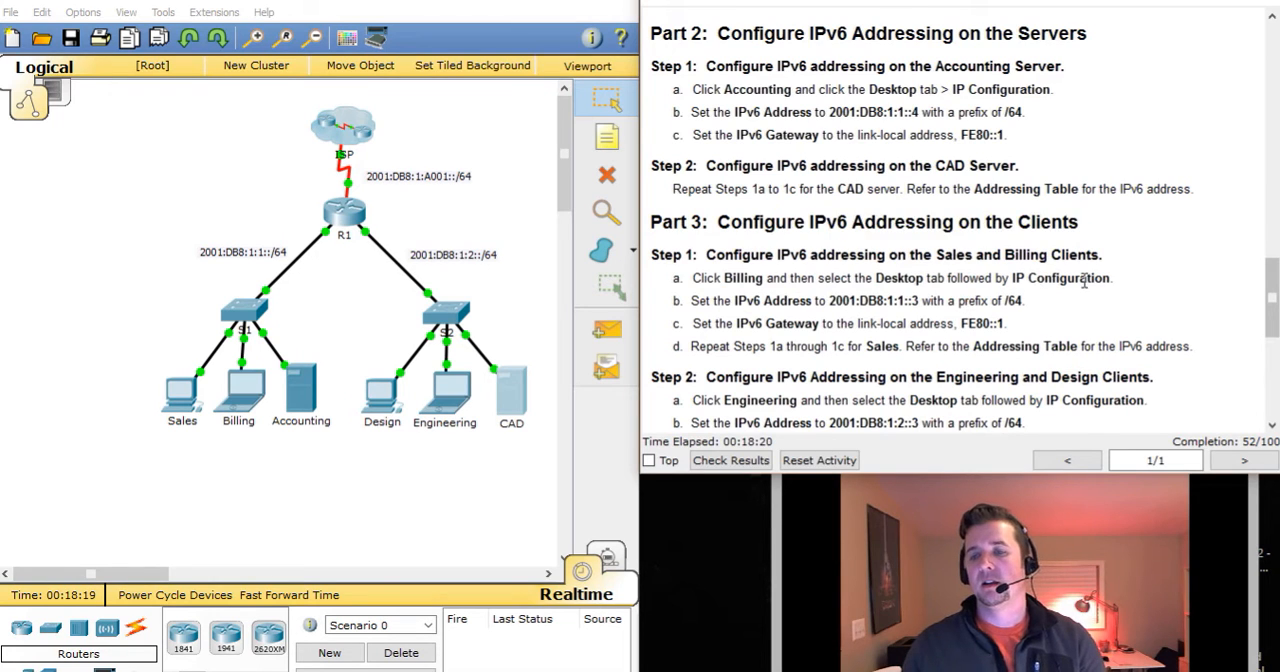
scroll(1085, 282, "down", 1)
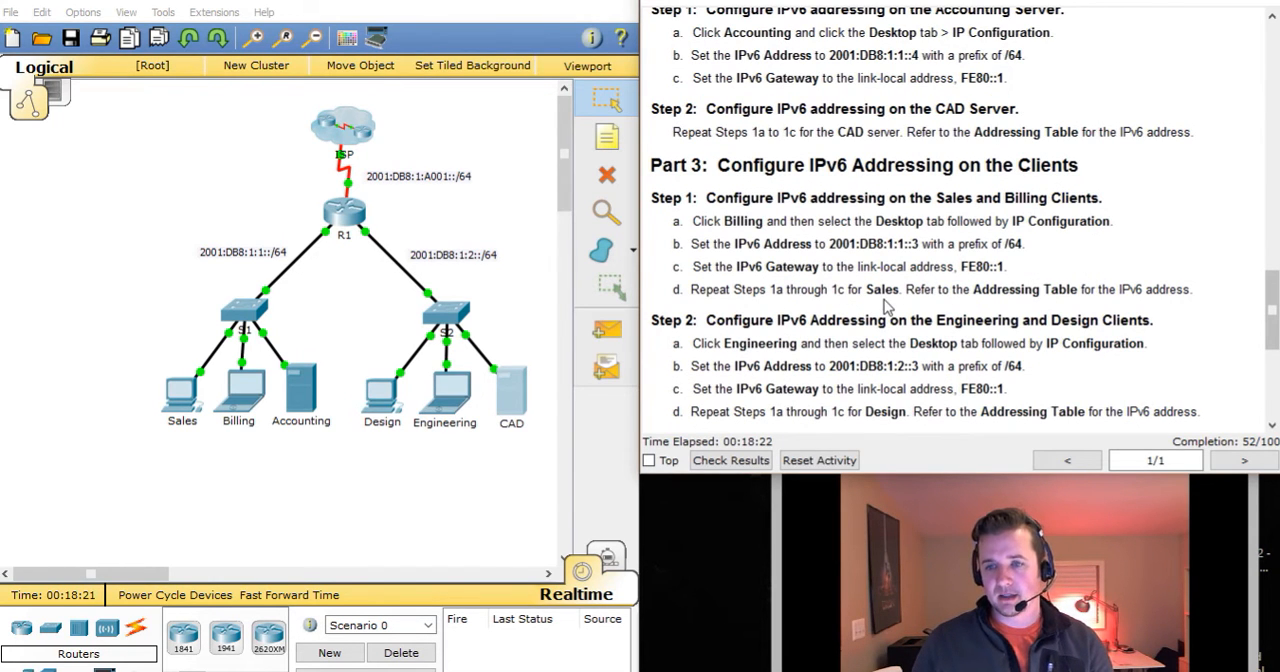
Open the Sales client's IP Configuration beside the instructions, with the Addressing Table in view.
left_click(195, 398)
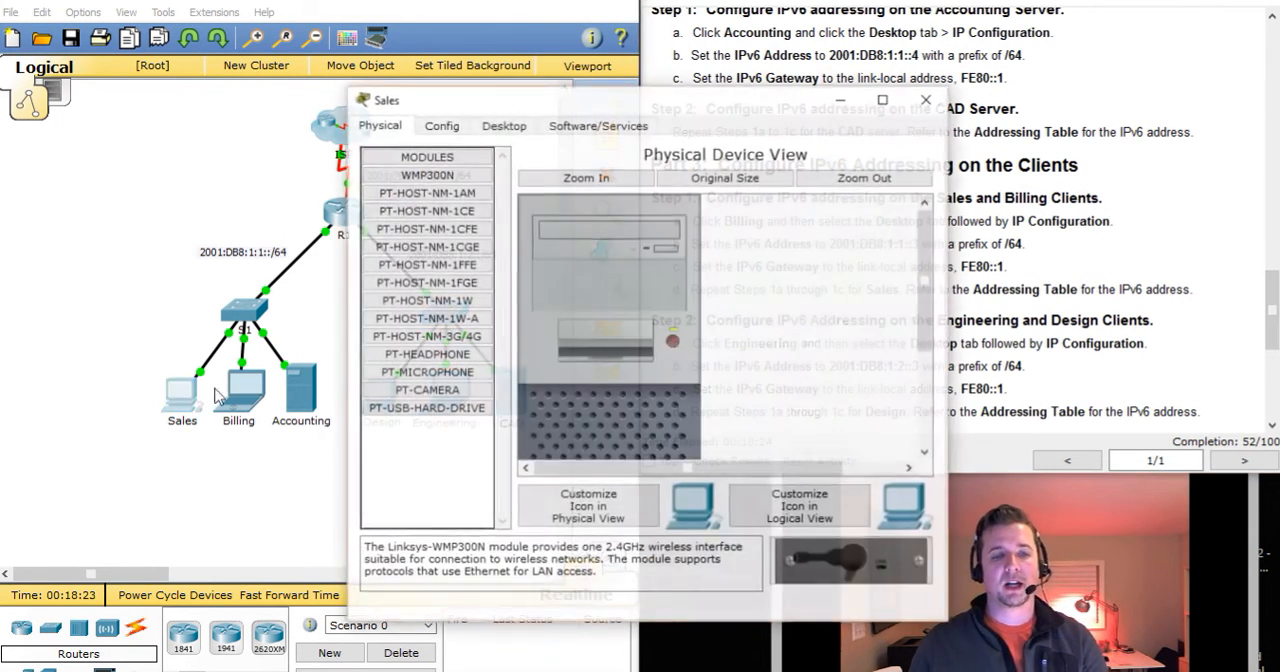
left_click_drag(650, 103, 304, 65)
left_click_drag(1276, 290, 1275, 78)
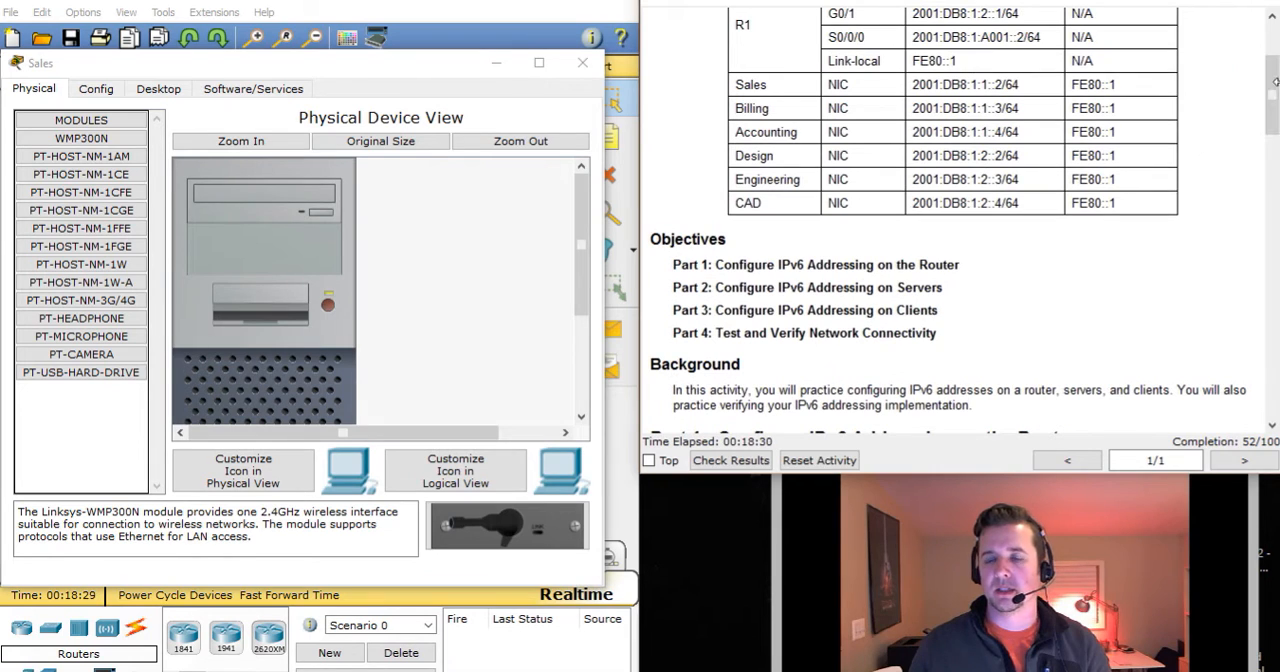
left_click(160, 68)
left_click(156, 90)
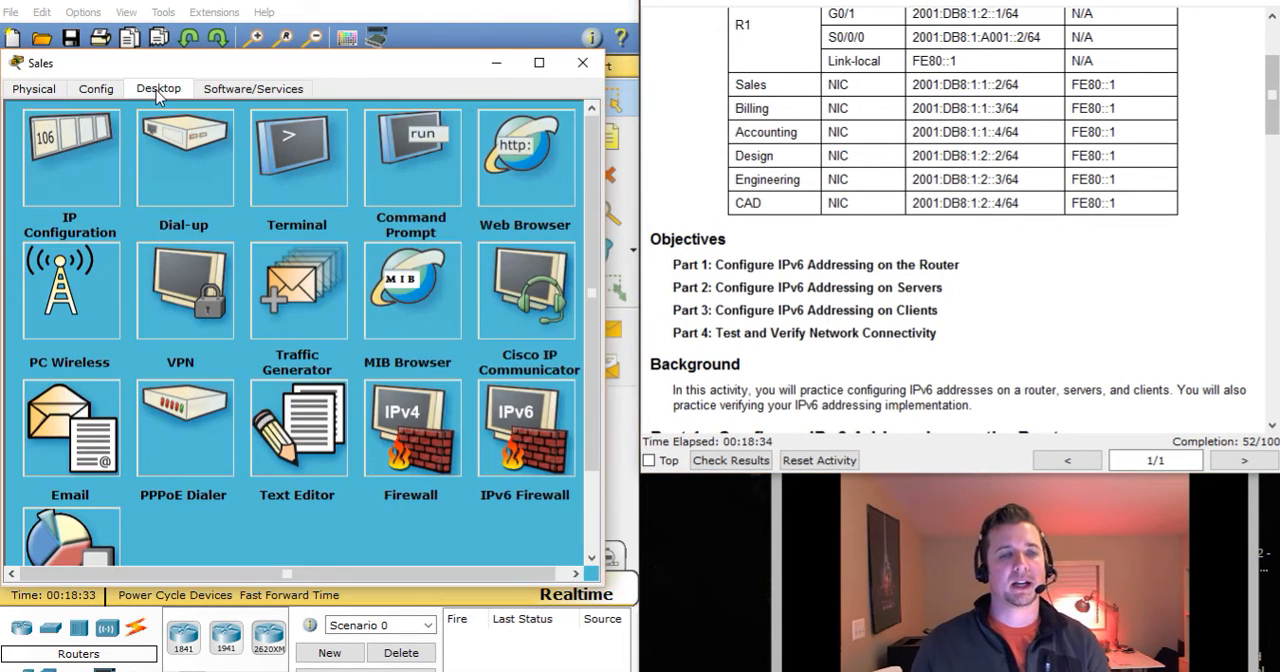
left_click(47, 137)
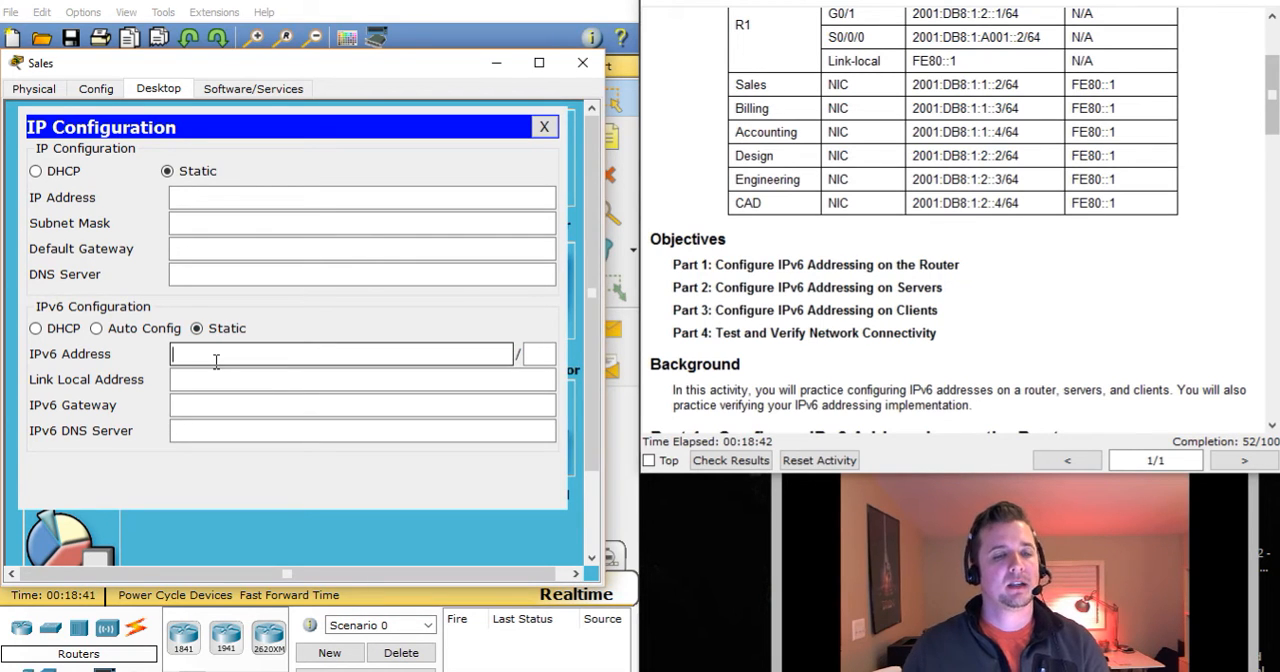
Set the Sales client's static IPv6 address to 2001:db8:1:1::2 with a prefix of 64.
type("001:db8:")
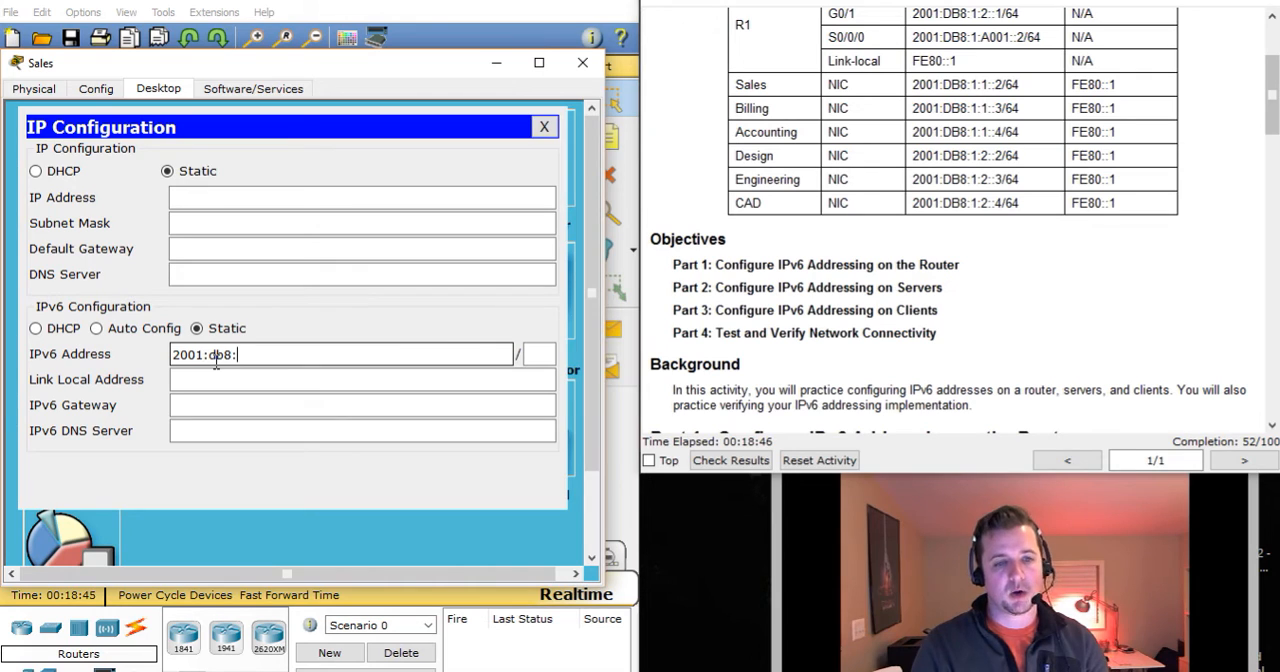
type("1:1::2")
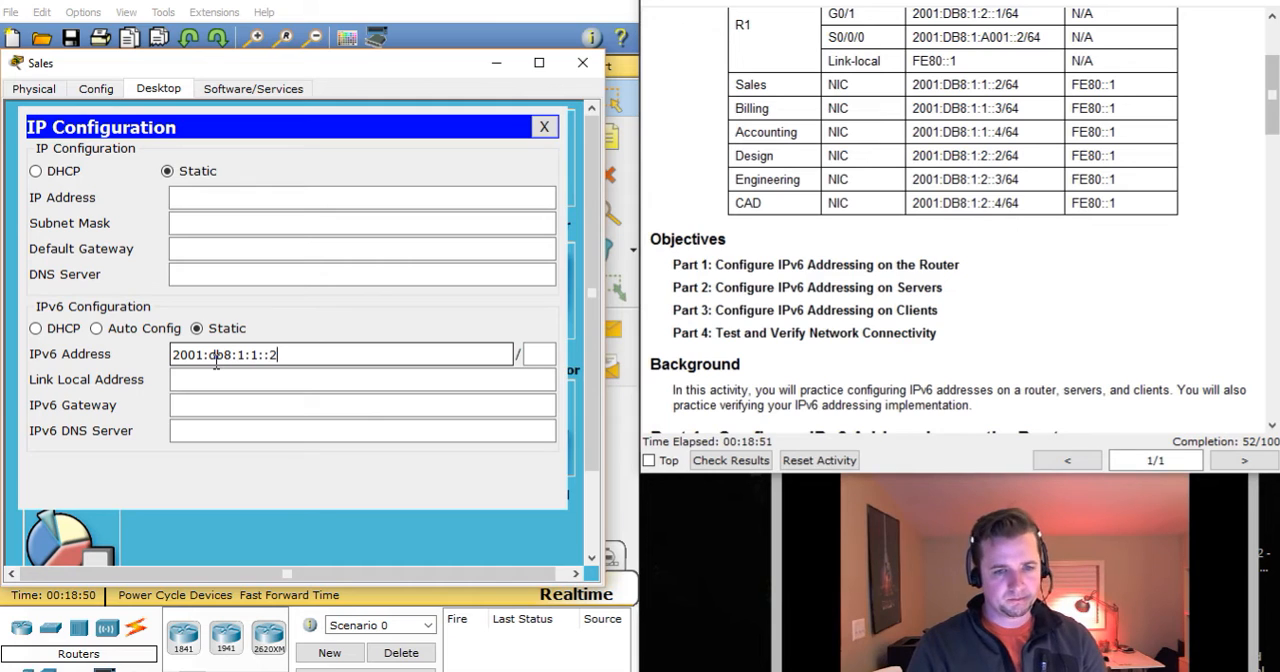
key("Tab")
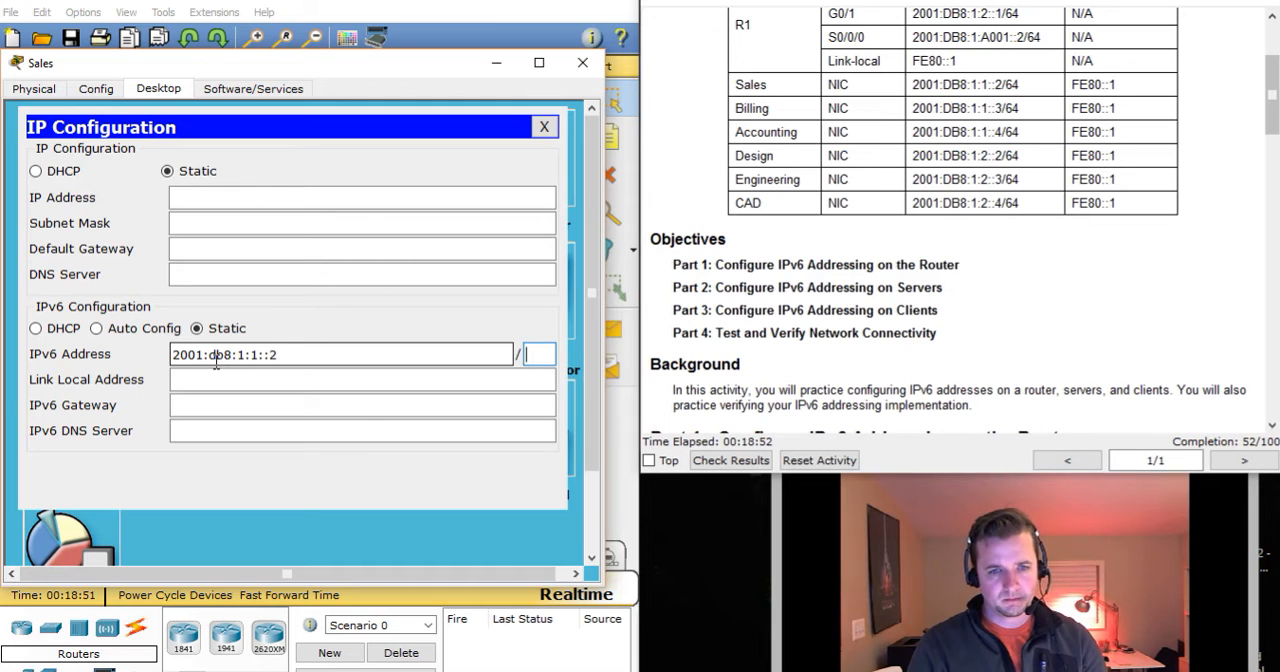
type("64")
key("Tab")
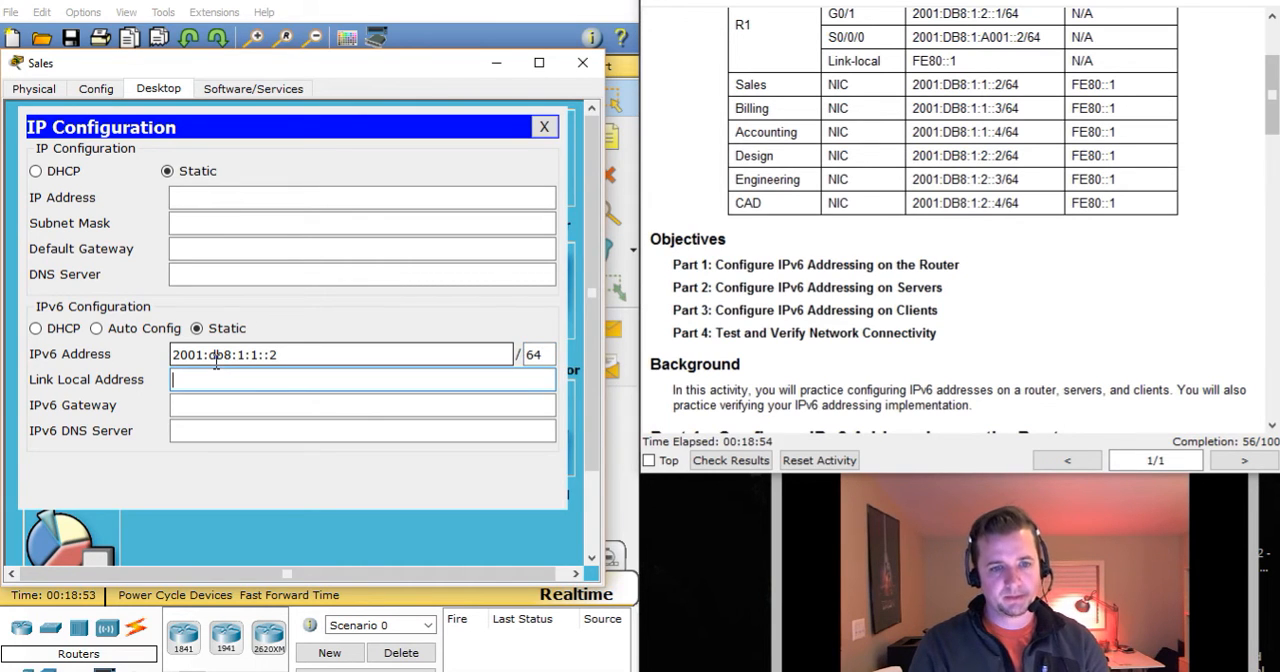
Set the Sales client's IPv6 gateway to fe80::1 and close its device window.
key("Tab")
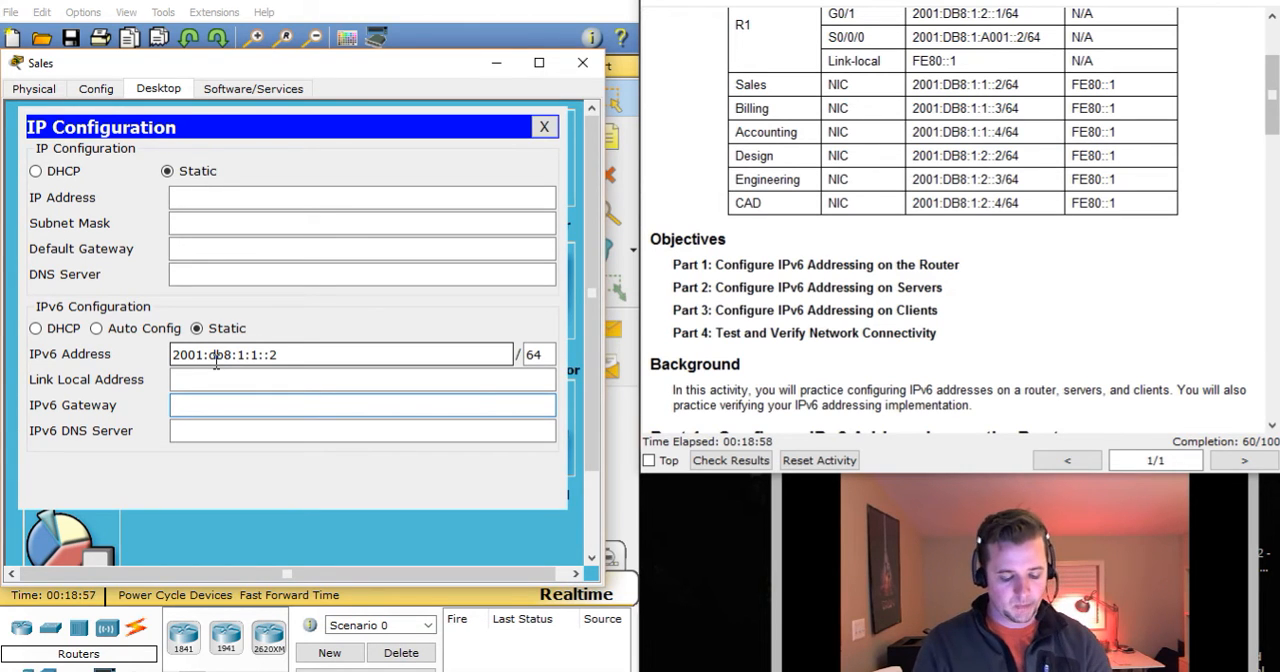
type("fe80")
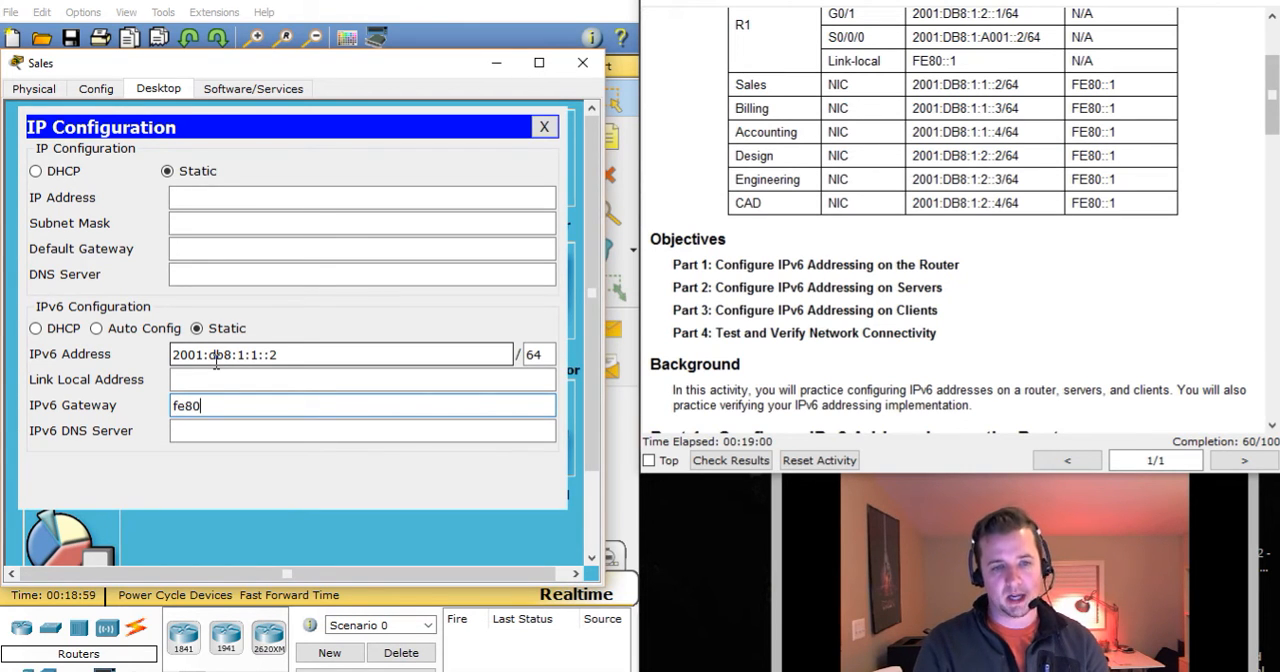
type("::1")
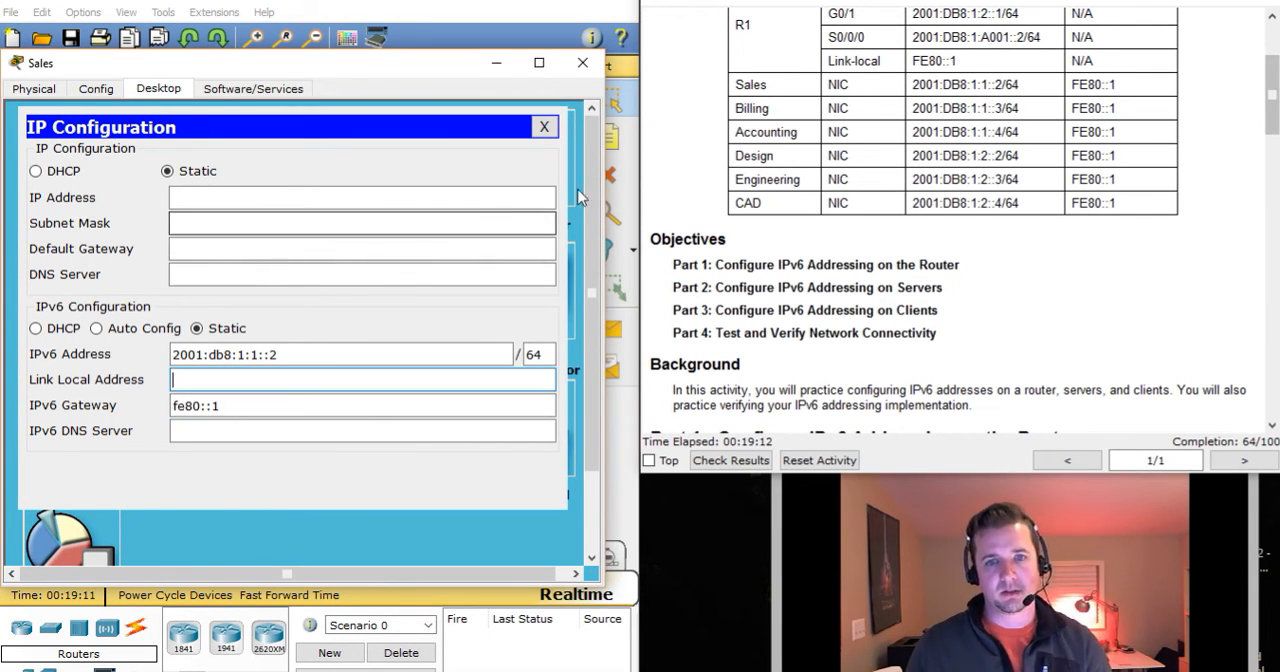
left_click(546, 128)
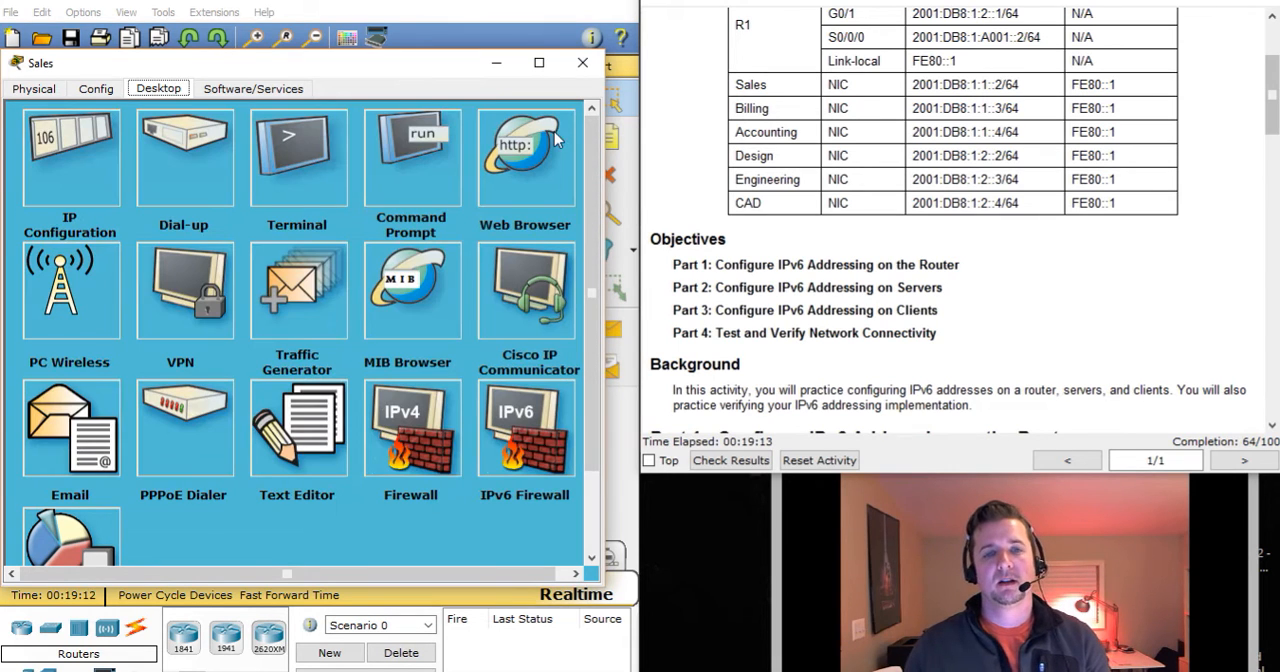
left_click(582, 66)
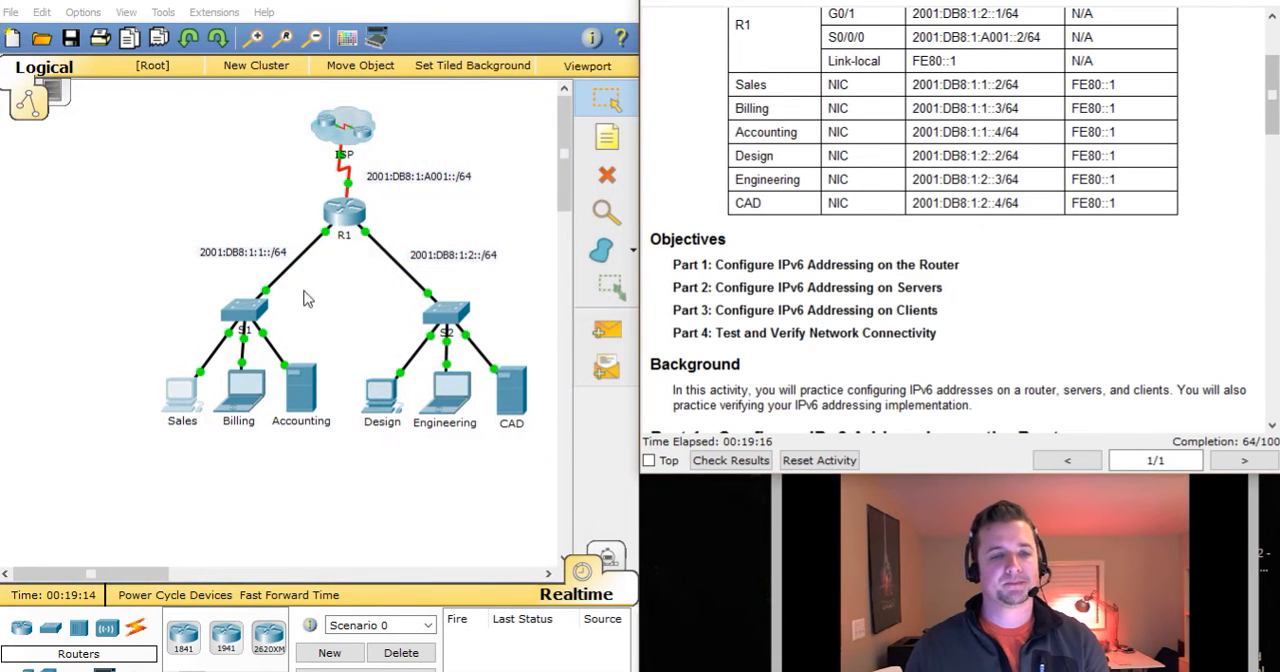
Open the Billing client's IP Configuration, keeping the Addressing Table in view.
left_click(243, 396)
left_click_drag(605, 100, 297, 43)
left_click(171, 62)
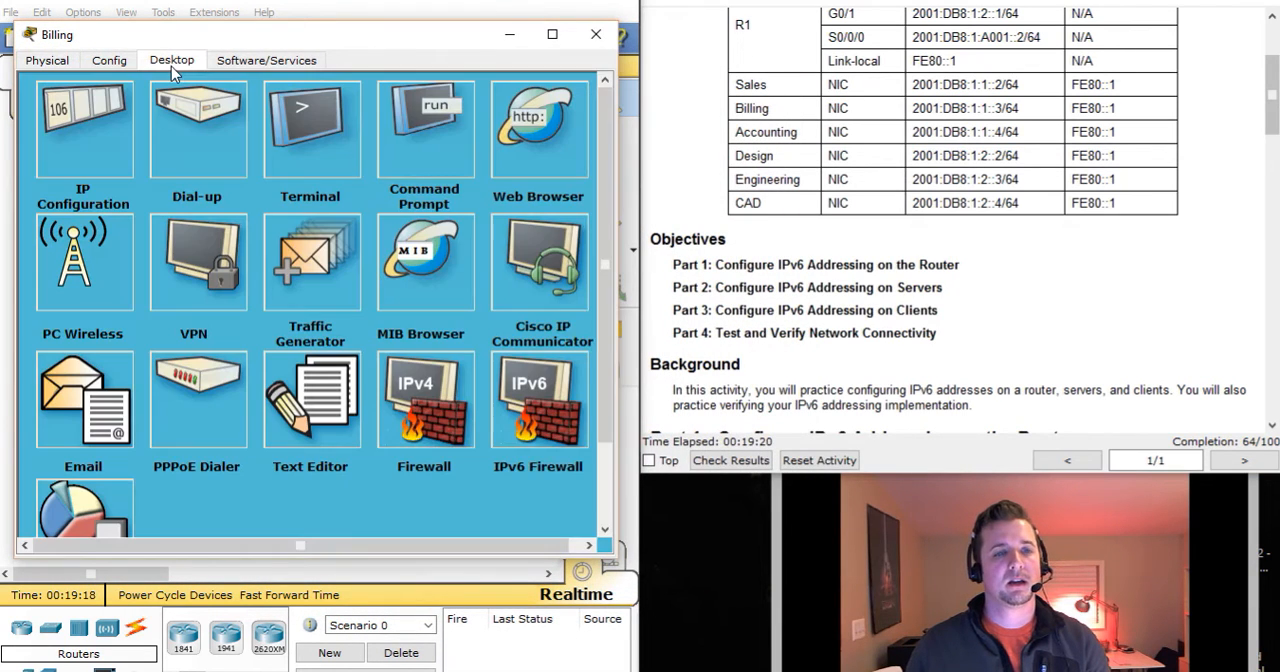
left_click(117, 130)
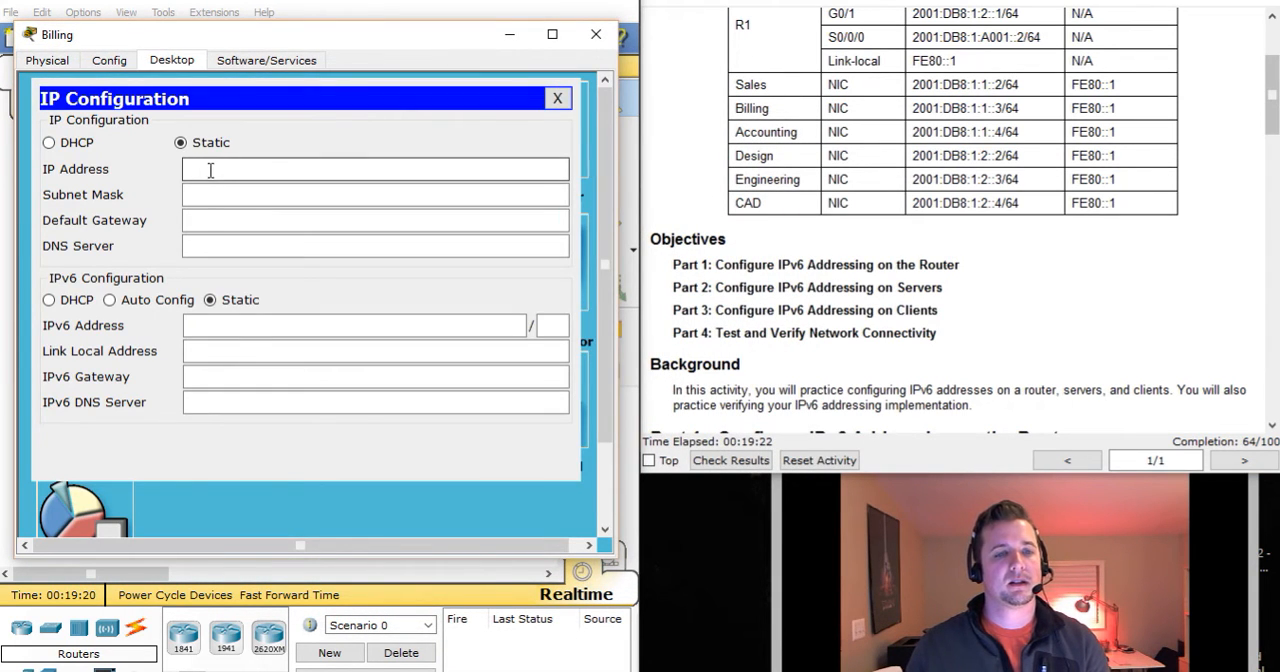
Set the Billing client's static IPv6 address to 2001:db8:1:1::3 with a prefix of 64.
left_click(242, 326)
type("2001")
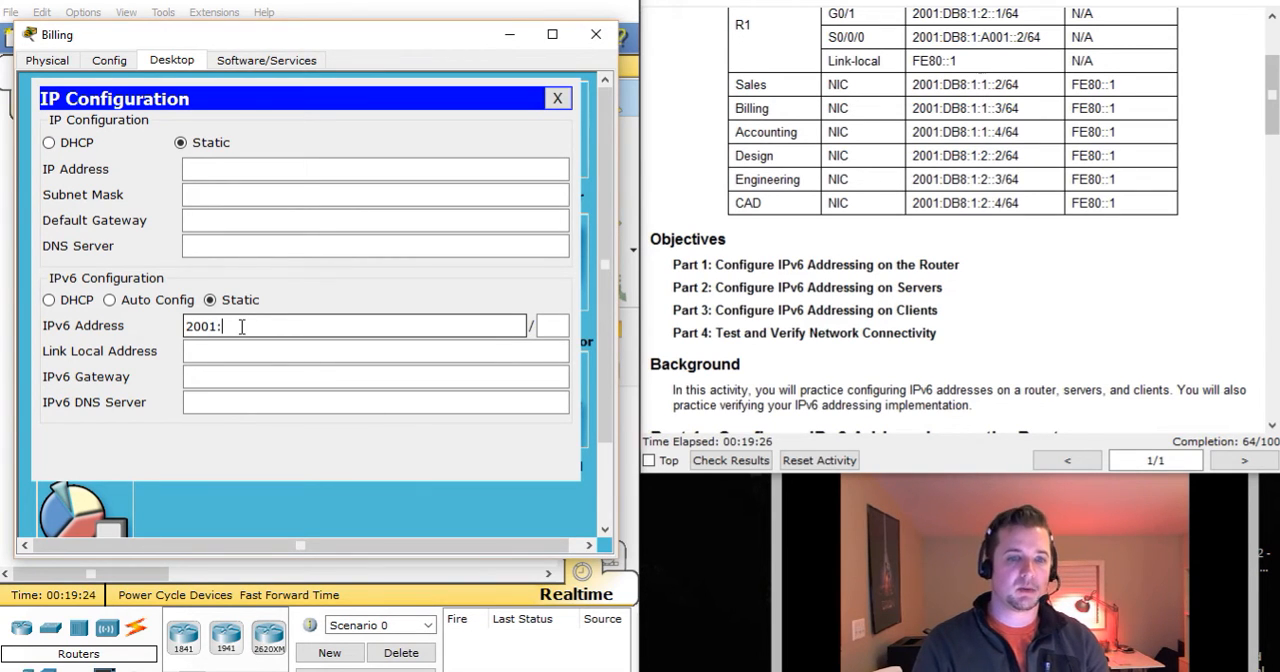
type(":db8:")
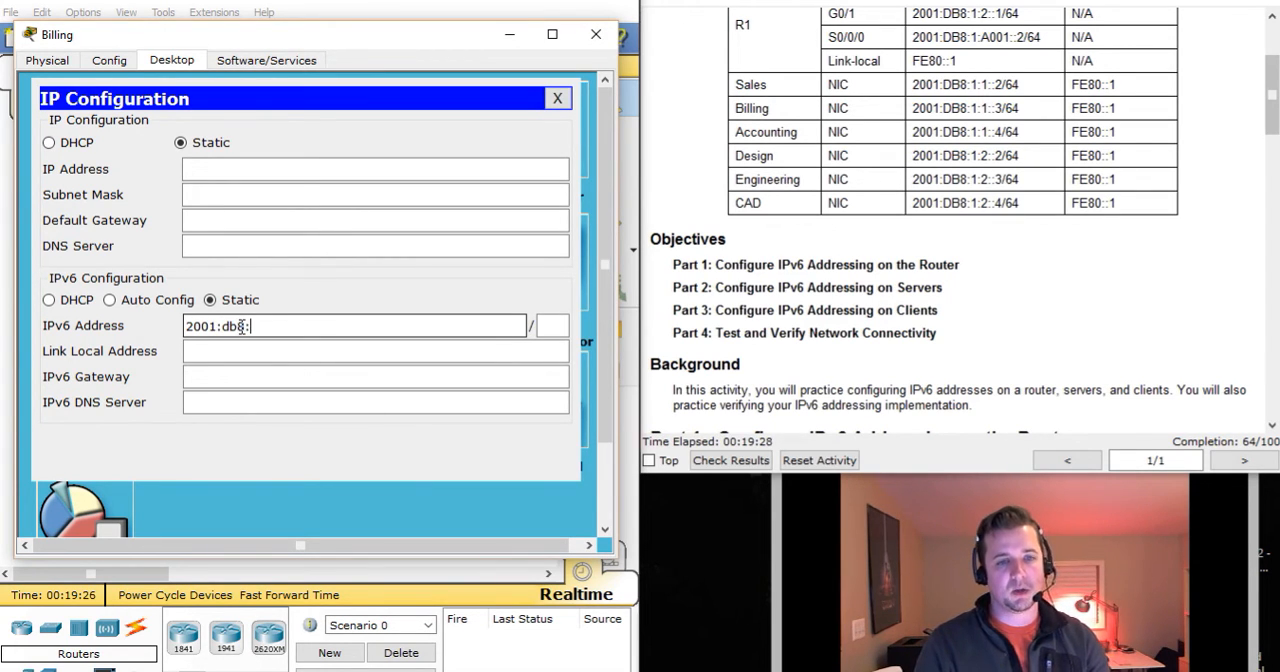
type("1:1::")
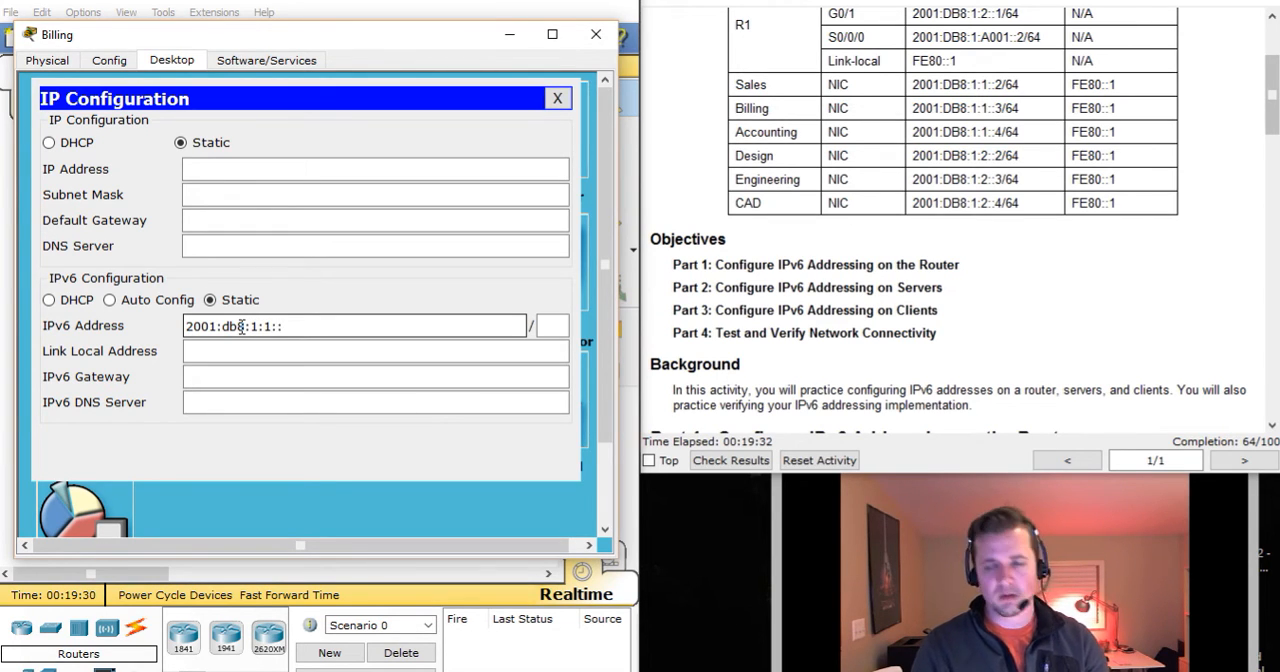
type("3")
key("Tab")
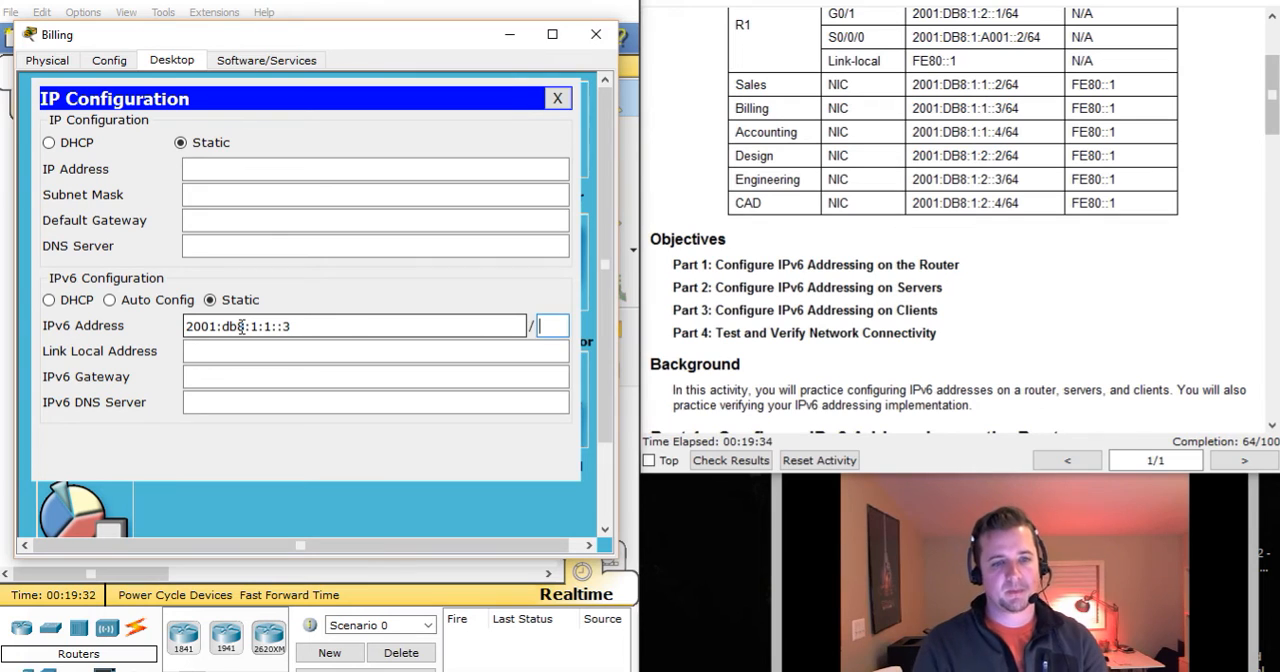
type("64")
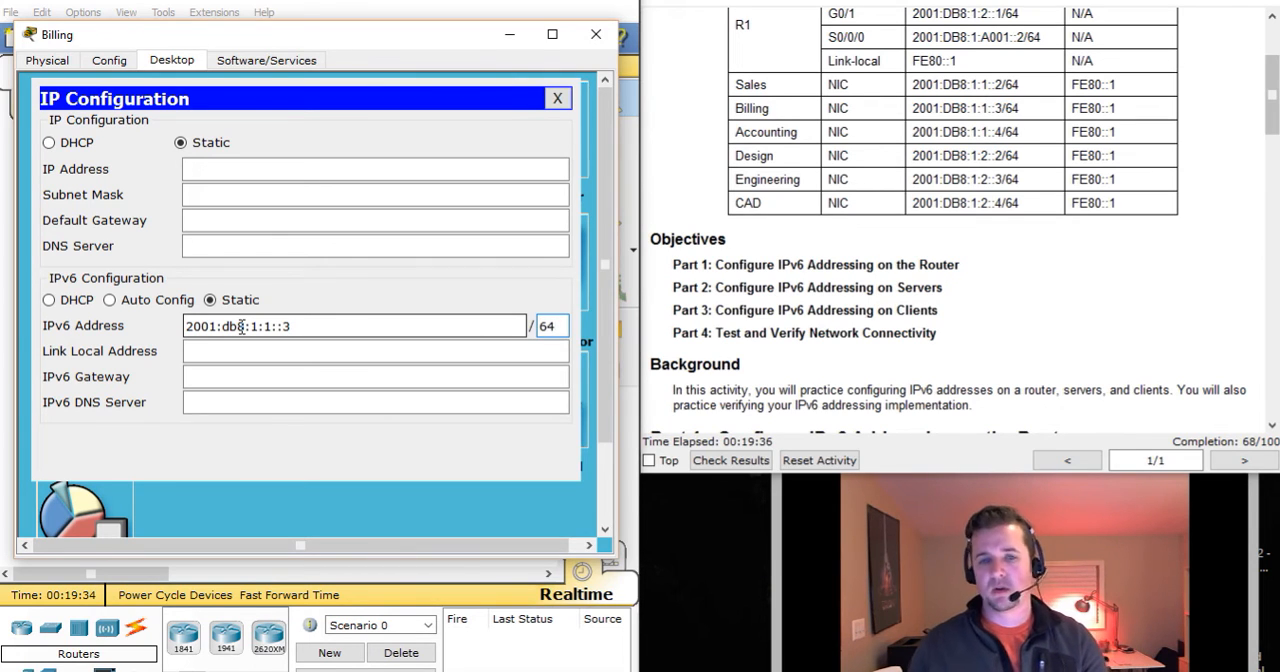
Set the Billing client's IPv6 gateway to fe80::1 and close its device window.
left_click(225, 377)
type("fe80::1")
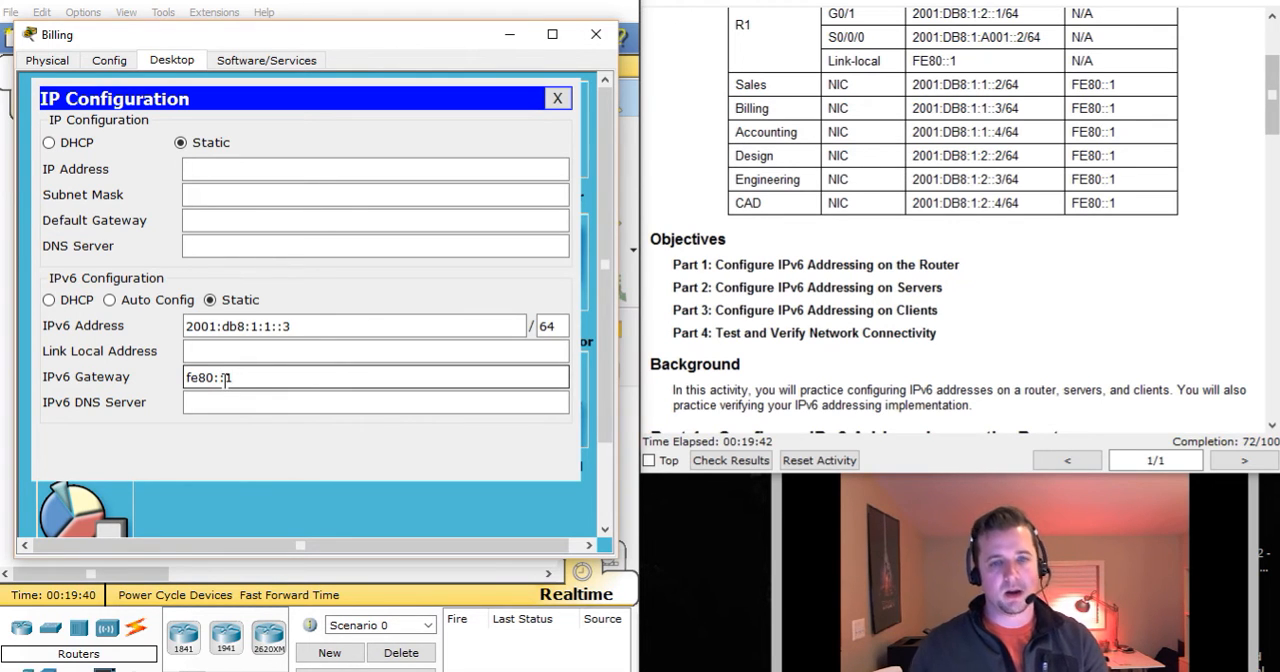
left_click(270, 348)
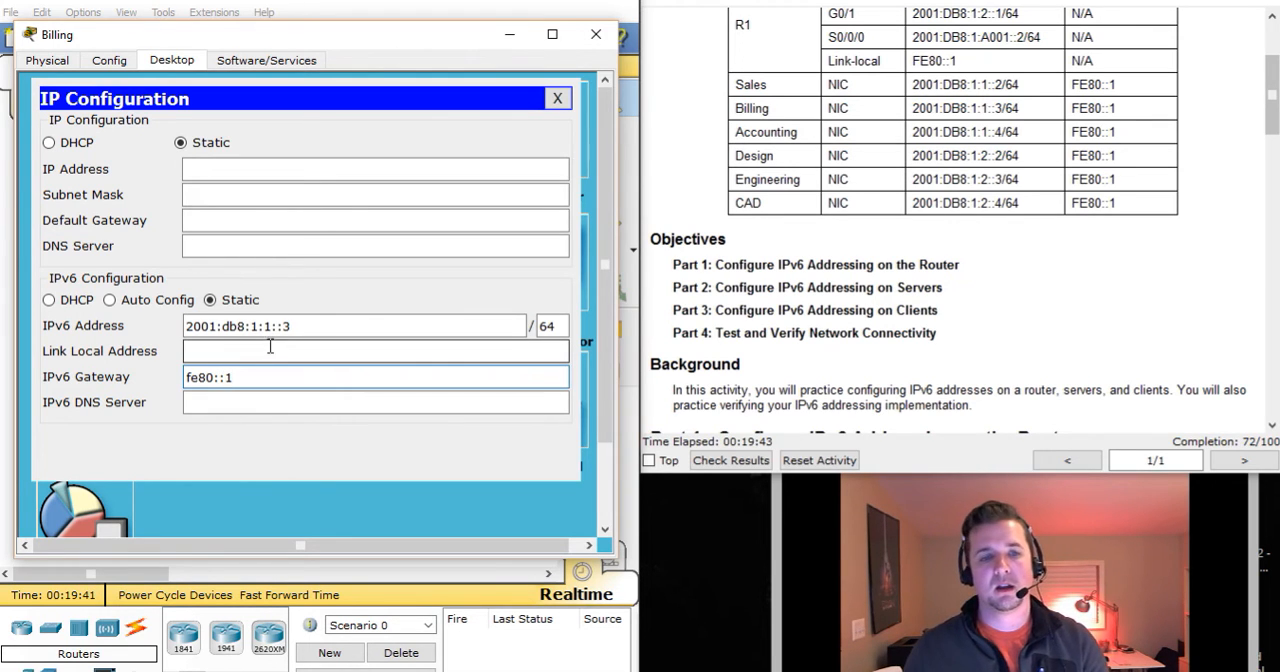
left_click(558, 98)
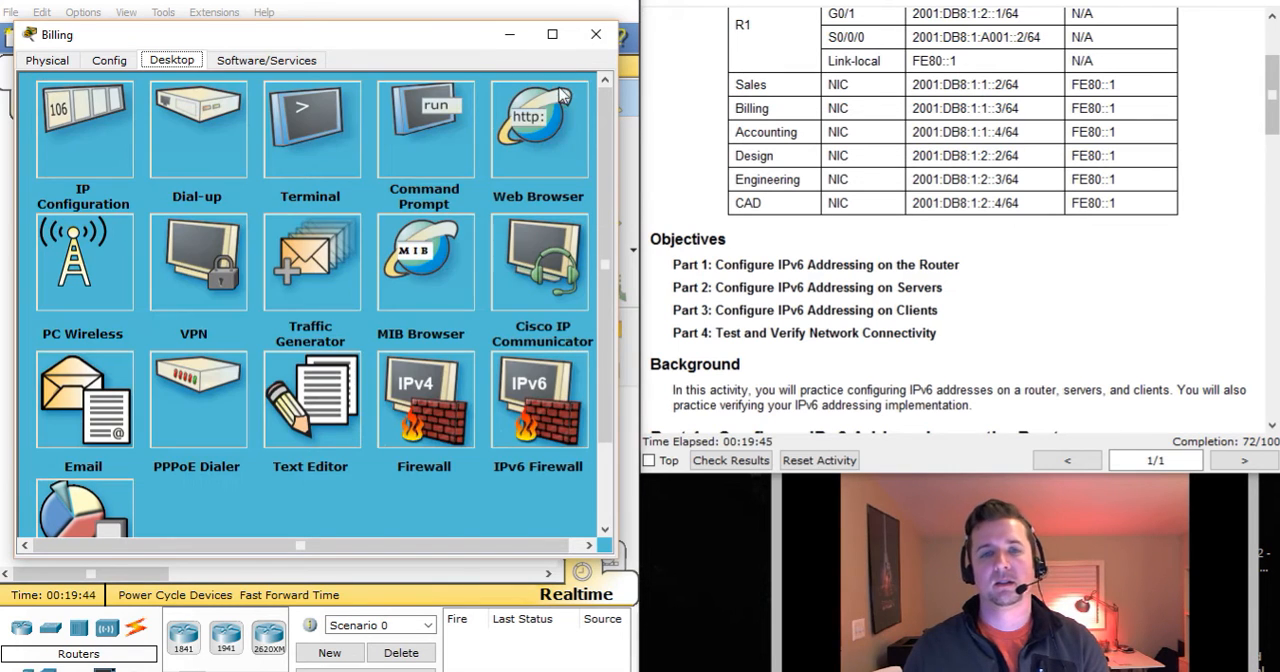
left_click(596, 34)
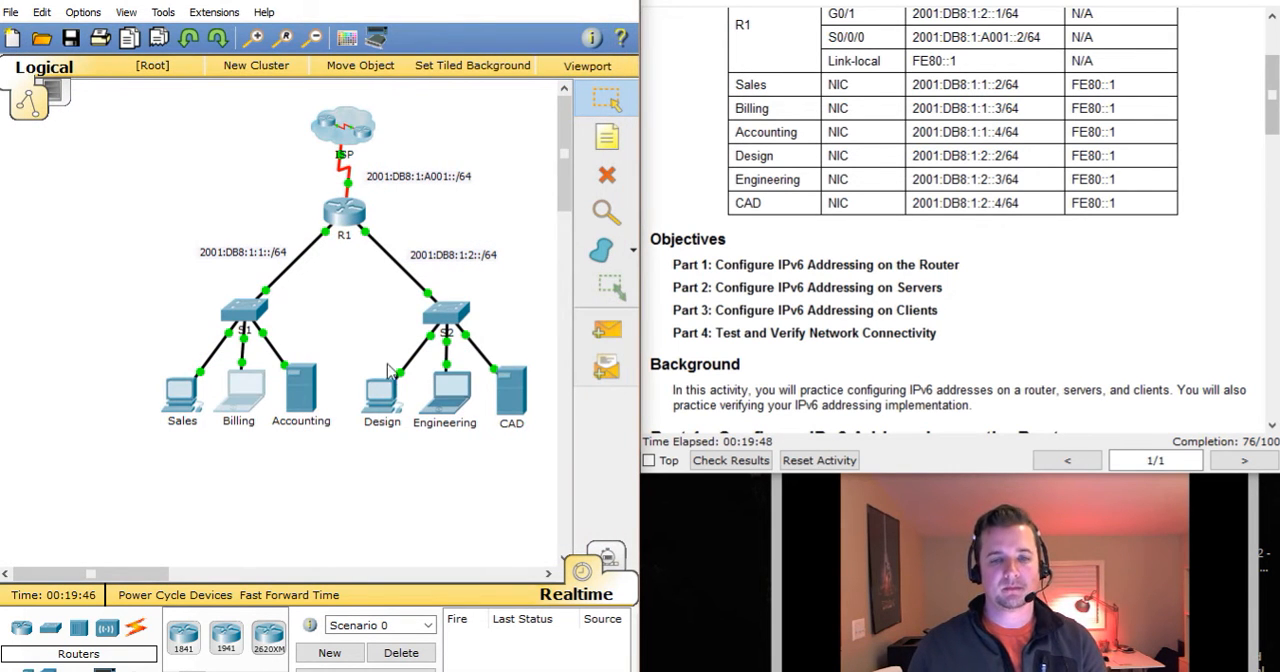
Open the Design client's IP Configuration, with its window placed clear of the Addressing Table.
left_click(389, 396)
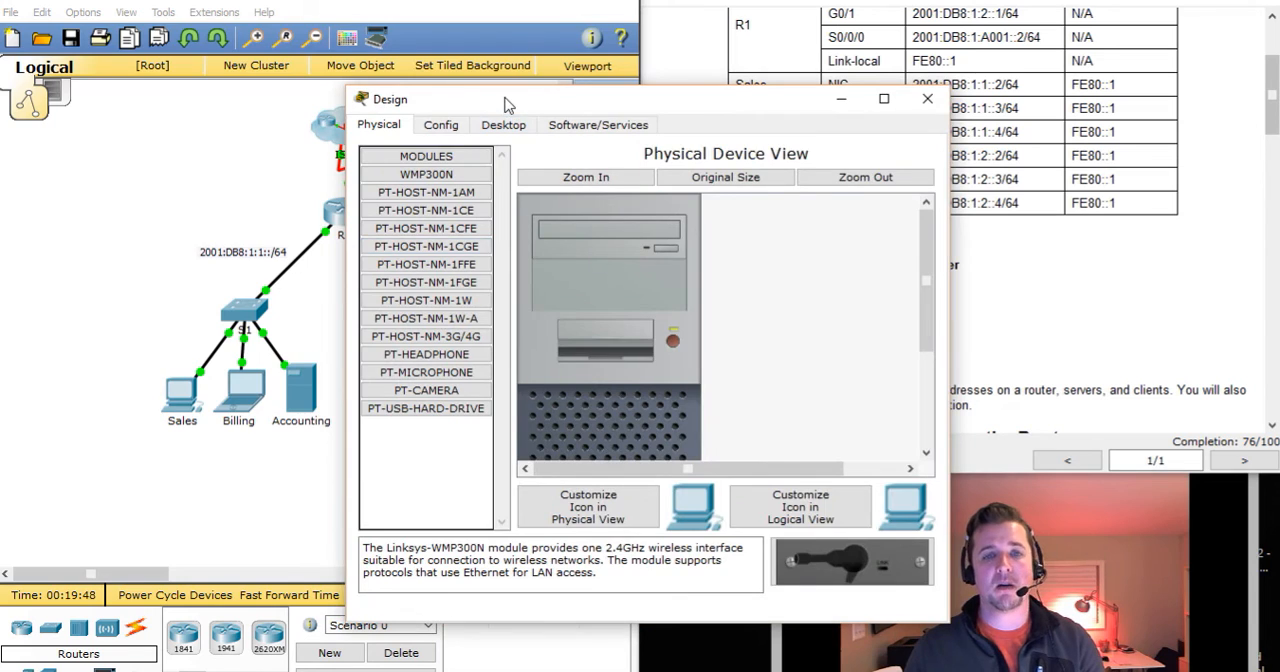
left_click_drag(507, 104, 166, 38)
left_click(162, 59)
left_click(97, 120)
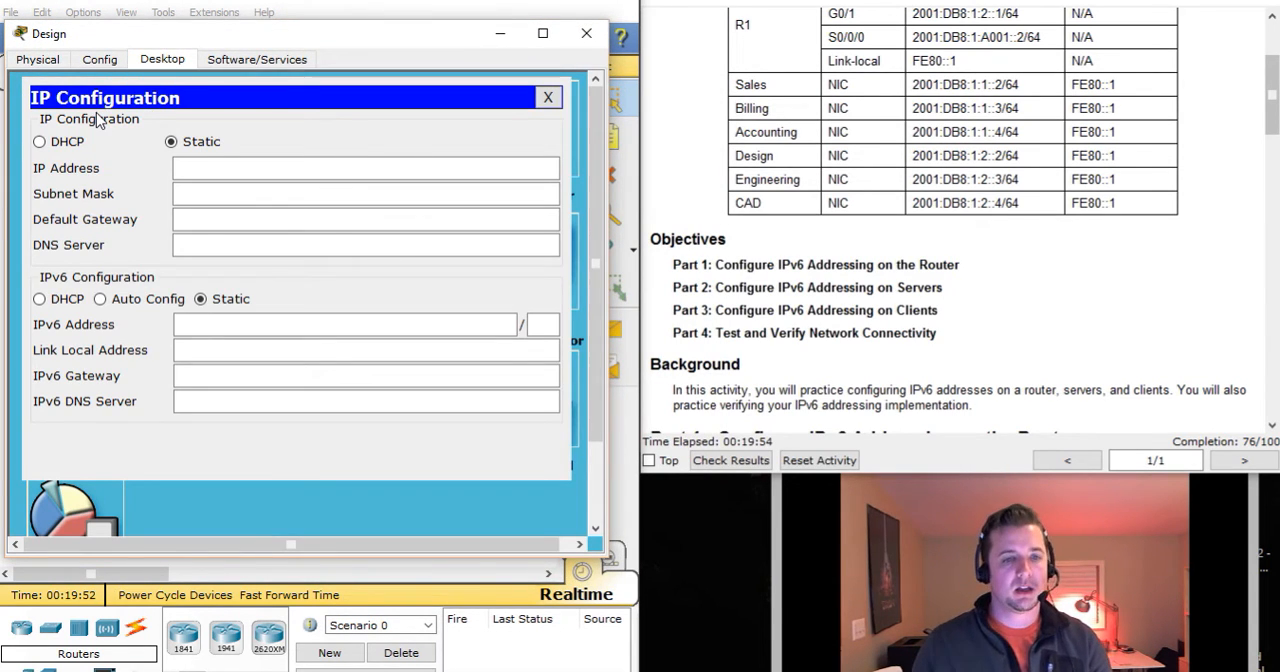
Set the Design client's static IPv6 address to 2001:db8:1:2::2 with a prefix of 64.
left_click(202, 319)
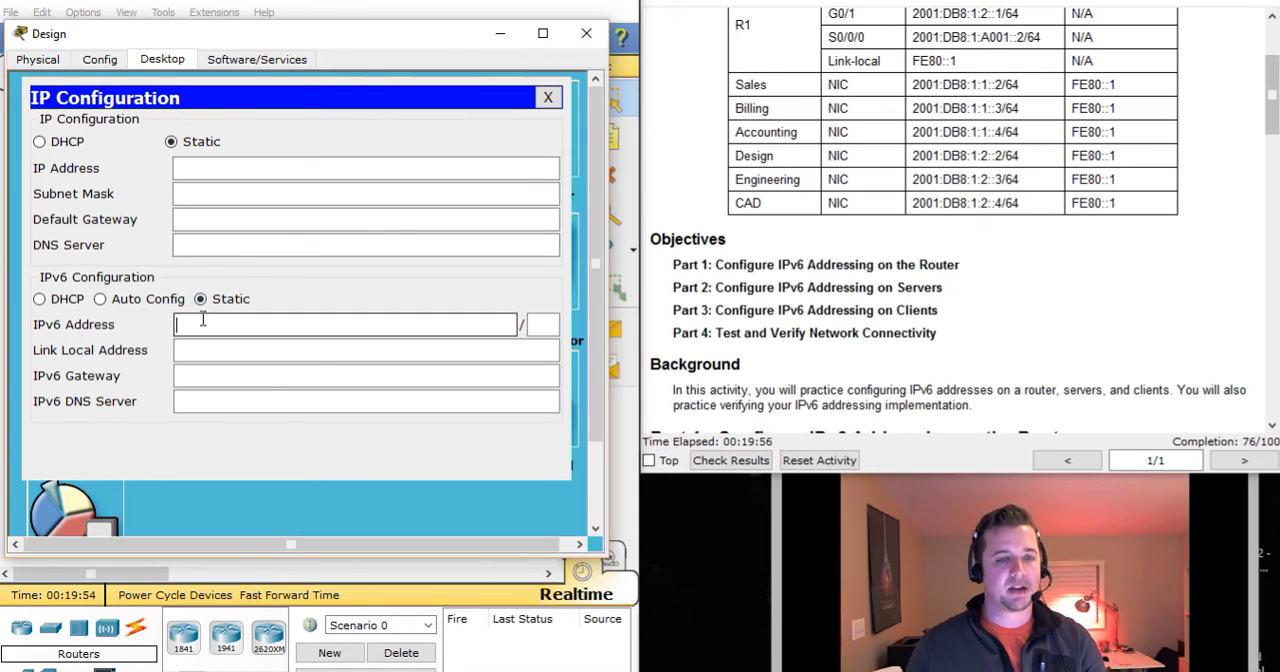
type("2001")
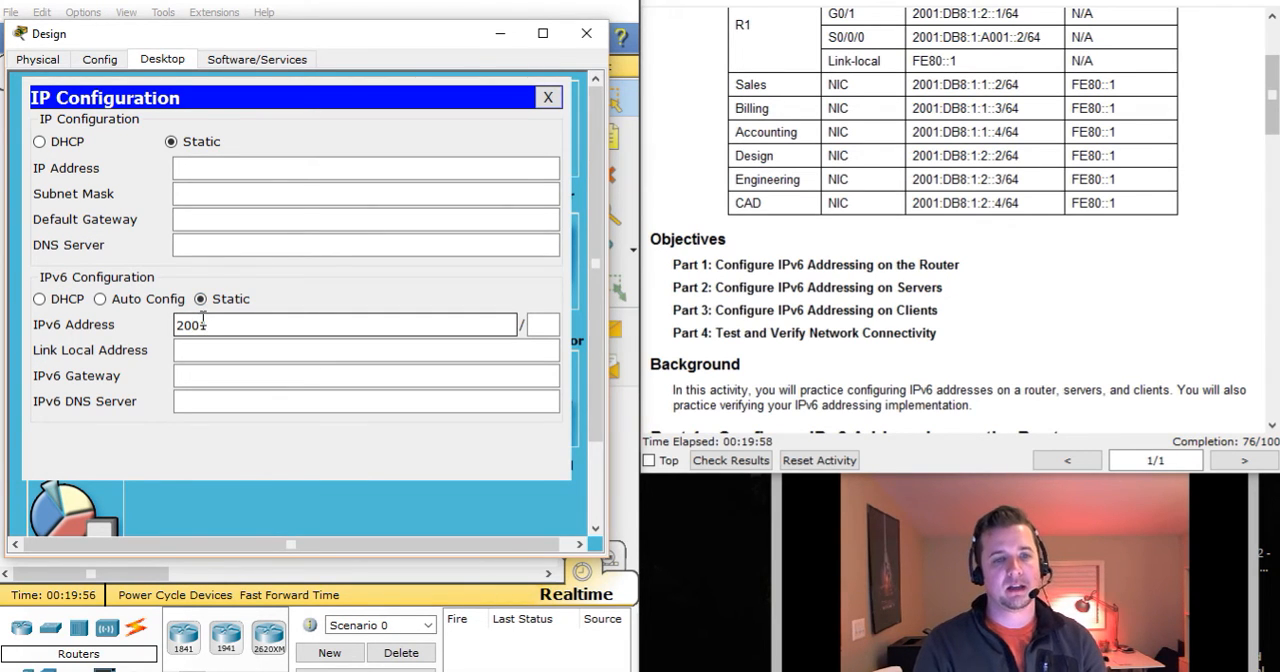
type(":db8:1")
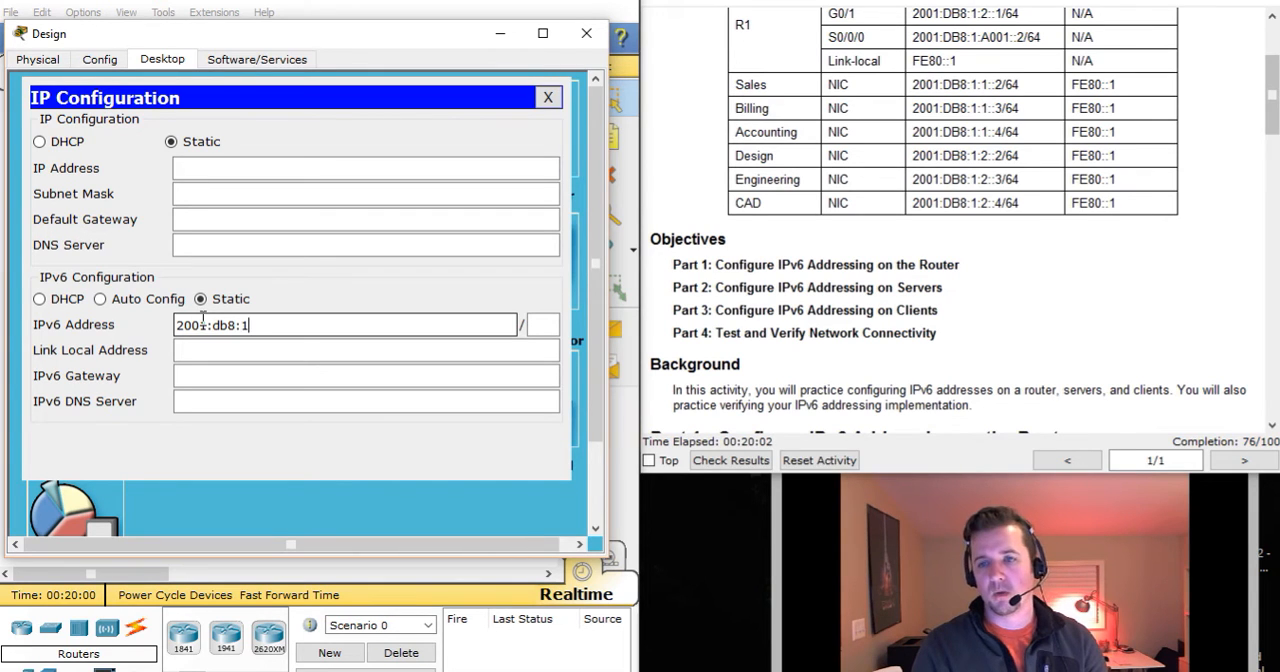
type(":2::2")
key("Tab")
type("64")
Set the Design client's IPv6 gateway to fe80::1 and close its device window.
key("Tab")
key("Tab")
type("fe80::")
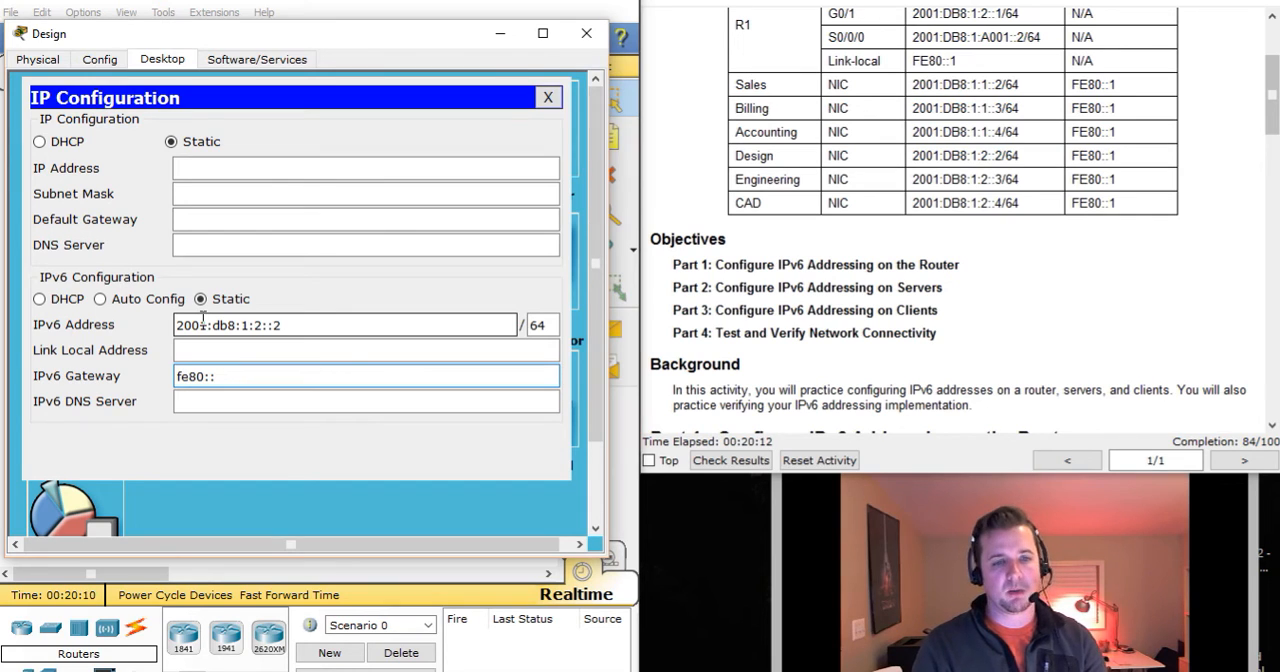
left_click(548, 98)
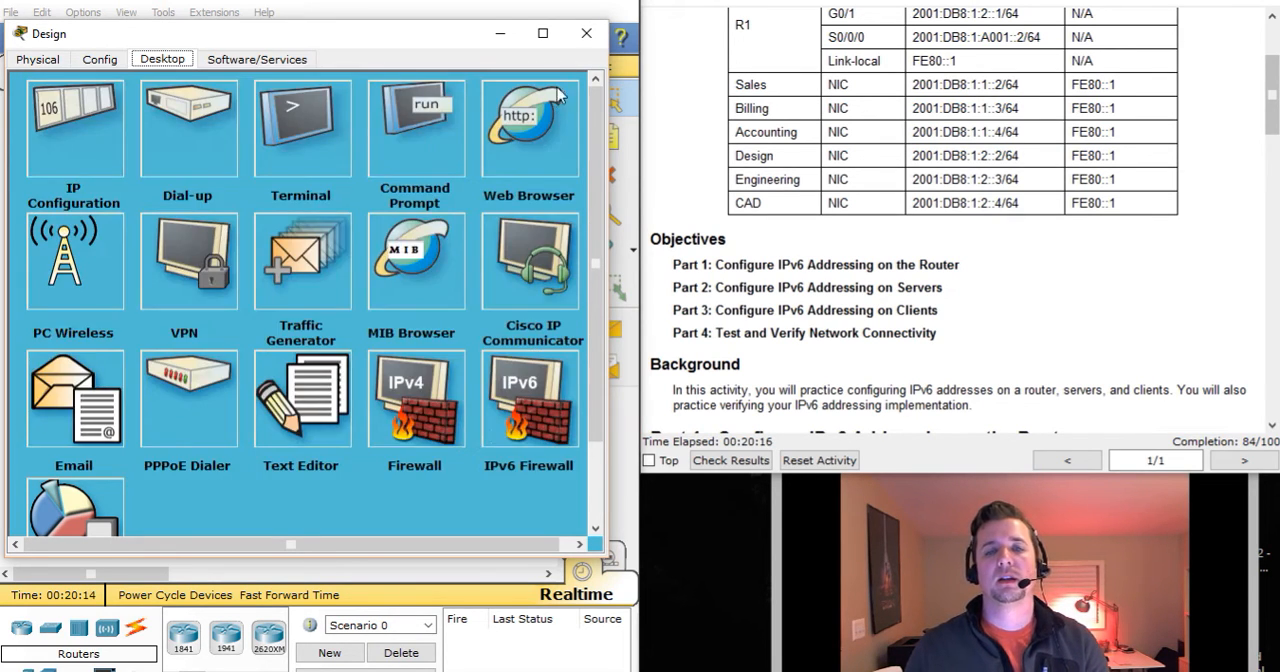
left_click(586, 33)
Open the Engineering client's IP Configuration, with its window moved off the Addressing Table.
left_click(445, 385)
left_click_drag(590, 104, 308, 30)
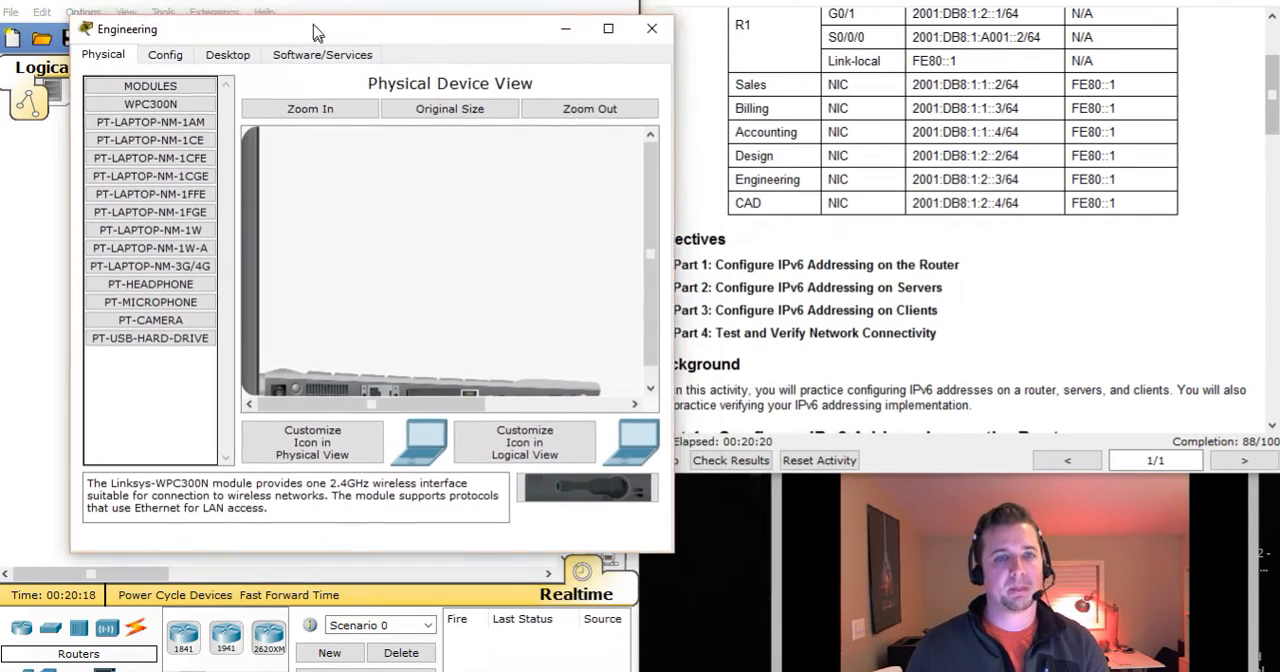
left_click(220, 54)
left_click_drag(228, 28, 192, 20)
left_click(106, 104)
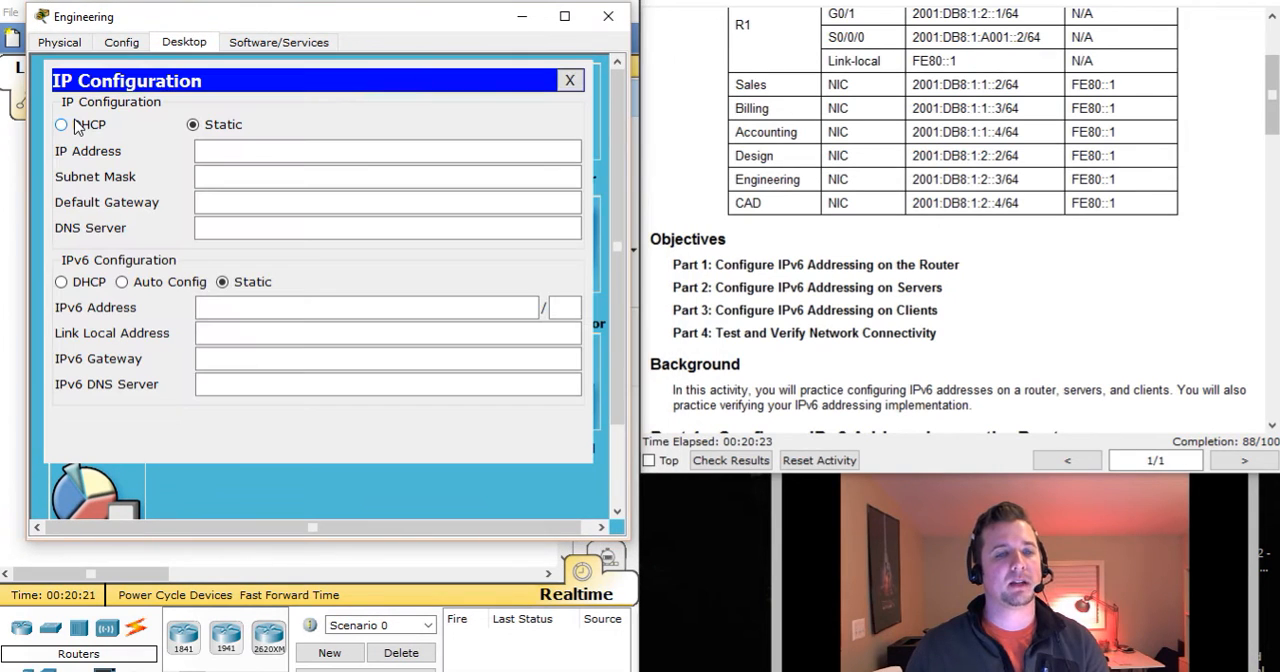
Set the Engineering client's static IPv6 address to 2001:db8:1:2::3 with a prefix of 64.
left_click(266, 307)
type("2001:db8::")
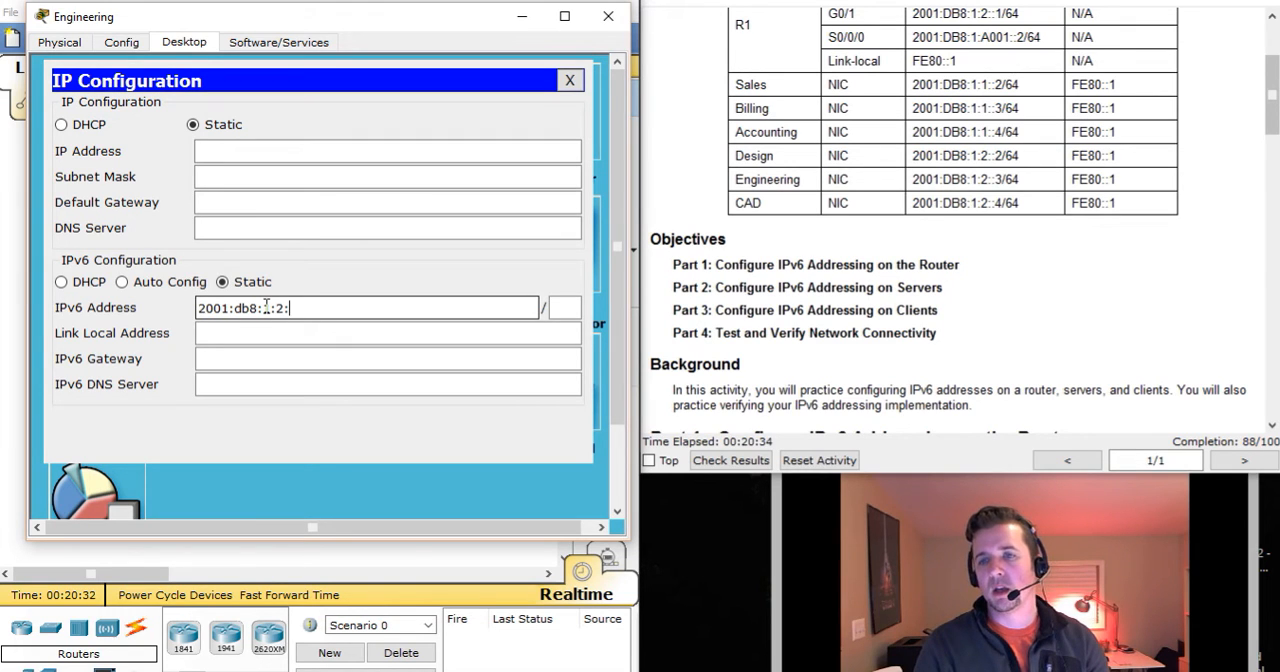
type("3")
key("Tab")
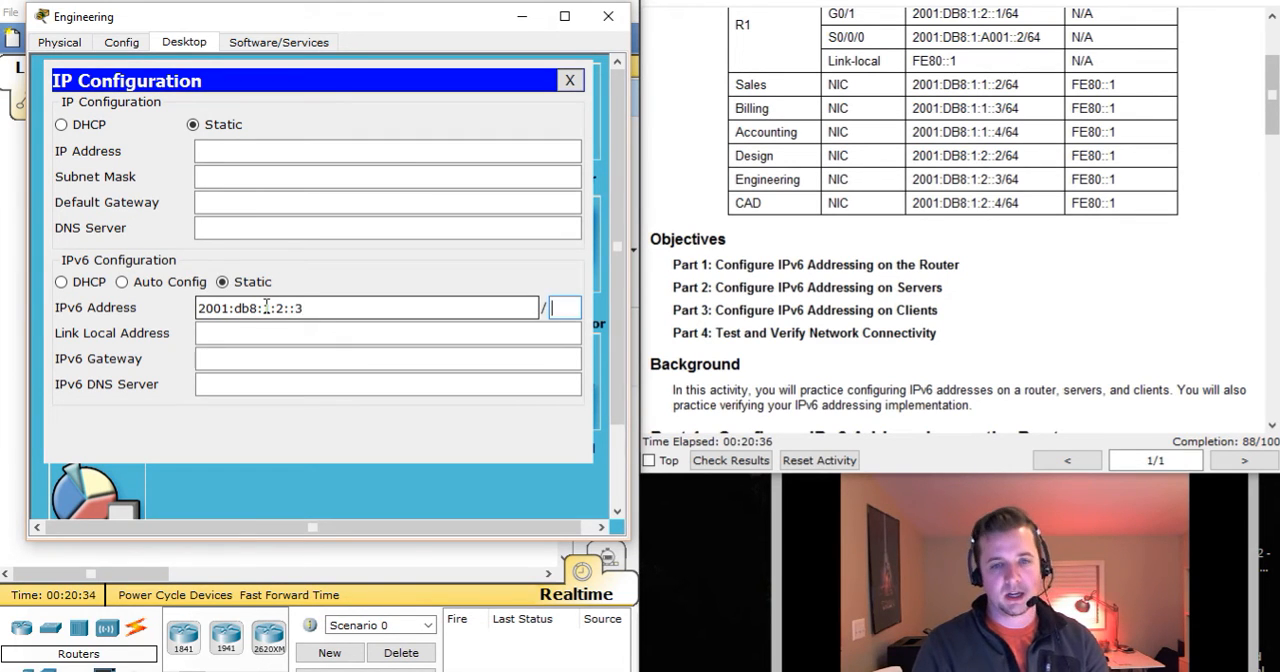
type("64")
Set the Engineering client's IPv6 gateway to Fe80::1 and close its device window.
key("Tab")
key("Tab")
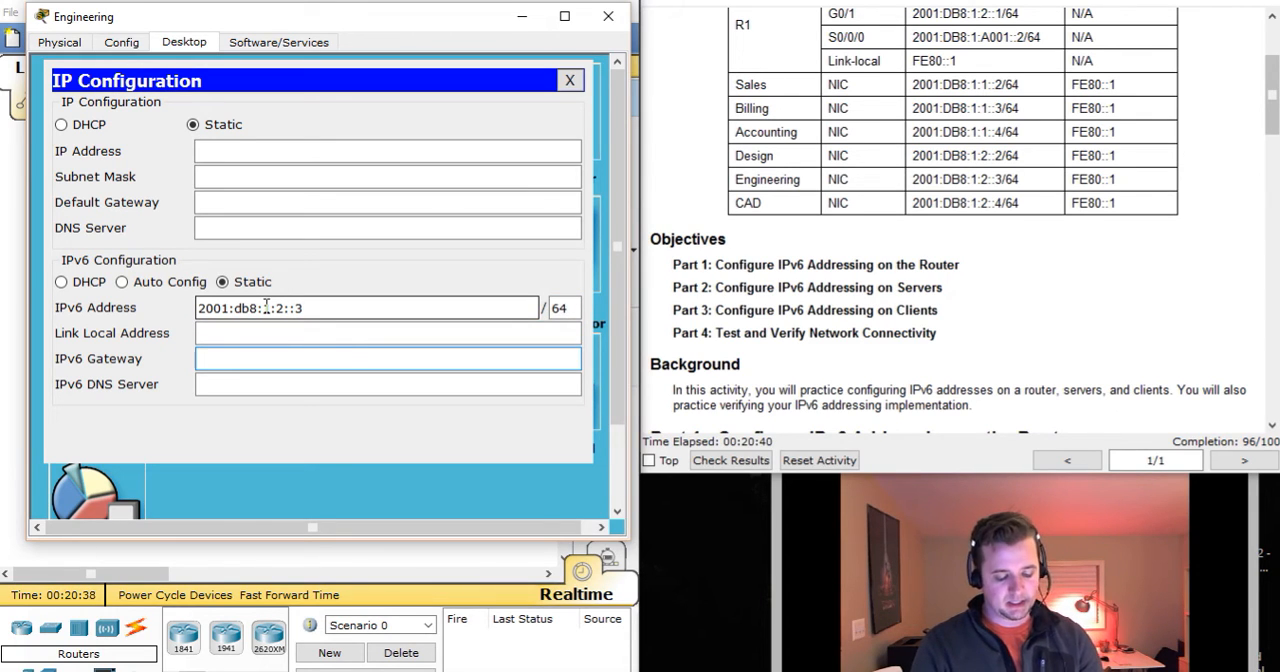
type("Fe")
key("BackSpace")
key("BackSpace")
type("fe")
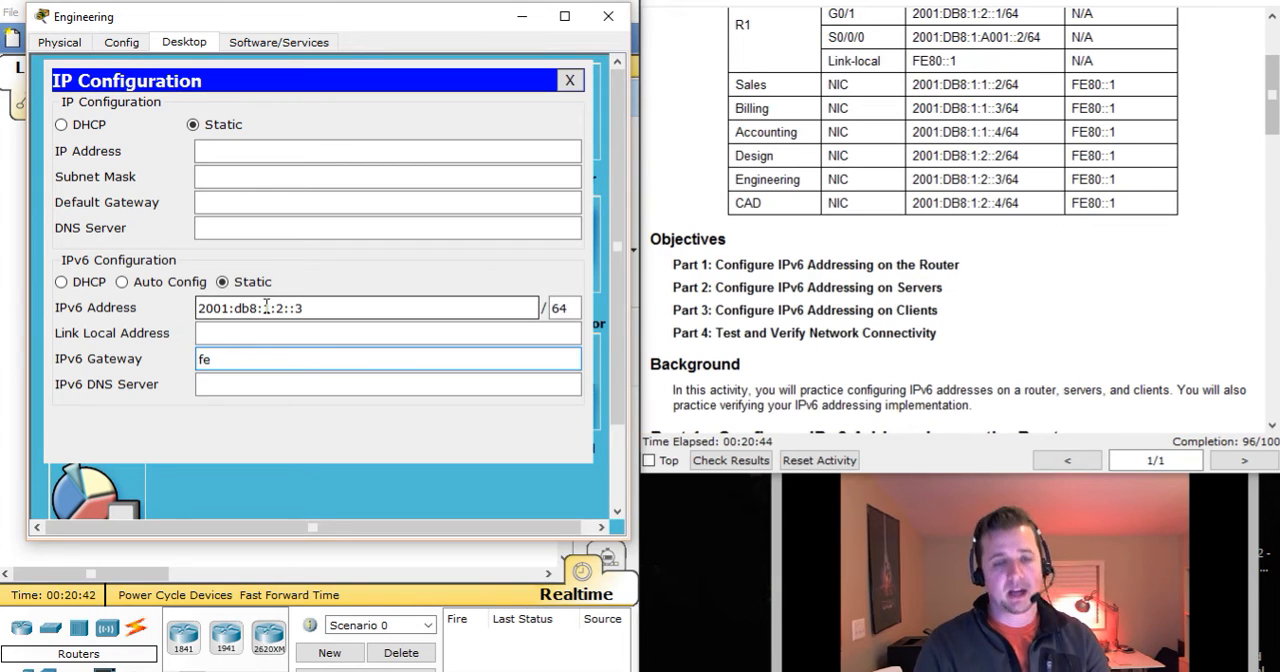
key("BackSpace")
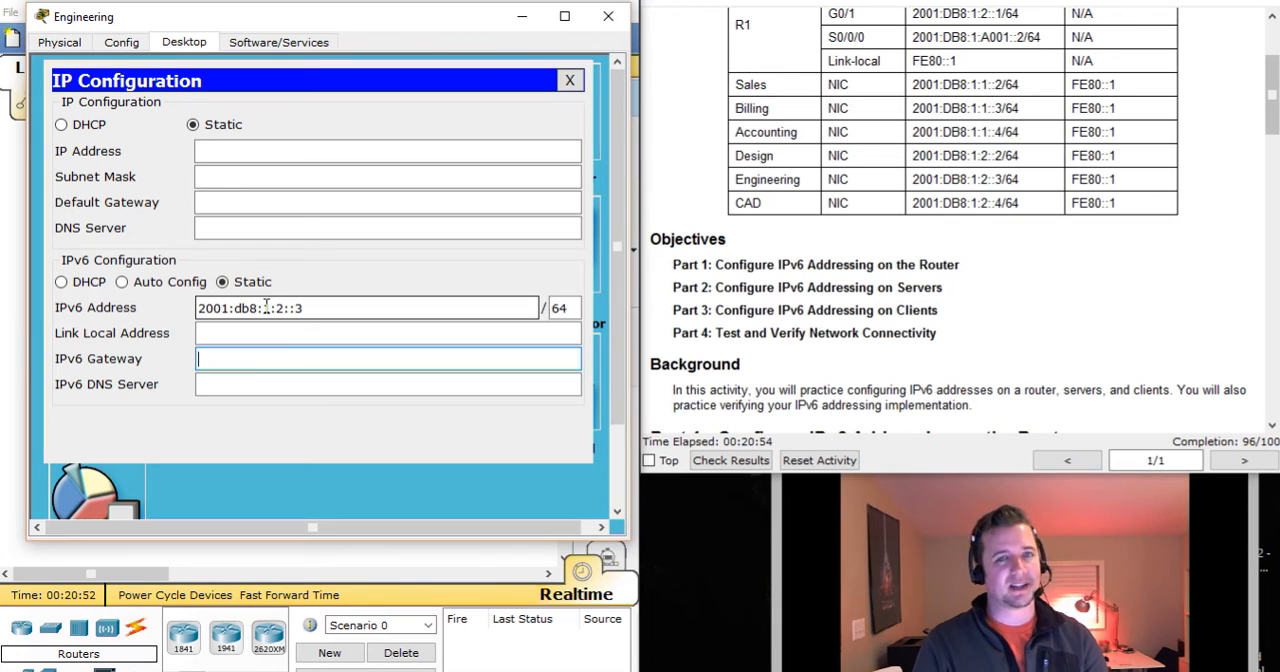
type("Fe")
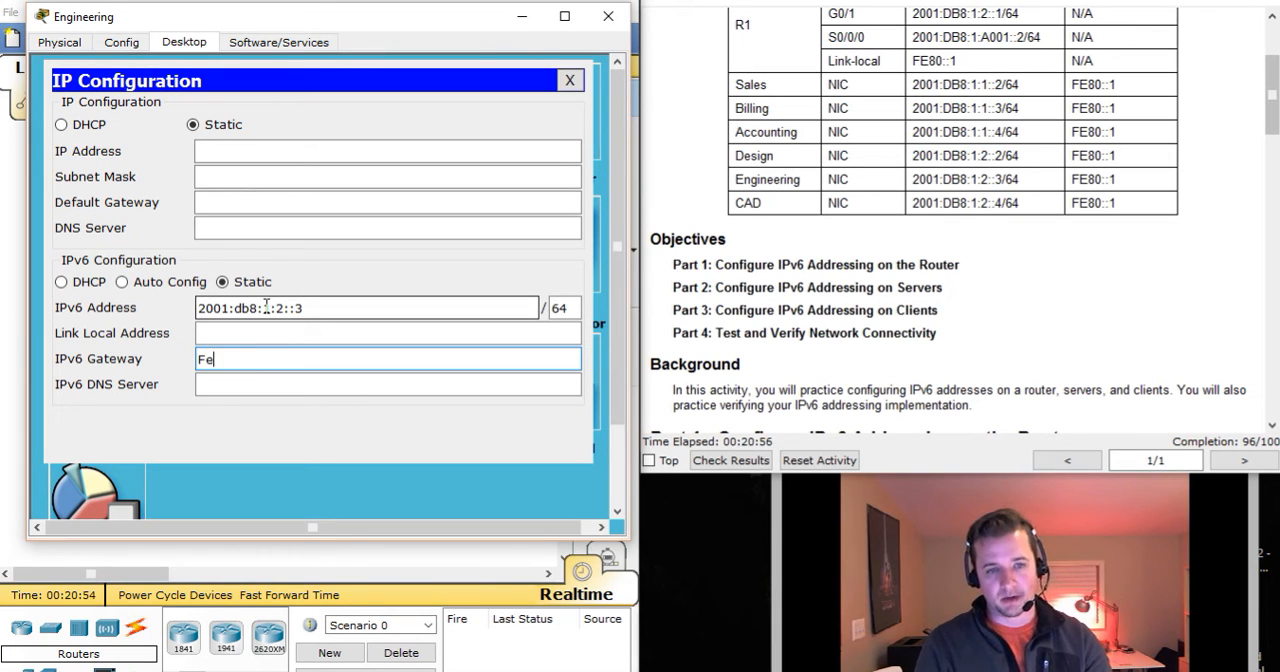
type("80::")
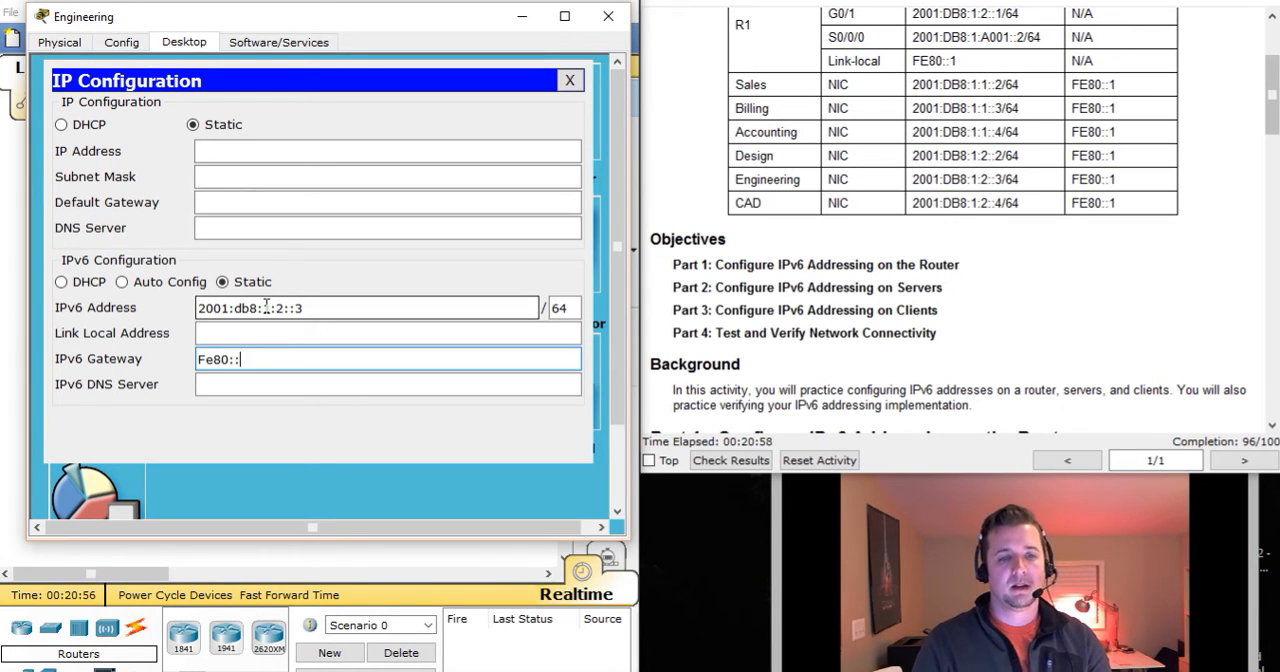
type("1")
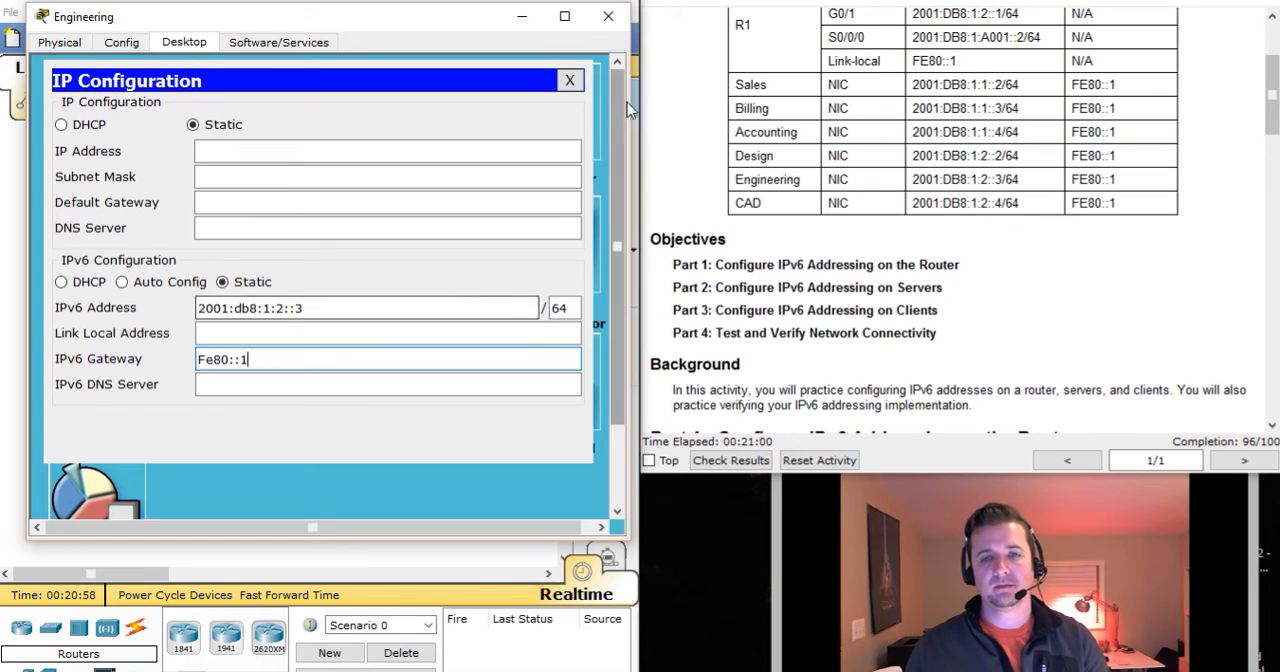
left_click(570, 81)
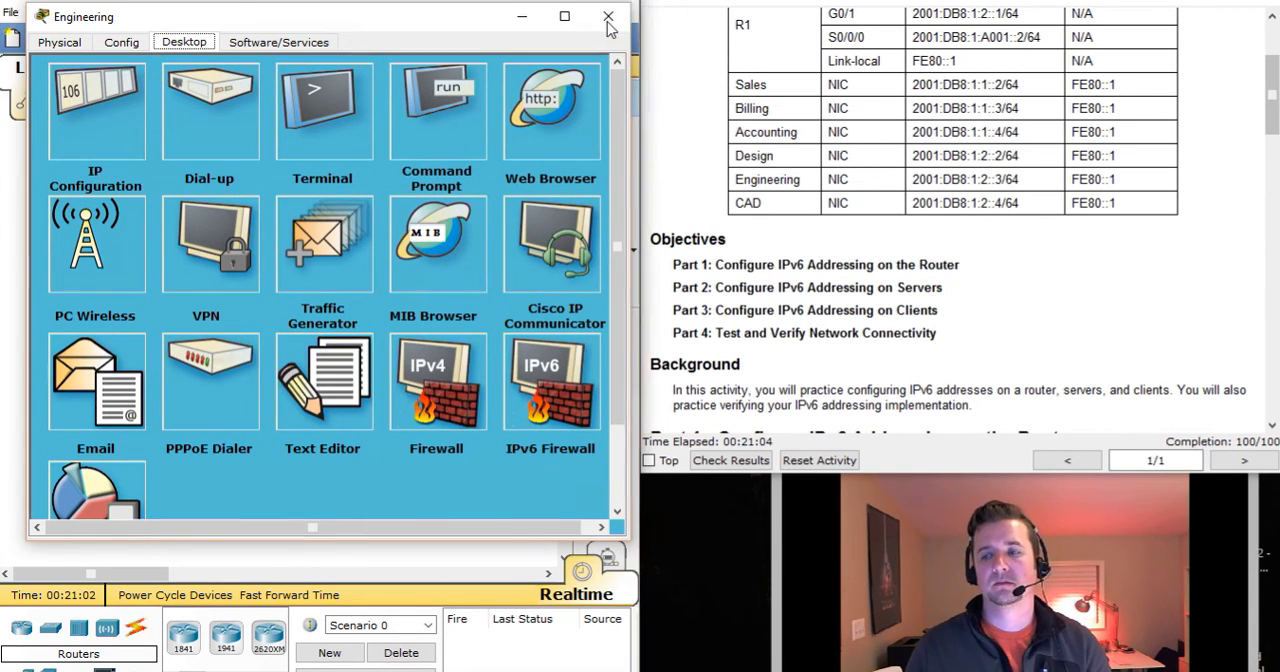
left_click(608, 17)
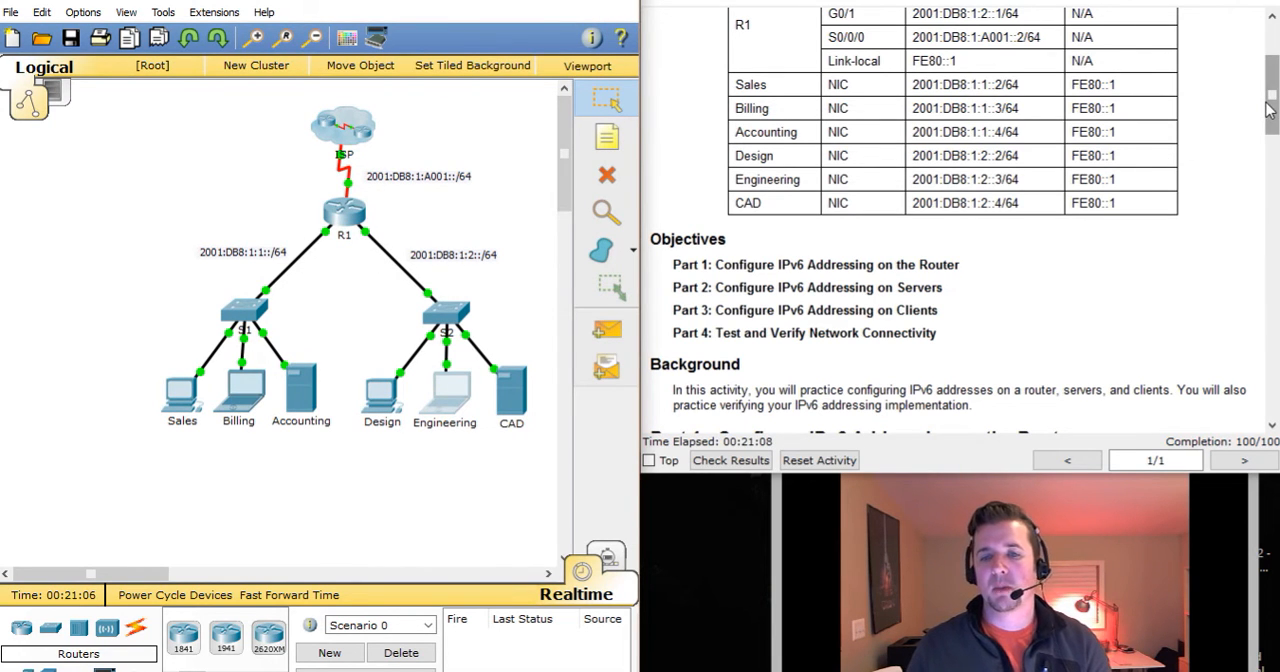
Bring up the Part 4 instructions and open the Sales client's Web Browser, with its window moved off the instructions.
left_click_drag(1268, 110, 1250, 403)
left_click_drag(740, 134, 1030, 134)
left_click_drag(726, 166, 996, 163)
left_click(712, 194)
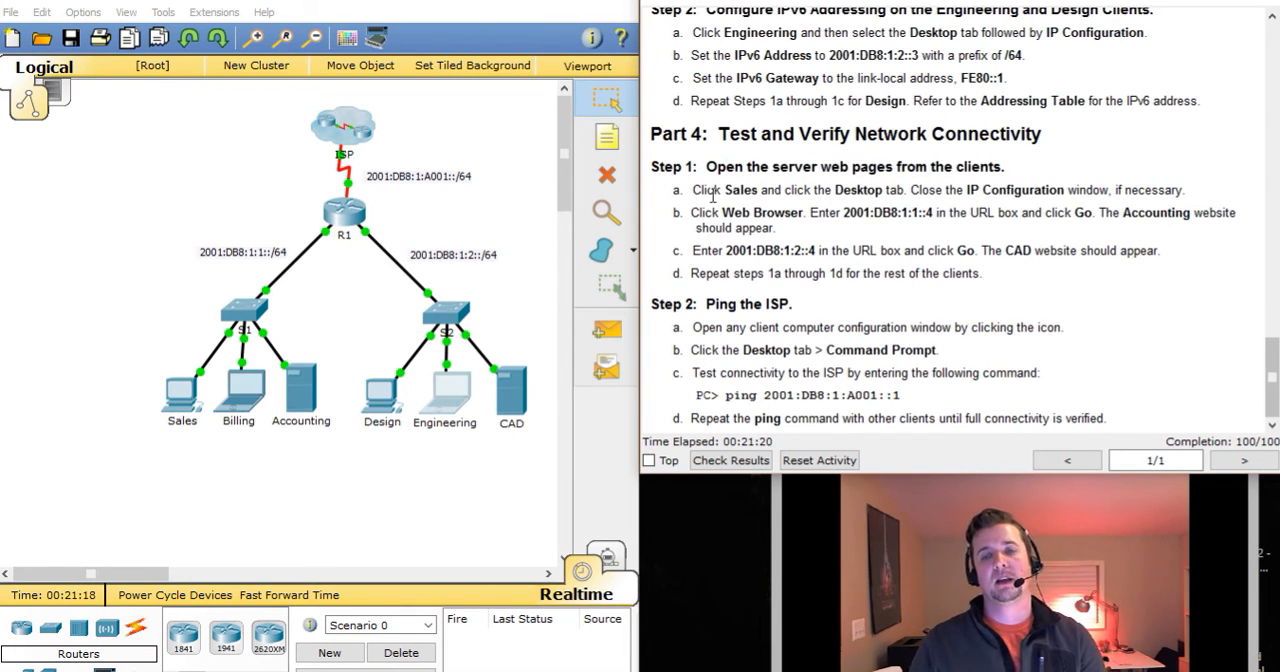
left_click(187, 384)
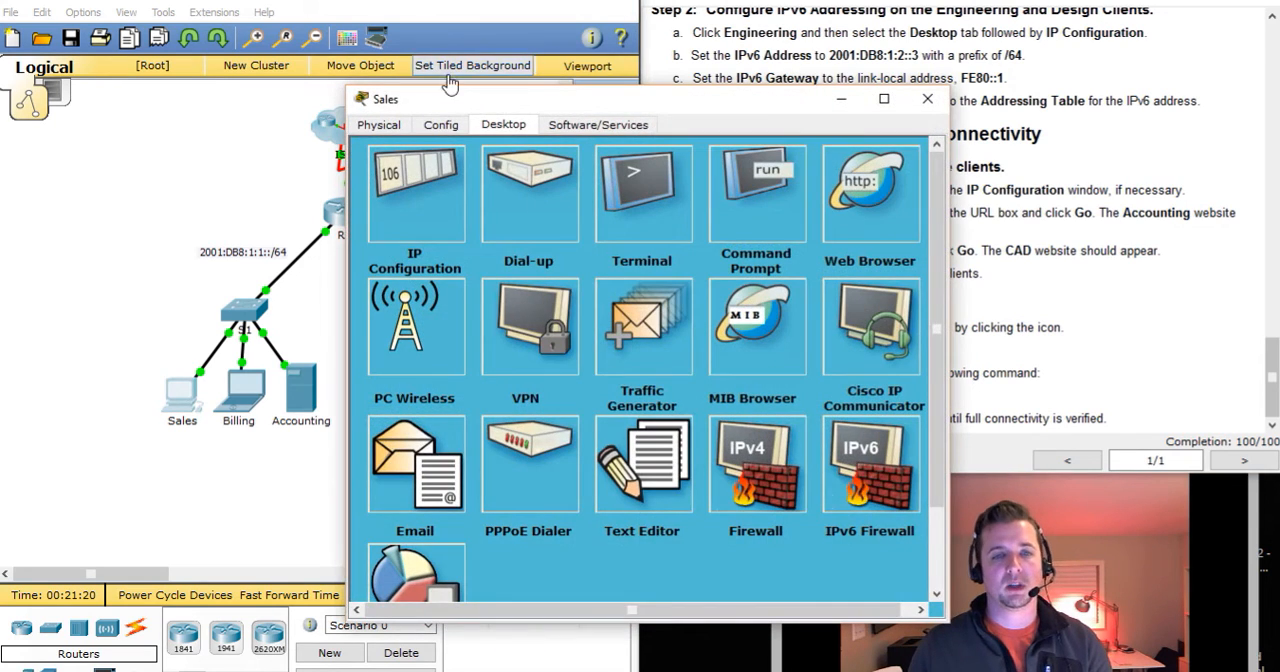
left_click_drag(467, 106, 174, 40)
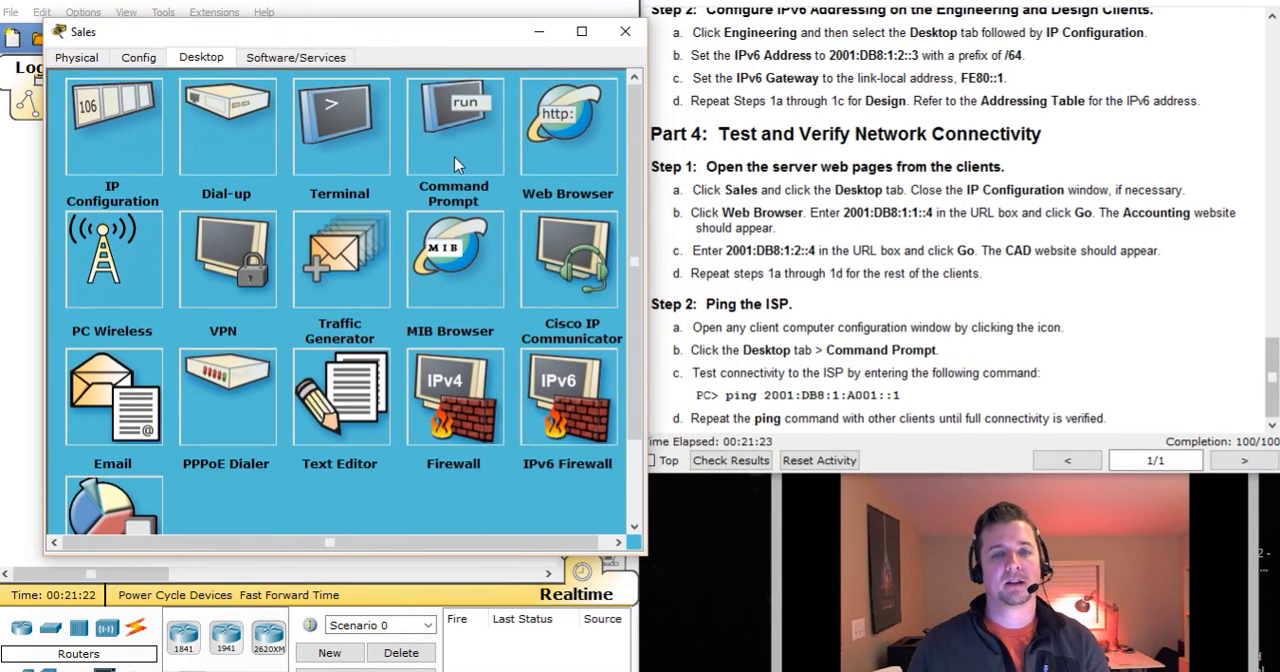
left_click(550, 120)
left_click(283, 138)
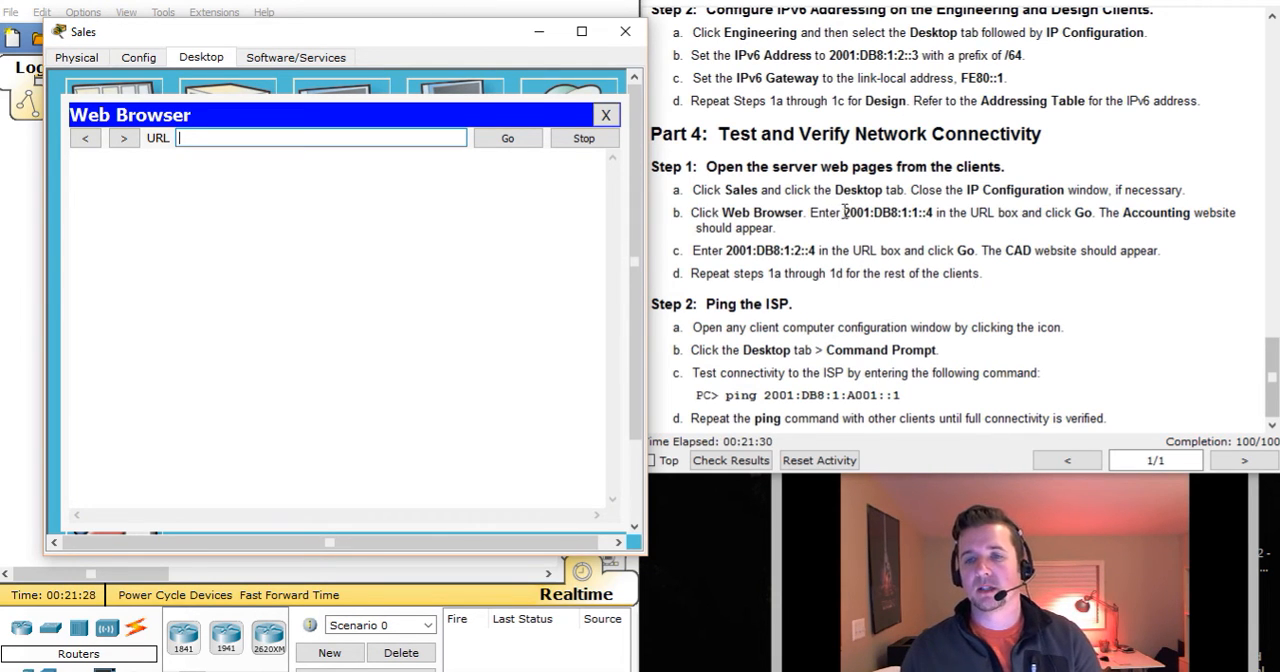
Load the Accounting server's website at 2001:db8:1:1::4 in the Sales client's browser.
left_click_drag(843, 212, 932, 213)
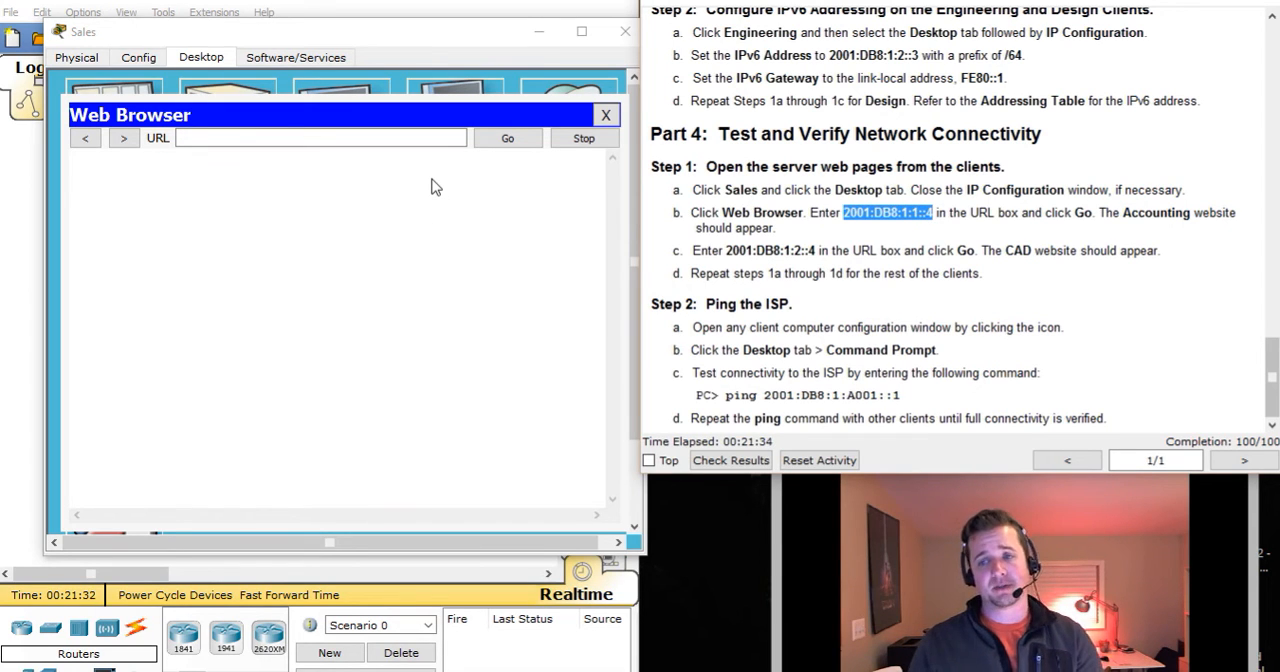
left_click(356, 140)
type("2001:db8")
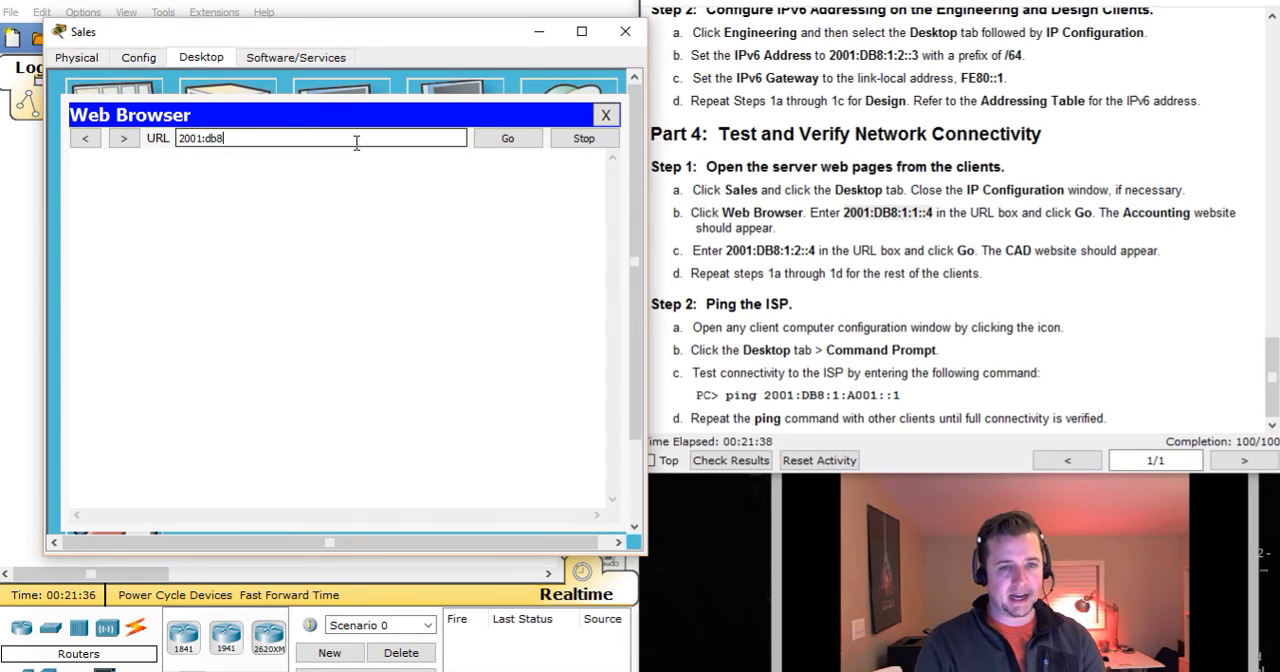
type(":1:1::4")
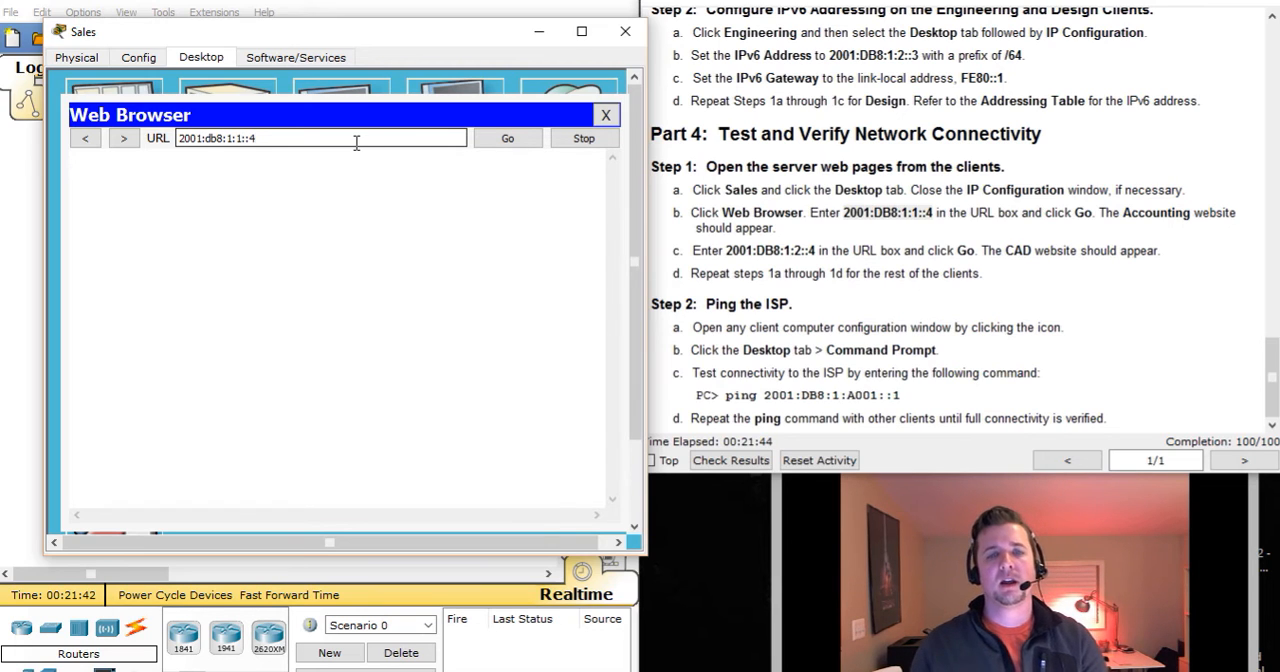
left_click(482, 145)
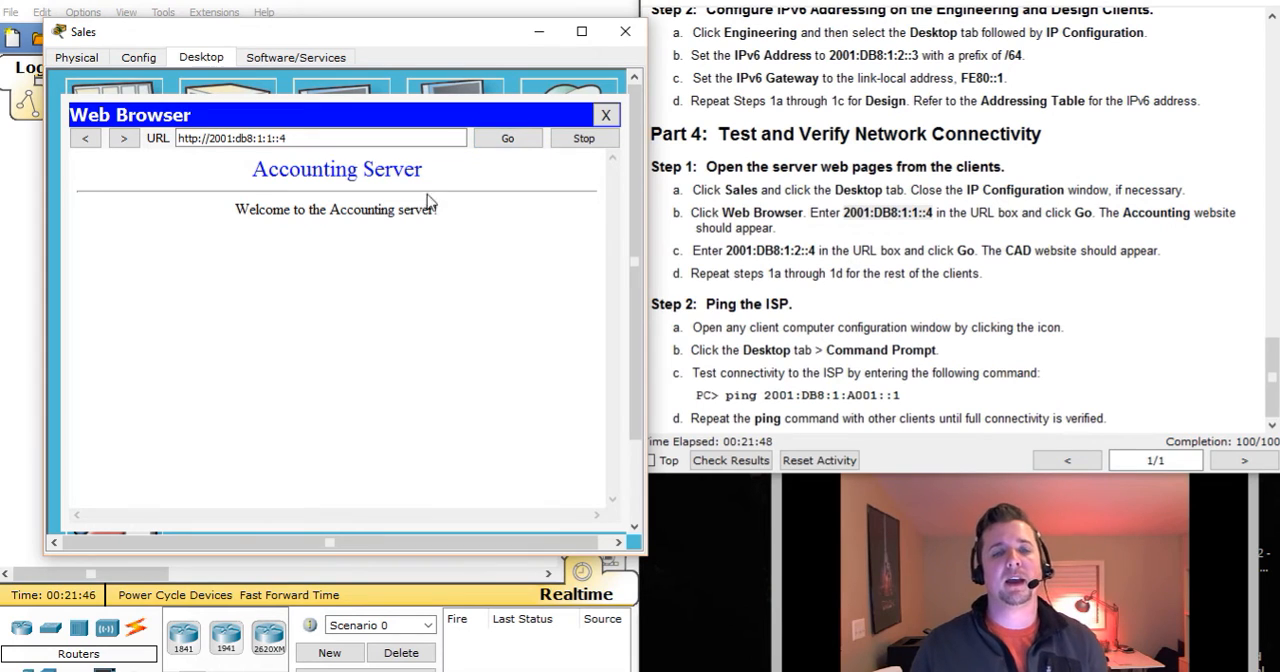
left_click_drag(431, 173, 281, 169)
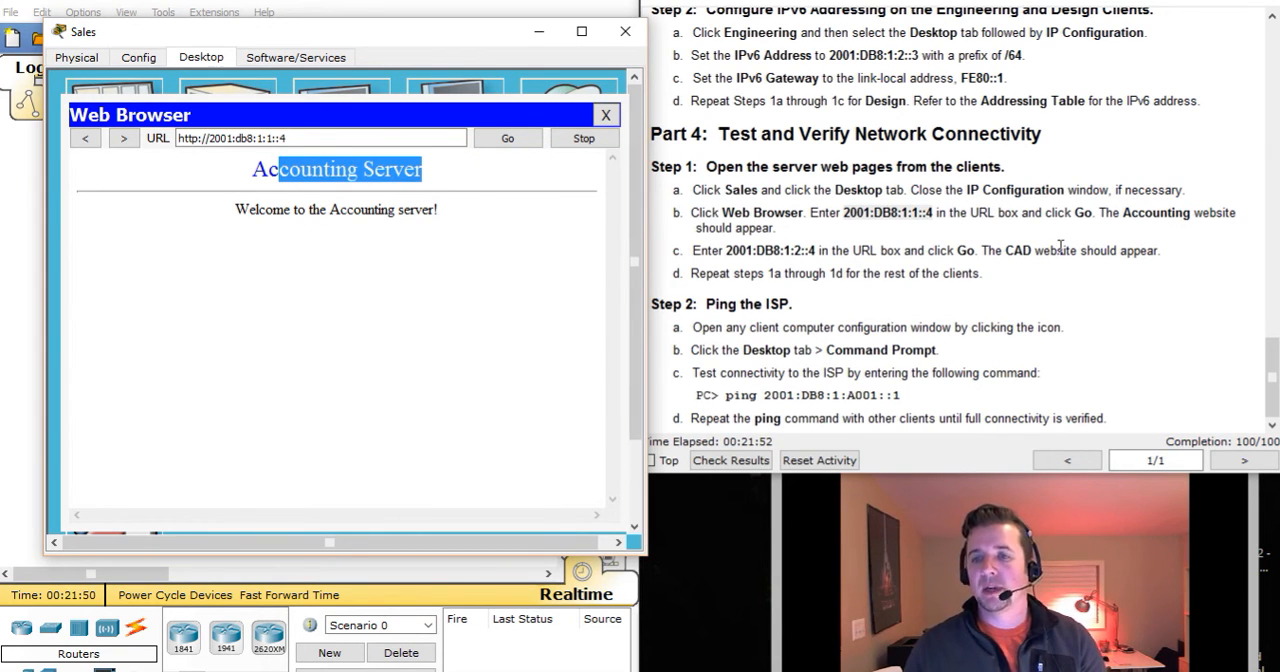
Load the CAD server's website at 2001:db8:1:2::4 from the Sales client and close its device window.
left_click_drag(704, 249, 1052, 252)
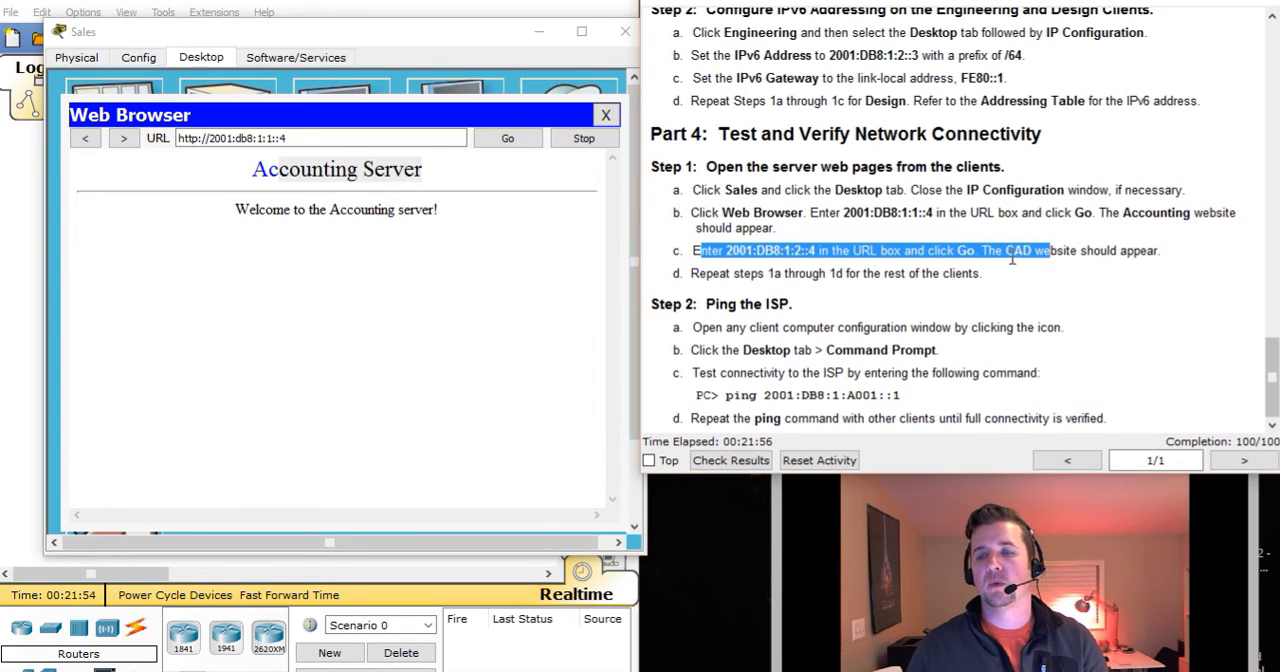
left_click(1020, 256)
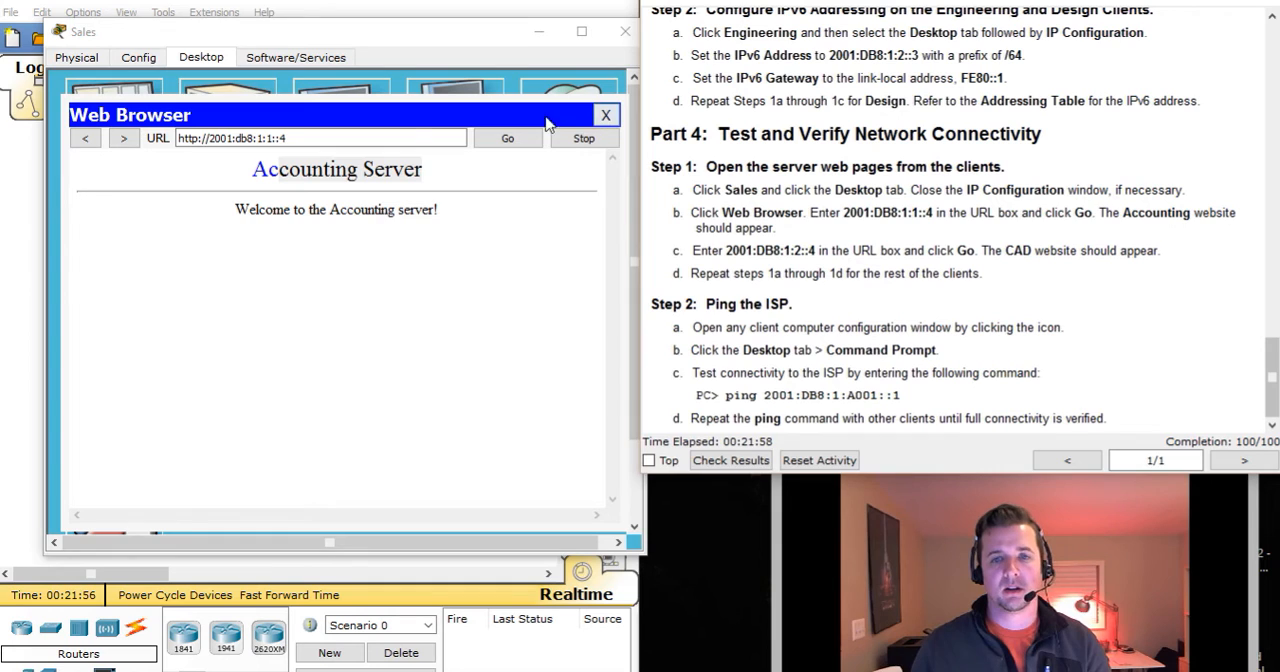
left_click(378, 138)
key("BackSpace")
key("BackSpace")
key("BackSpace")
key("BackSpace")
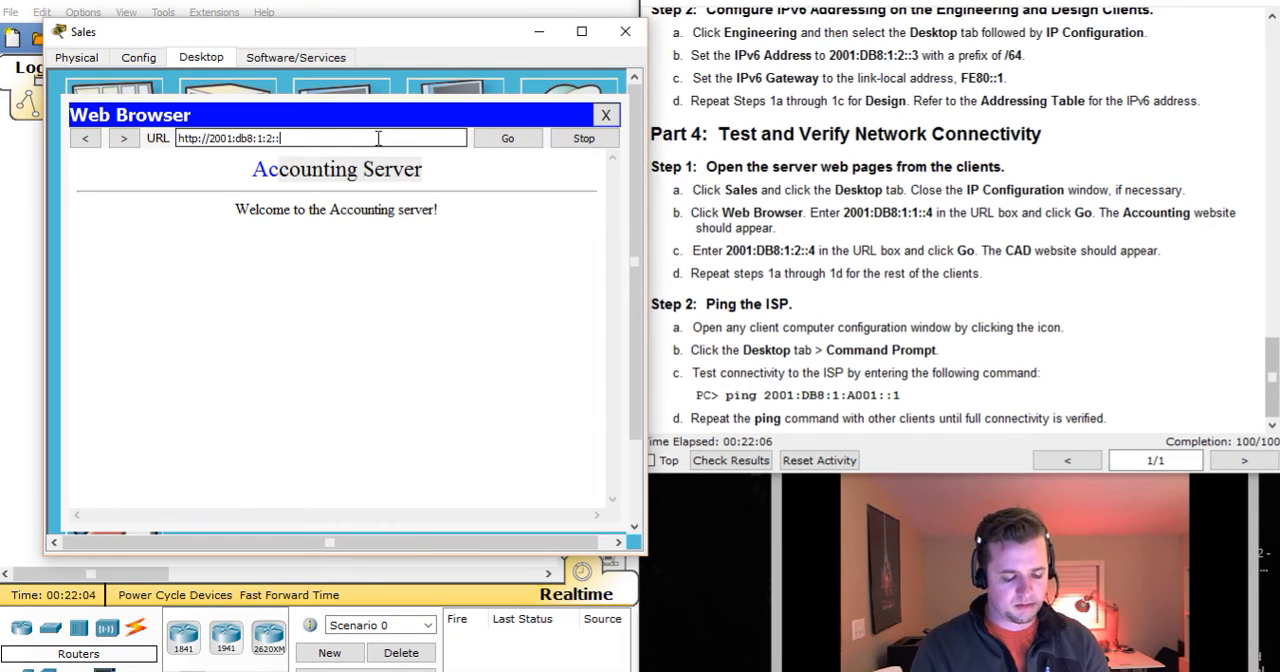
type("2::4")
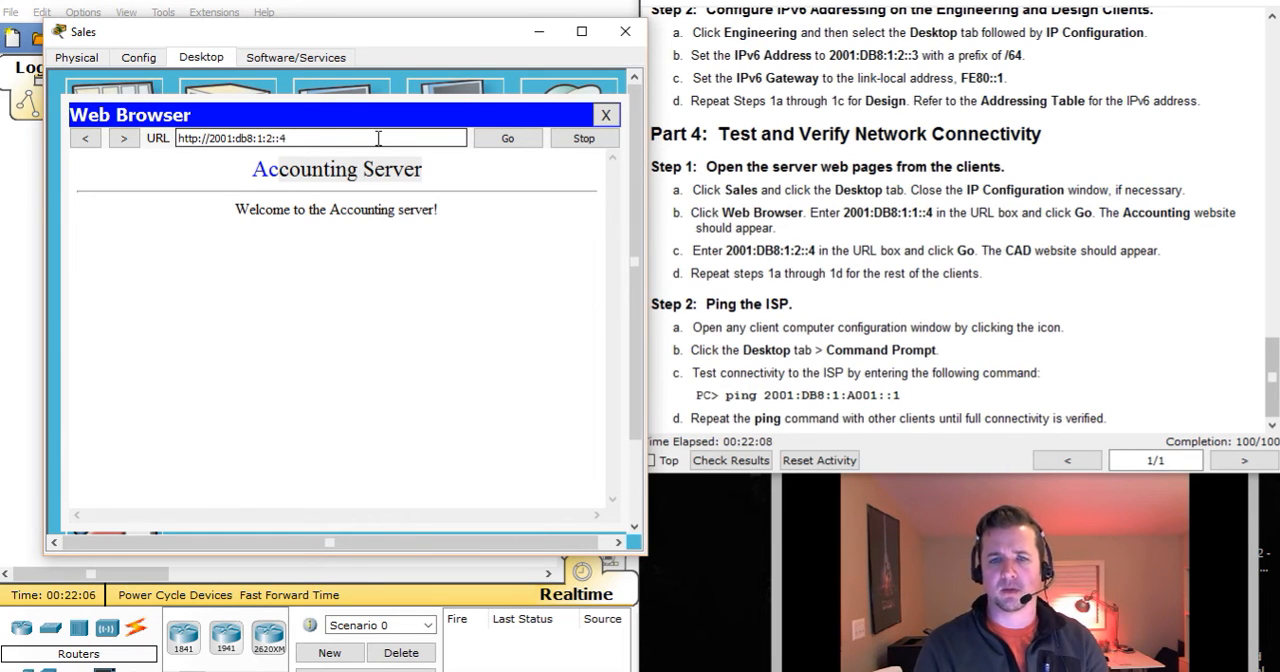
left_click_drag(794, 251, 816, 251)
left_click(492, 140)
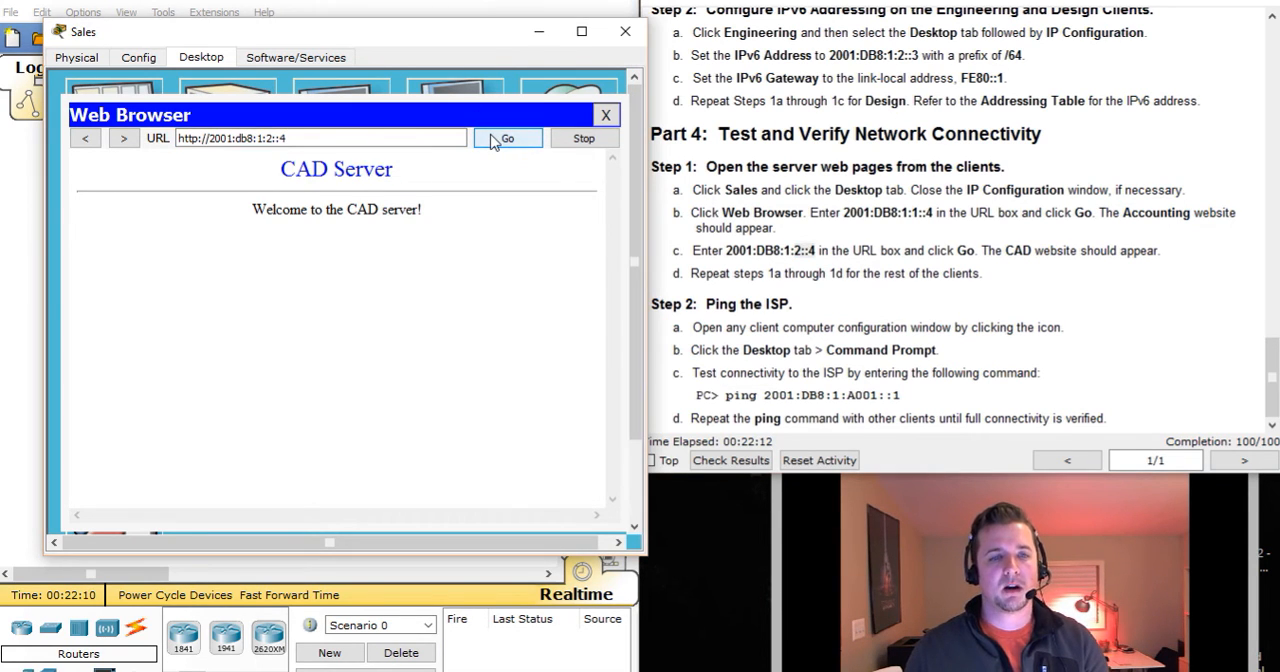
left_click_drag(258, 176, 418, 185)
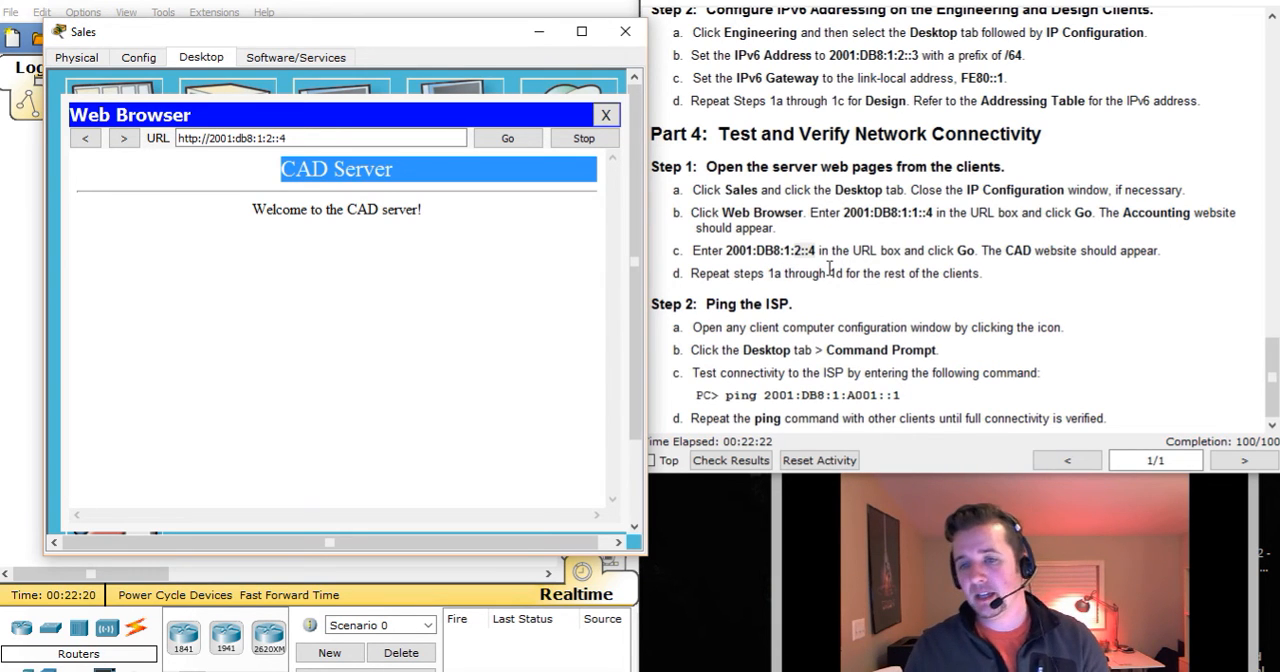
left_click(605, 115)
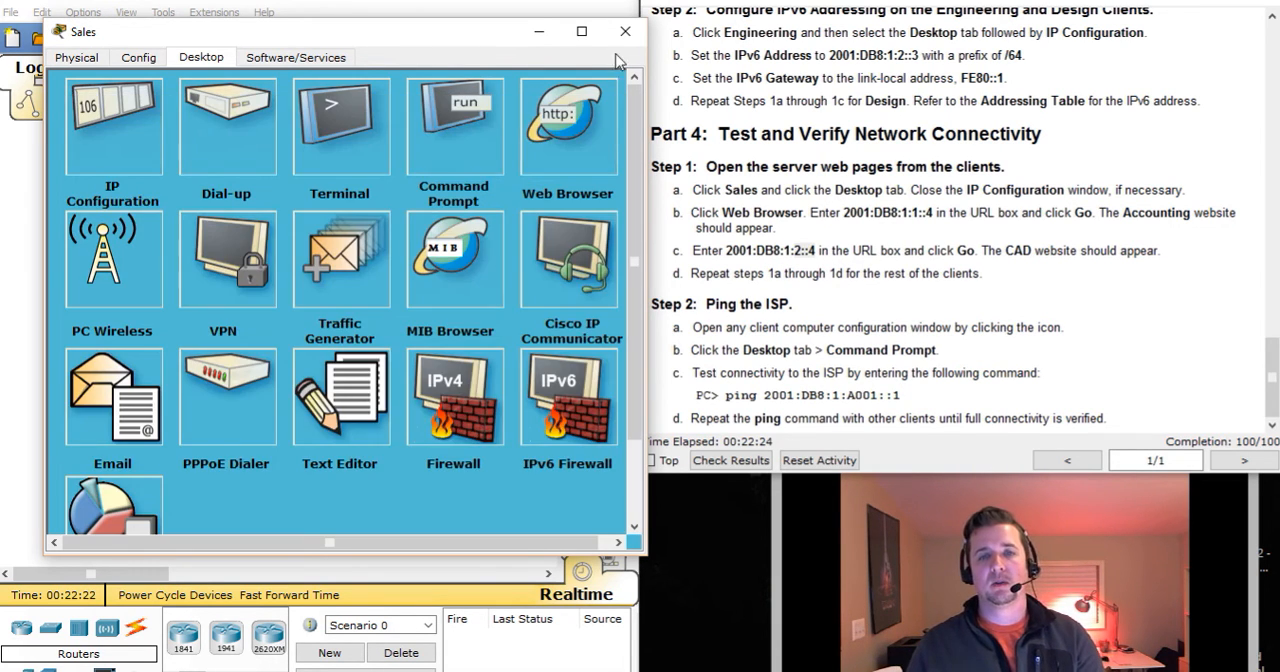
left_click(625, 31)
Open the Design client's Web Browser, with its window moved off the instructions.
left_click(387, 390)
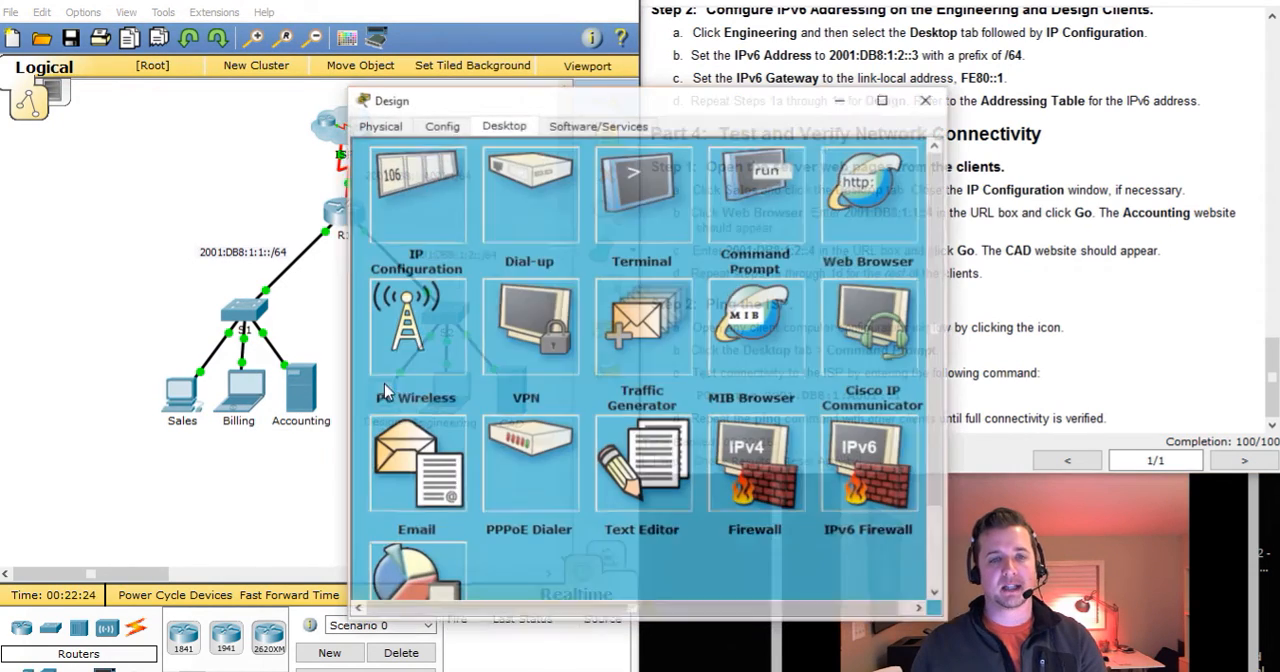
left_click_drag(509, 113, 203, 65)
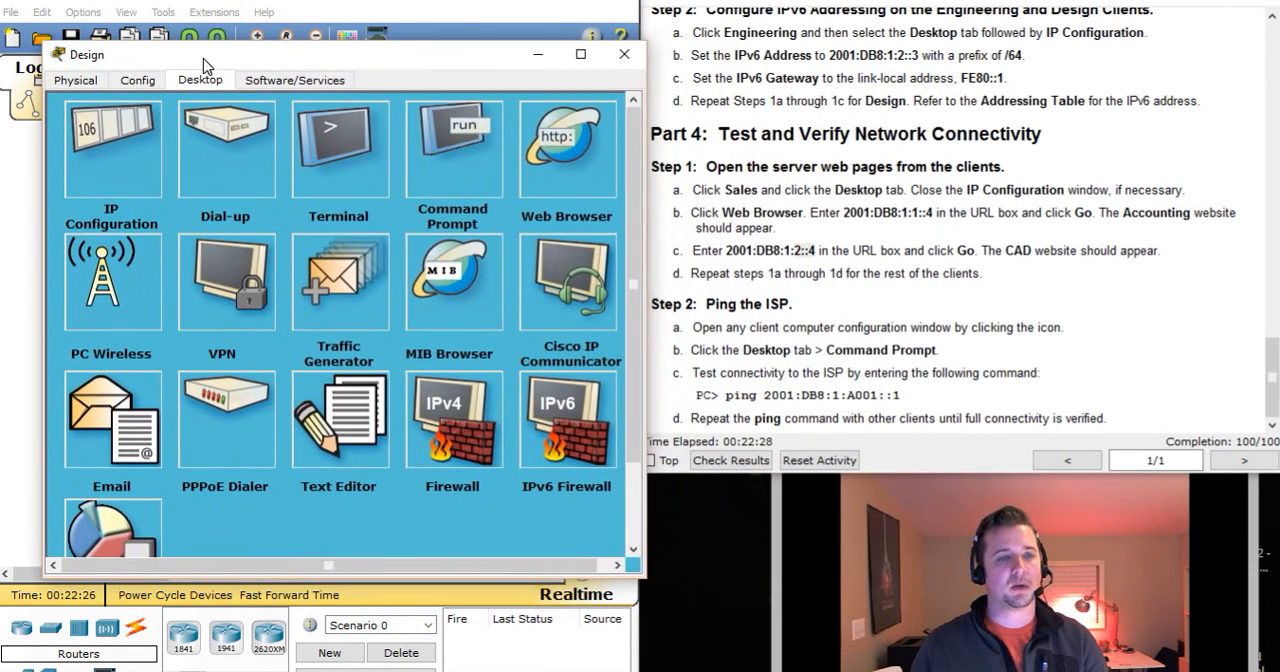
left_click(97, 122)
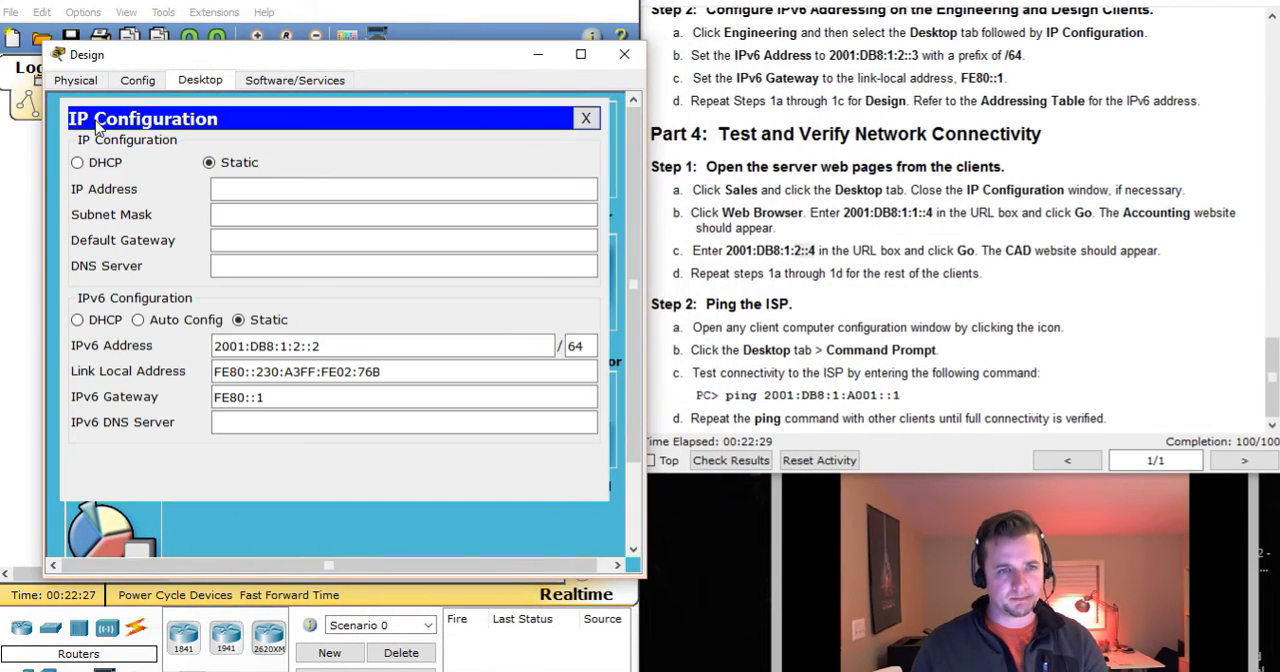
left_click(586, 118)
left_click(557, 155)
Load the Accounting server's website at 2001:db8:1:1::4 in the Design client's browser.
left_click(228, 160)
type("200")
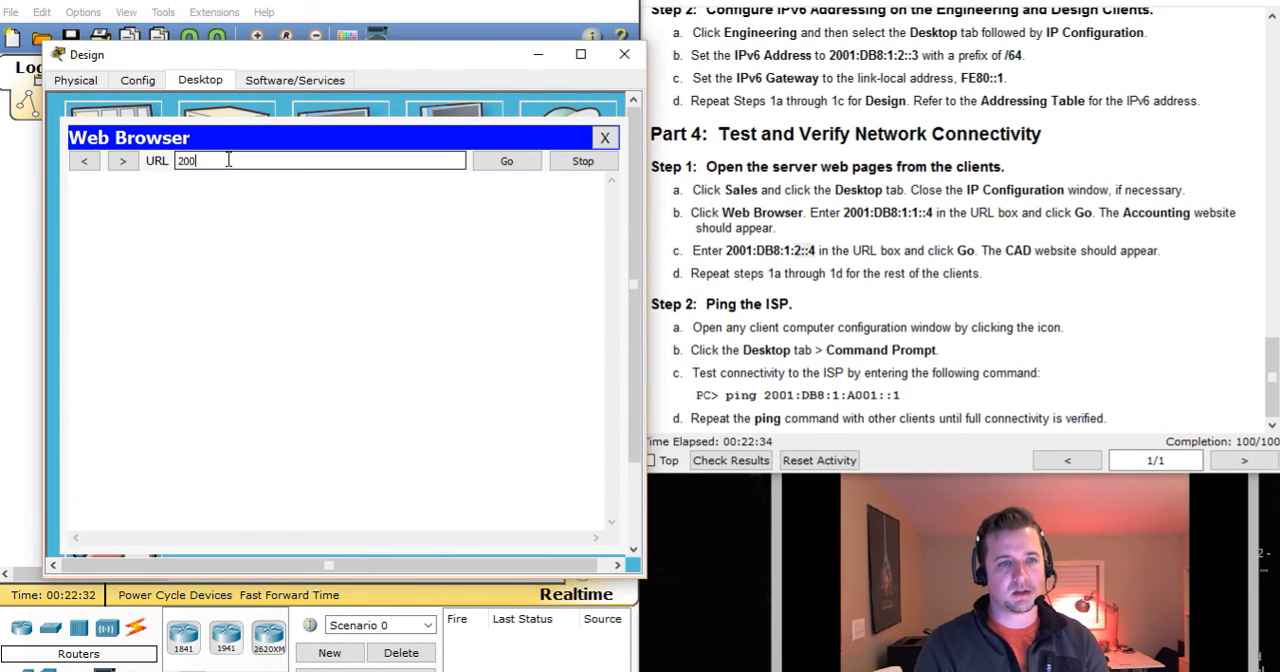
type("1:db8")
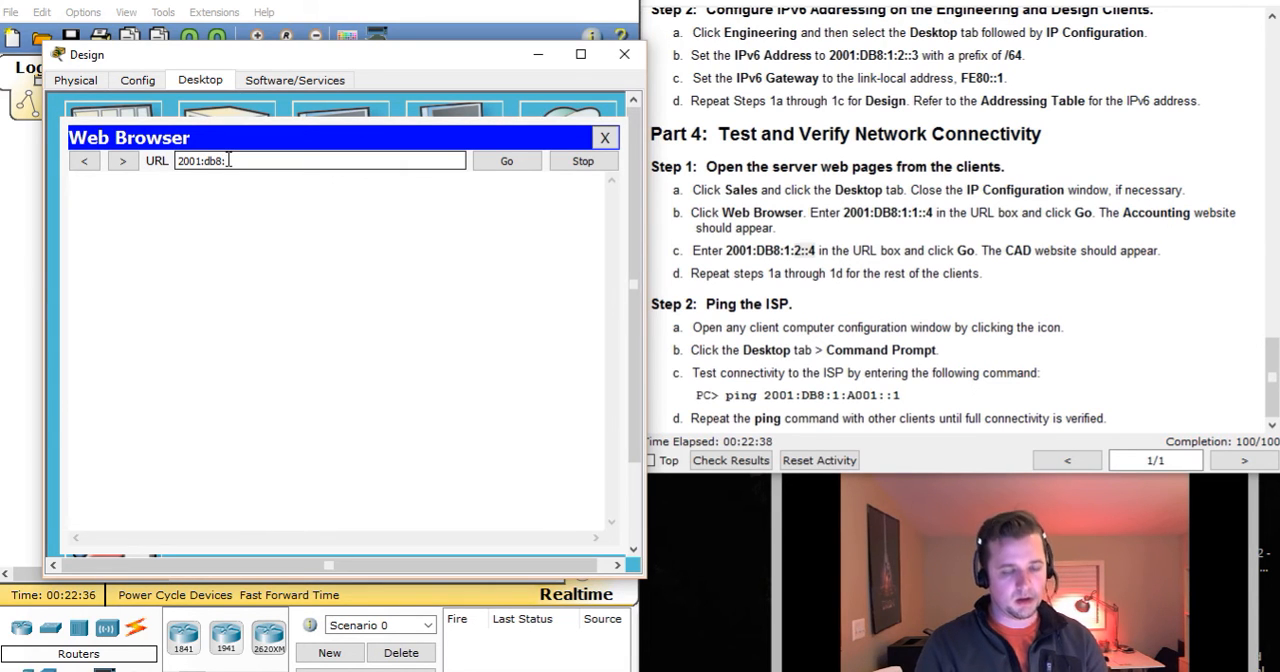
type(":1:1::4")
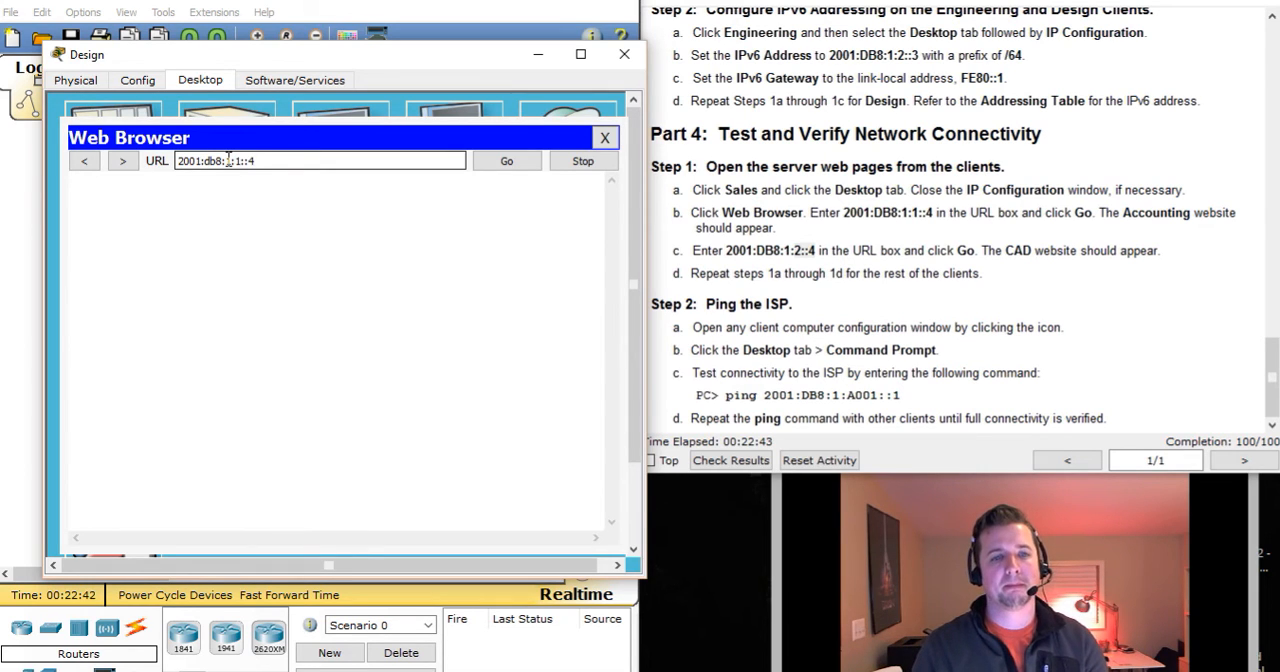
key("Return")
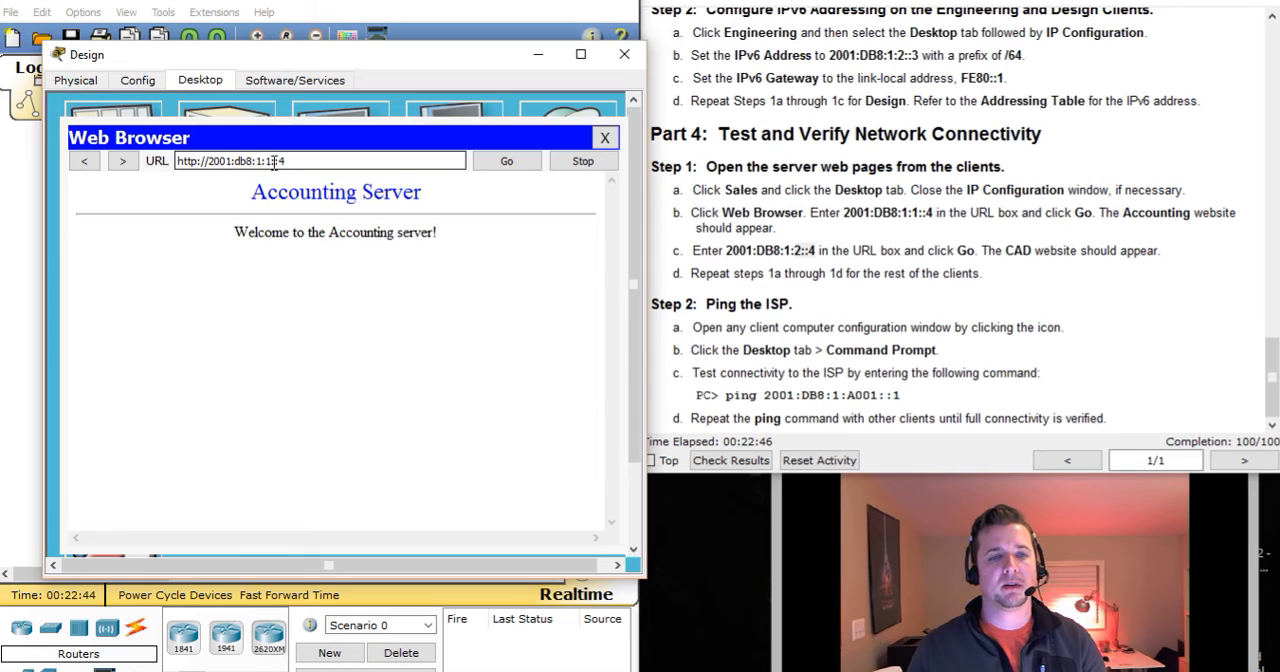
Change the address in the Design client's browser to 2001:db8:1:2::4 and load the CAD server's website.
left_click(269, 163)
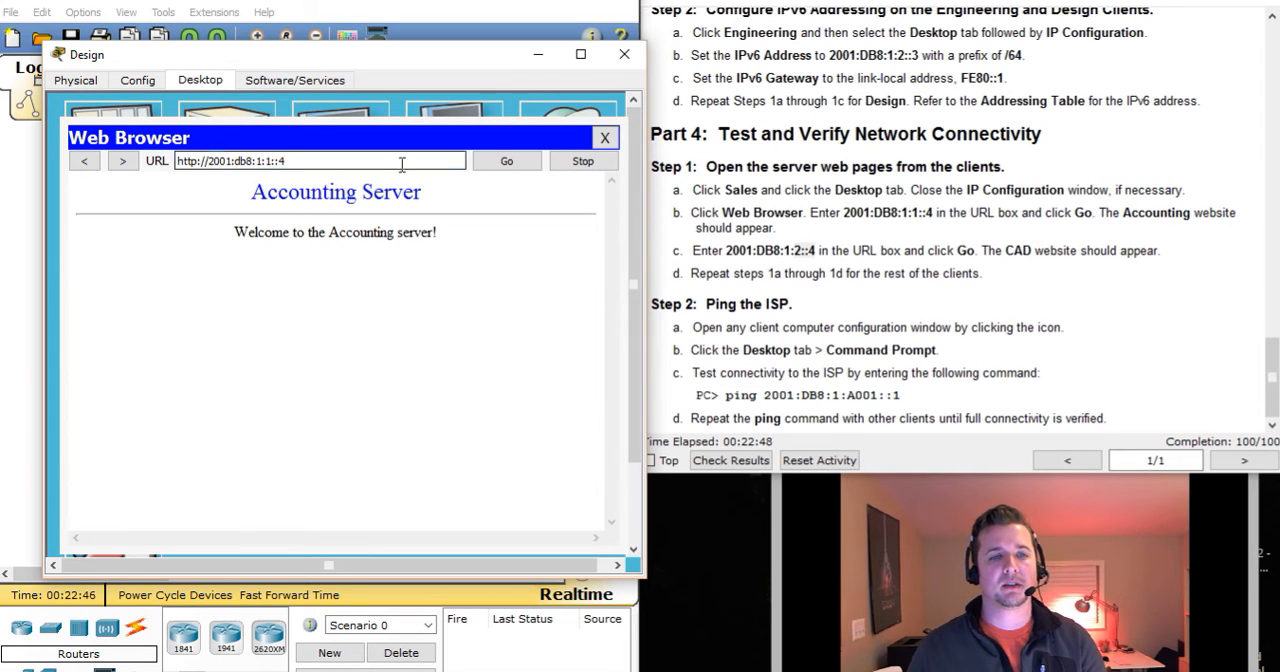
key("Delete")
type("2")
key("Return")
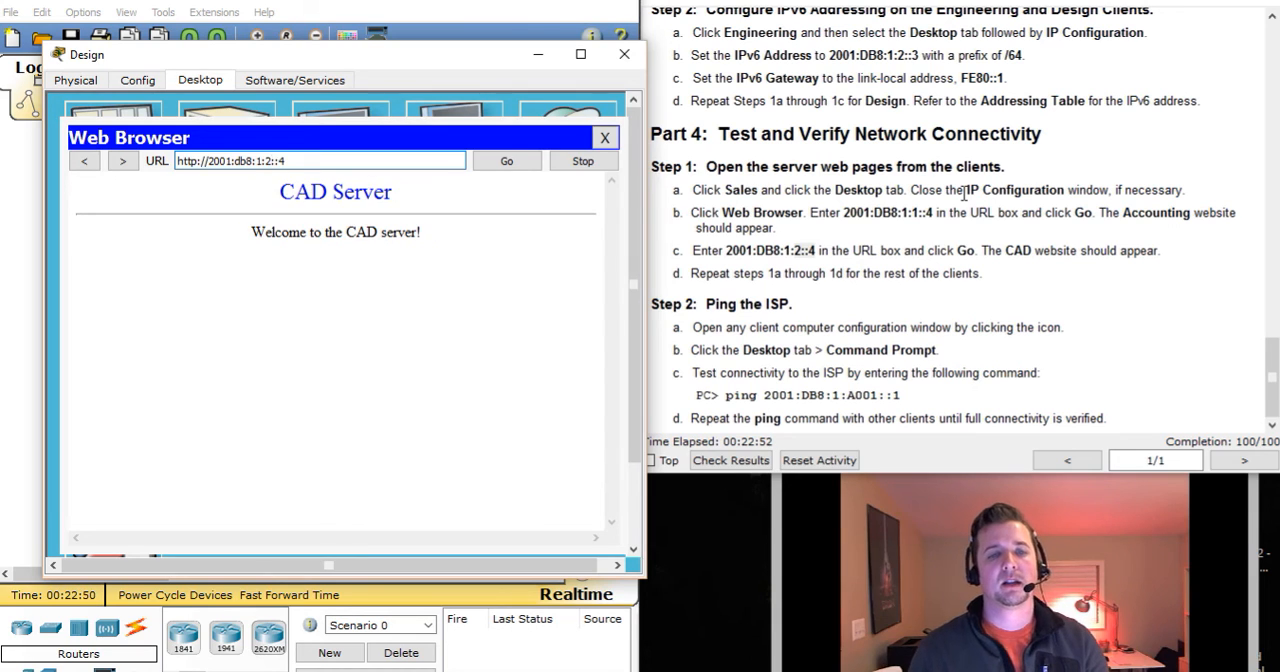
Replace the Design client's Web Browser with its Command Prompt, and move the device window clear of the instructions.
left_click(606, 137)
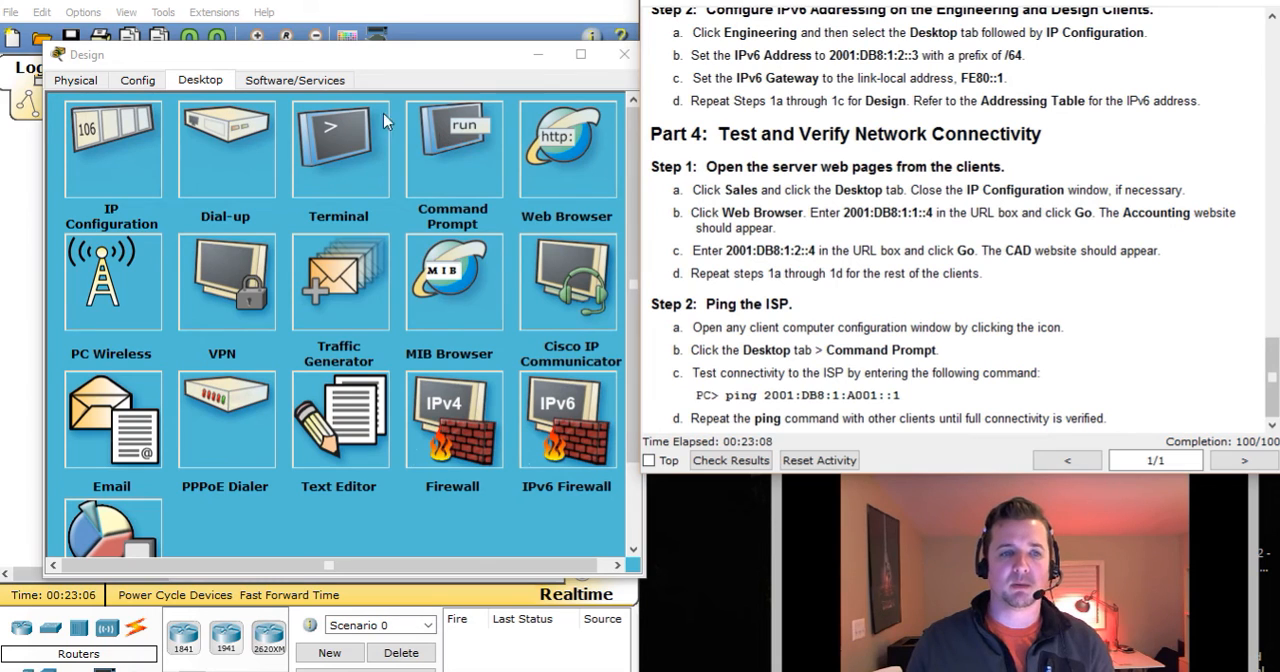
left_click(454, 138)
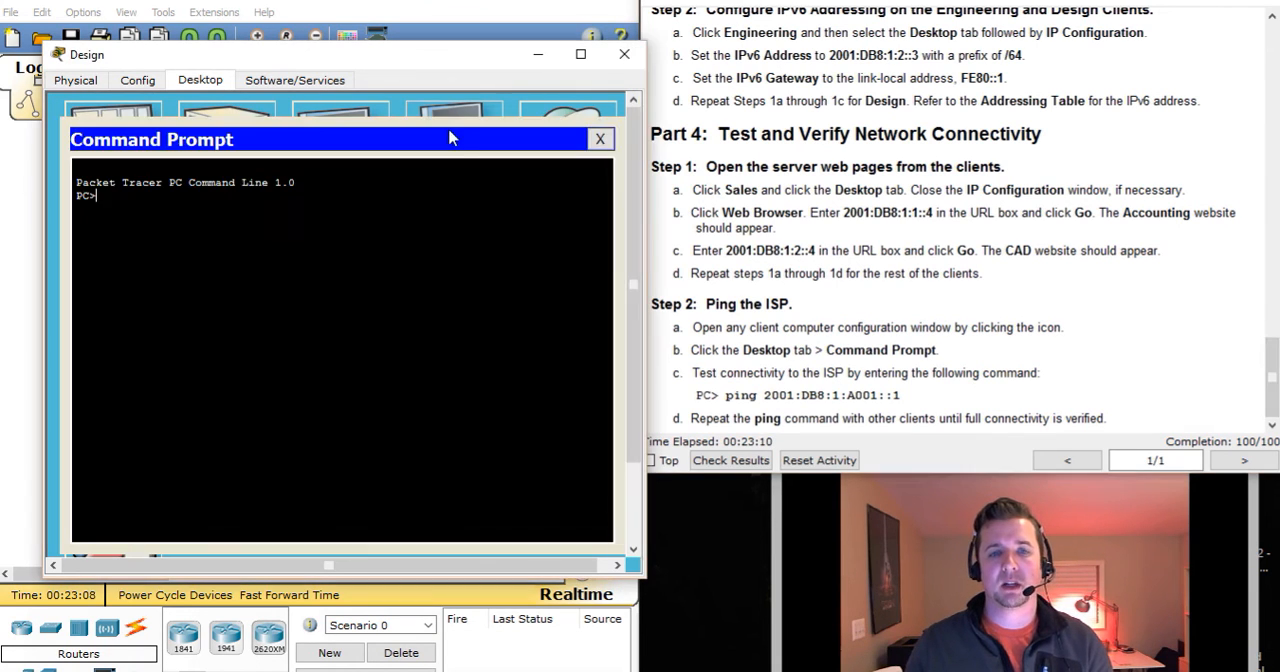
left_click_drag(390, 54, 342, 42)
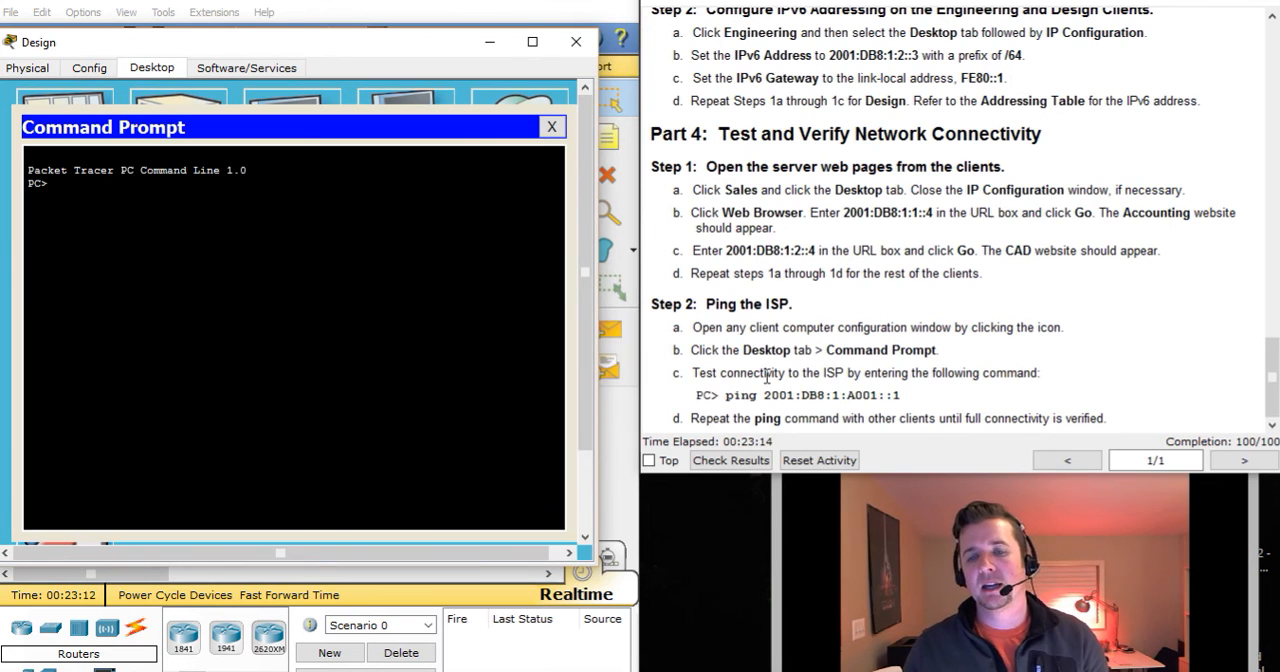
left_click_drag(789, 372, 1010, 372)
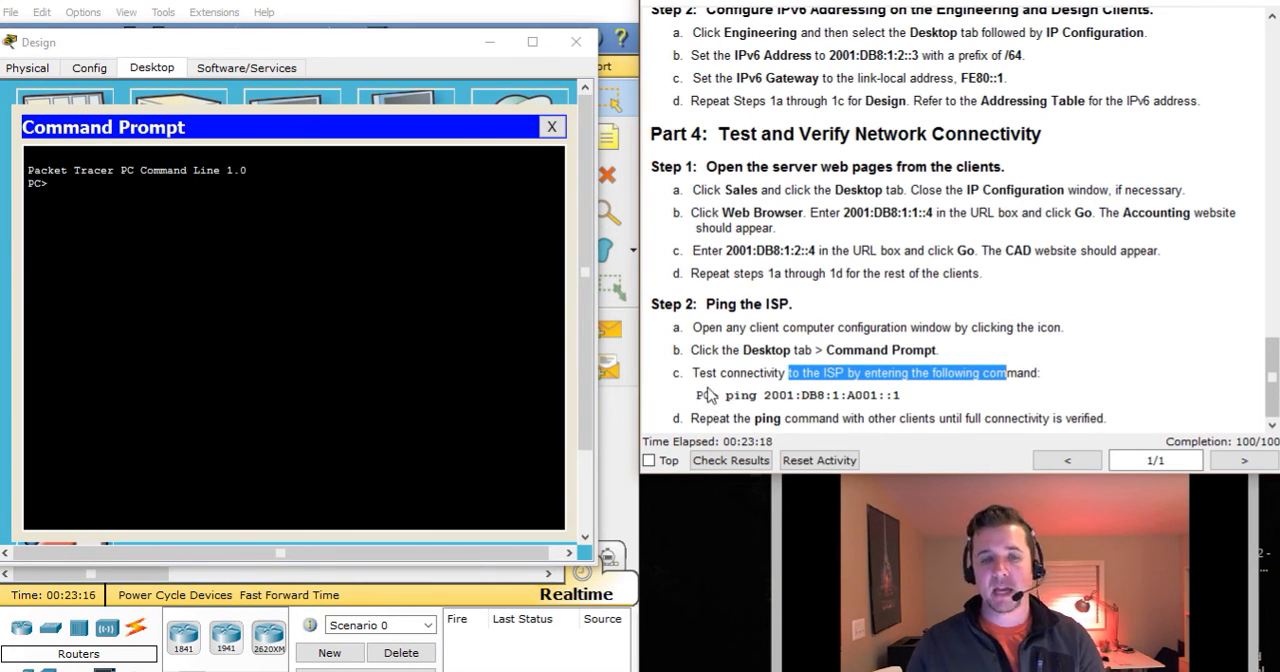
Ping the ISP at 2001:db8:1:a001::1 from the Design client's Command Prompt.
left_click(422, 282)
type("p")
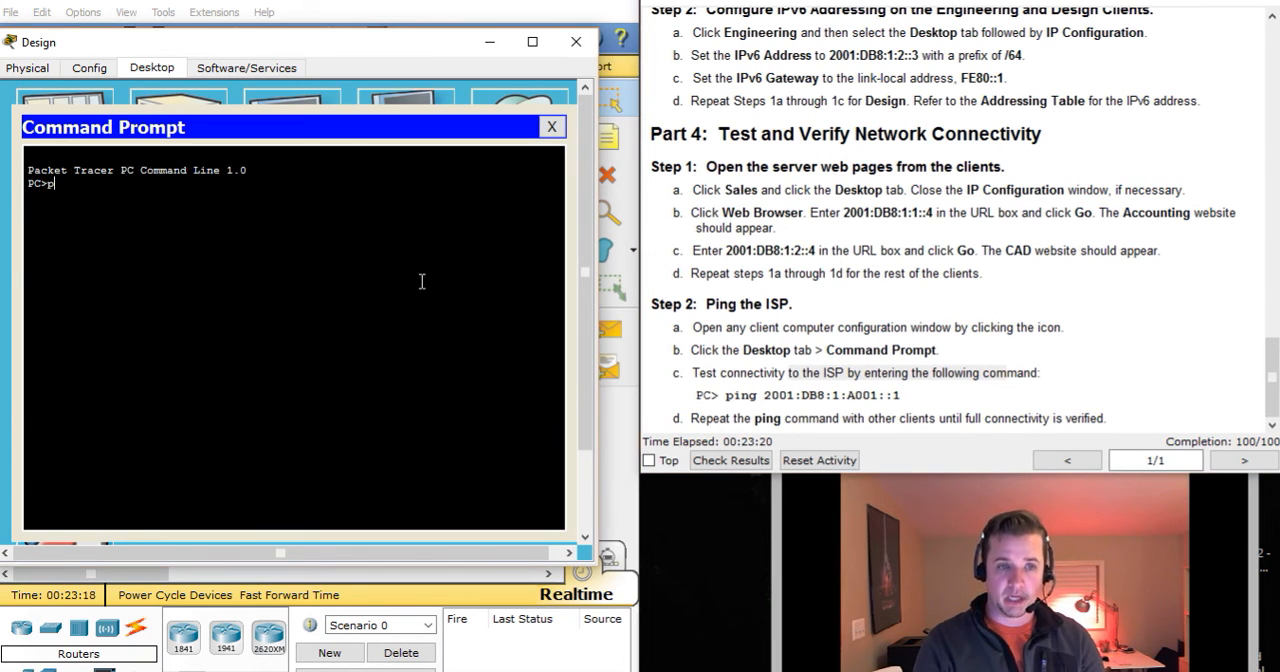
type("ing 2001:db8:1:")
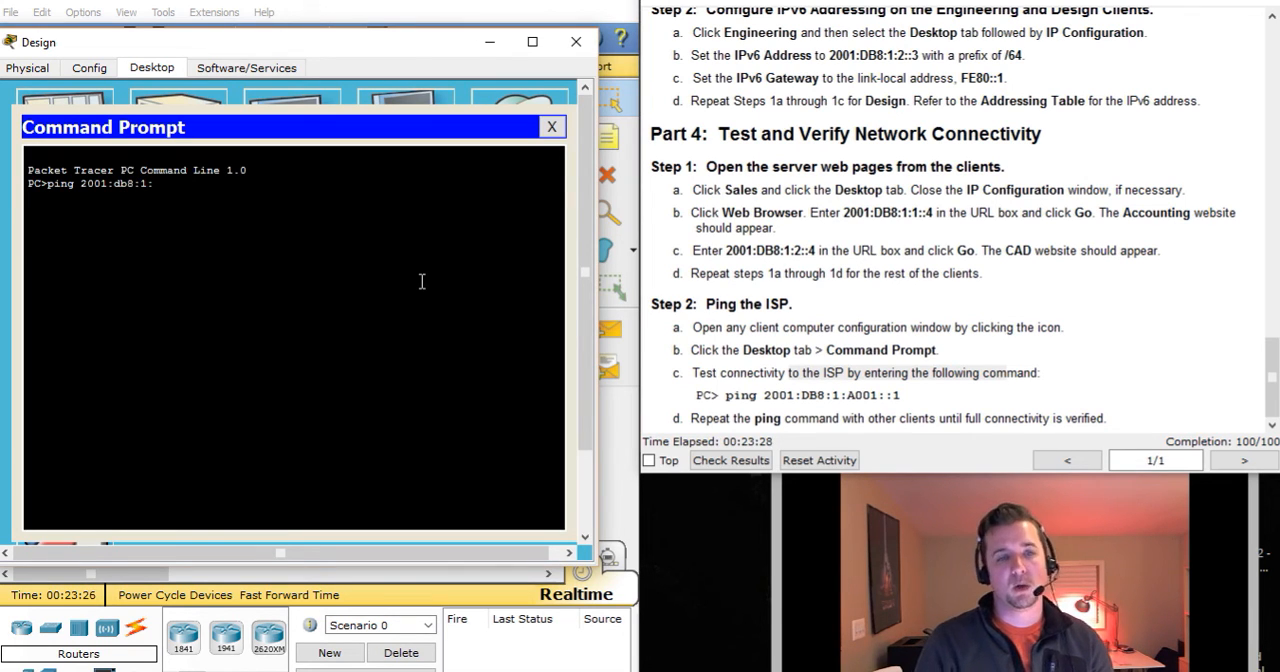
type("a001::1")
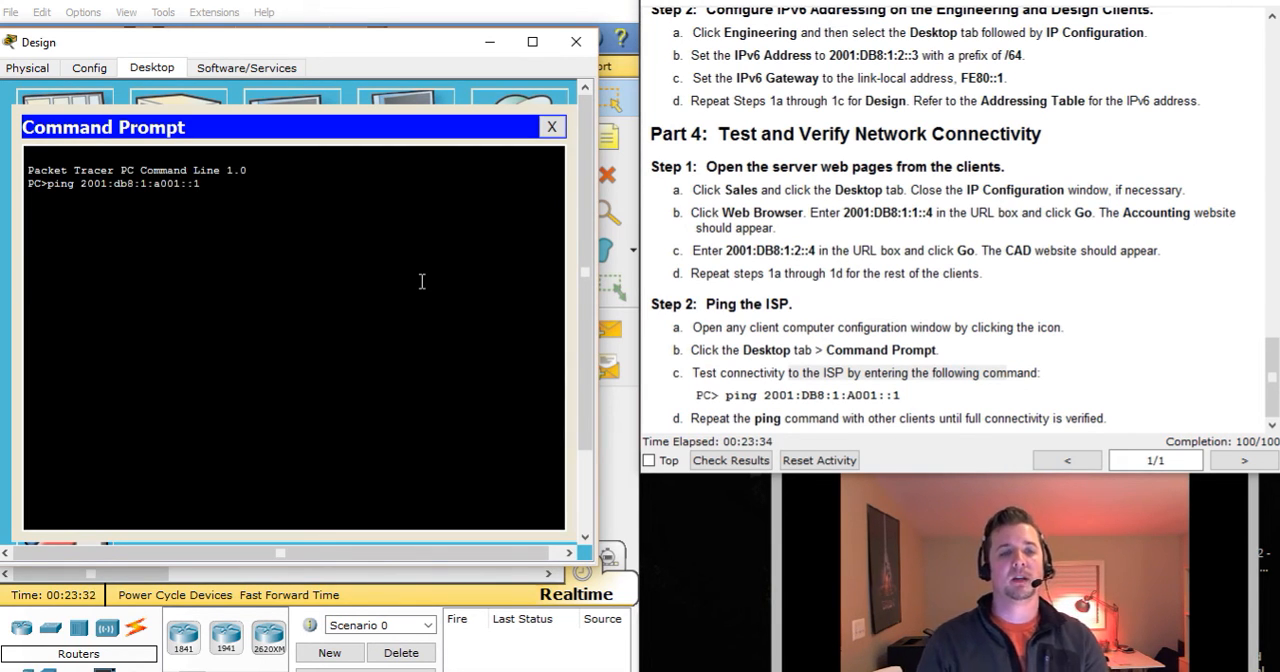
key("Return")
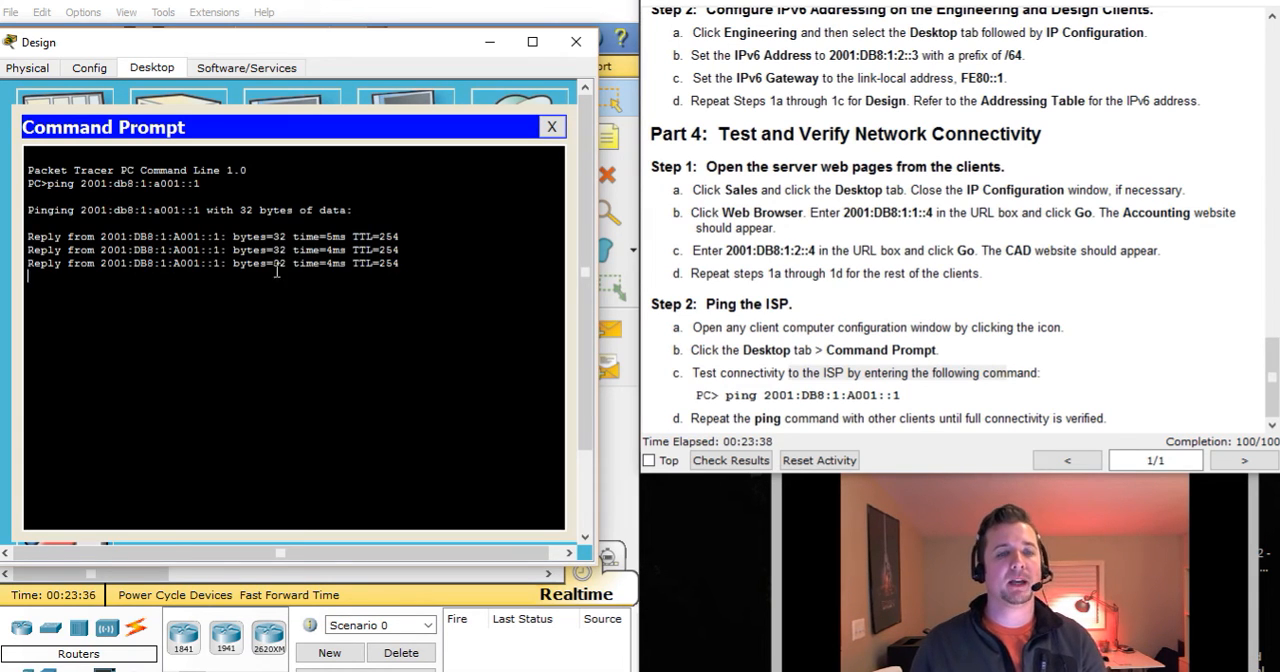
Examine the times and TTL in the ping replies, and close the Design client's Command Prompt and device window.
left_click_drag(234, 236, 321, 250)
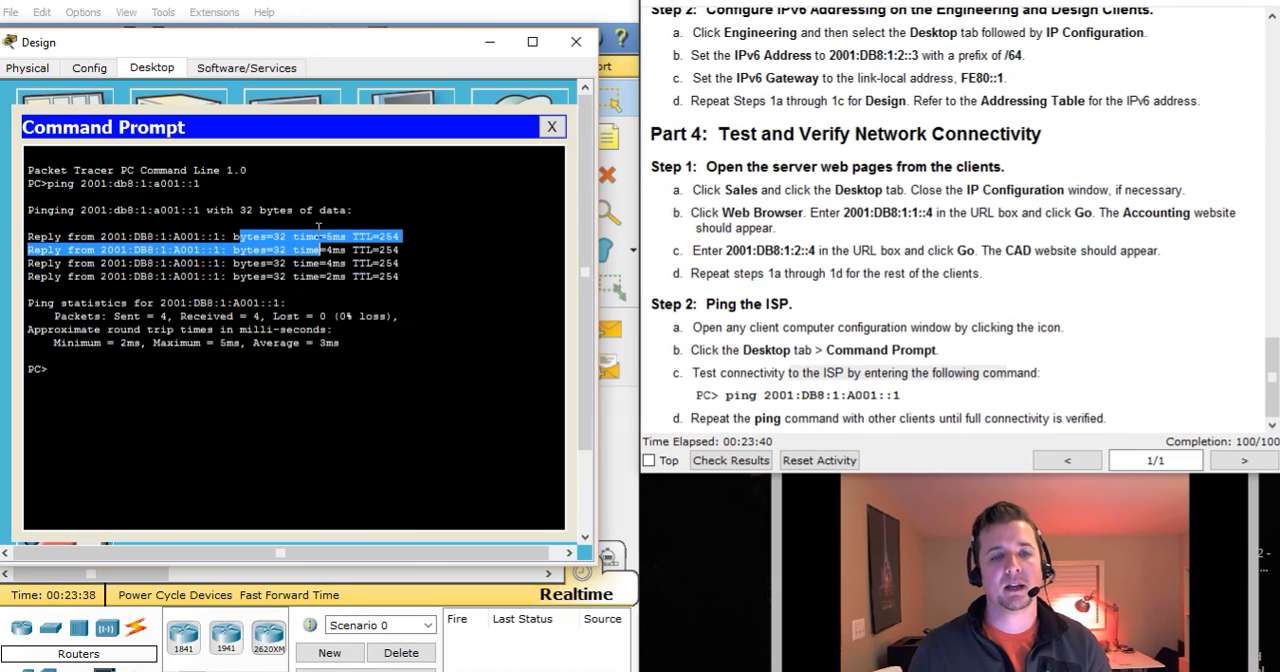
left_click(333, 240)
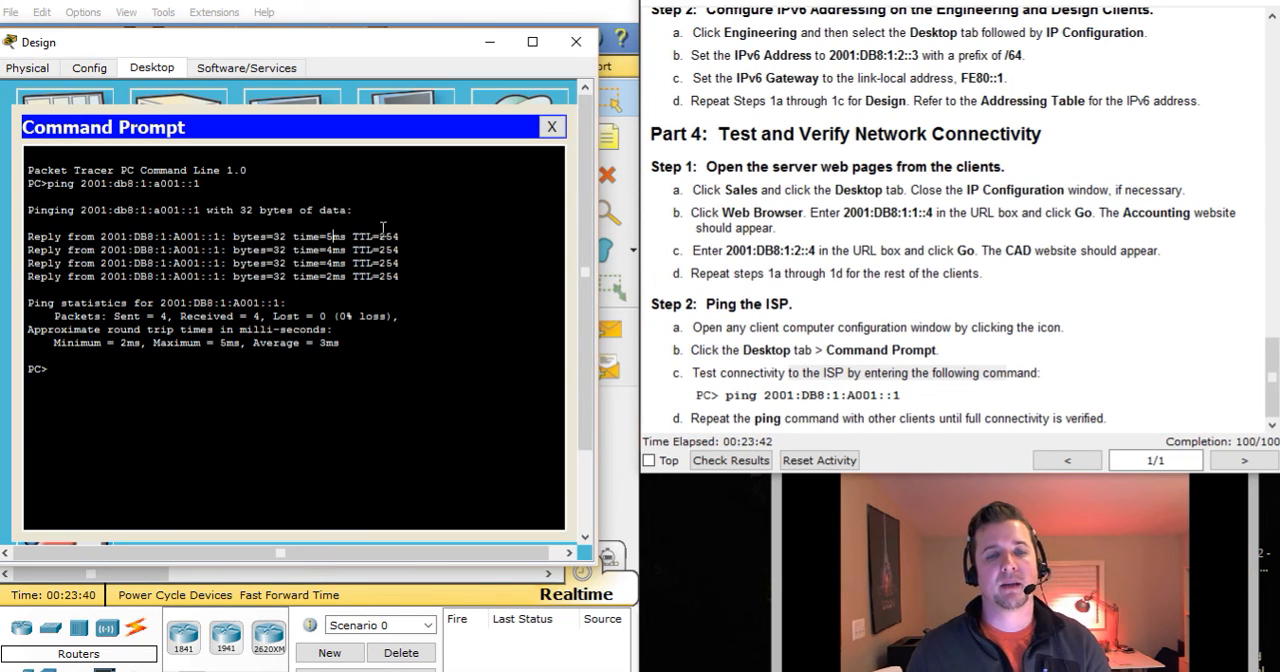
mouse_move(386, 237)
left_mouse_down()
mouse_move(427, 230)
mouse_move(379, 236)
left_mouse_up()
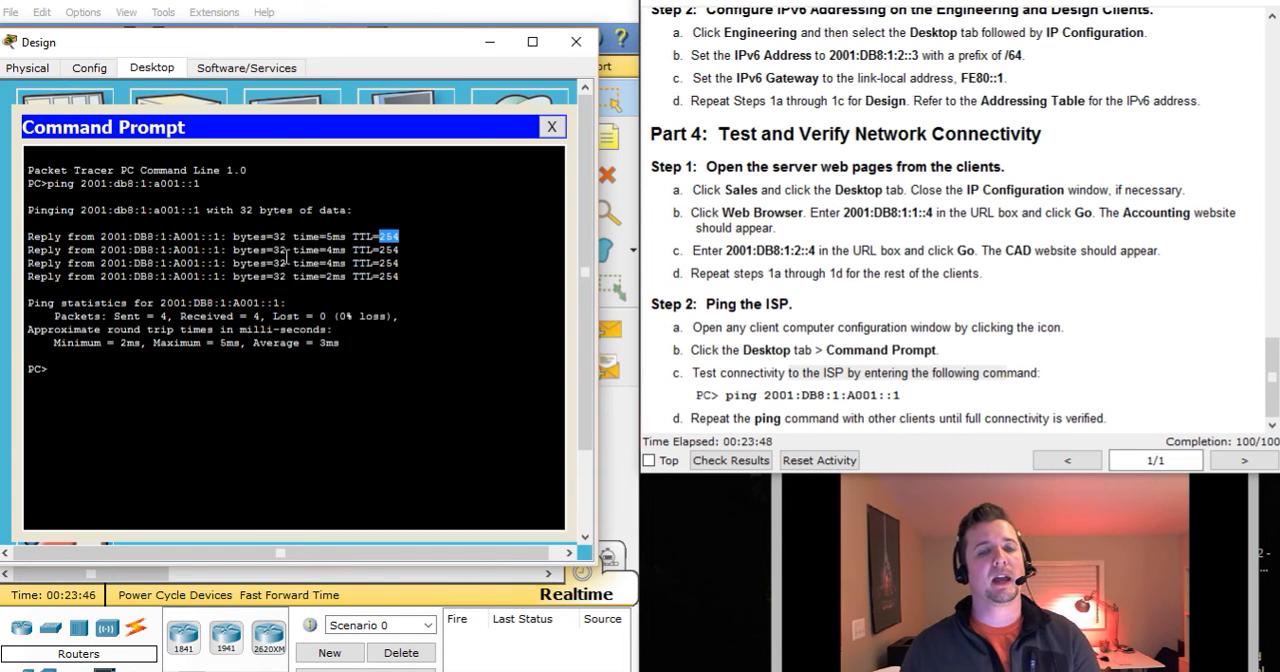
left_click(108, 362)
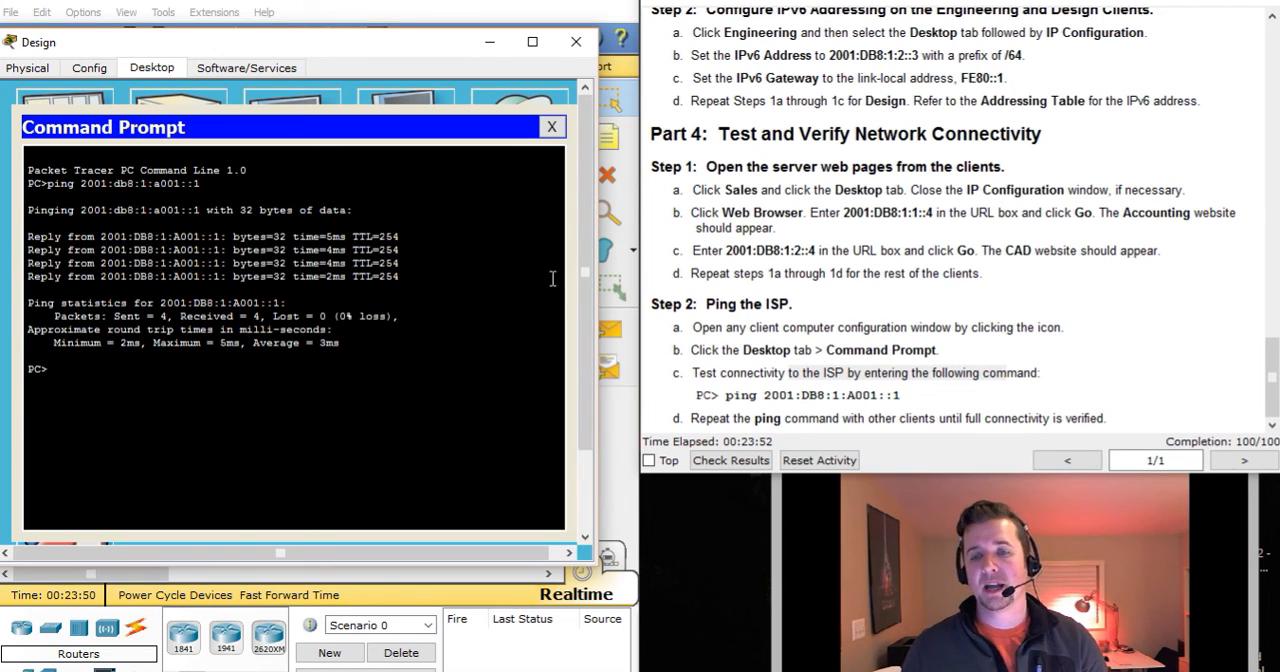
left_click(1124, 281)
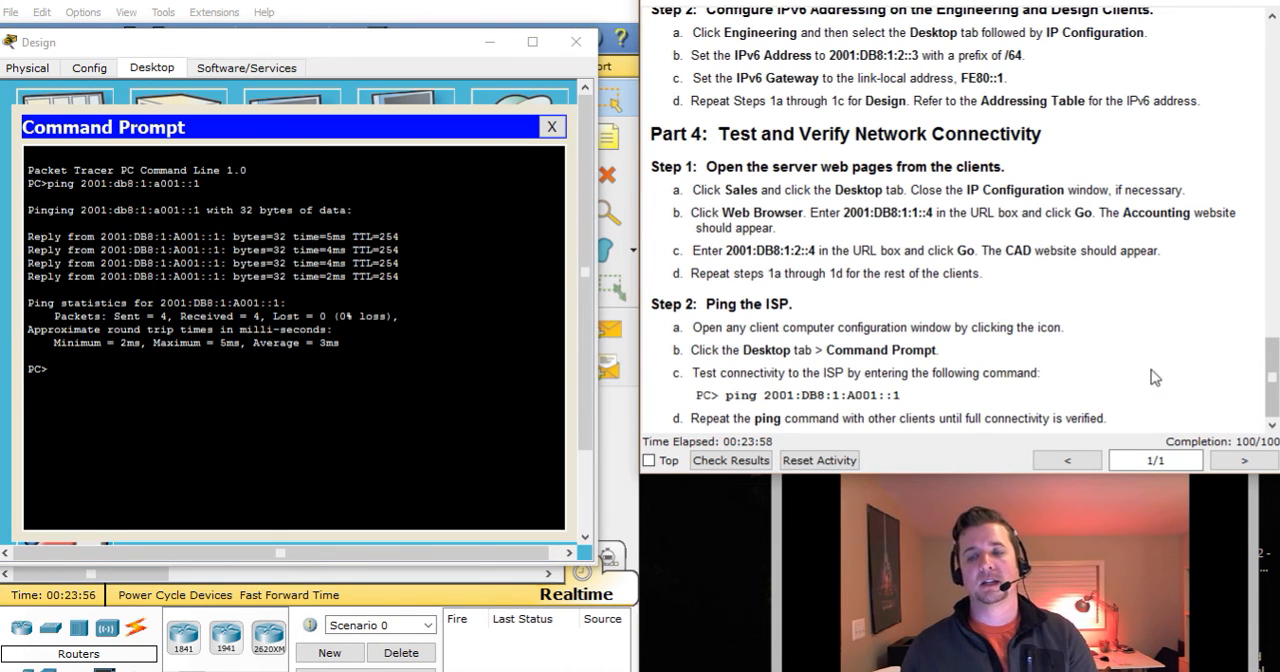
left_click(549, 128)
left_click(576, 42)
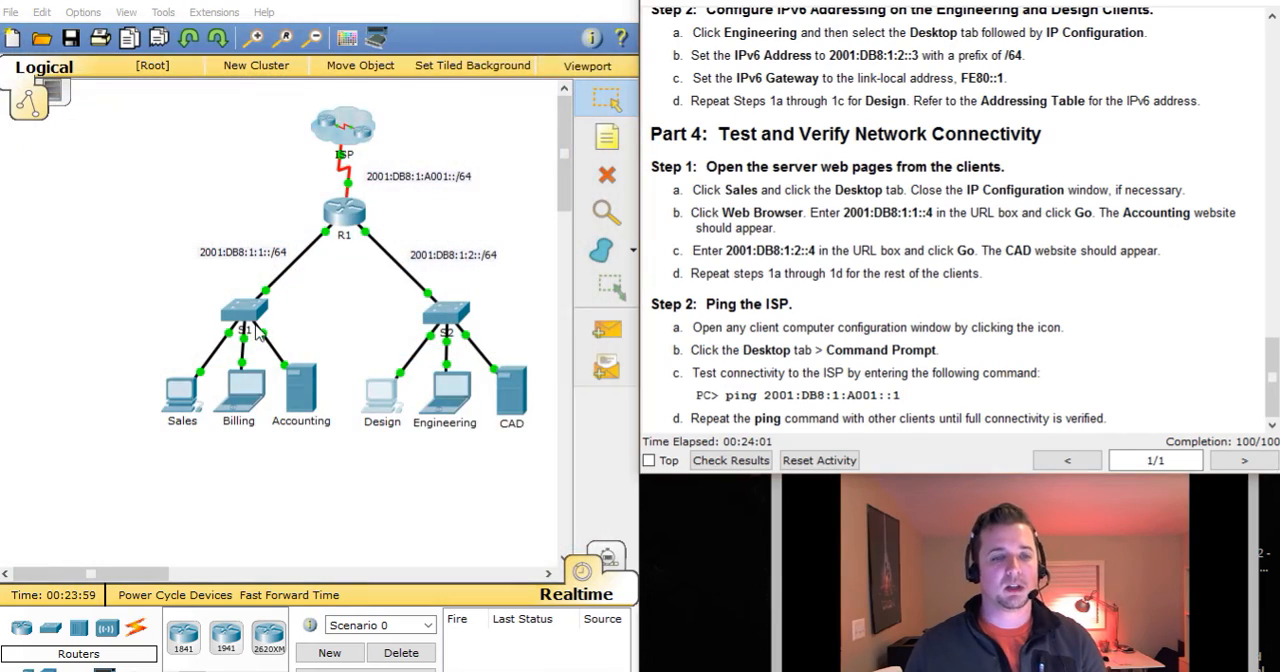
Open the Sales client's Command Prompt, with its device window moved off the instructions.
left_click(186, 395)
left_click_drag(612, 106, 274, 85)
left_click(402, 168)
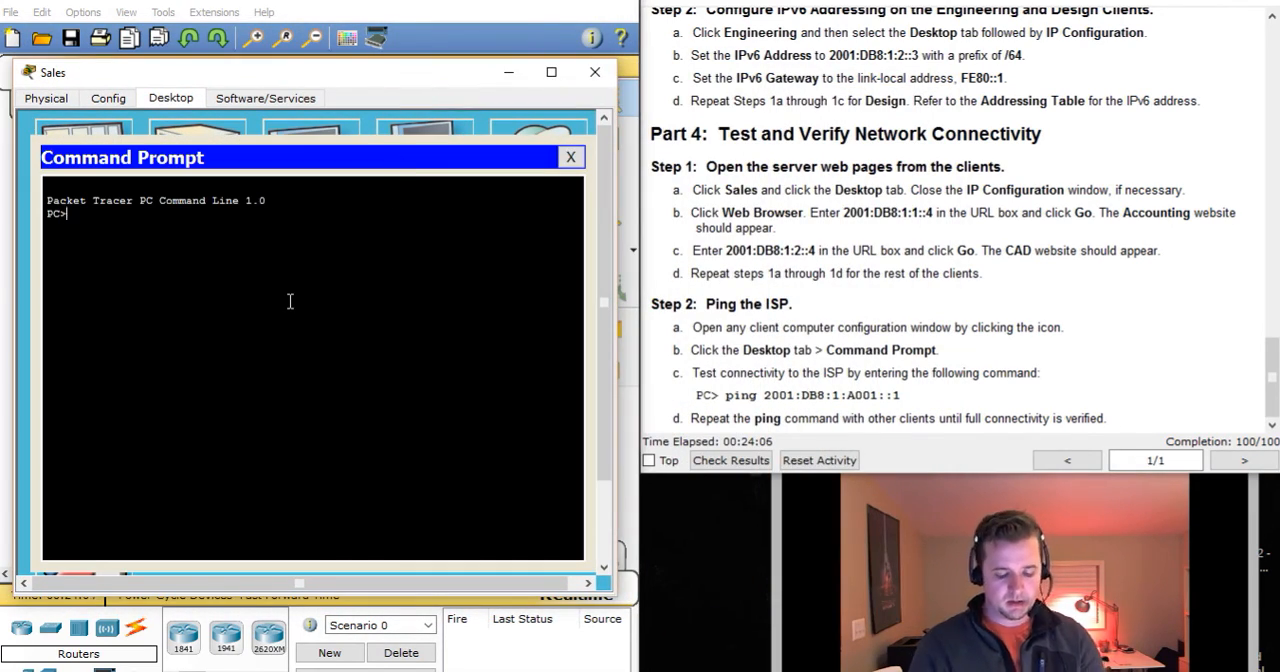
Ping the ISP at 2001:db8:1:a001::1 from the Sales client.
type("ping ")
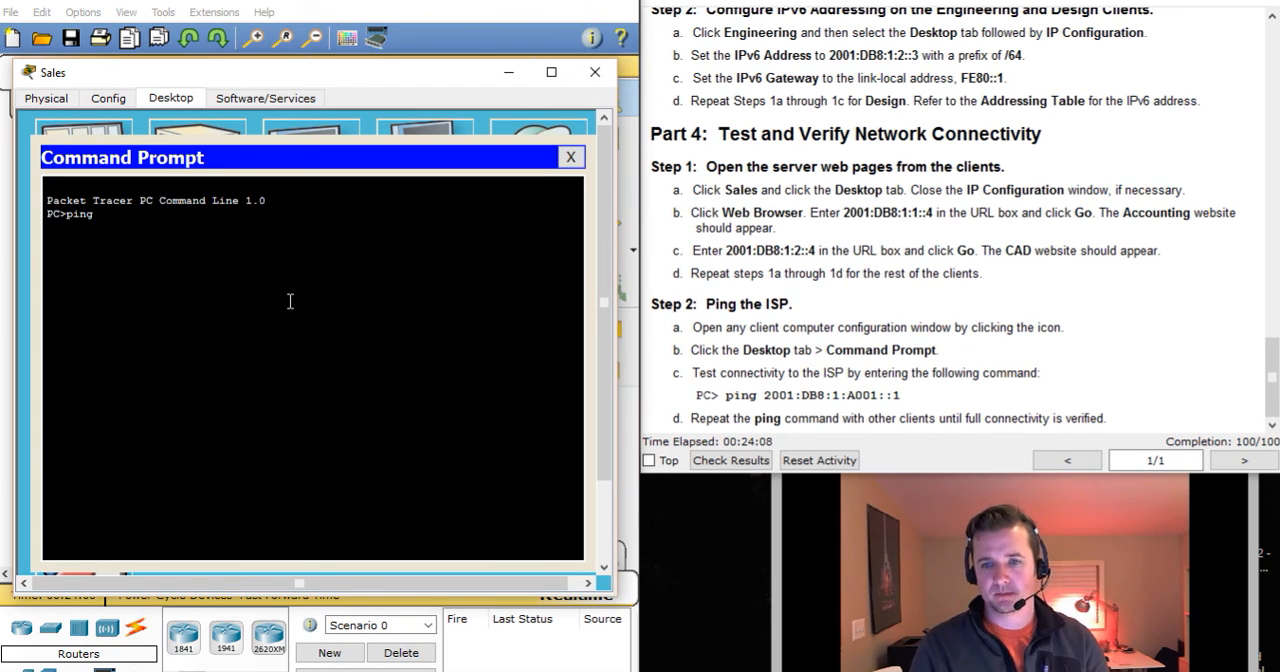
type("2001:db")
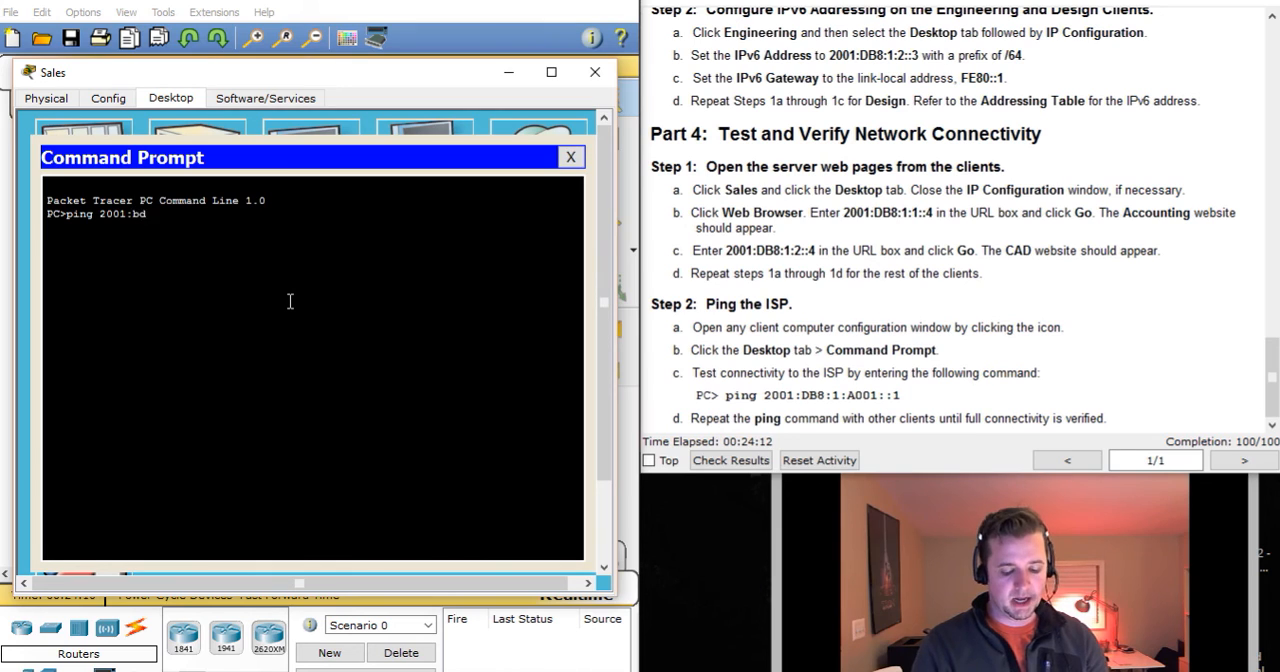
type("8:")
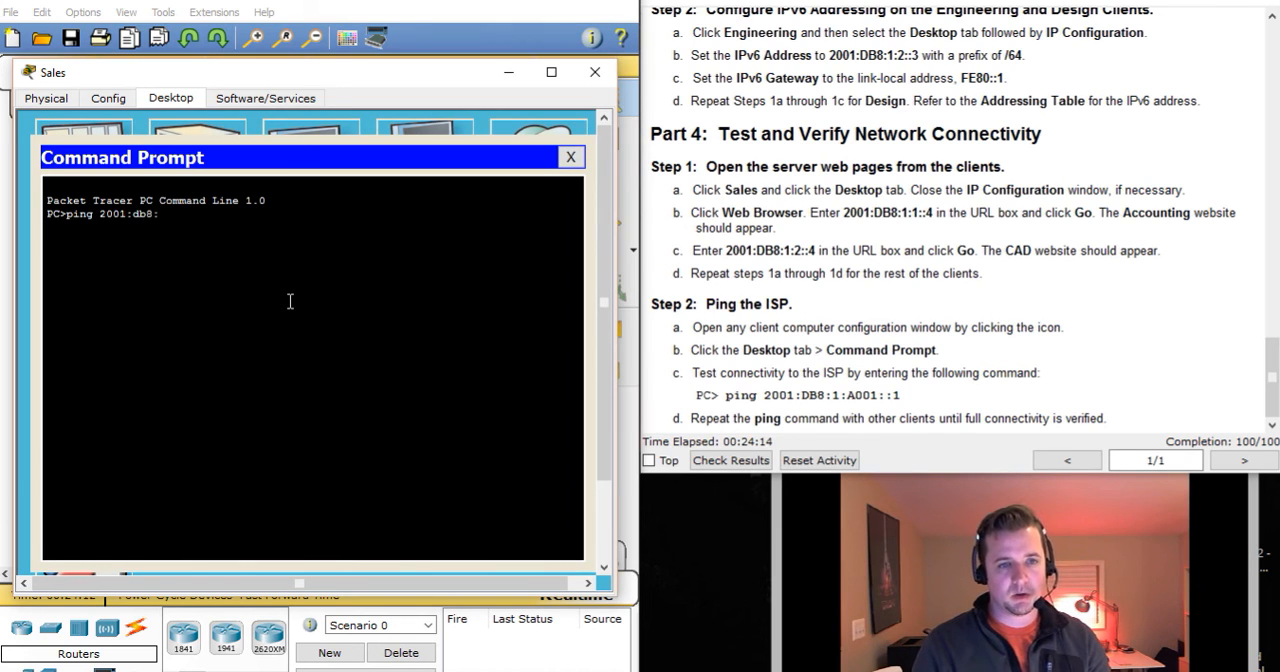
type("1:a")
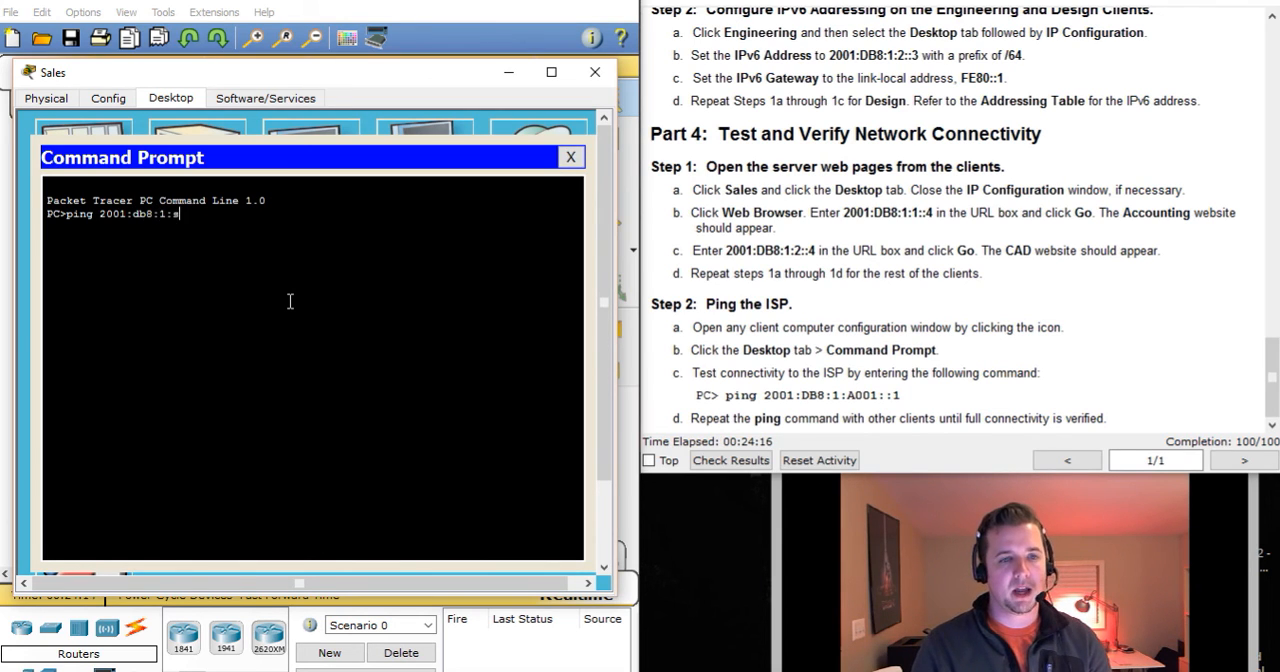
type("001::1")
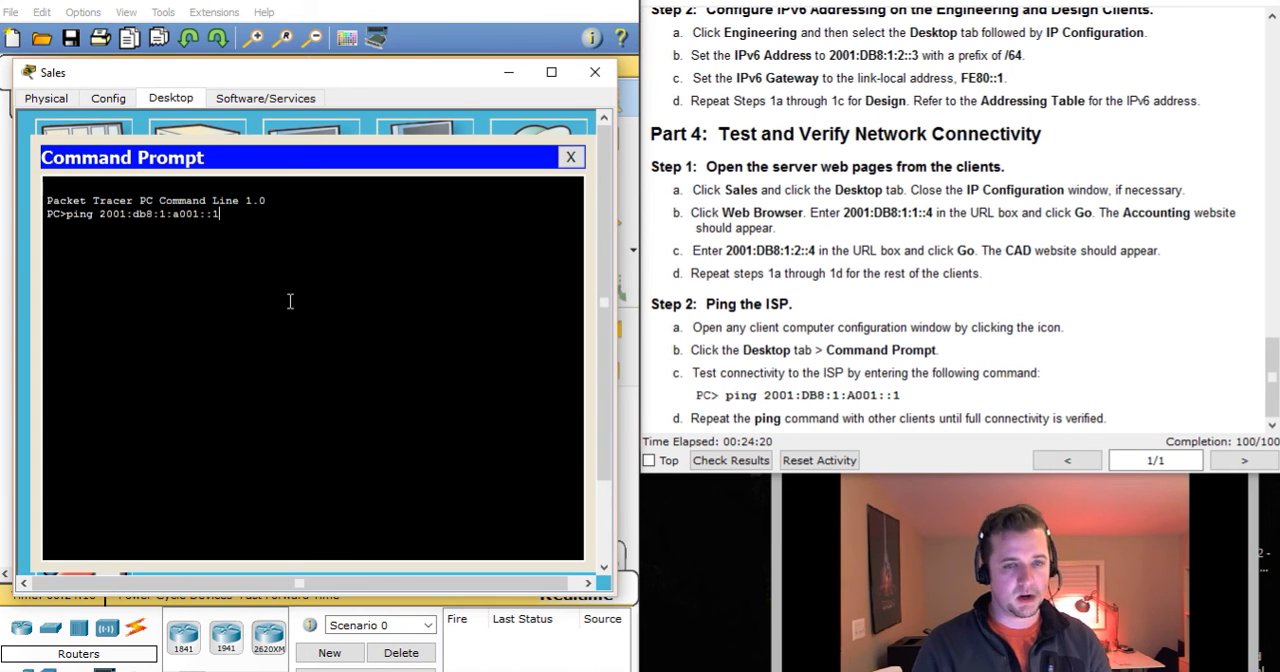
key("Return")
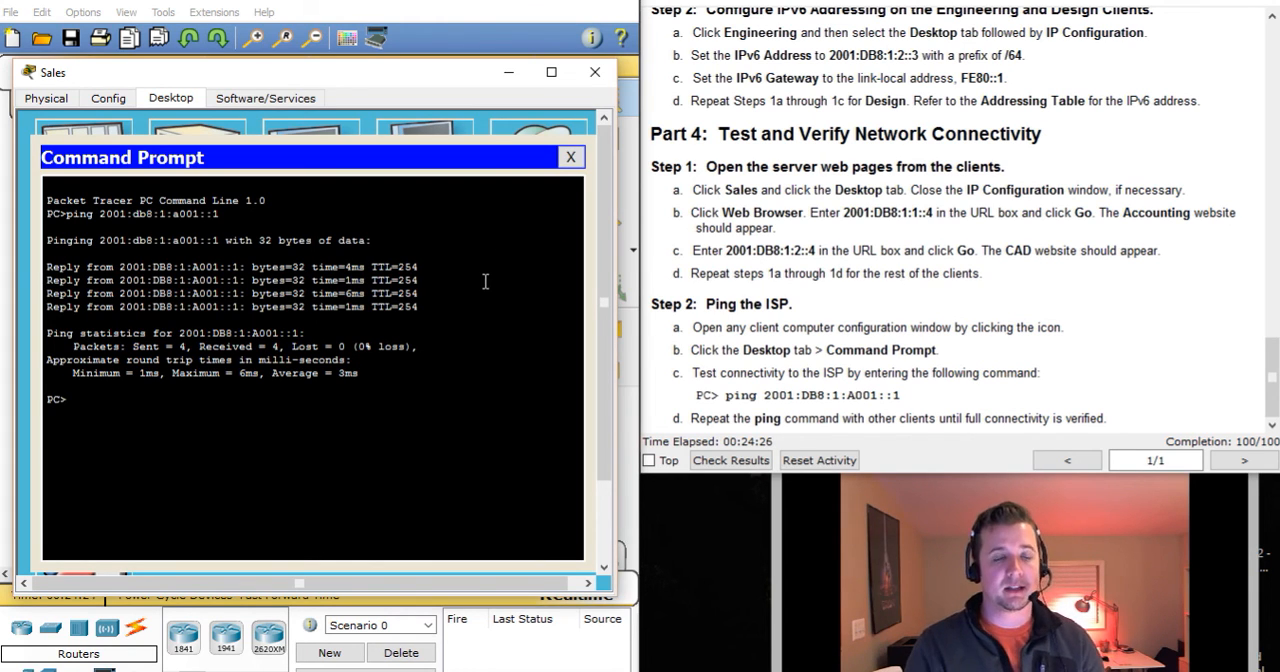
Run ipconfig on the Sales client and examine its link-local IPv6 address.
type("ipcong")
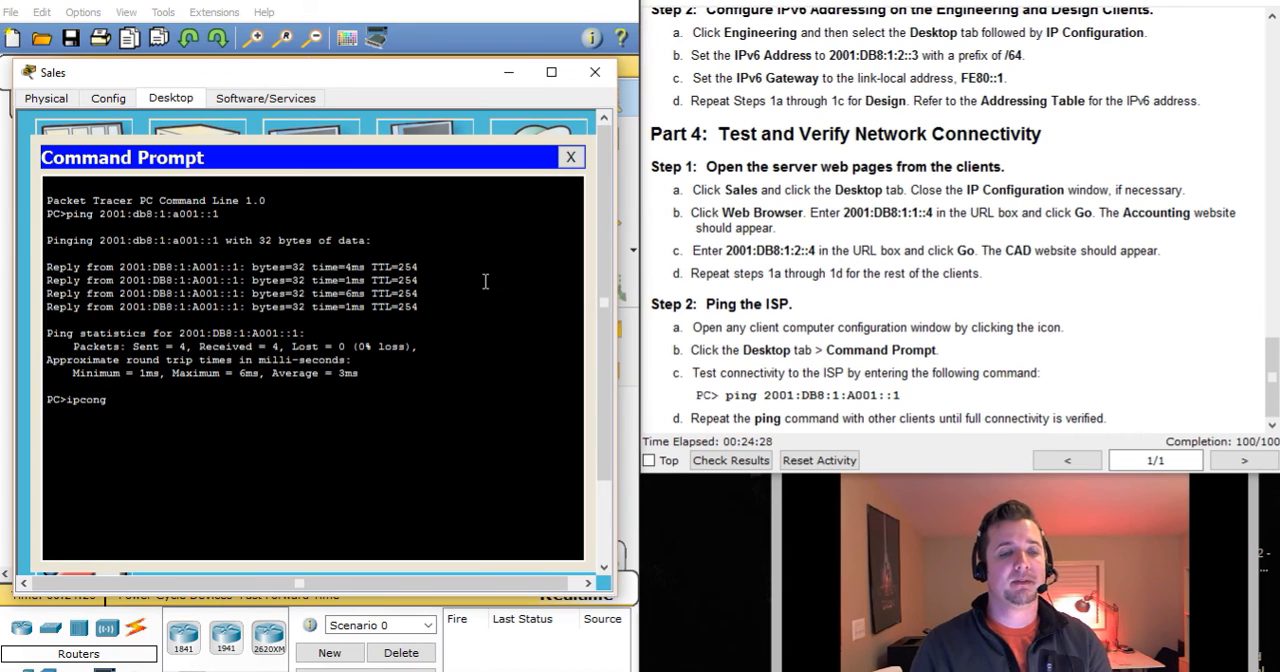
key("BackSpace")
type("fig")
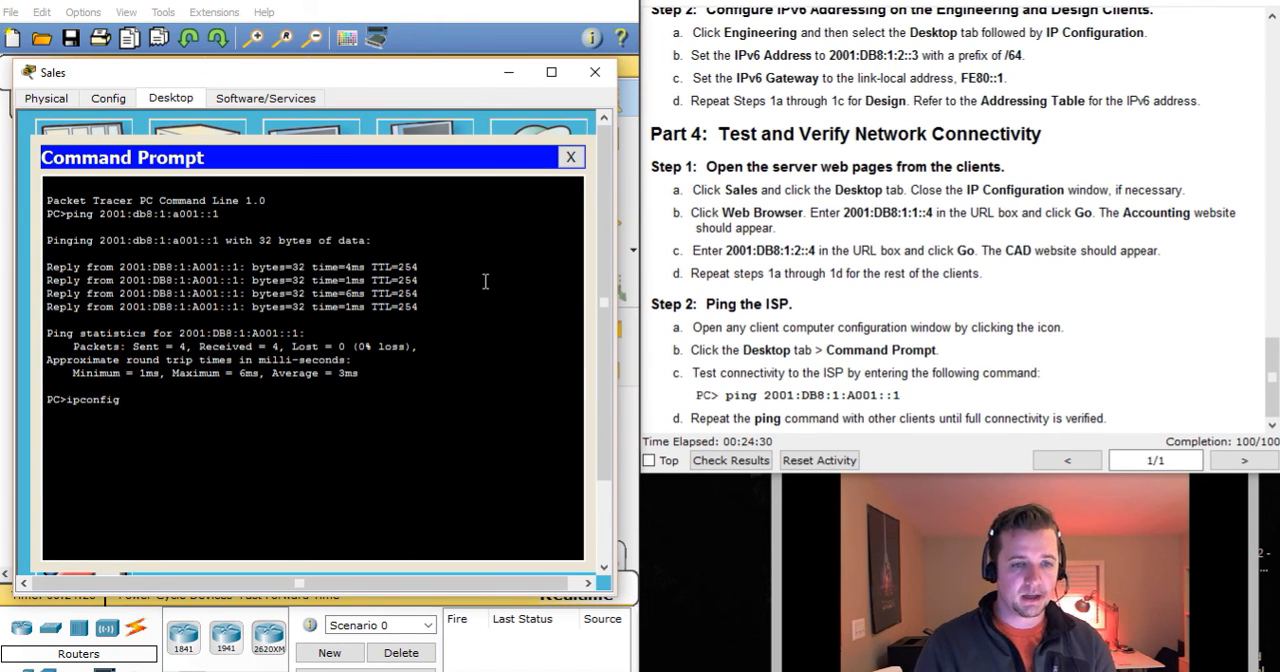
key("Return")
left_click_drag(280, 452, 438, 451)
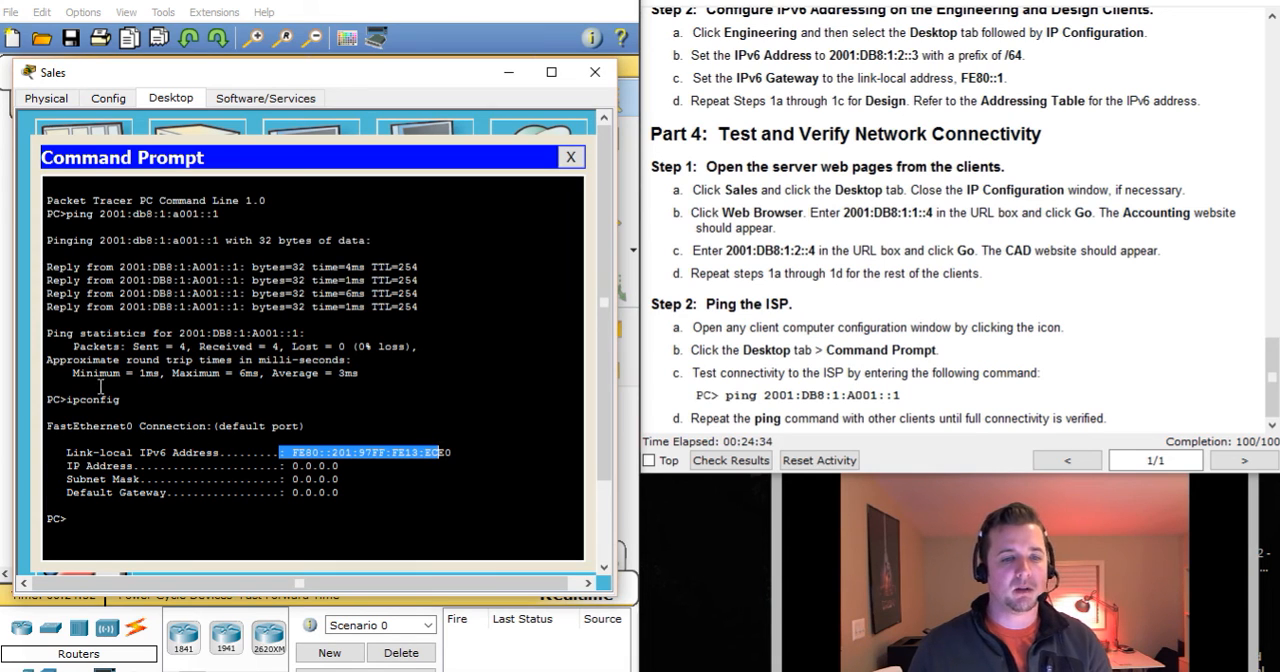
Run ipconfig /all on the Sales client, examine the link-local IPv6 address, and close its Command Prompt and device window.
left_click(169, 398)
key("Up")
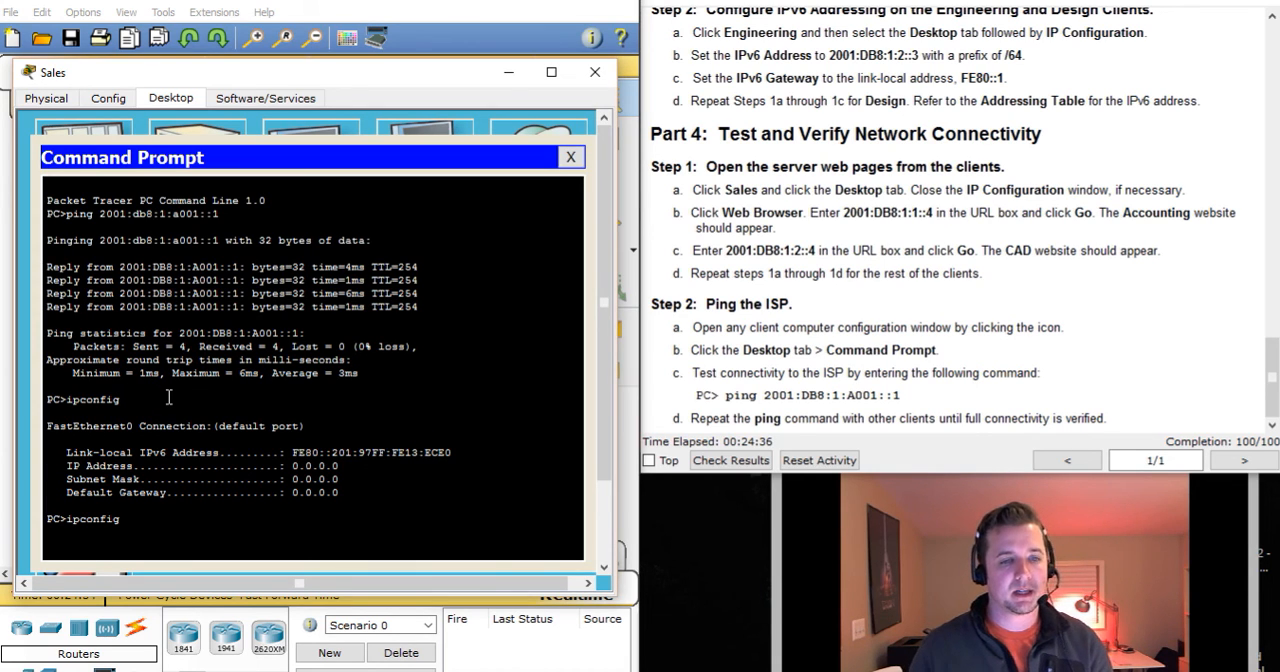
type("a")
key("BackSpace")
type("/all")
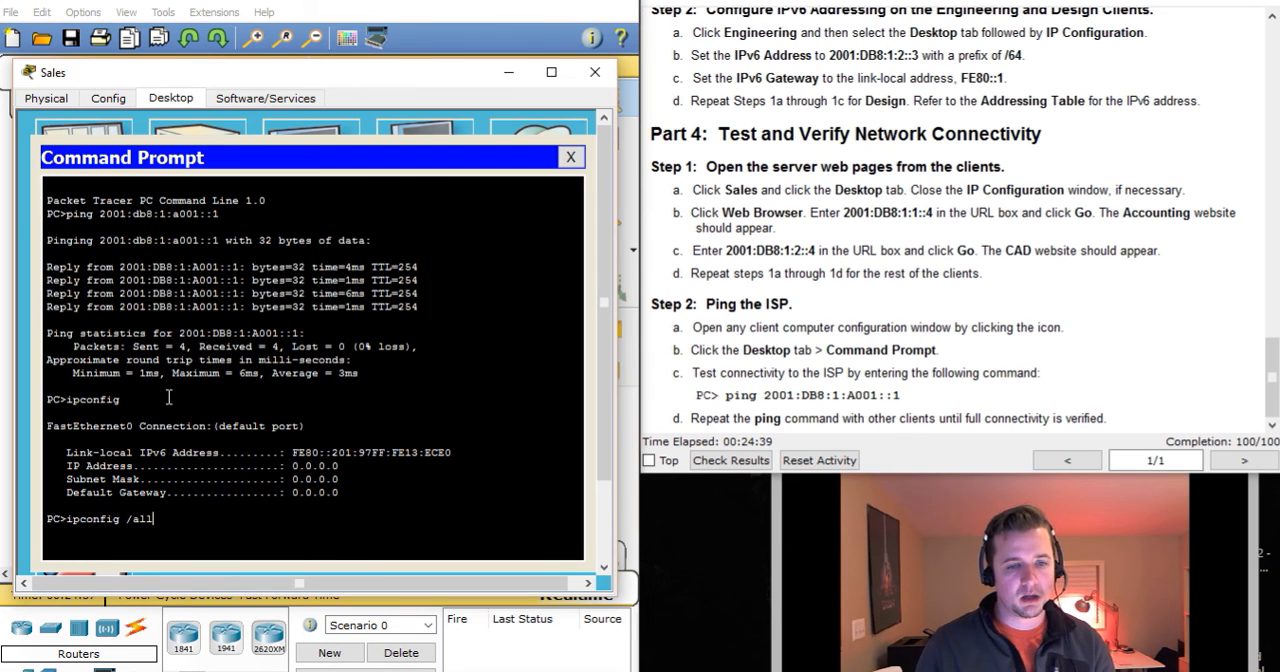
key("Return")
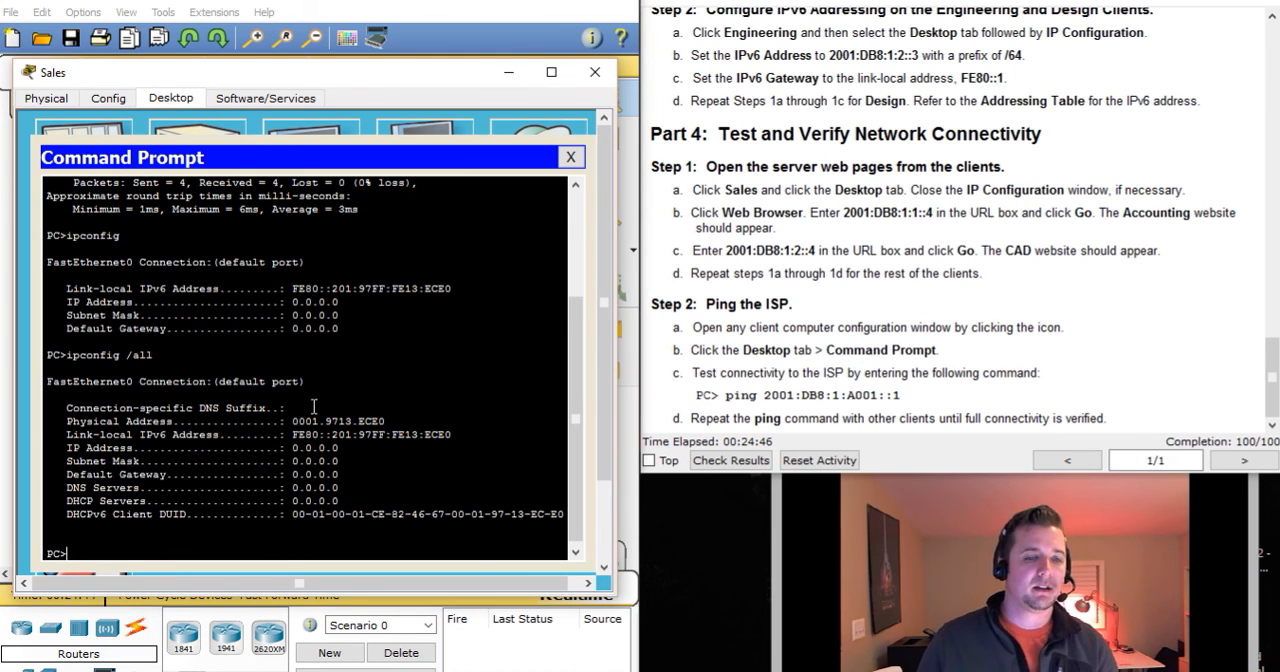
left_click_drag(292, 435, 456, 434)
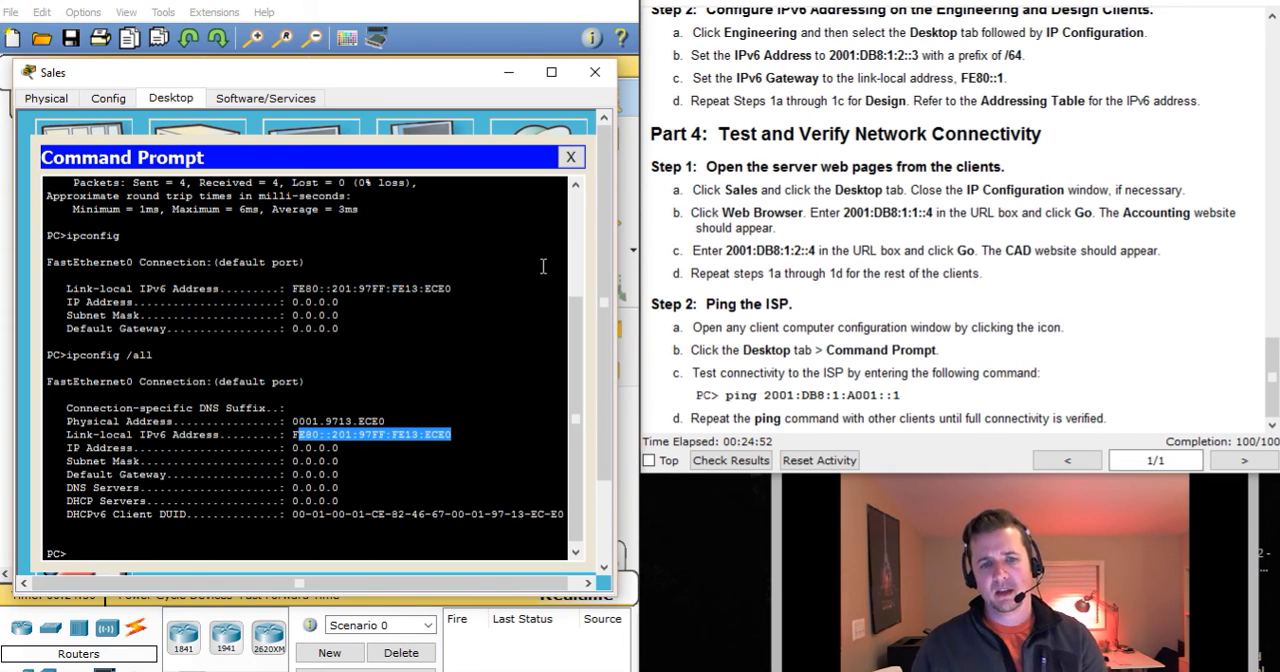
left_click(574, 158)
left_click(595, 74)
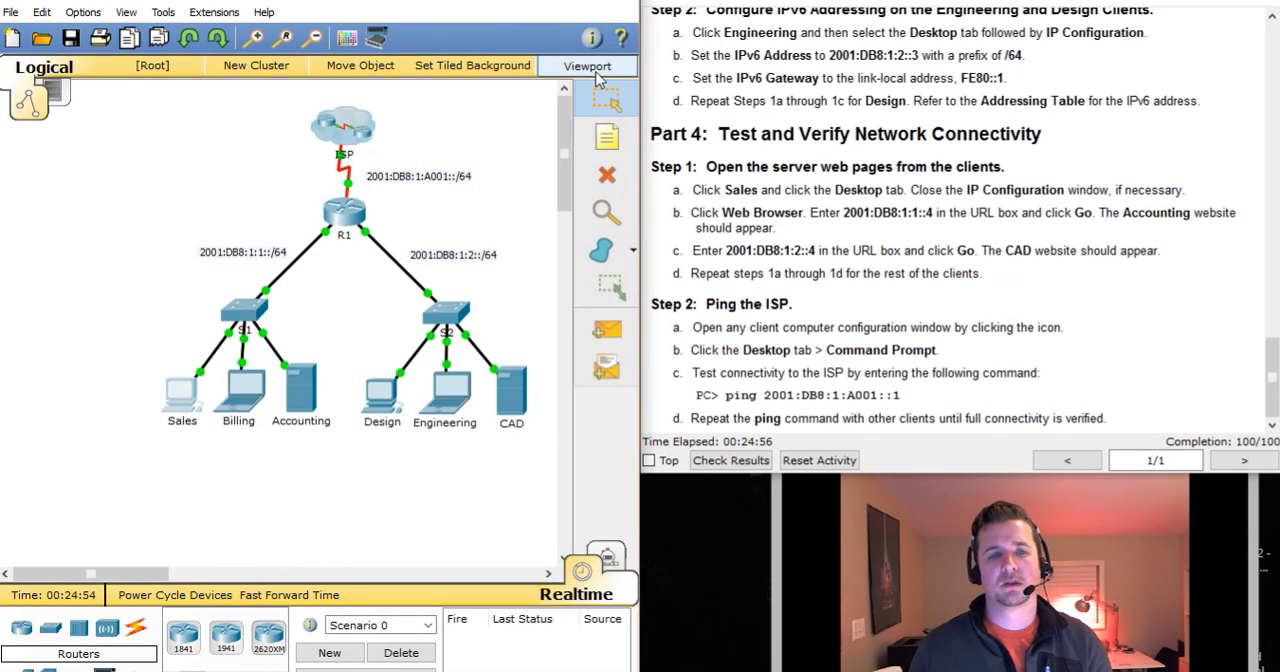